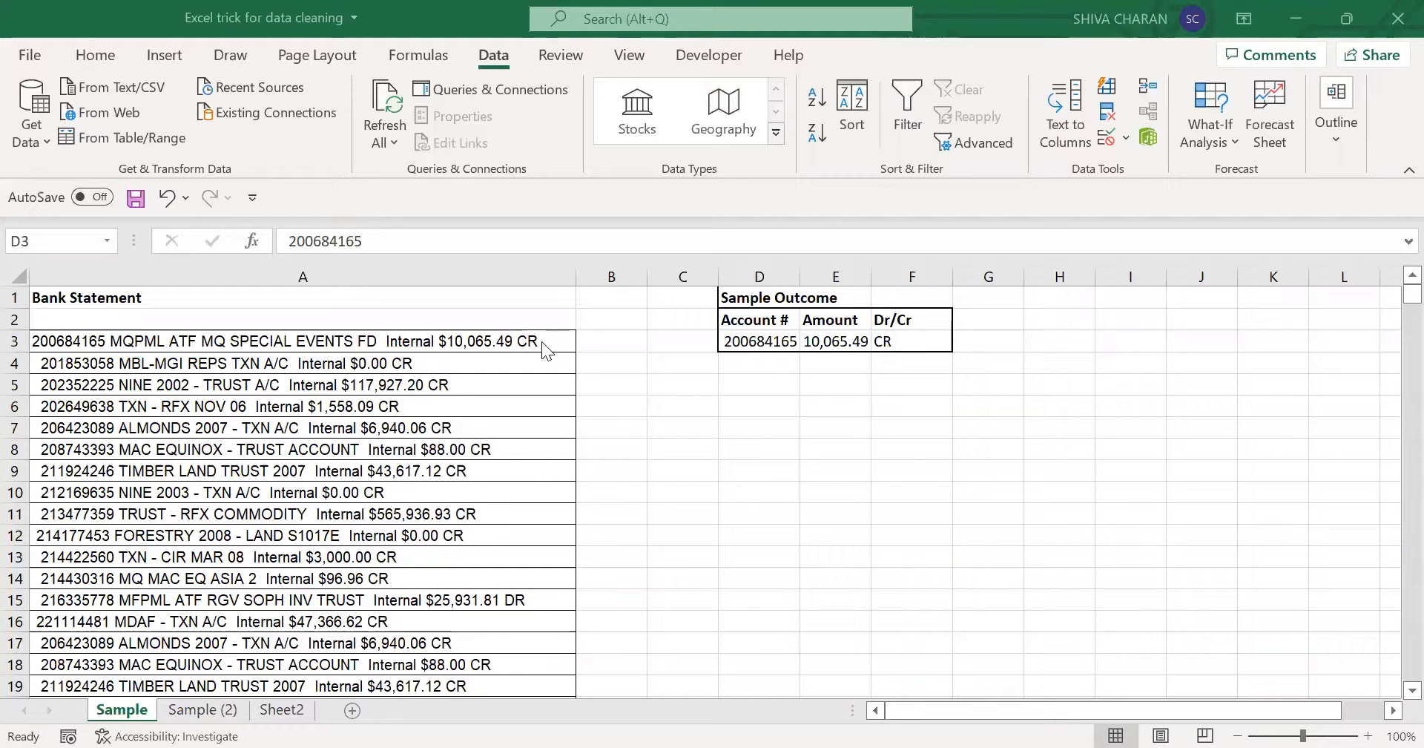
pyautogui.click(349, 340)
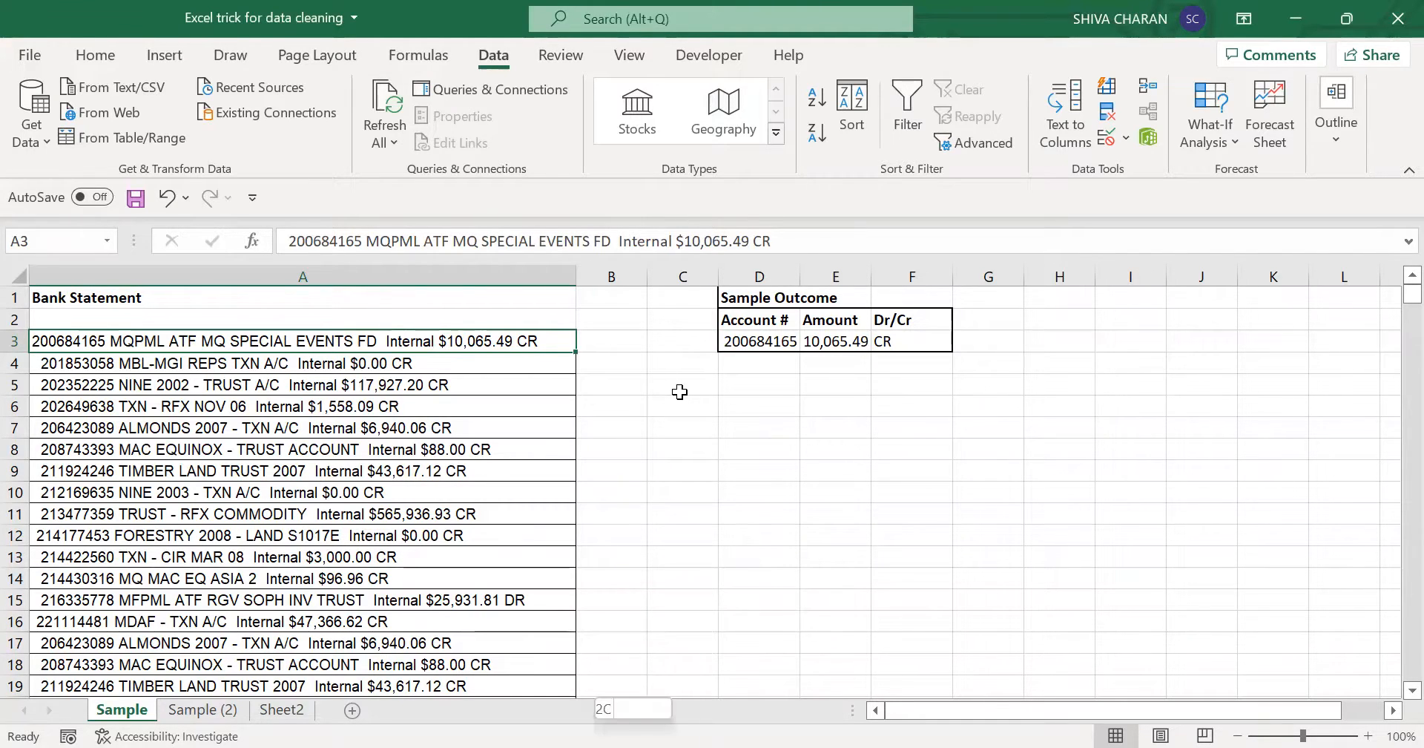
pyautogui.hotkey('ctrl', 'shift', 'Down')
pyautogui.press('Delete')
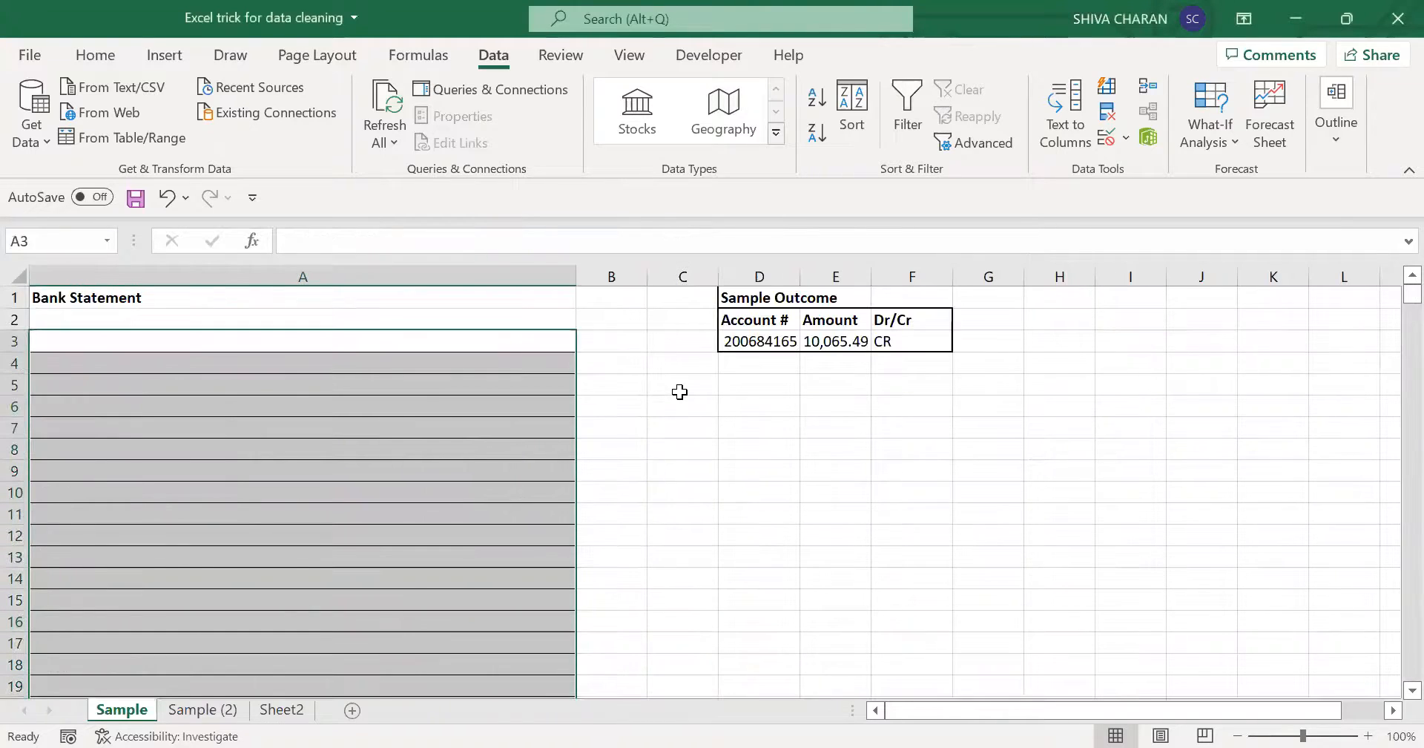
pyautogui.hotkey('ctrl', 'z')
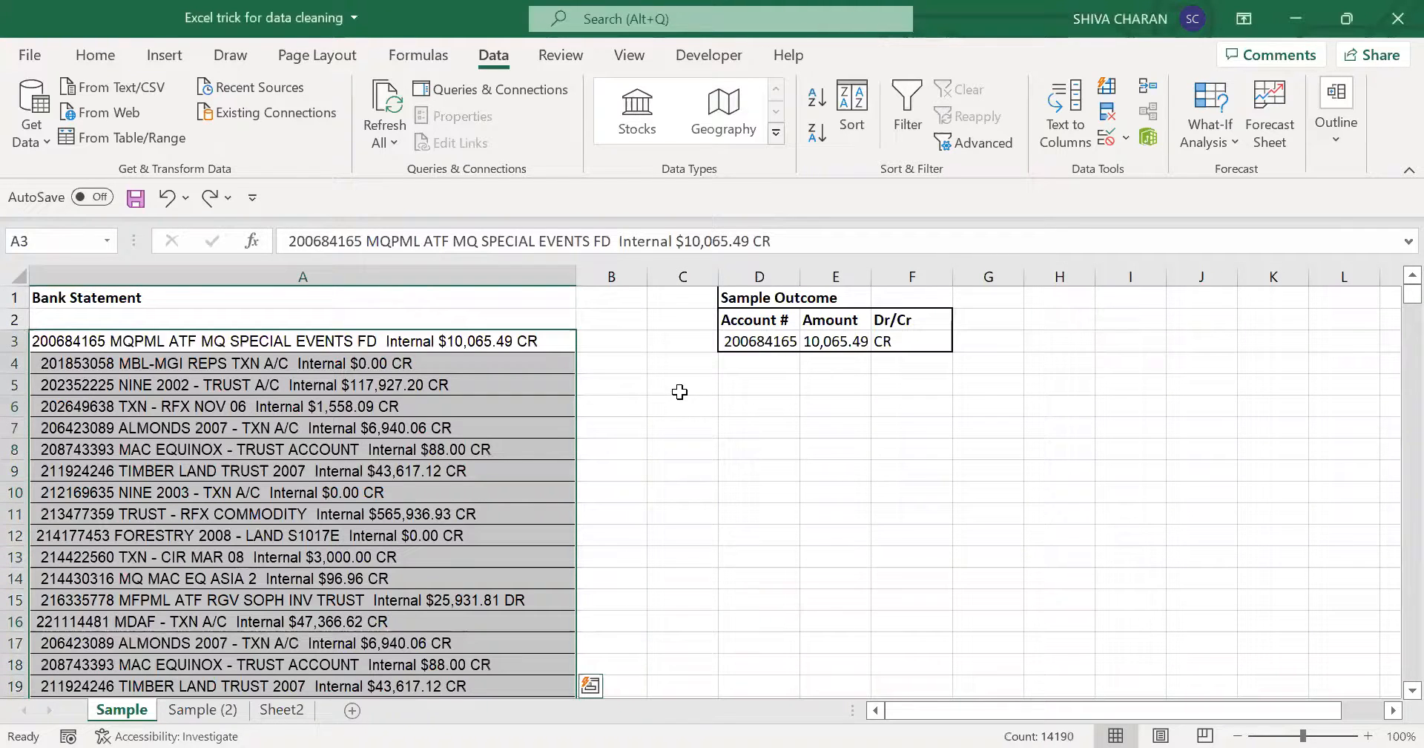
pyautogui.click(478, 345)
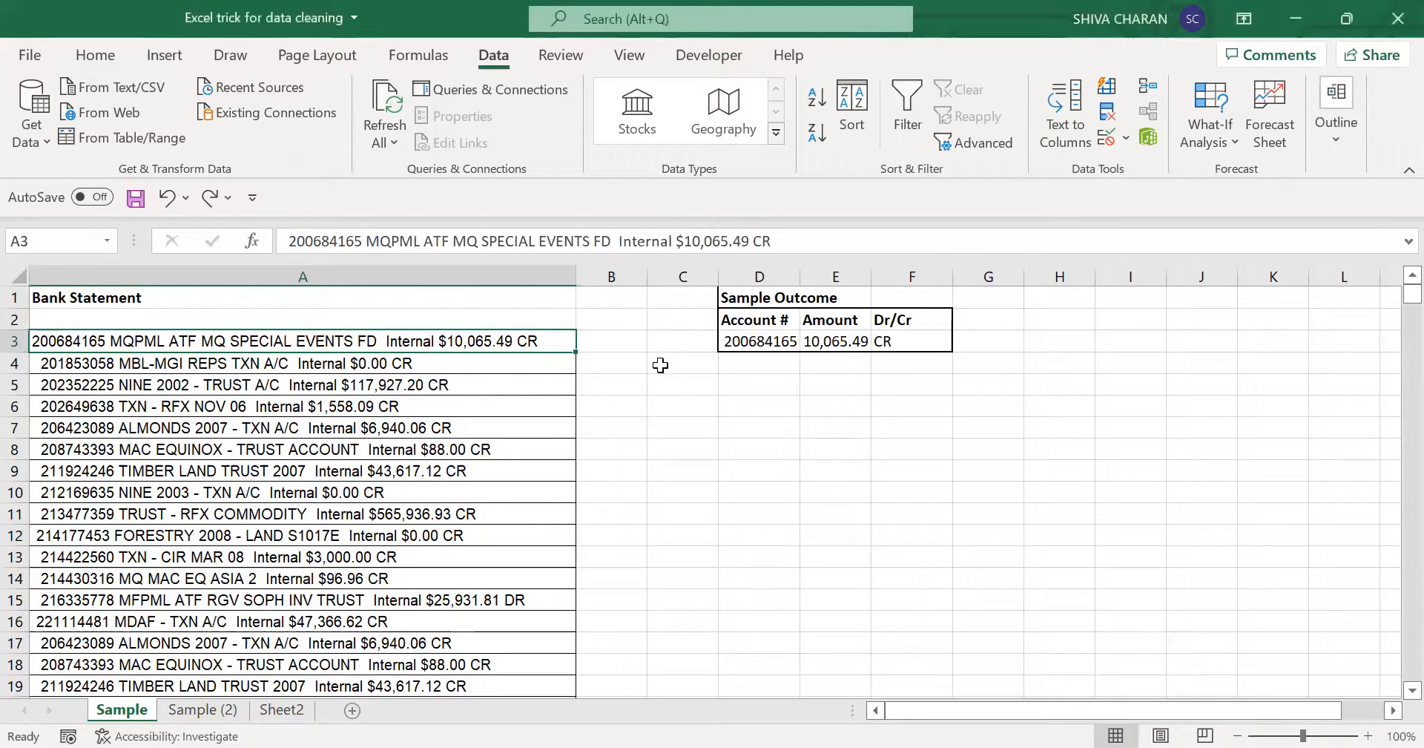
# - Compare the first bank statement line with the Account #, Amount and Dr/Cr values in the sample outcome table
pyautogui.click(757, 336)
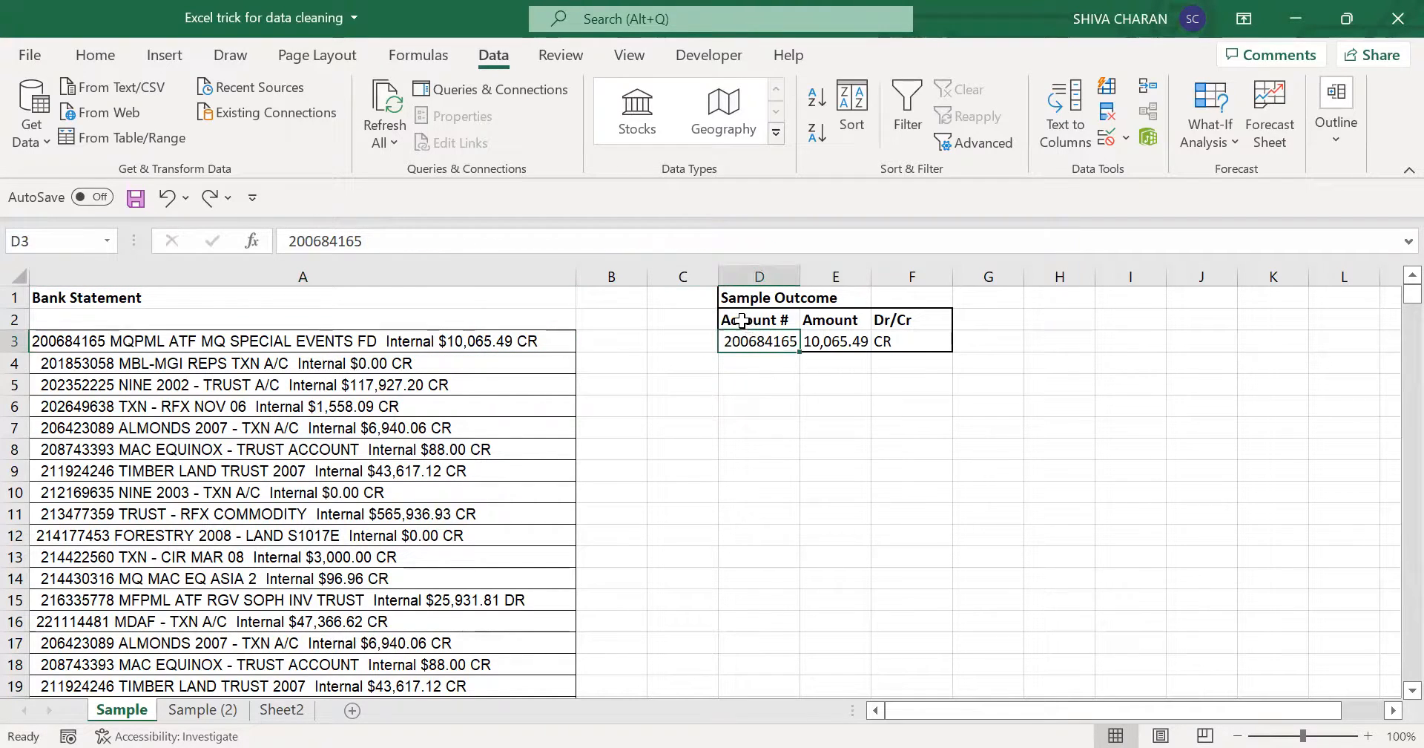
pyautogui.click(744, 321)
pyautogui.moveTo(796, 330); pyautogui.dragTo(894, 342)
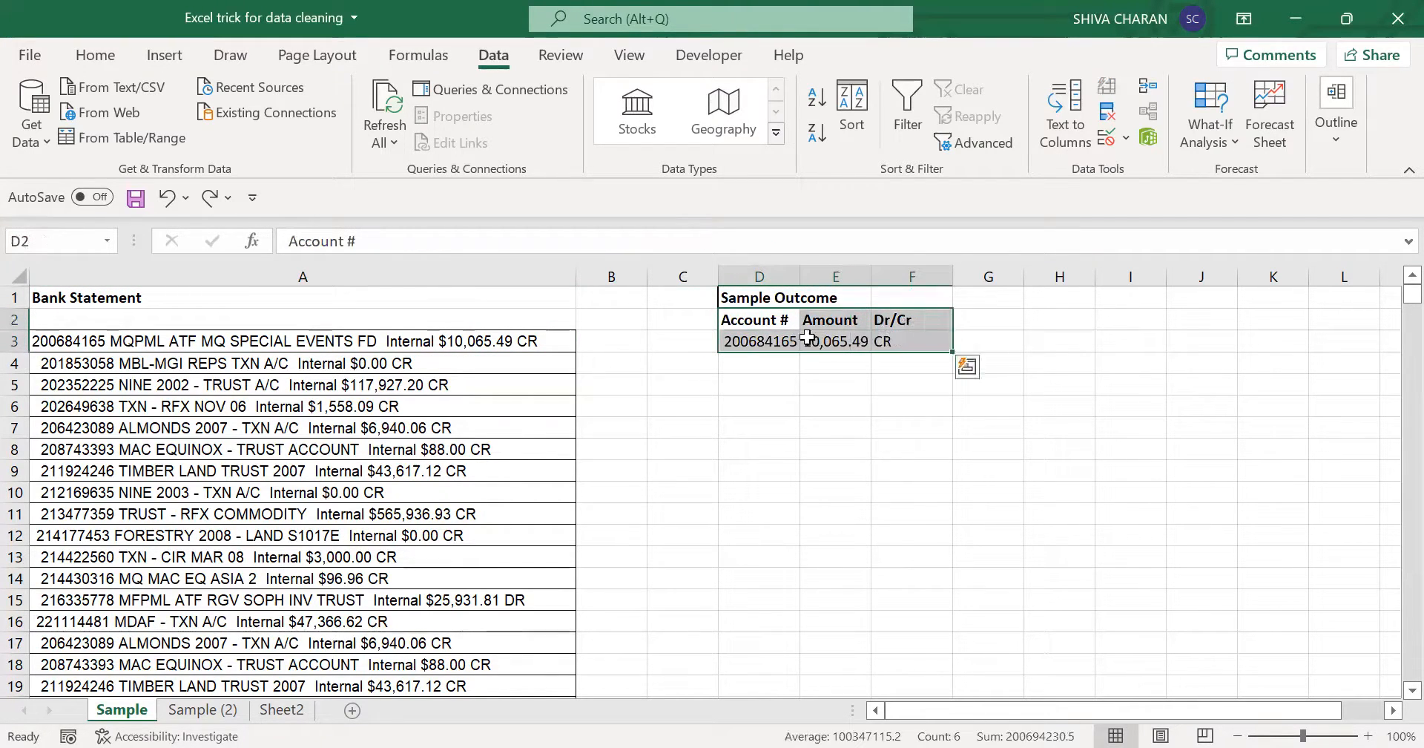
pyautogui.click(762, 324)
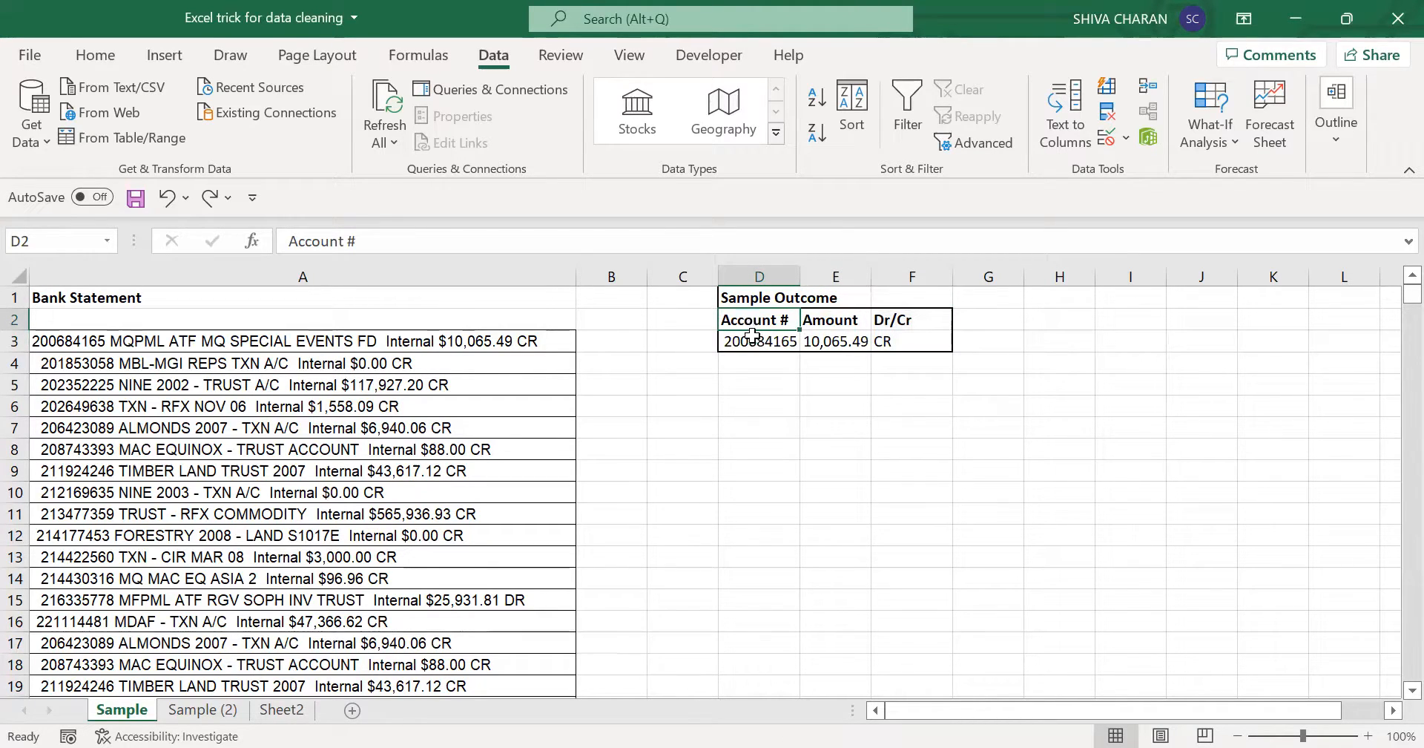
pyautogui.click(753, 335)
pyautogui.press('Right')
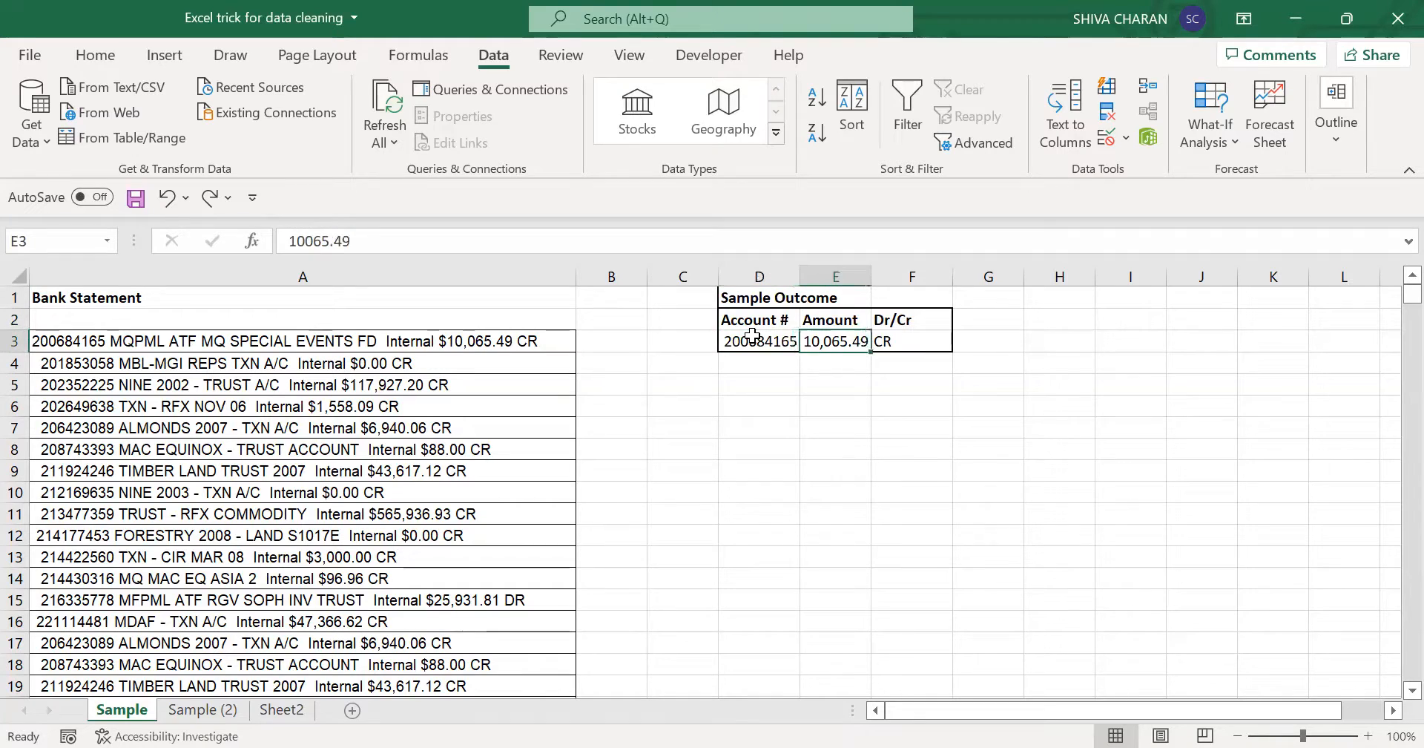
pyautogui.press('Right')
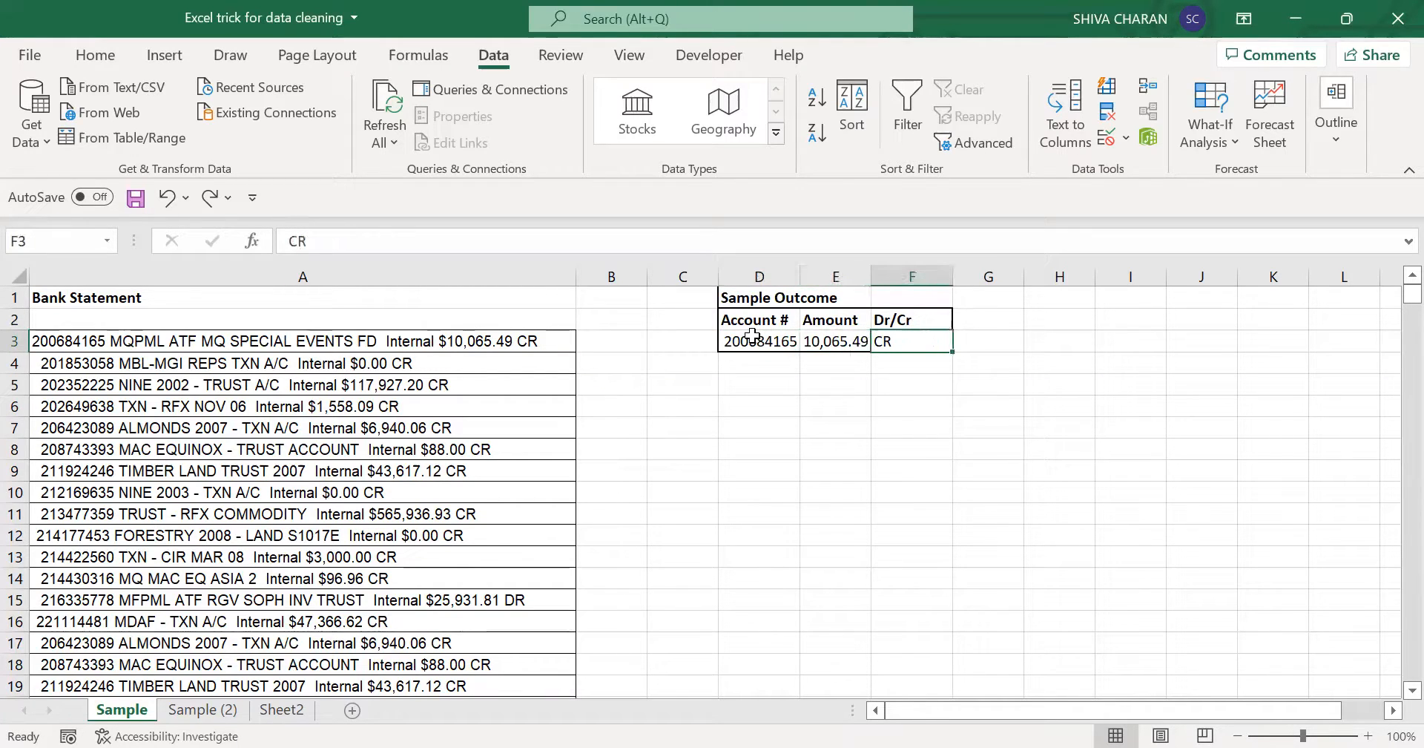
pyautogui.click(420, 340)
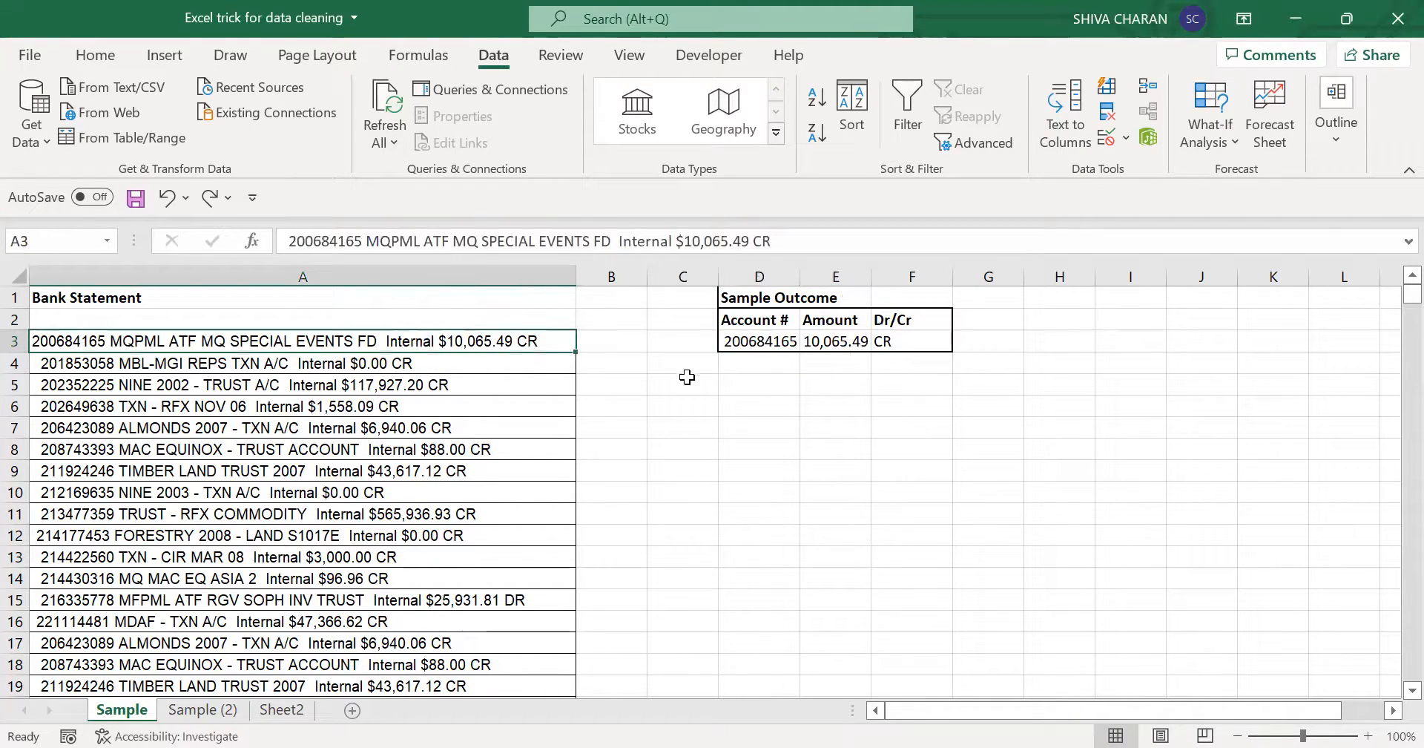
pyautogui.click(741, 382)
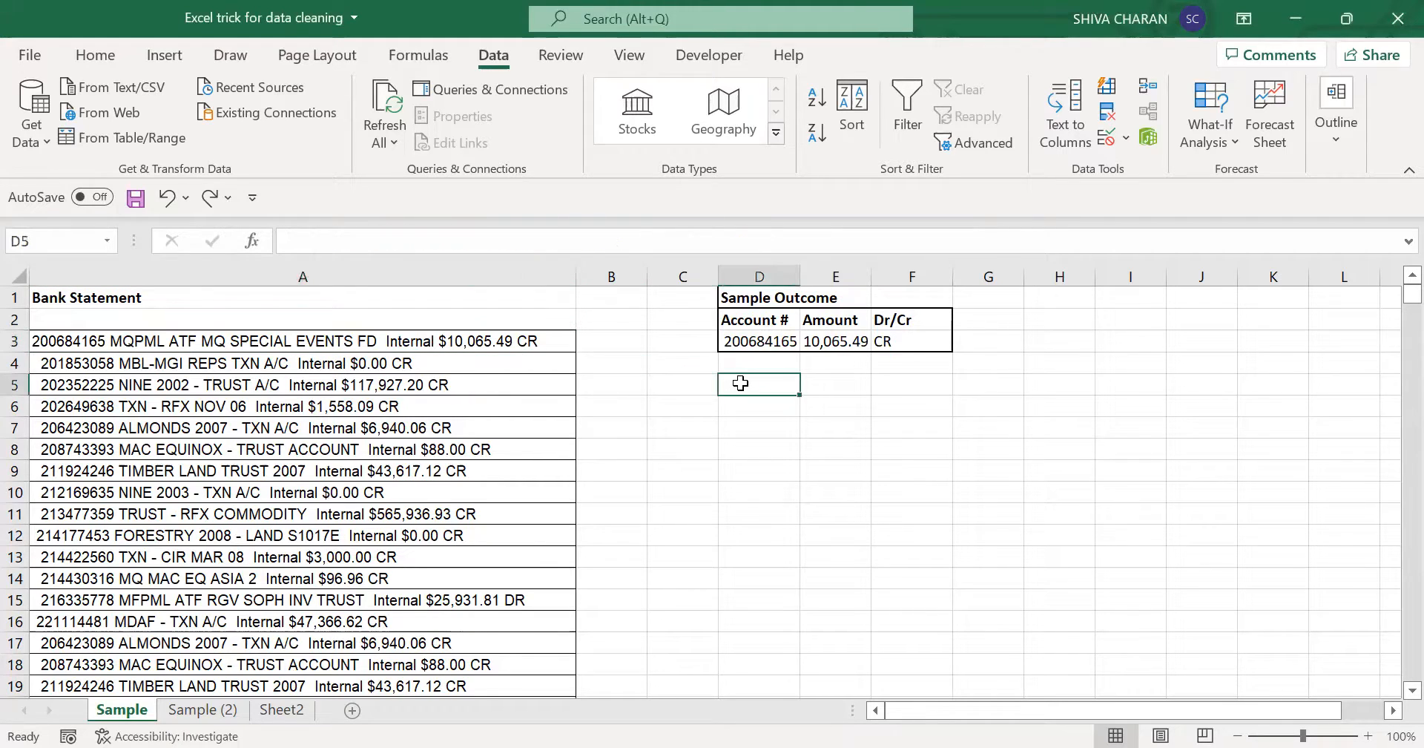
pyautogui.moveTo(745, 343); pyautogui.dragTo(917, 341)
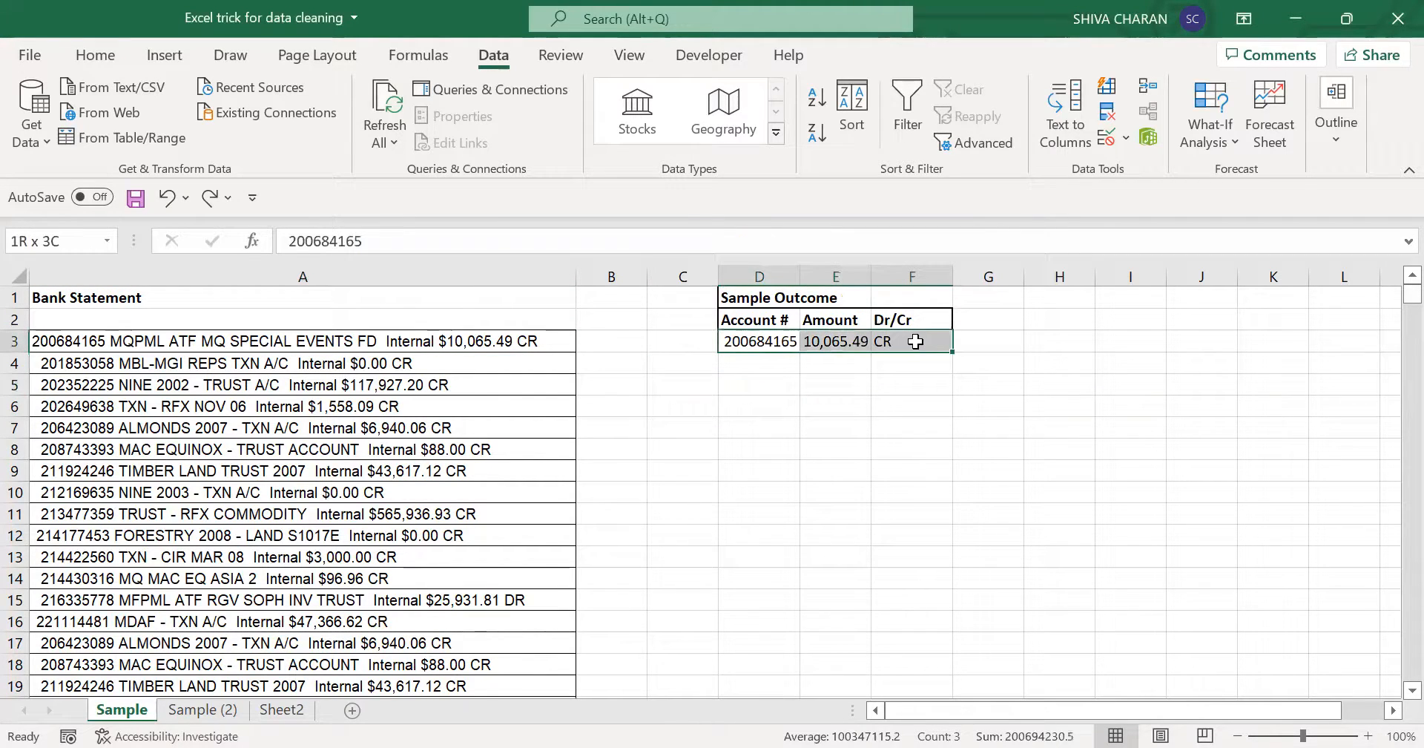
pyautogui.click(407, 393)
pyautogui.click(674, 466)
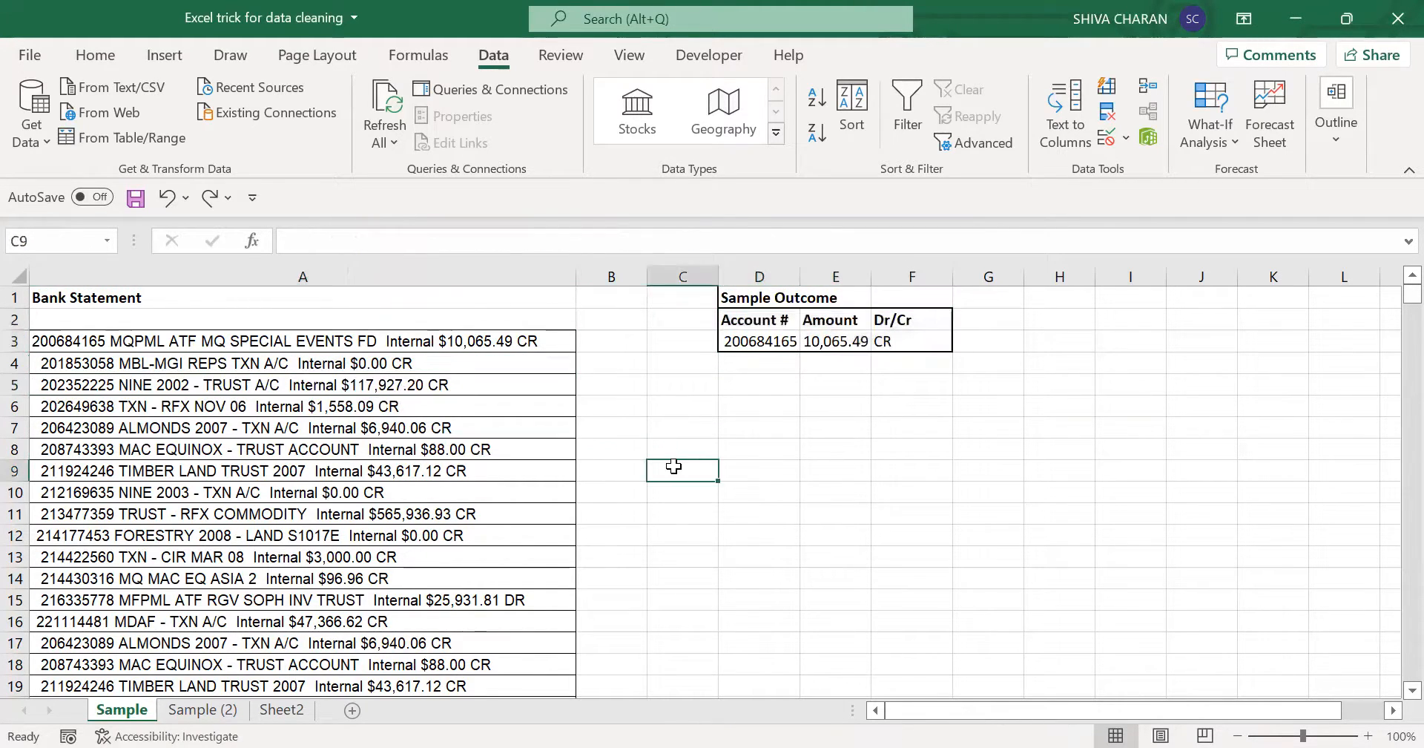
# - Go to the Sample (2) sheet and examine the account number, description, amount and Dr/Cr parts of the text in A8
pyautogui.click(202, 710)
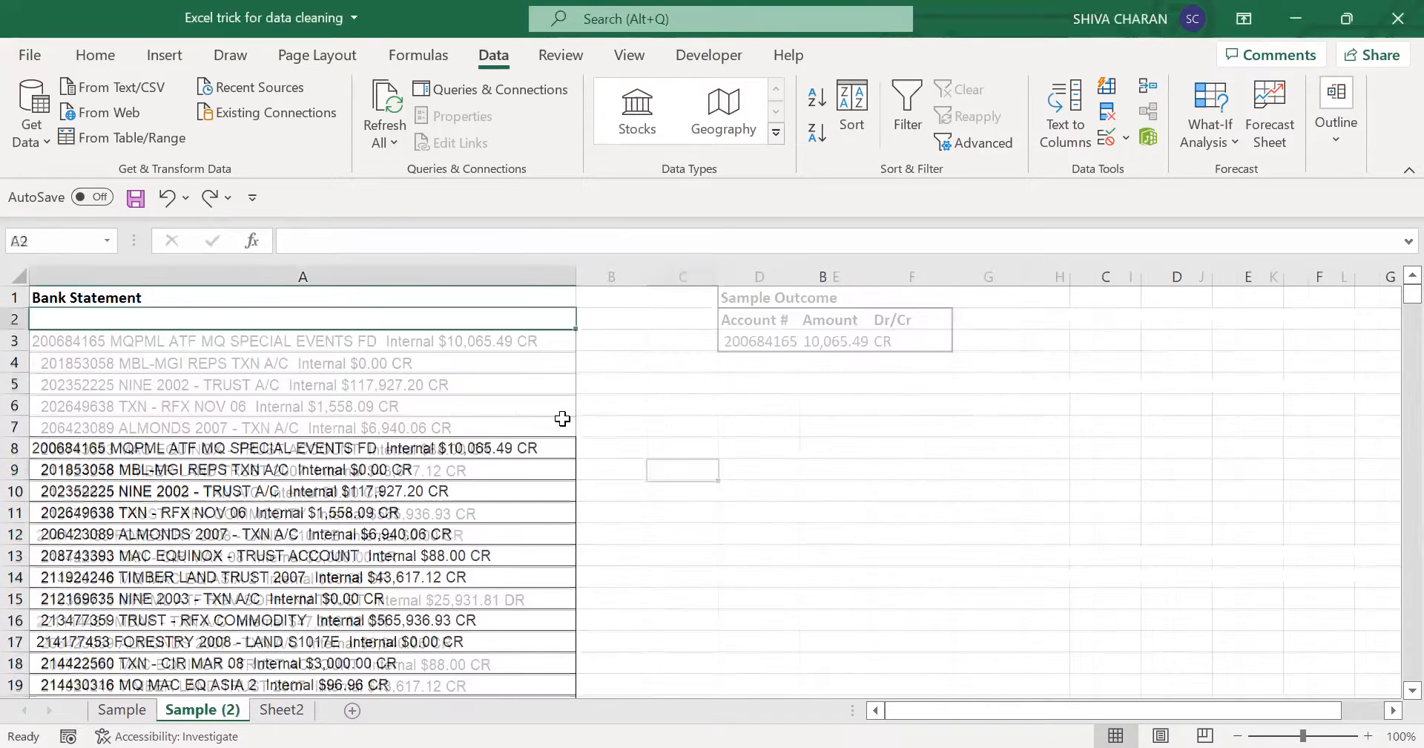
pyautogui.click(502, 447)
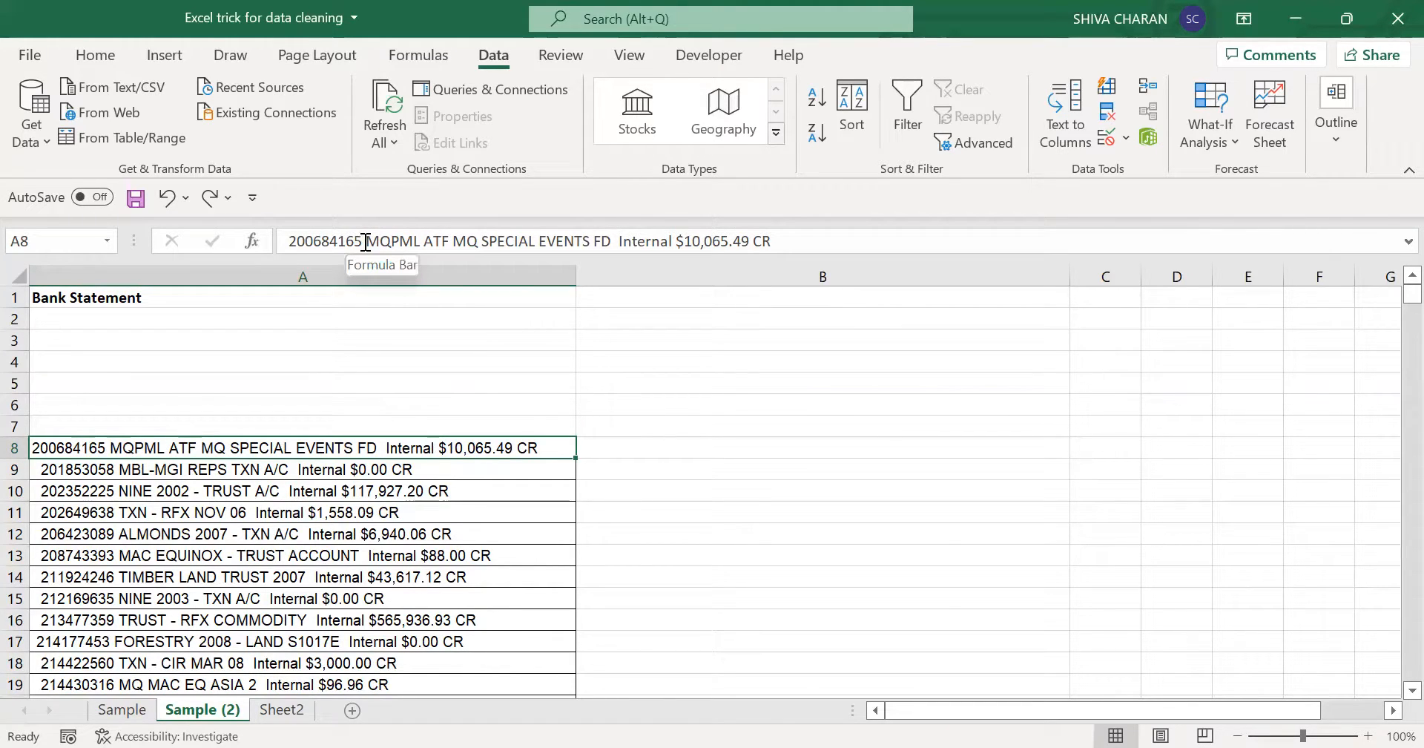
pyautogui.moveTo(364, 241); pyautogui.dragTo(275, 239)
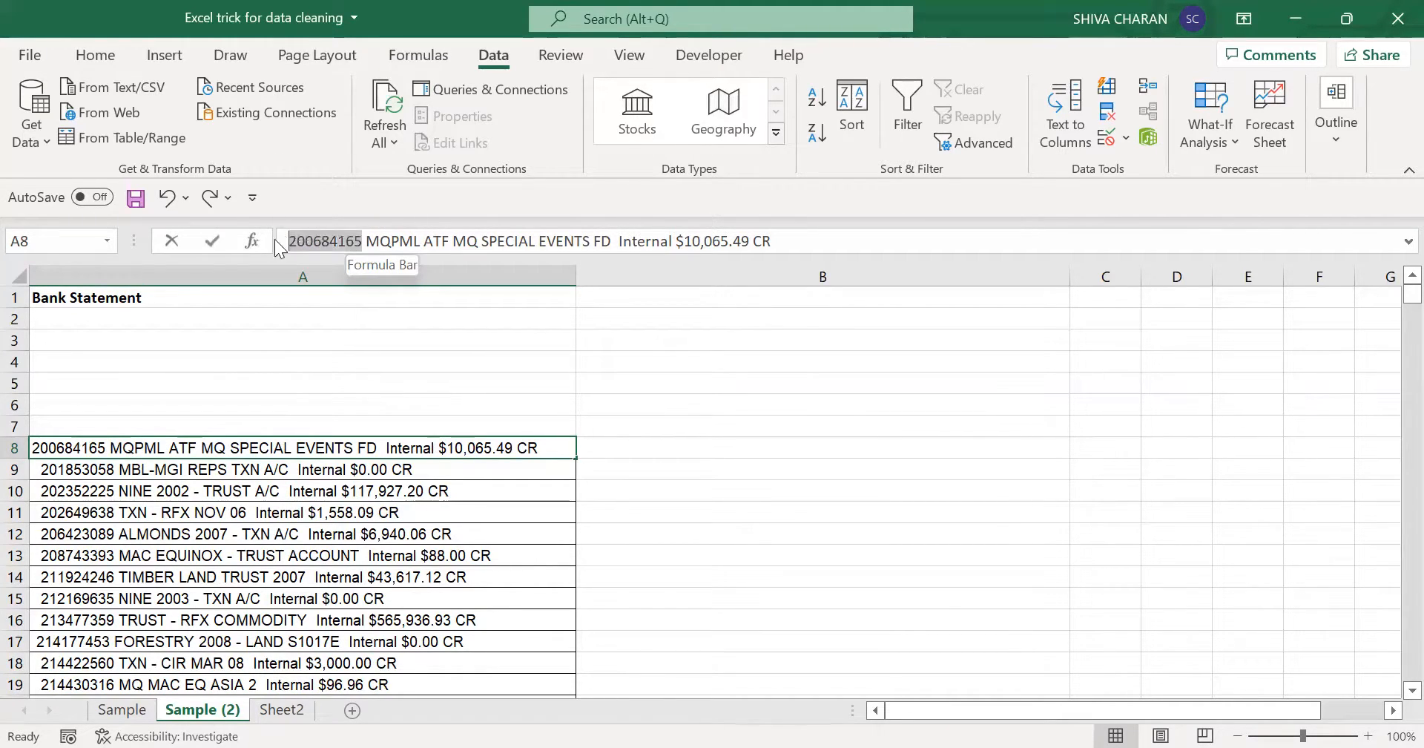
pyautogui.moveTo(361, 240); pyautogui.dragTo(283, 235)
pyautogui.moveTo(373, 239); pyautogui.dragTo(747, 245)
pyautogui.click(765, 242)
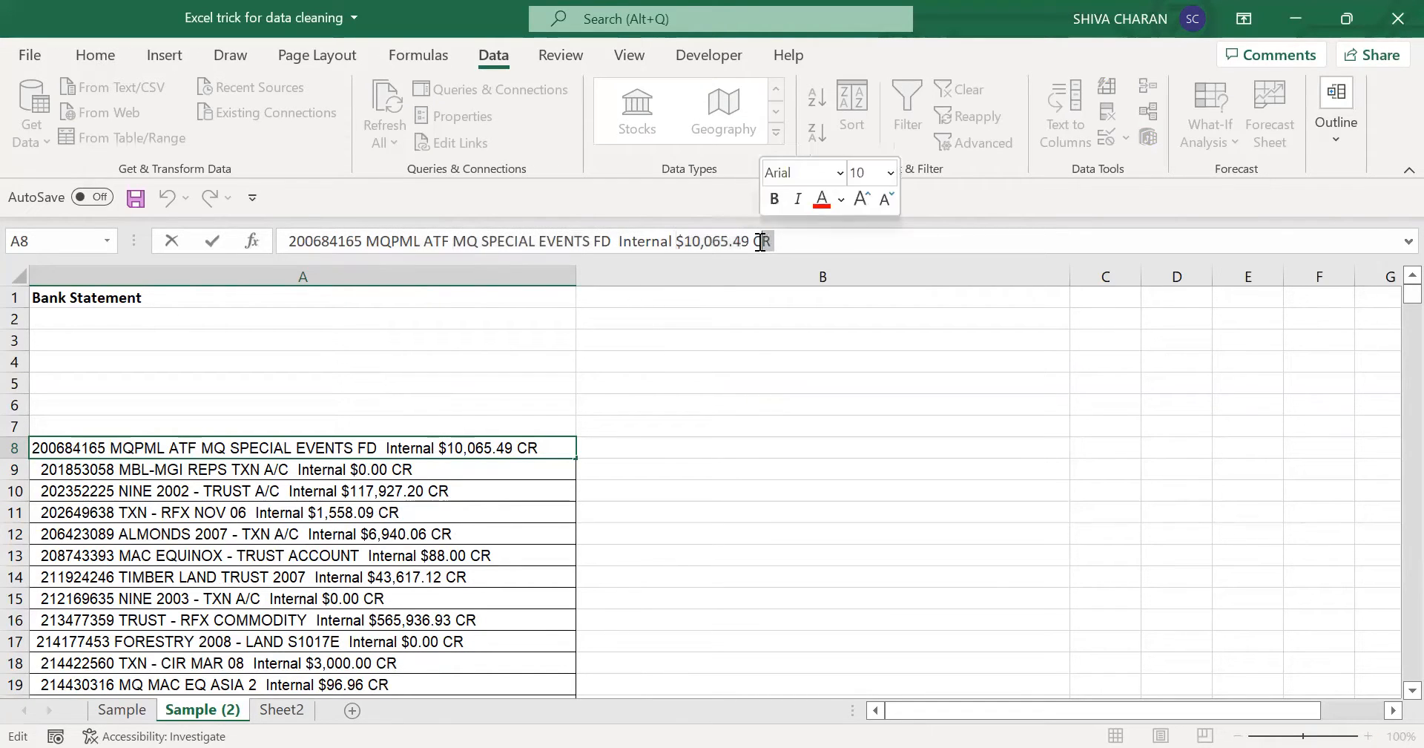
pyautogui.click(725, 488)
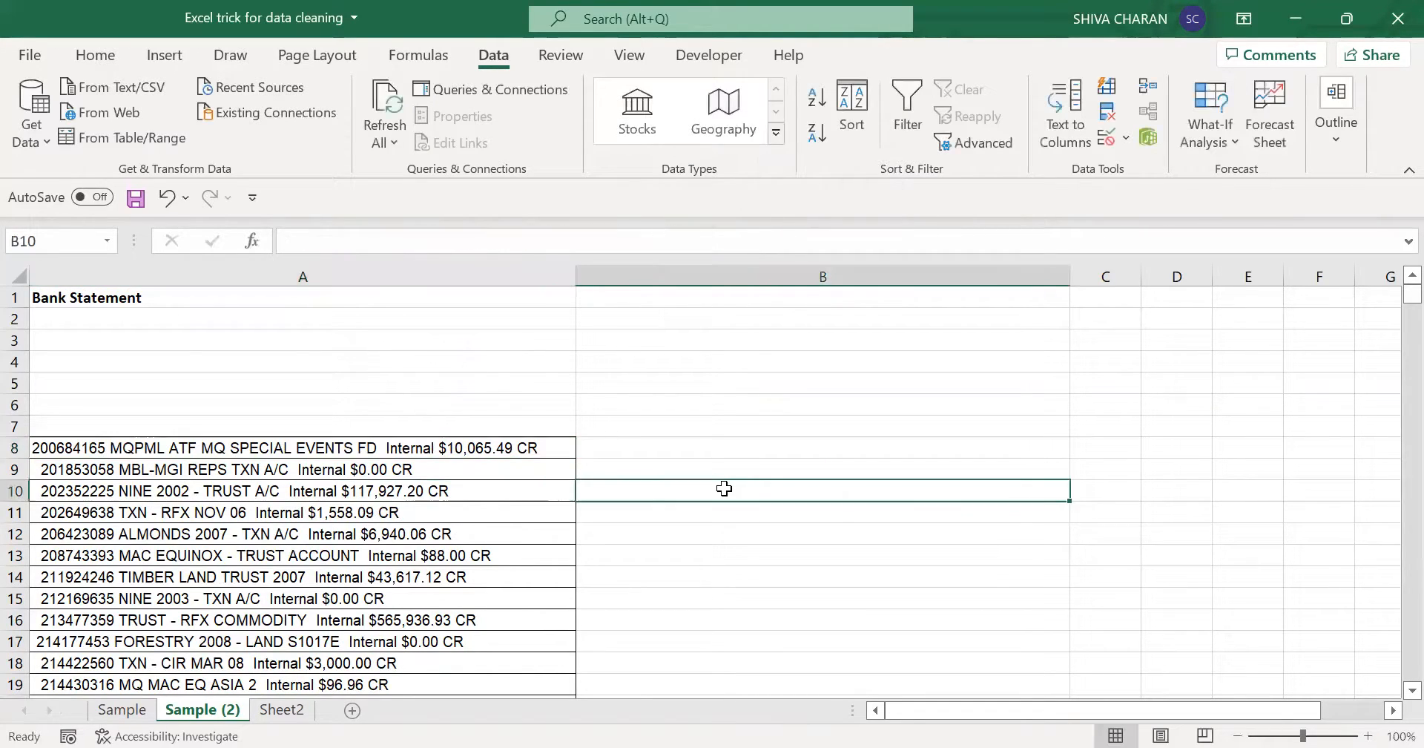
# - Check the start of the text in A9 for leading spaces and compare it with A8
pyautogui.click(440, 469)
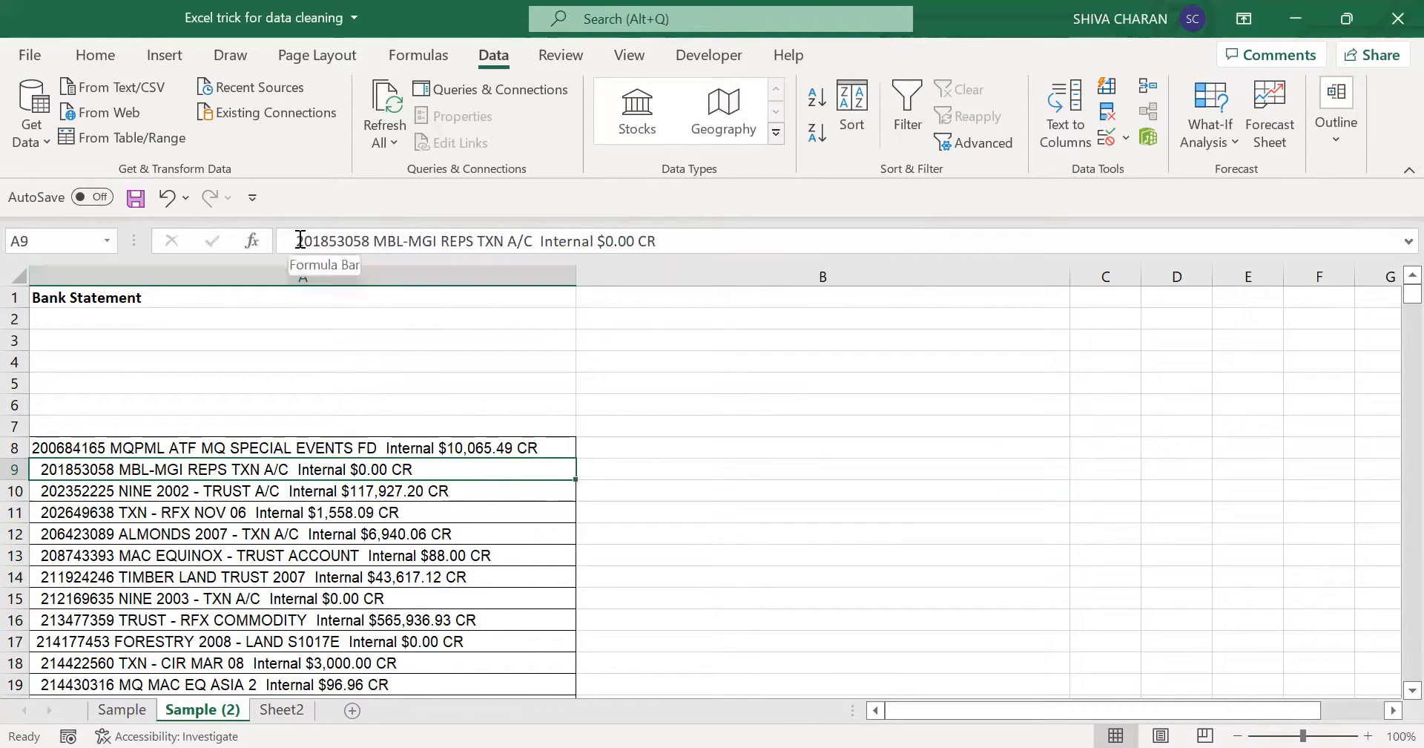
pyautogui.moveTo(296, 240); pyautogui.dragTo(265, 248)
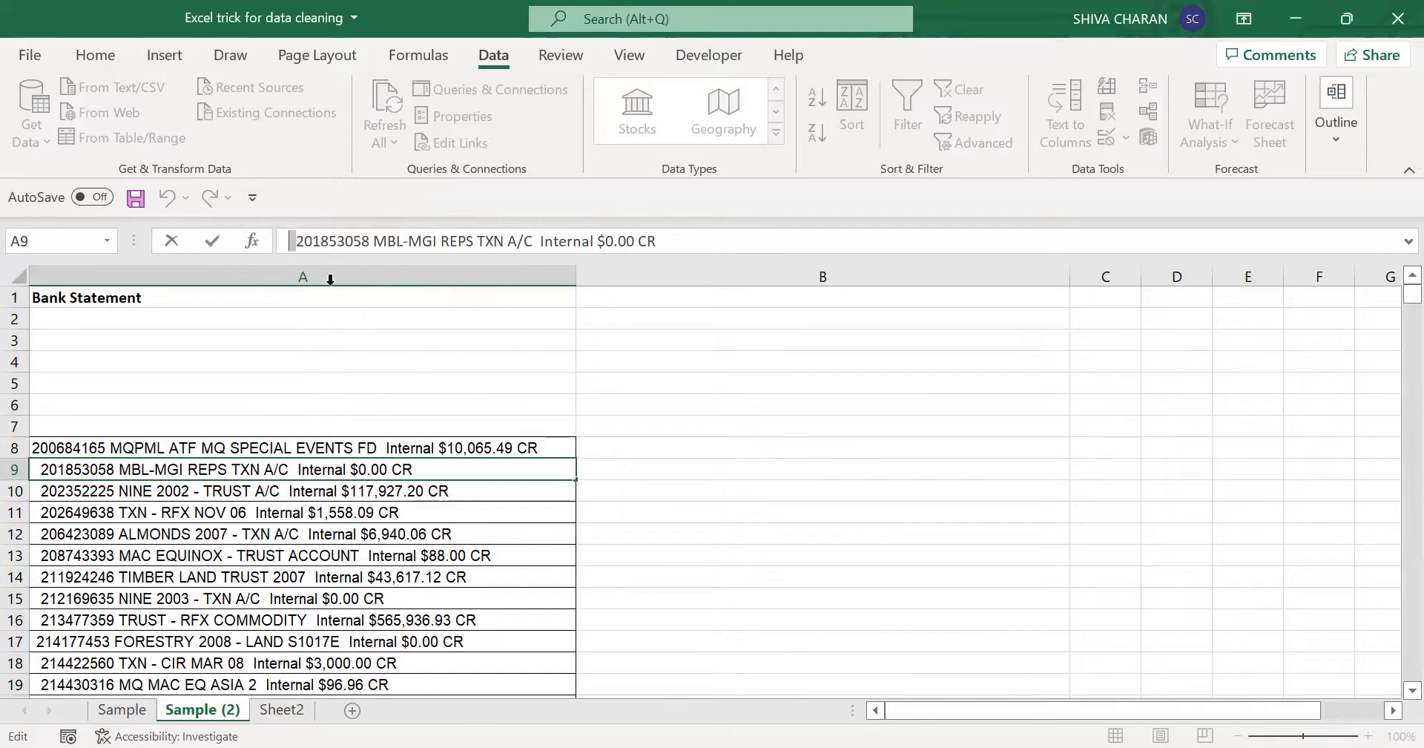
pyautogui.click(468, 447)
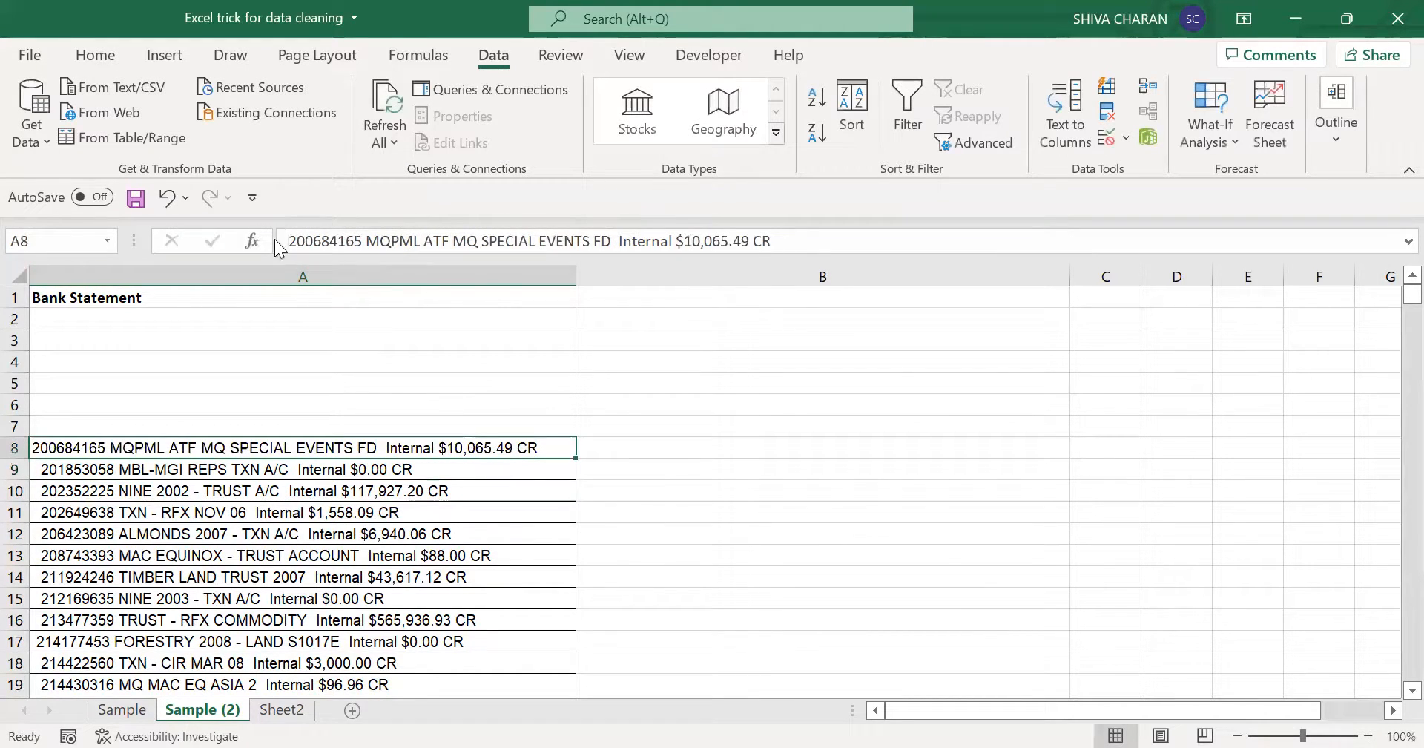
pyautogui.click(328, 469)
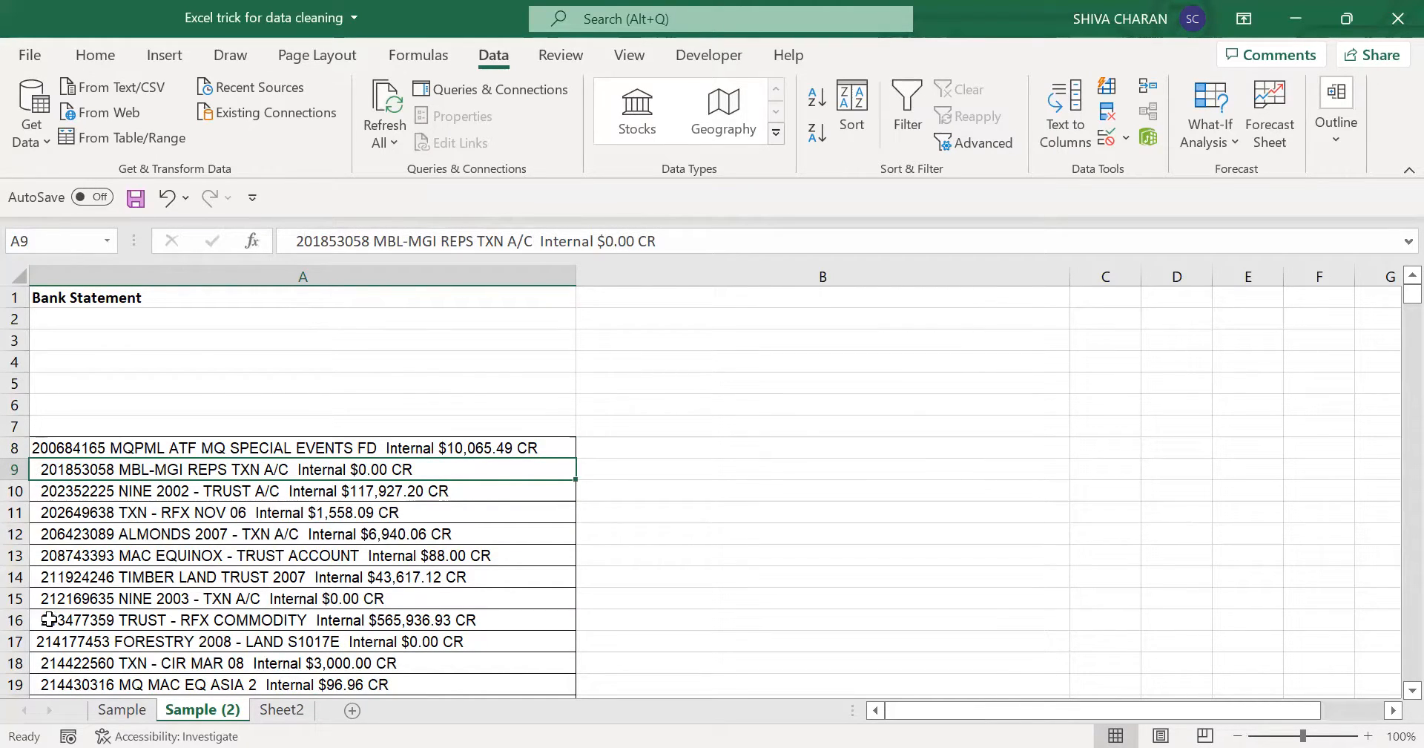
pyautogui.click(297, 237)
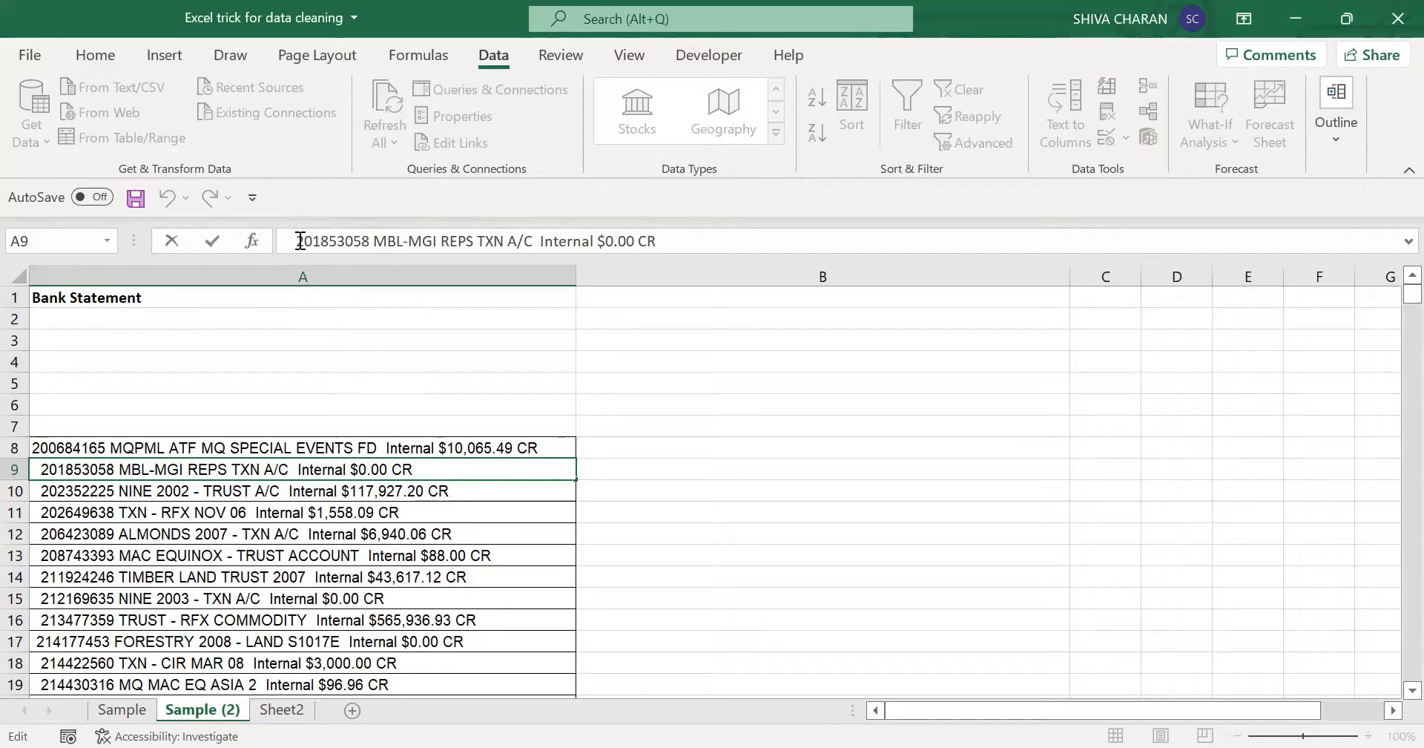
pyautogui.moveTo(300, 241); pyautogui.dragTo(290, 241)
pyautogui.click(393, 442)
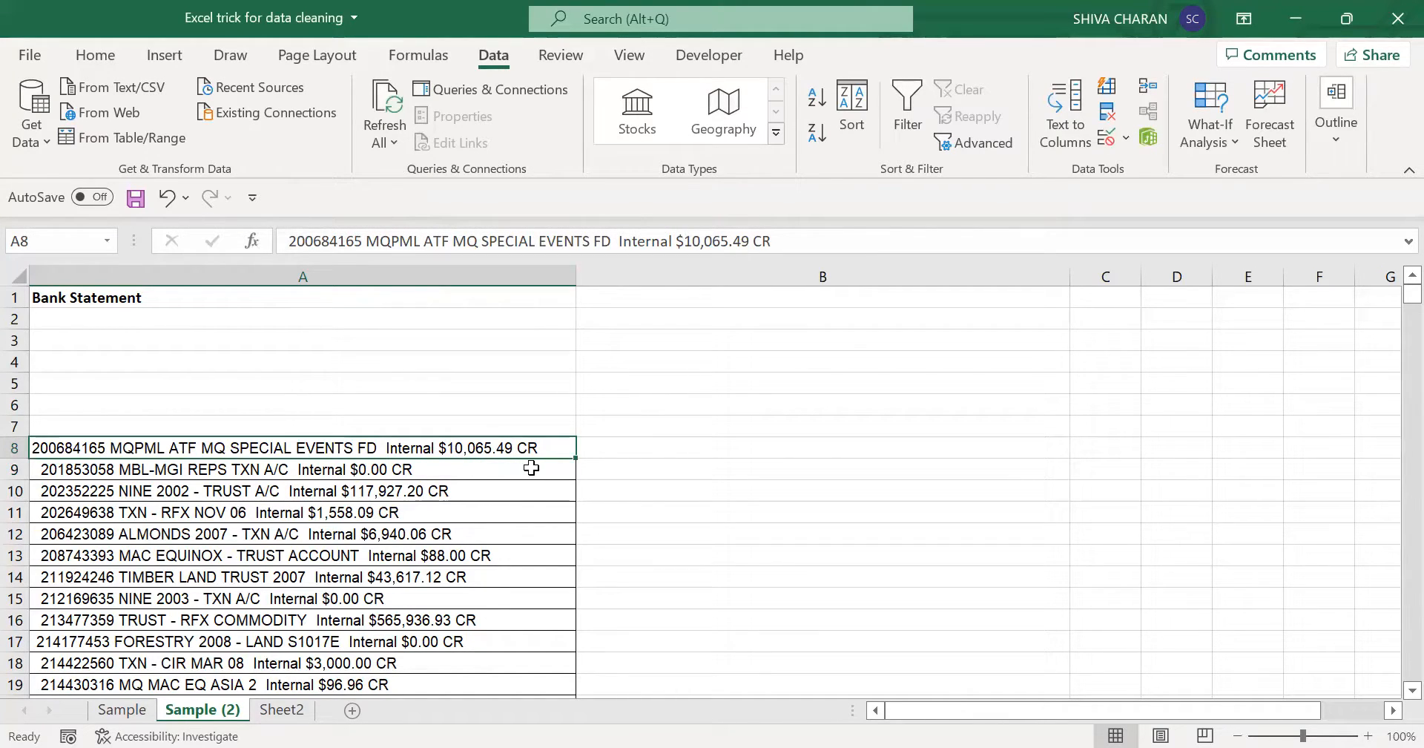
pyautogui.click(515, 427)
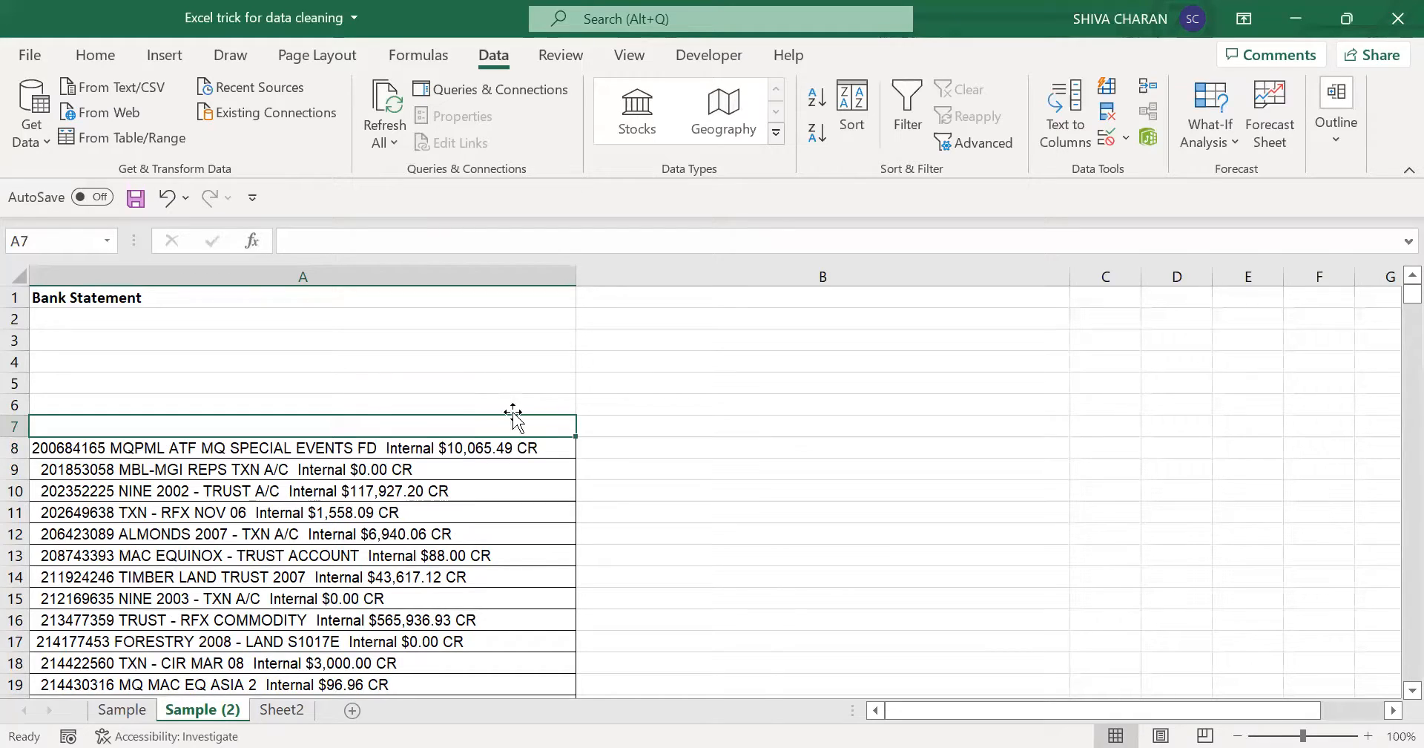
pyautogui.click(662, 438)
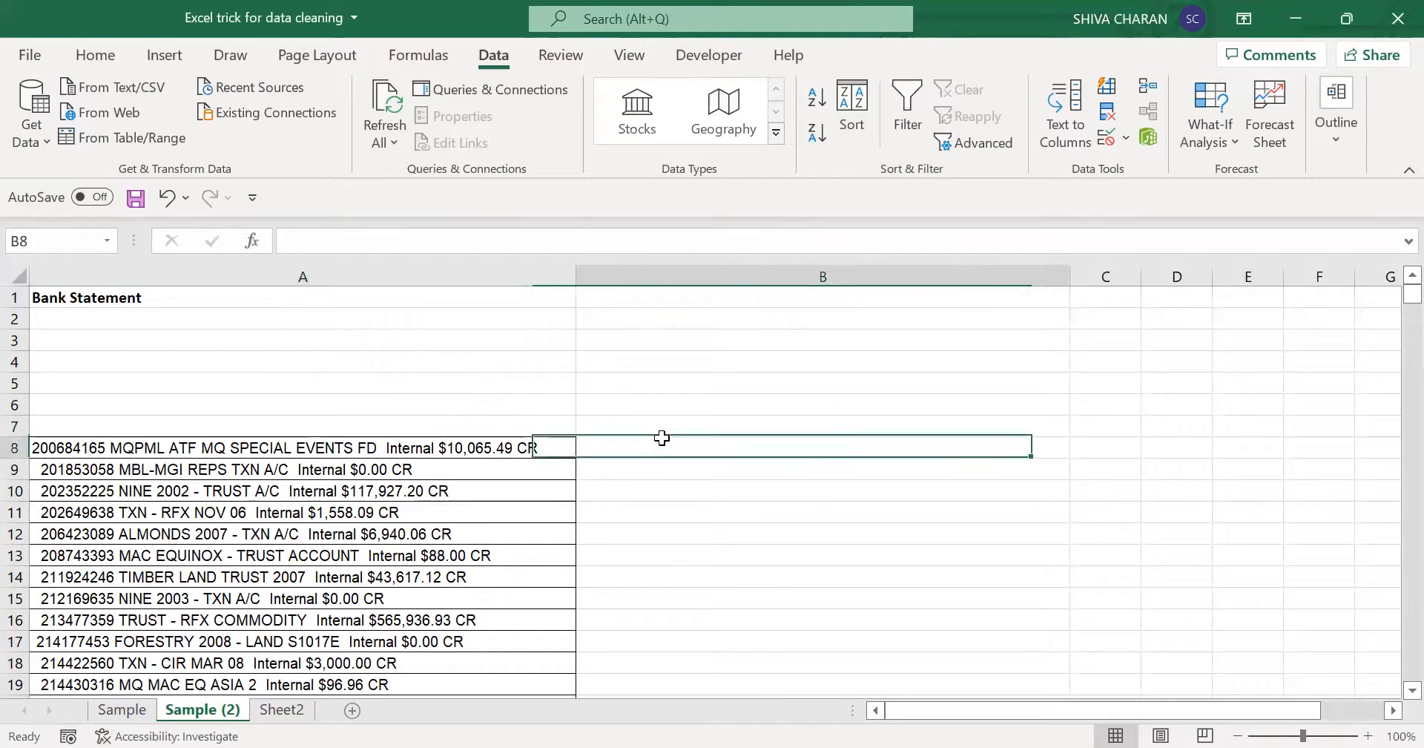
pyautogui.click(716, 424)
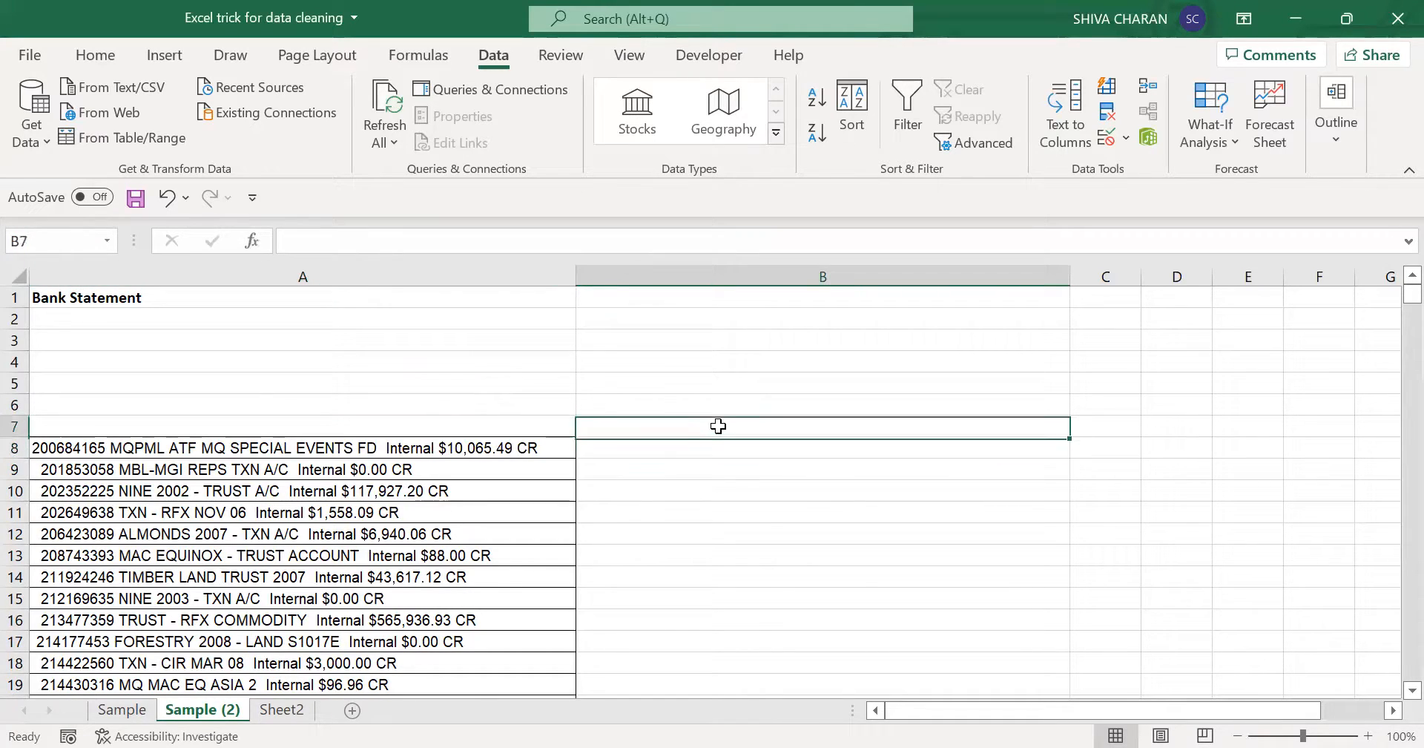
pyautogui.click(553, 447)
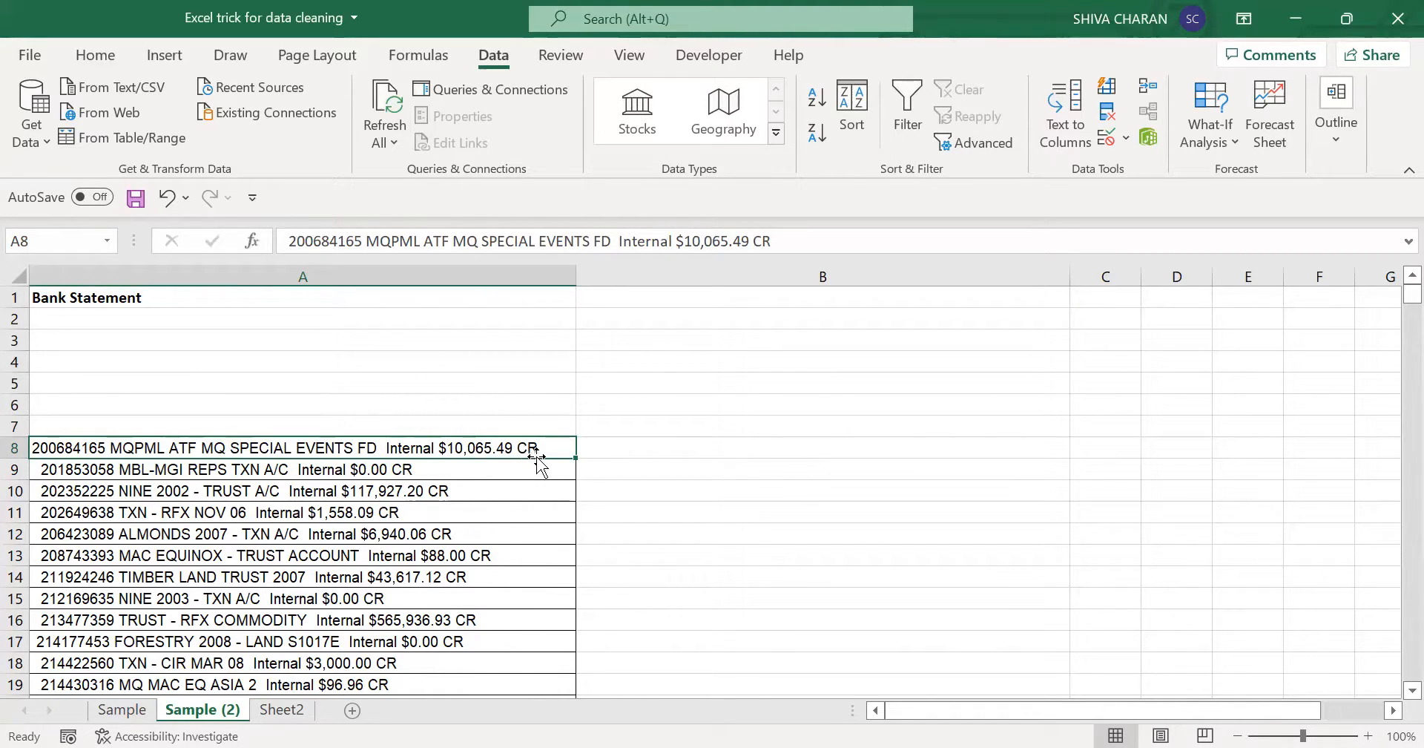
pyautogui.click(556, 556)
# - Try splitting all statement lines from A8 down with Text to Columns, delimited by spaces with consecutive delimiters treated as one
pyautogui.click(550, 447)
pyautogui.hotkey('ctrl', 'shift', 'Down')
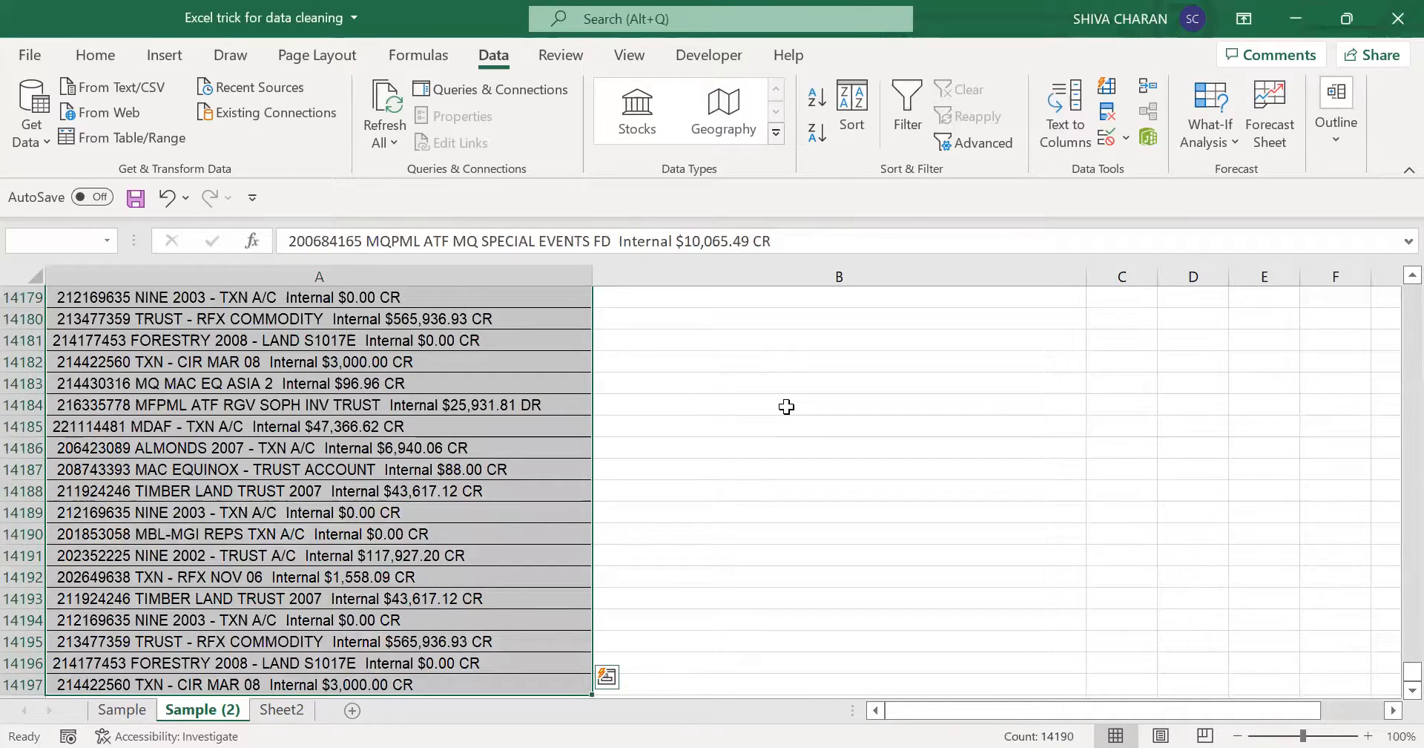
pyautogui.hotkey('ctrl', 'BackSpace')
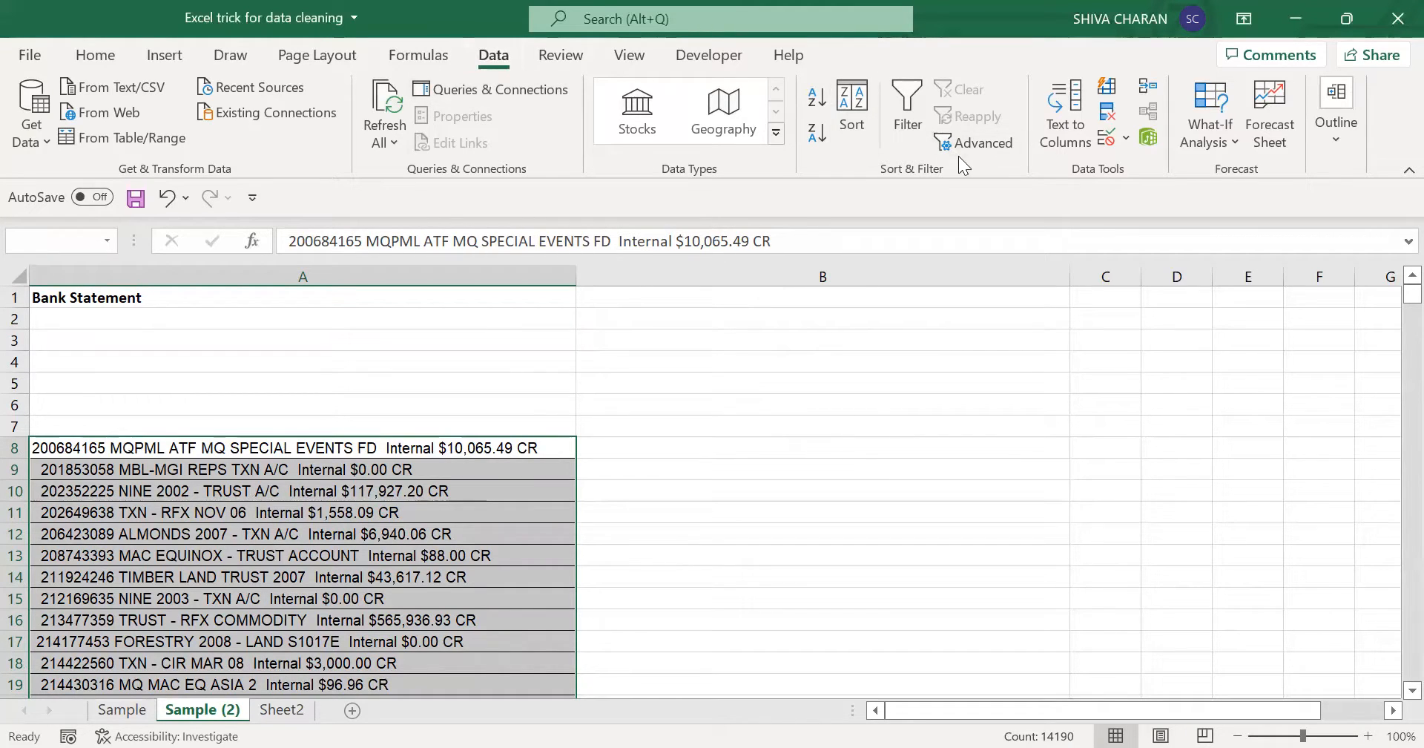
pyautogui.click(1076, 119)
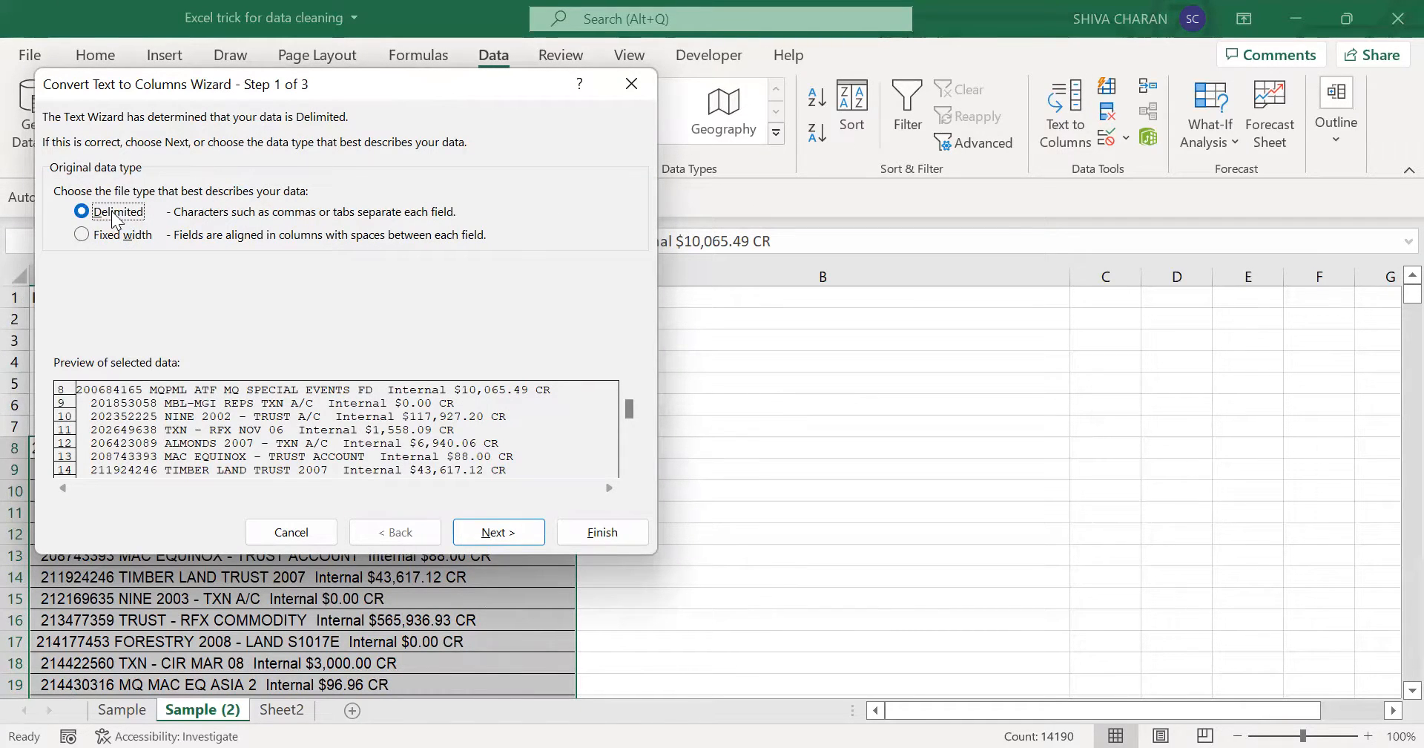
pyautogui.click(496, 548)
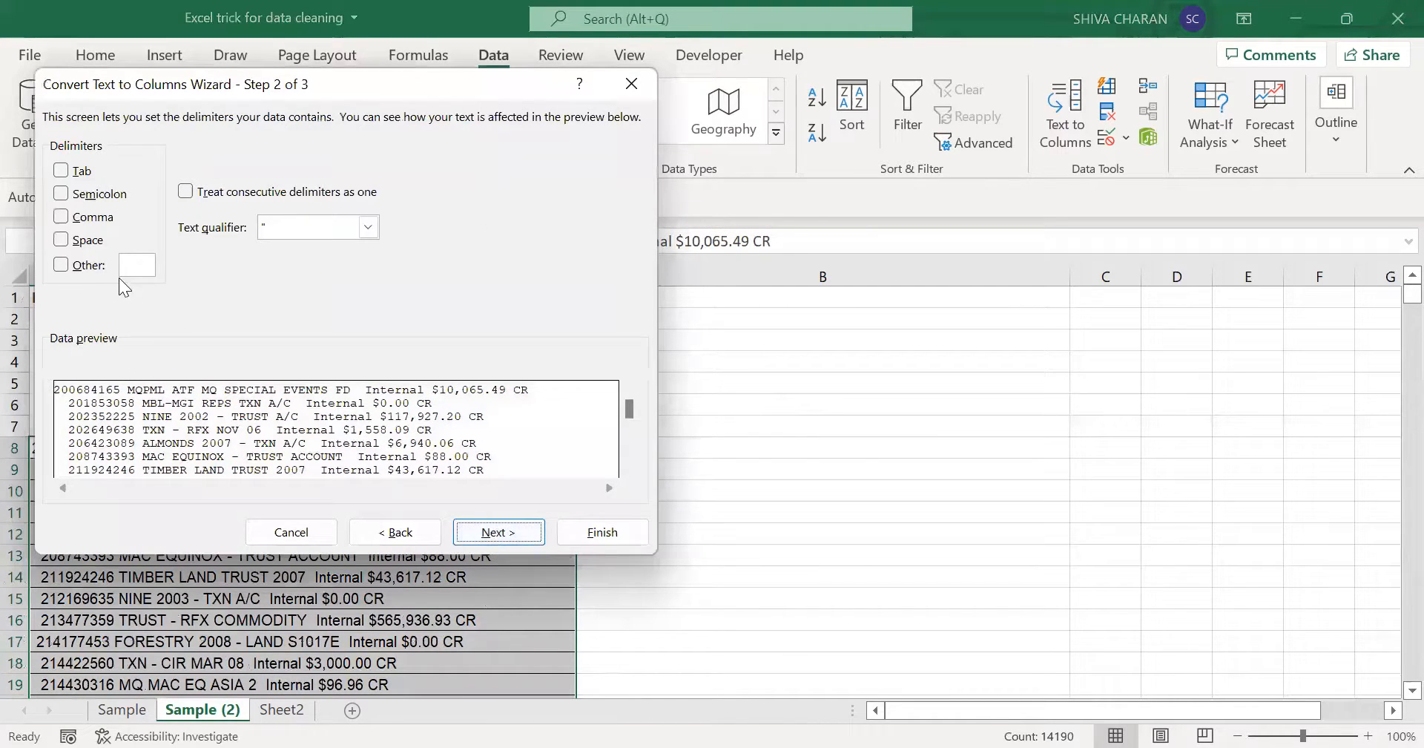
pyautogui.click(62, 239)
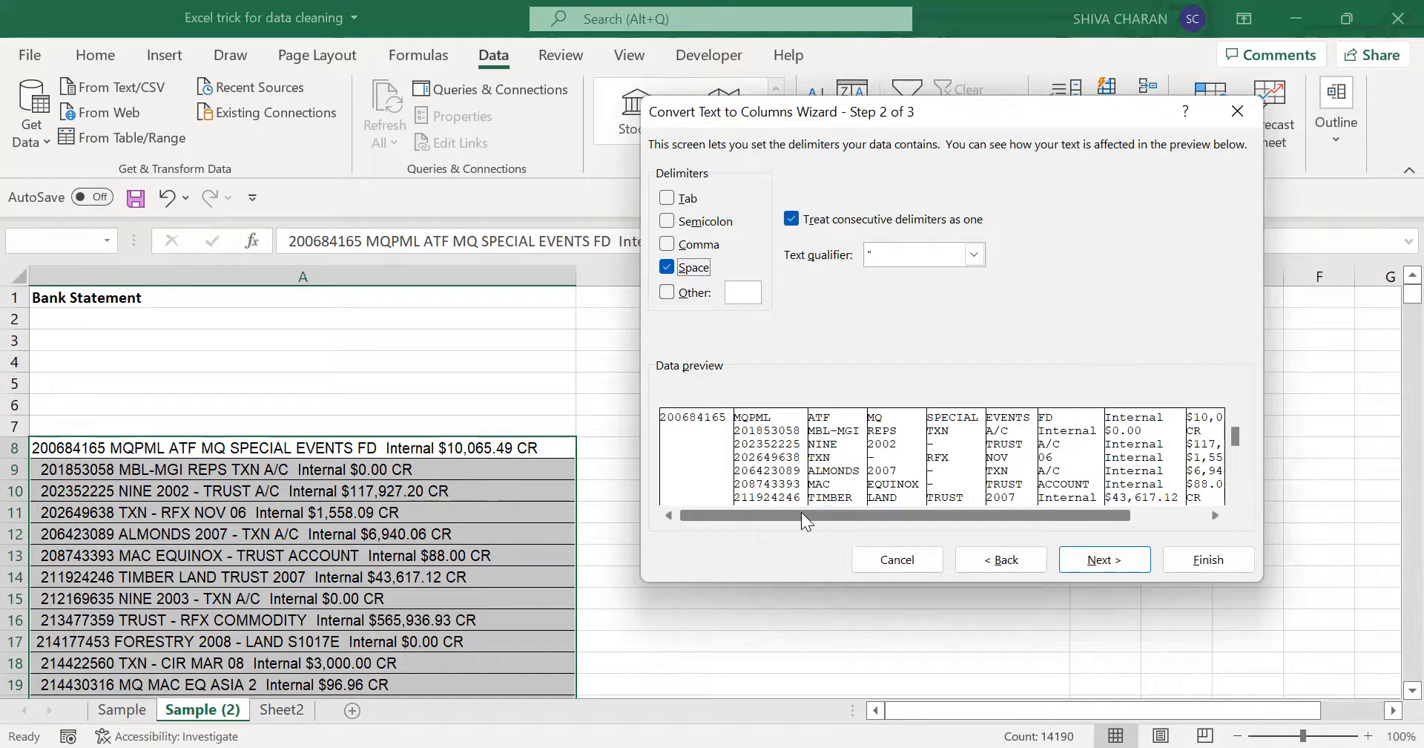
pyautogui.moveTo(801, 512); pyautogui.dragTo(876, 529)
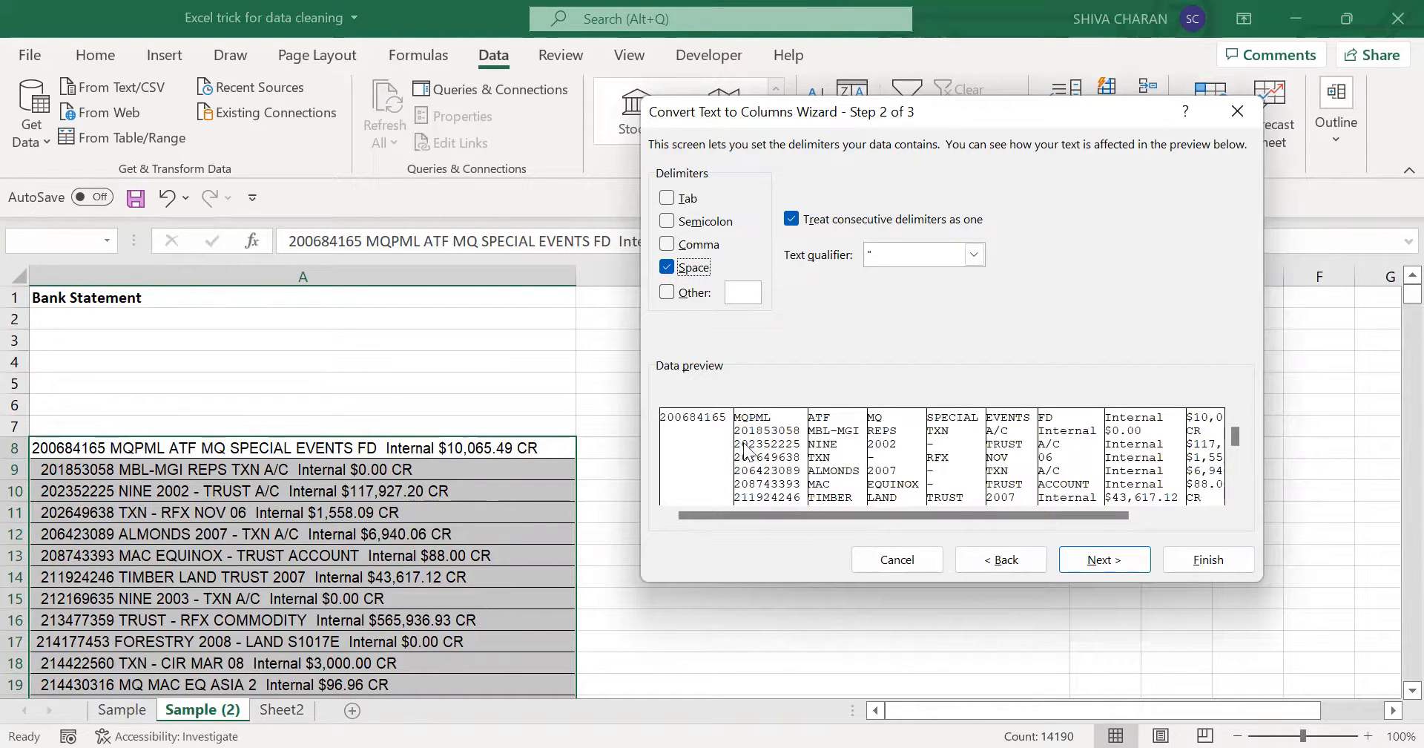
pyautogui.click(893, 563)
pyautogui.click(517, 467)
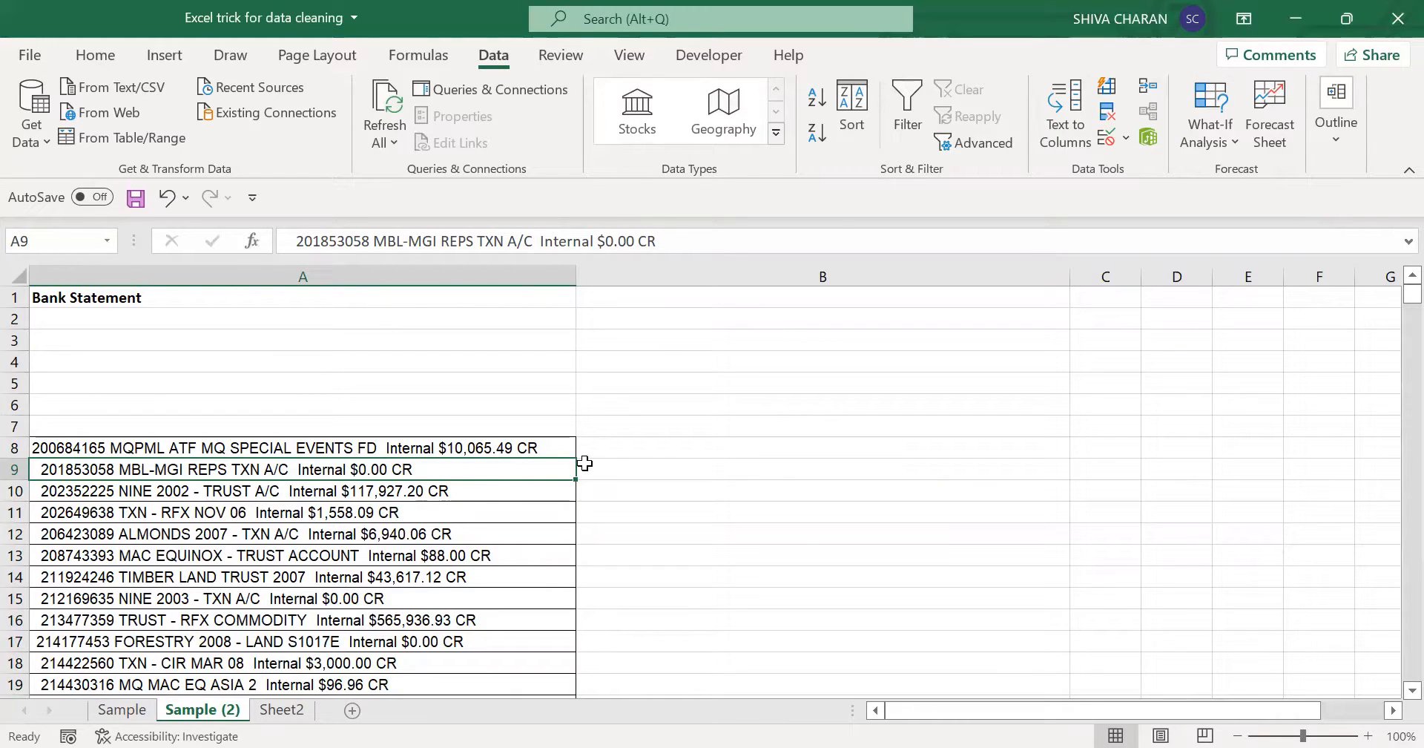
# - Enter the note "Remove Spaces - TRIM" in A2, under the Bank Statement heading
pyautogui.click(653, 446)
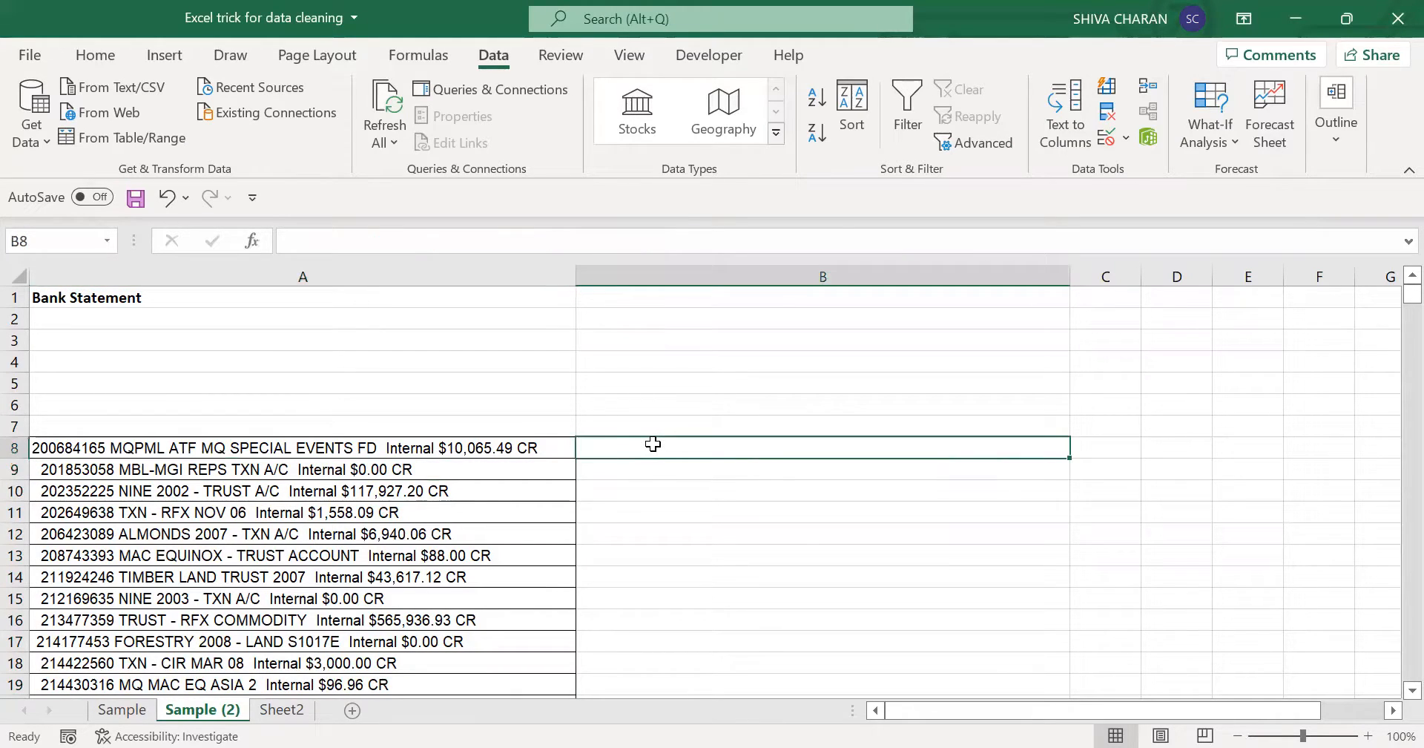
pyautogui.click(321, 321)
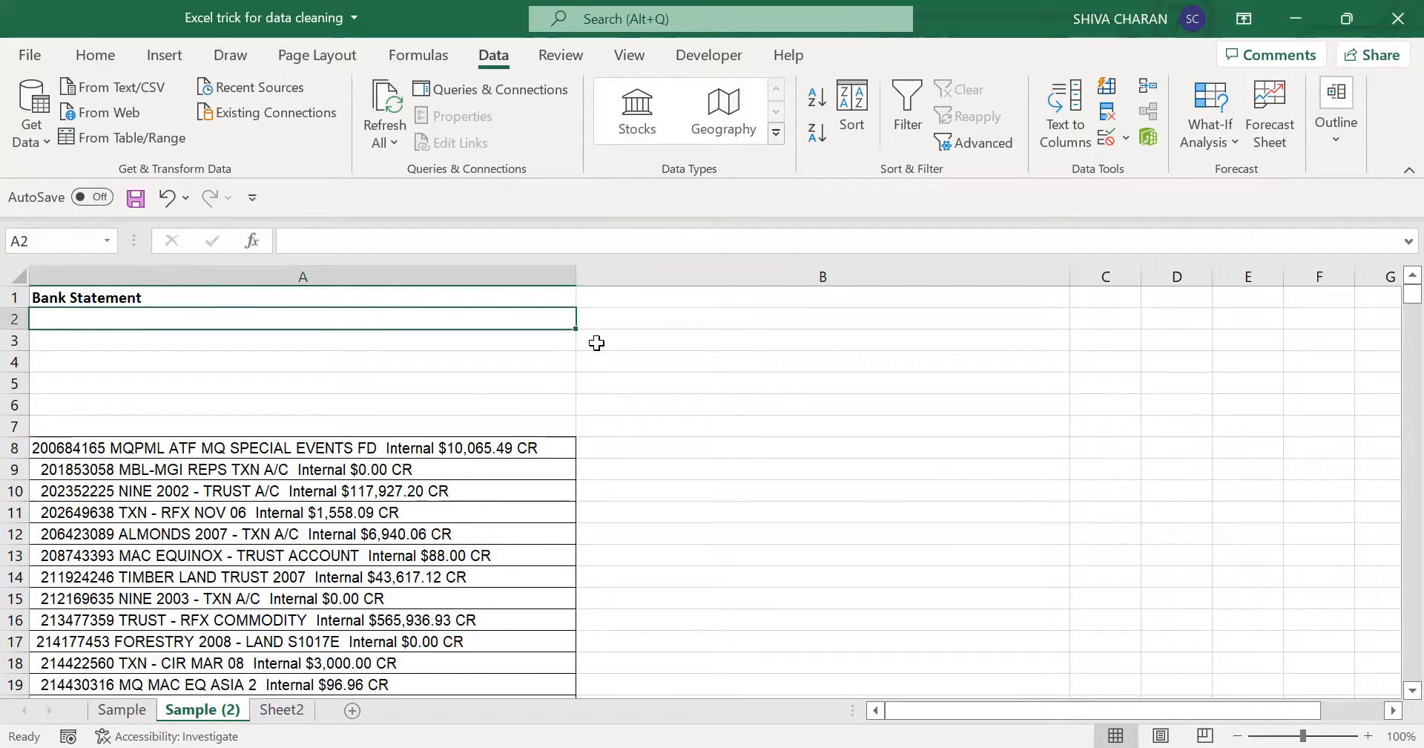
pyautogui.write('Re')
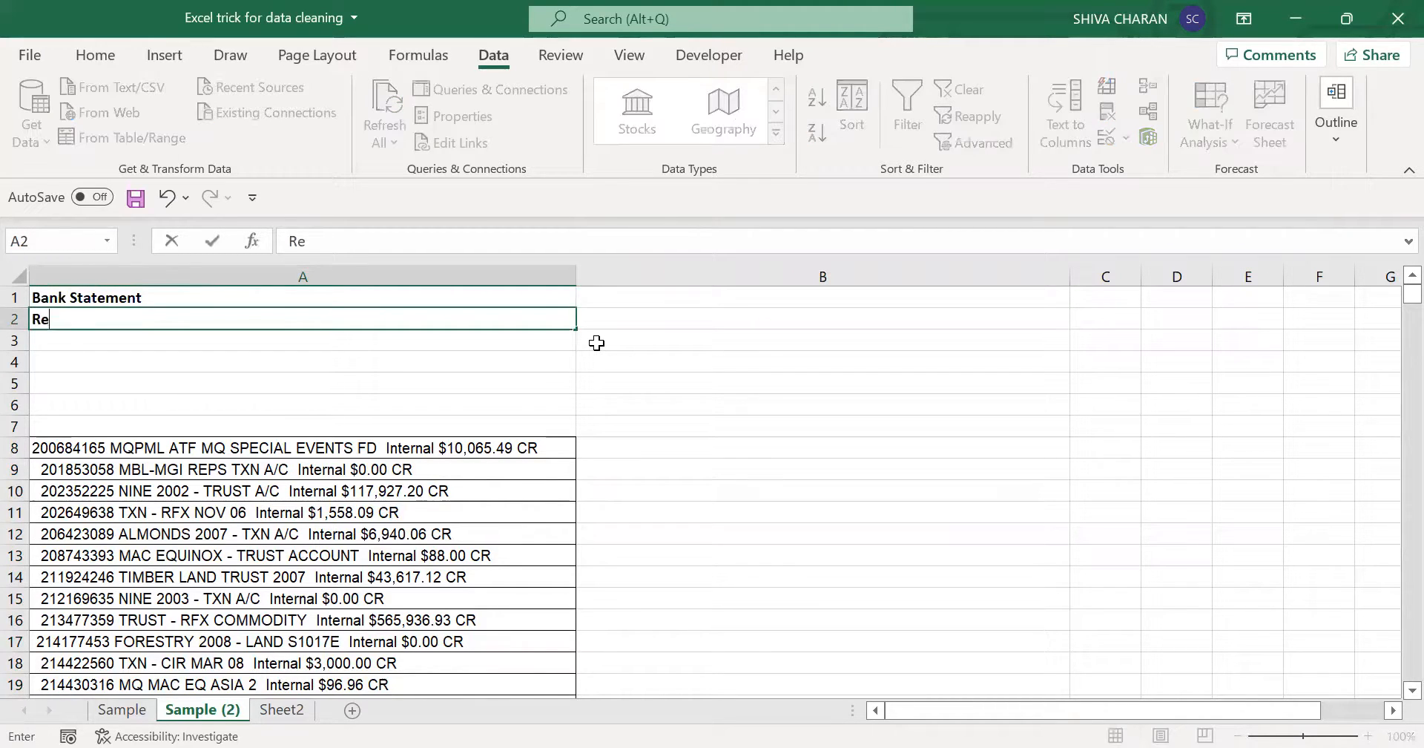
pyautogui.write('move Spac')
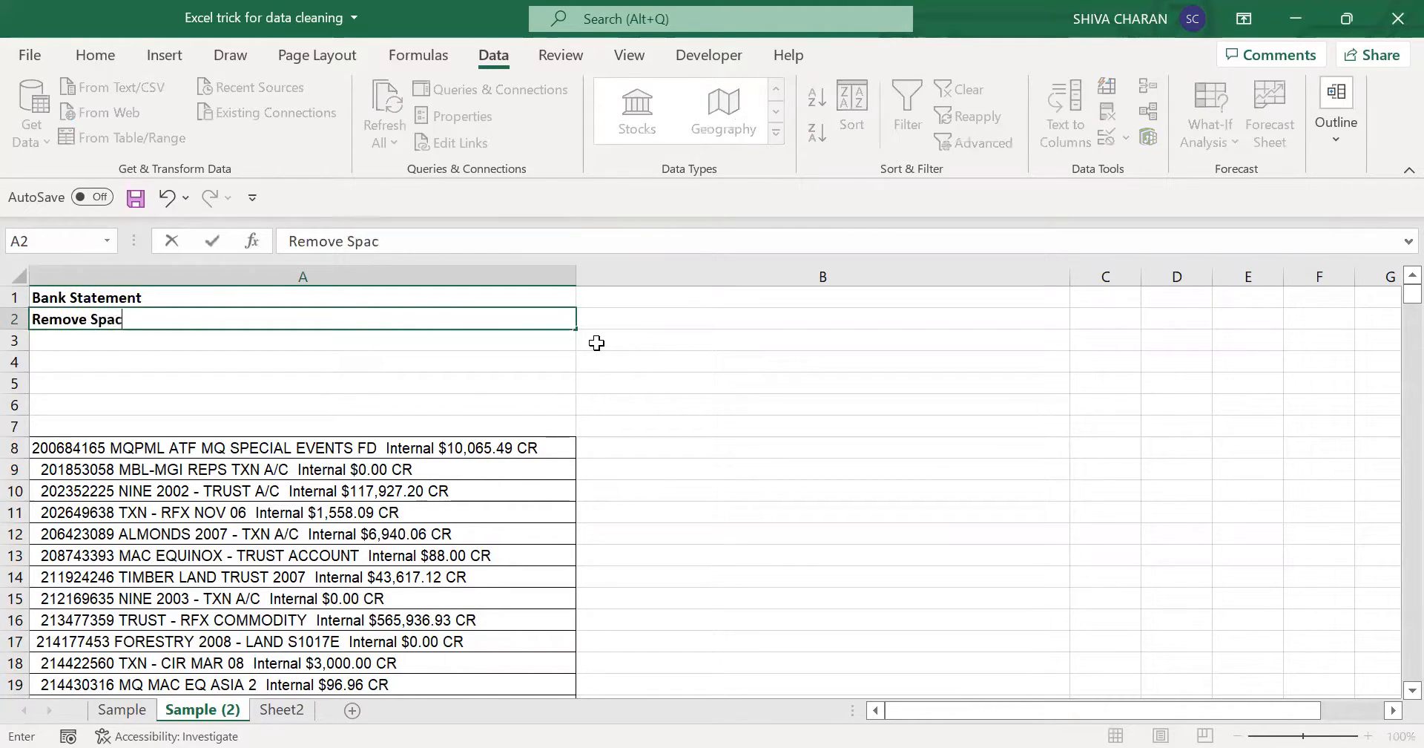
pyautogui.write('es - TRIM')
pyautogui.press('Return')
# - Enter the formula =TRIM(A8) in B8 to strip the extra spaces from the first statement line
pyautogui.click(648, 450)
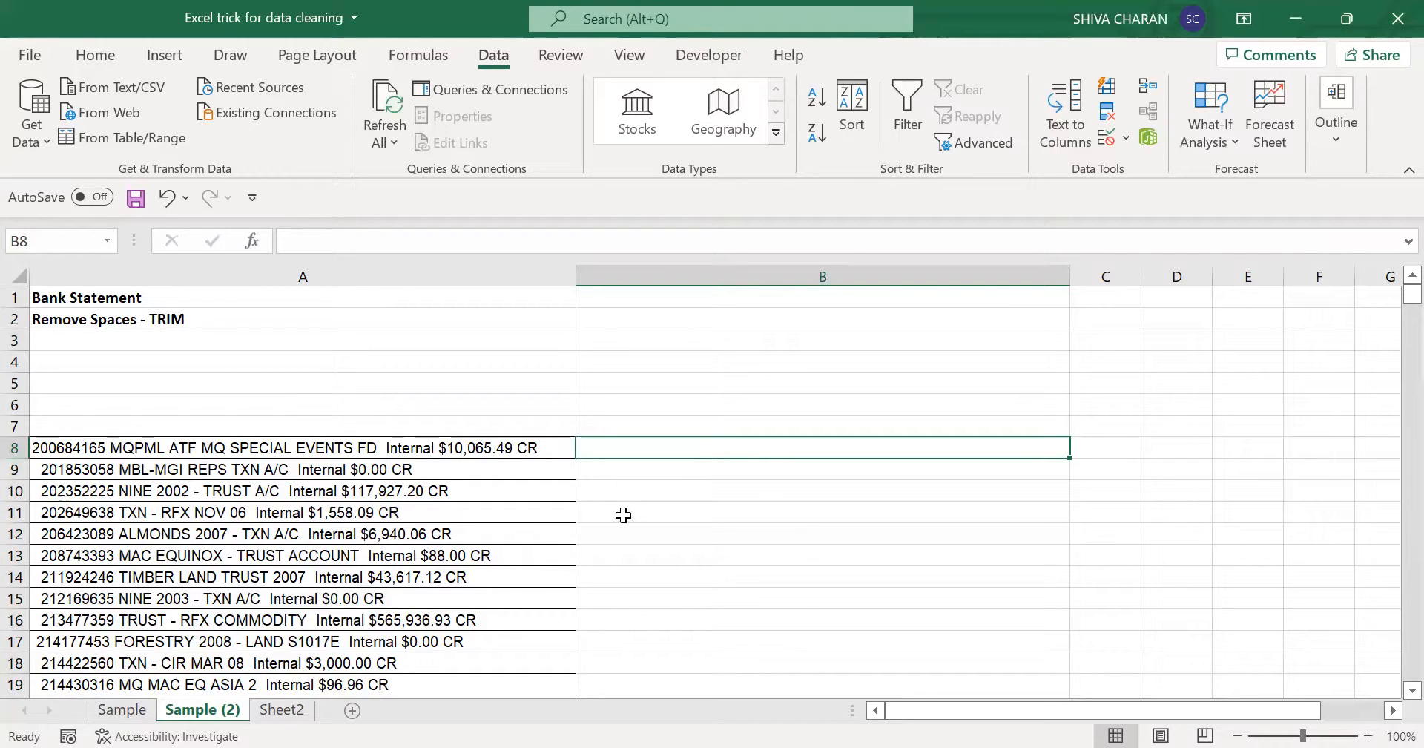
pyautogui.write('=')
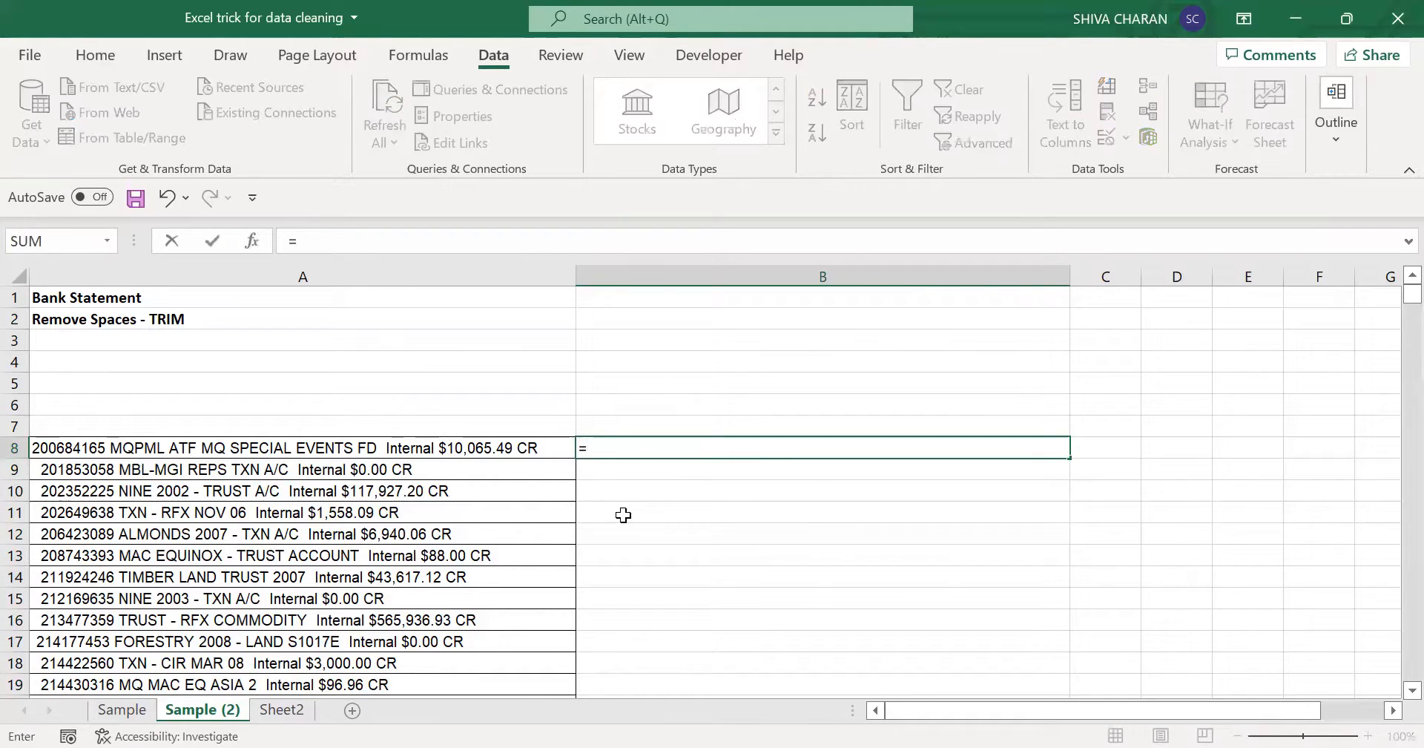
pyautogui.write('trim')
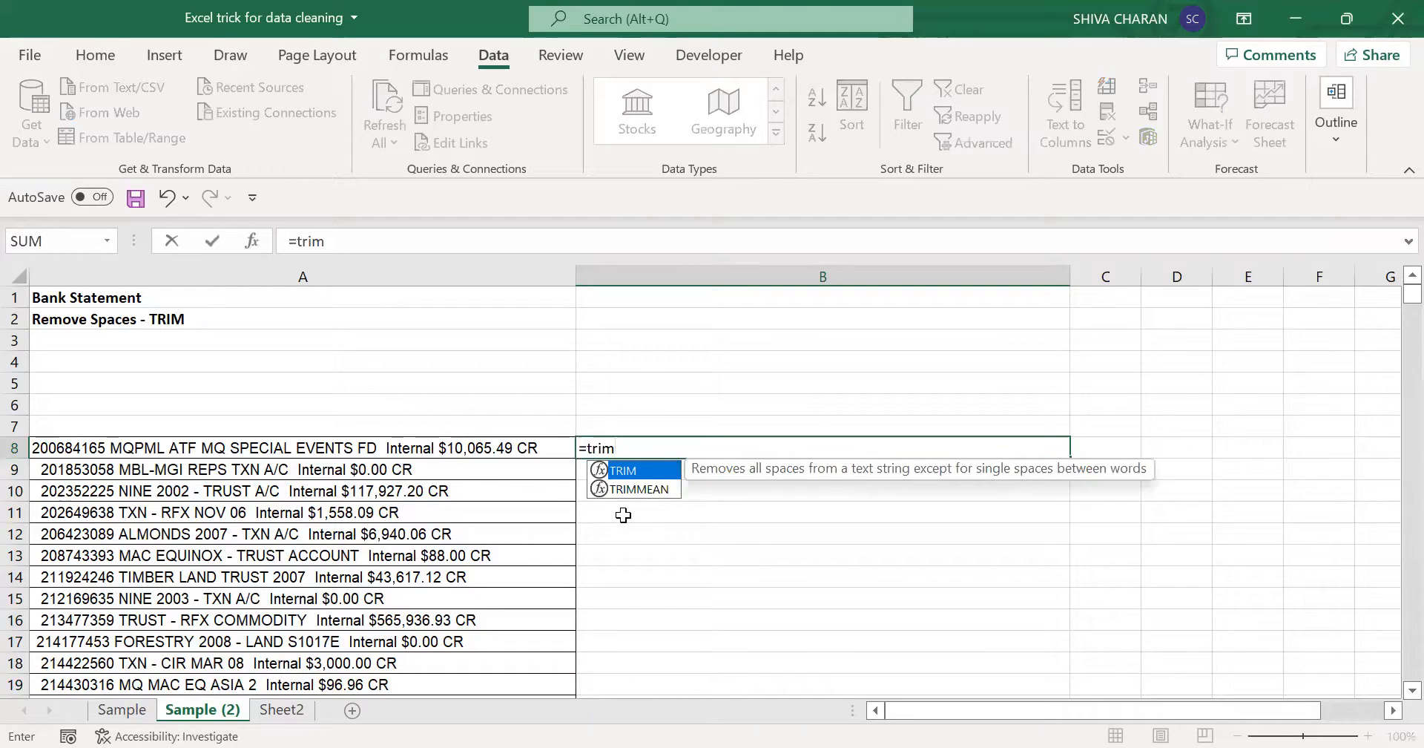
pyautogui.write('(')
pyautogui.click(483, 446)
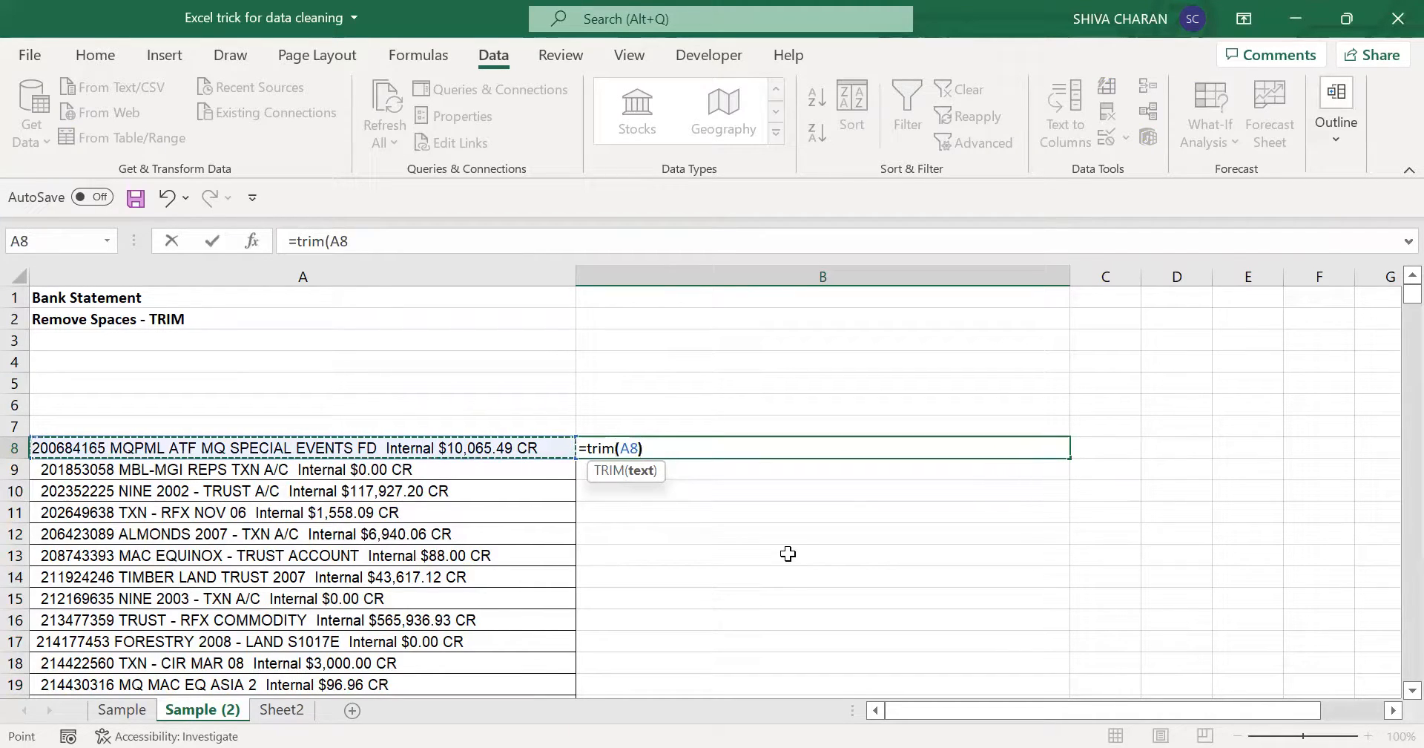
pyautogui.write(')')
pyautogui.press('Return')
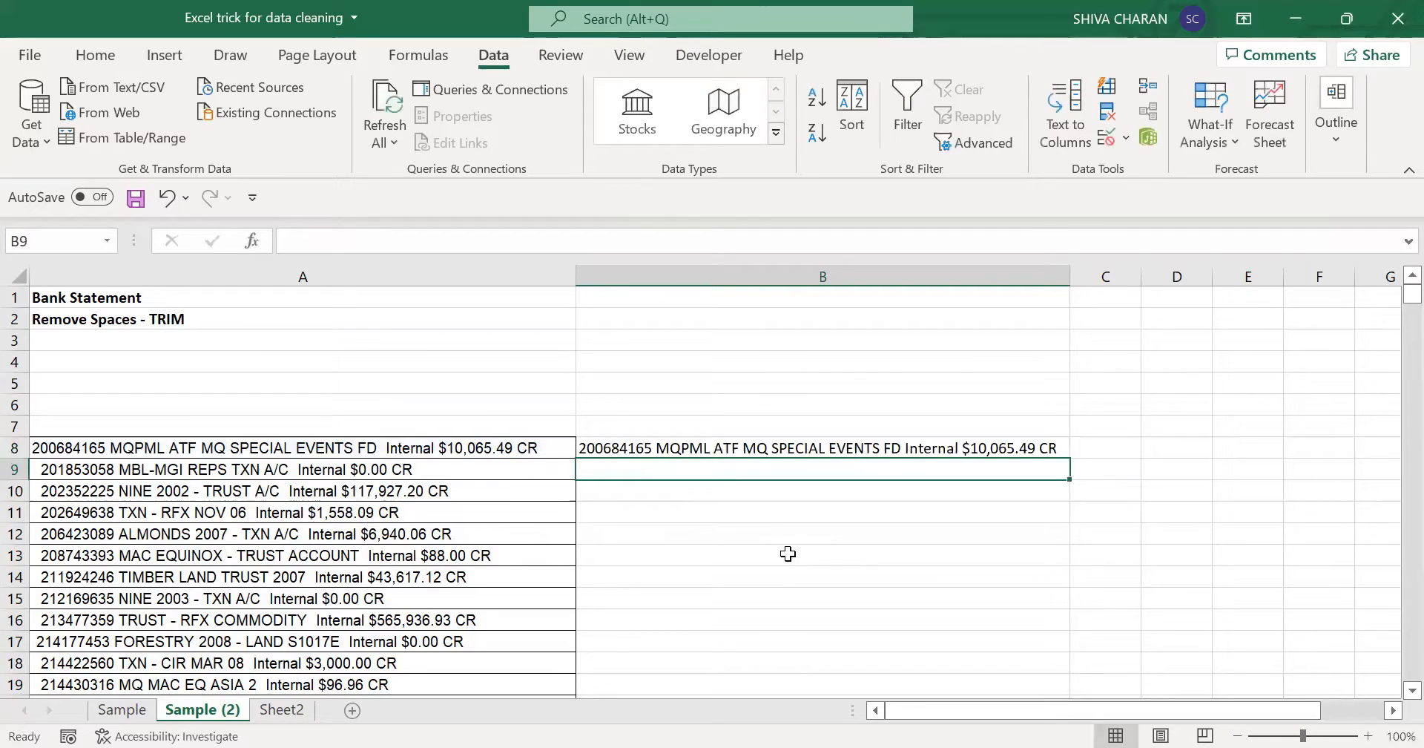
# - Compare B8 with the original text in A8 and fill the TRIM formula down beside all the statement lines
pyautogui.click(664, 448)
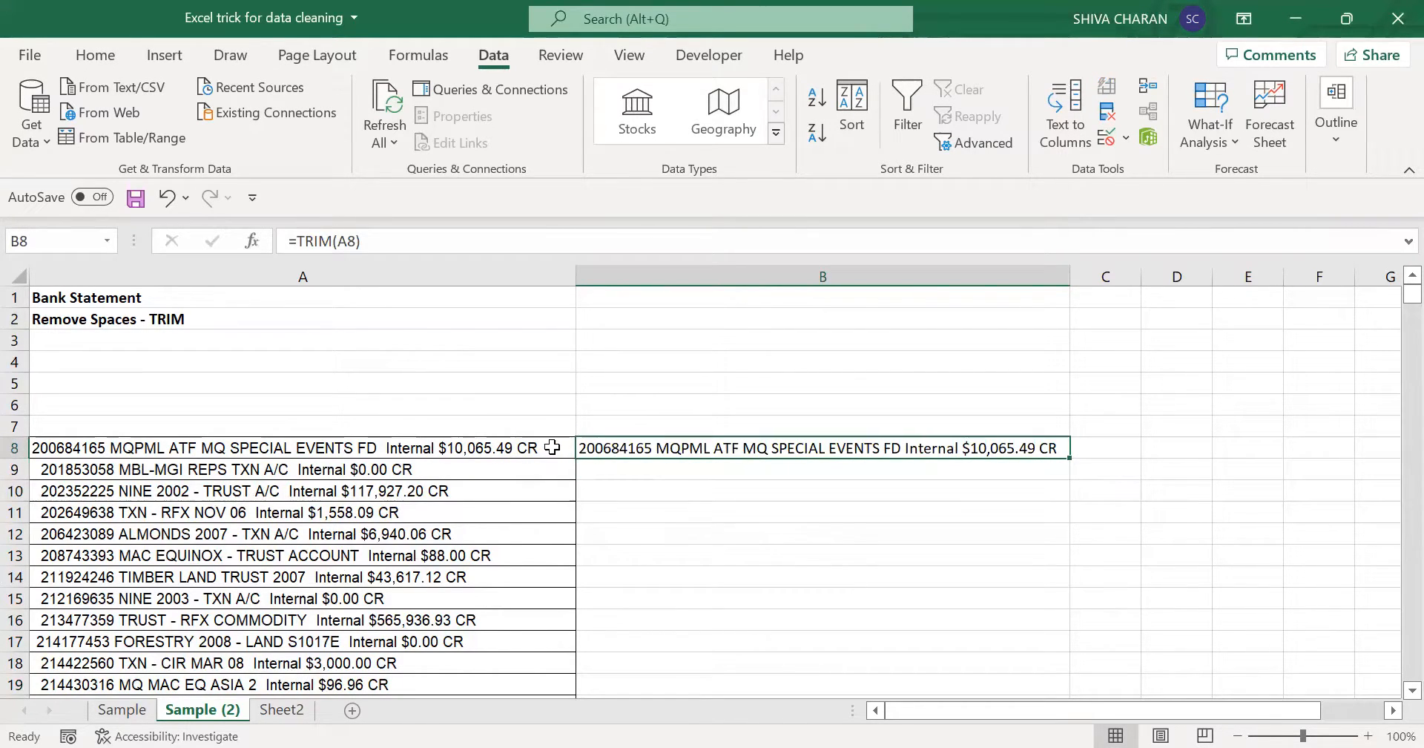
pyautogui.click(553, 447)
pyautogui.click(667, 454)
pyautogui.click(205, 446)
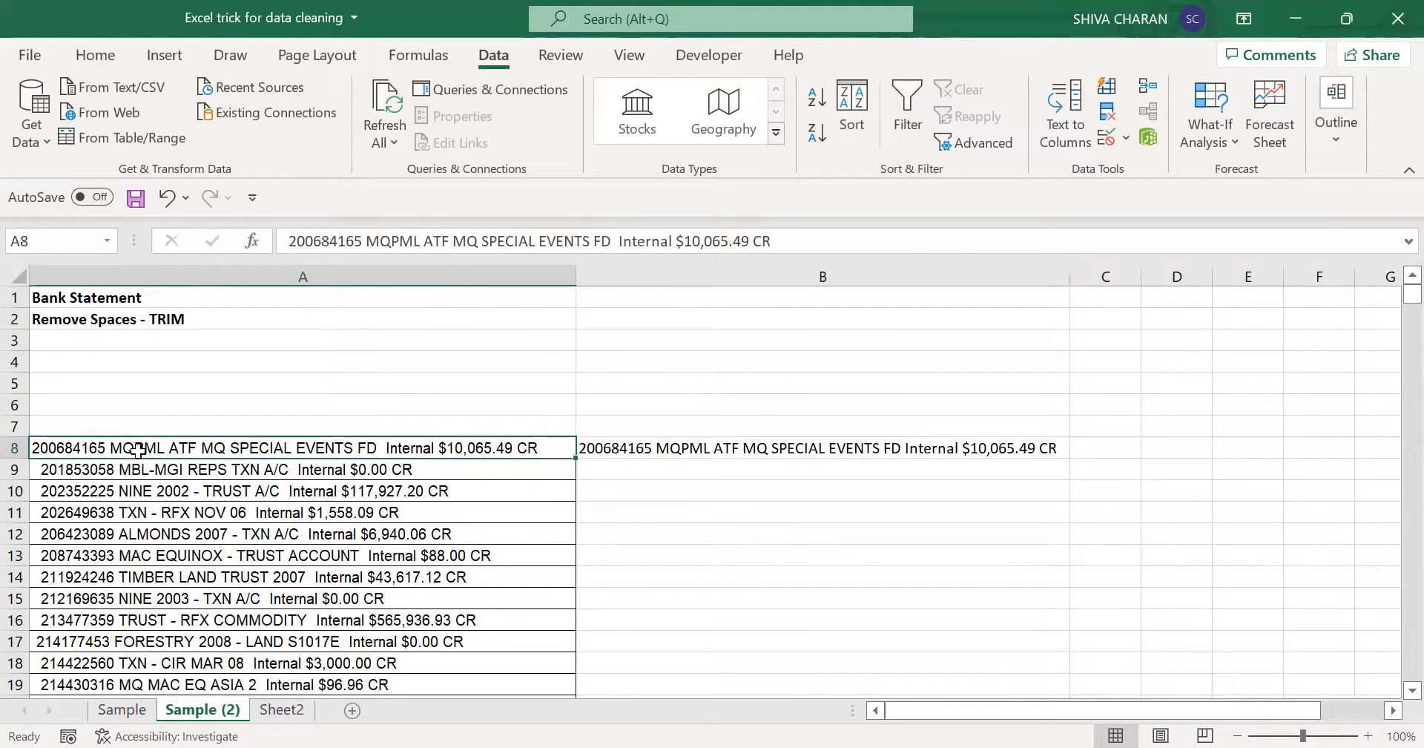
pyautogui.click(741, 448)
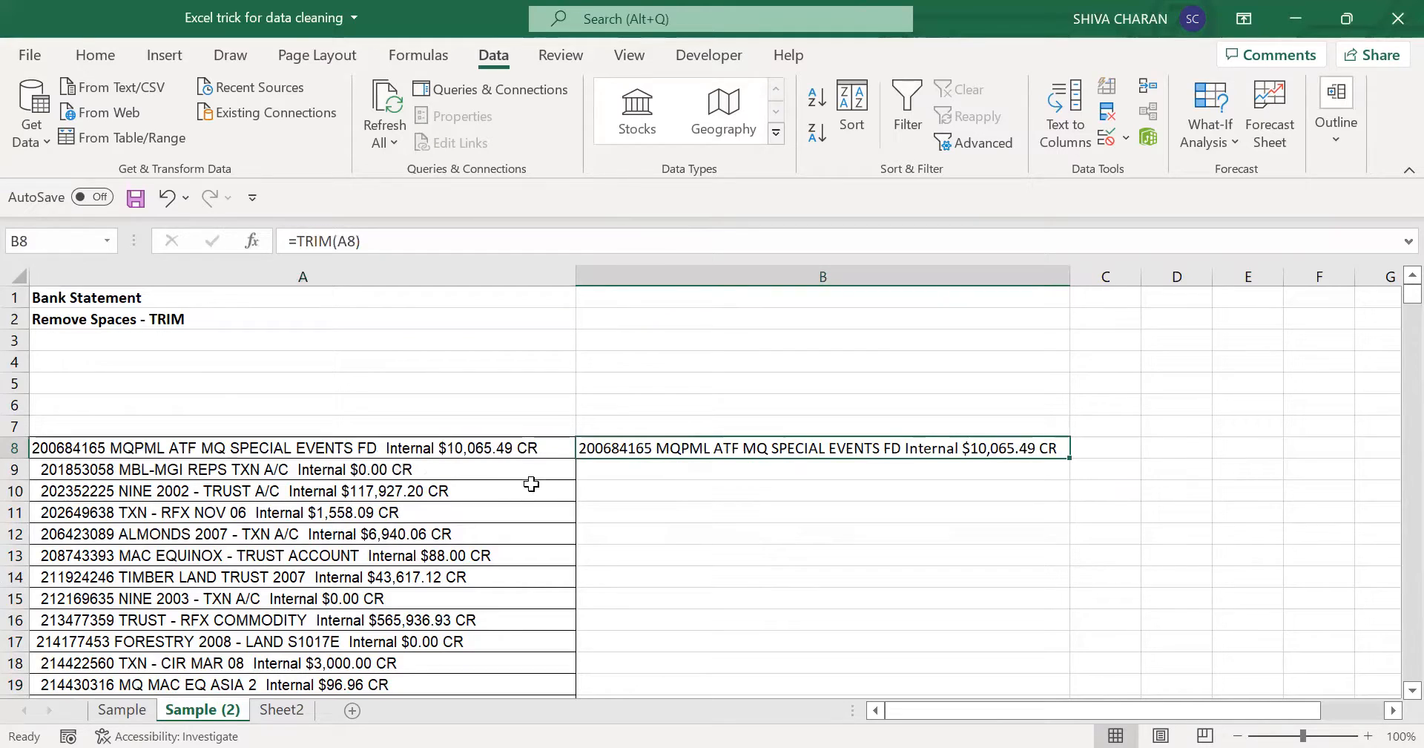
pyautogui.doubleClick(1069, 457)
# - Compare the trimmed text in column B with the originals in column A, and check that the formulas reach the last statement row
pyautogui.click(1049, 463)
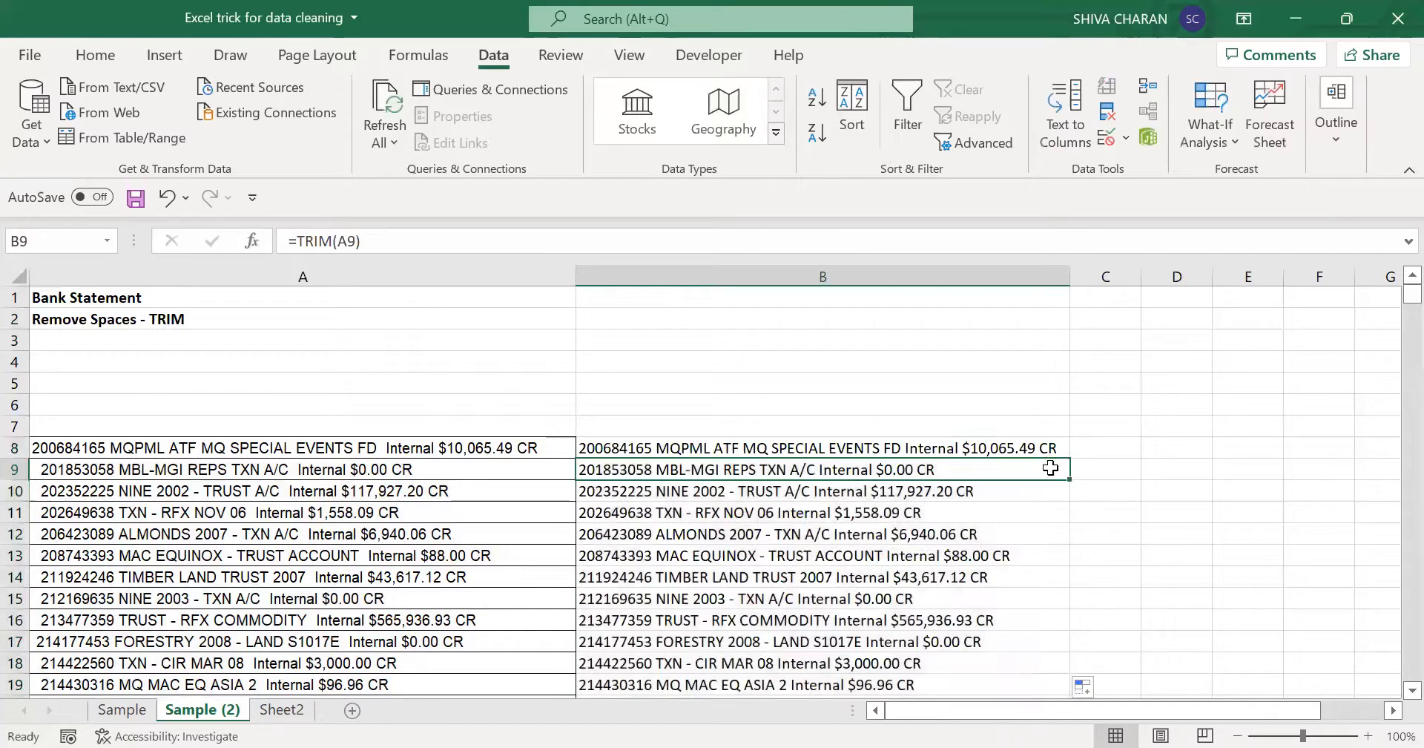
pyautogui.press('Left')
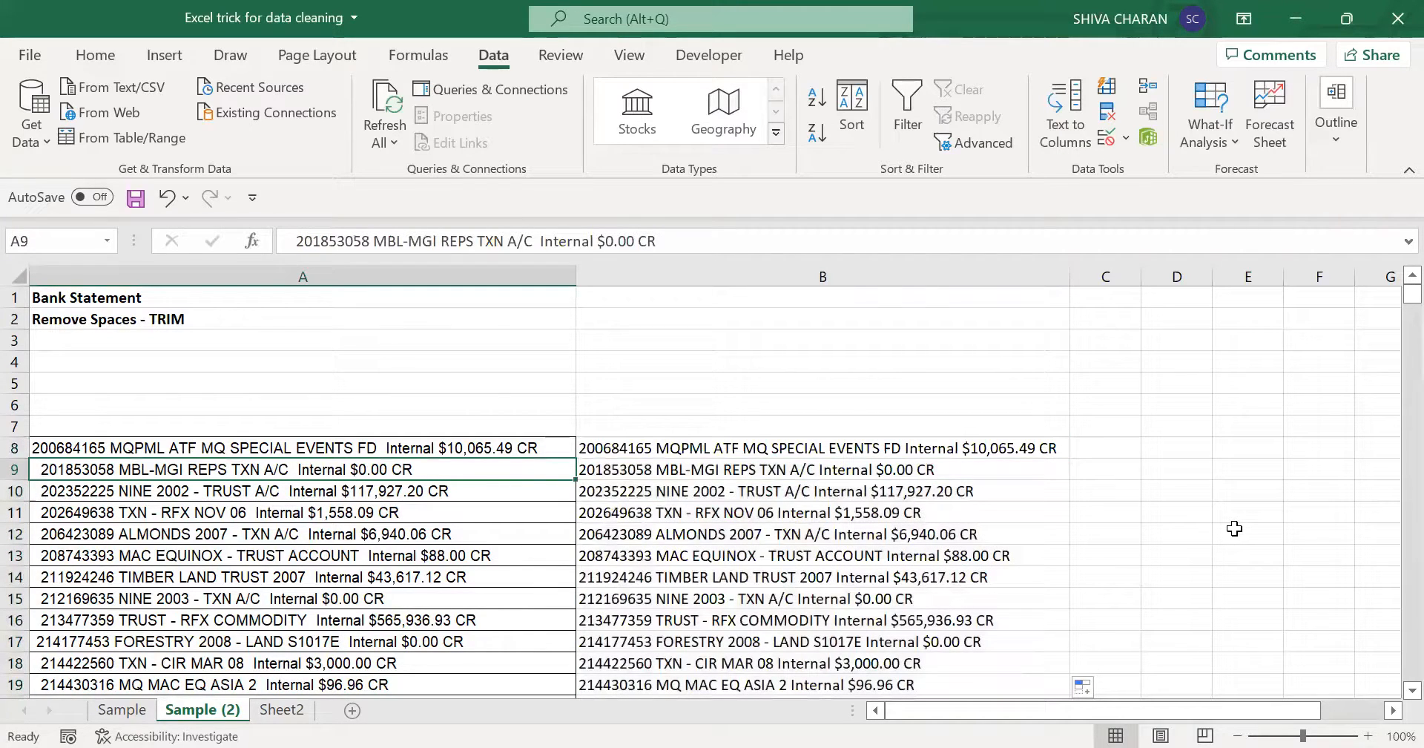
pyautogui.press('Right')
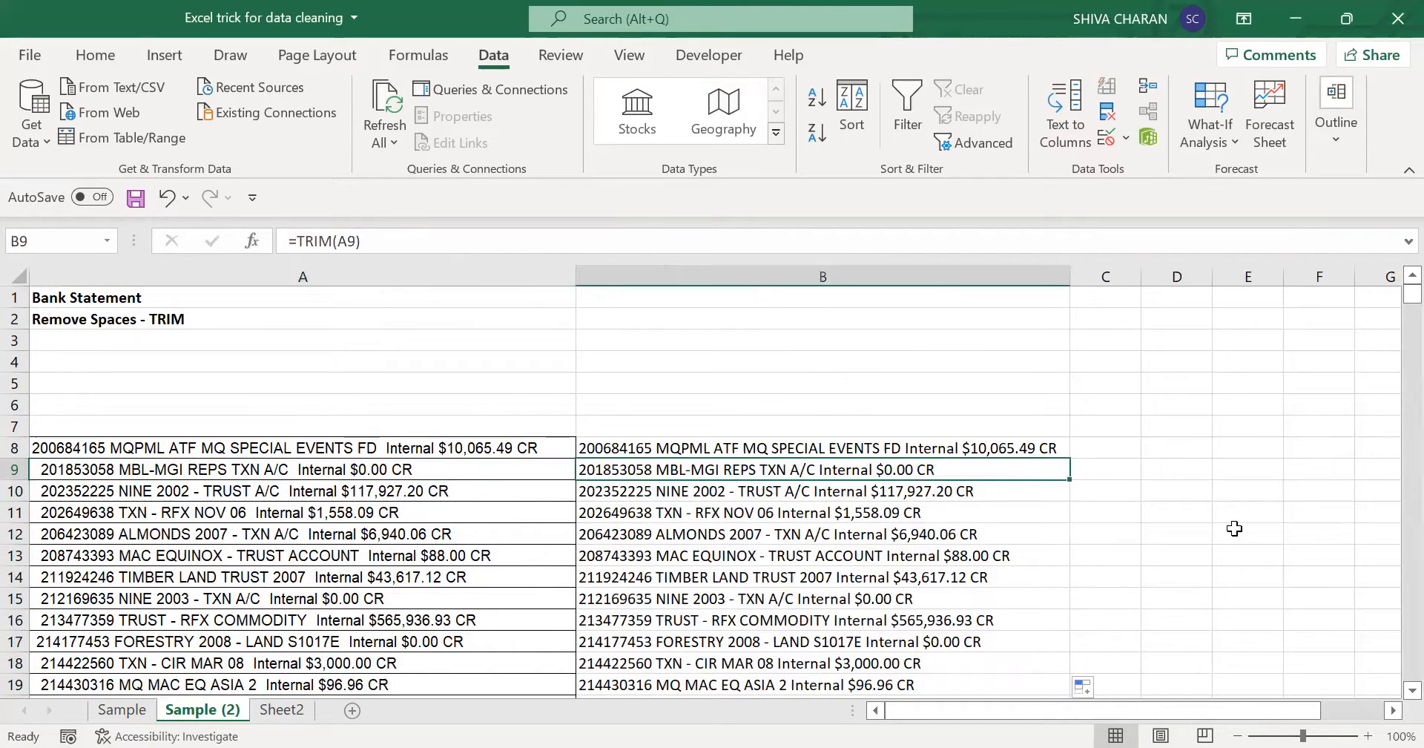
pyautogui.press('Down')
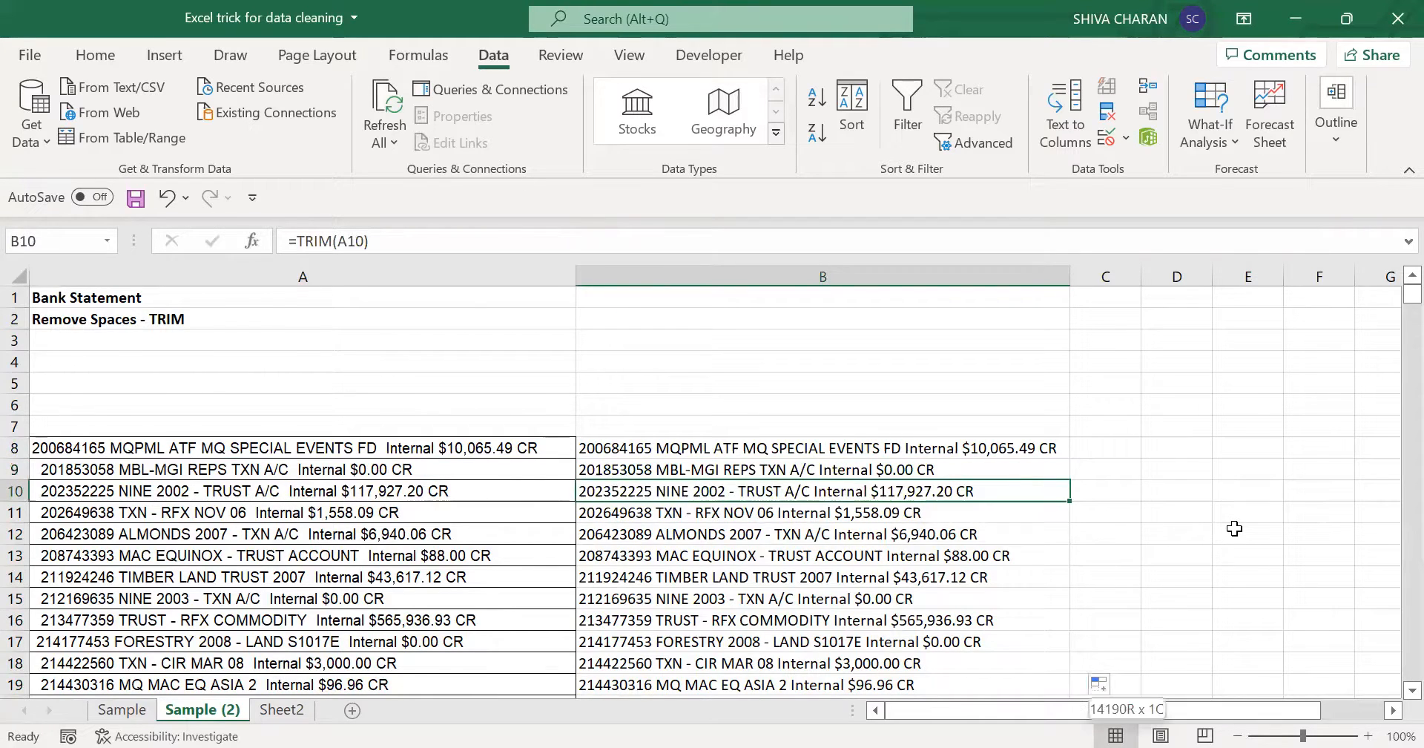
pyautogui.hotkey('ctrl', 'shift', 'Down')
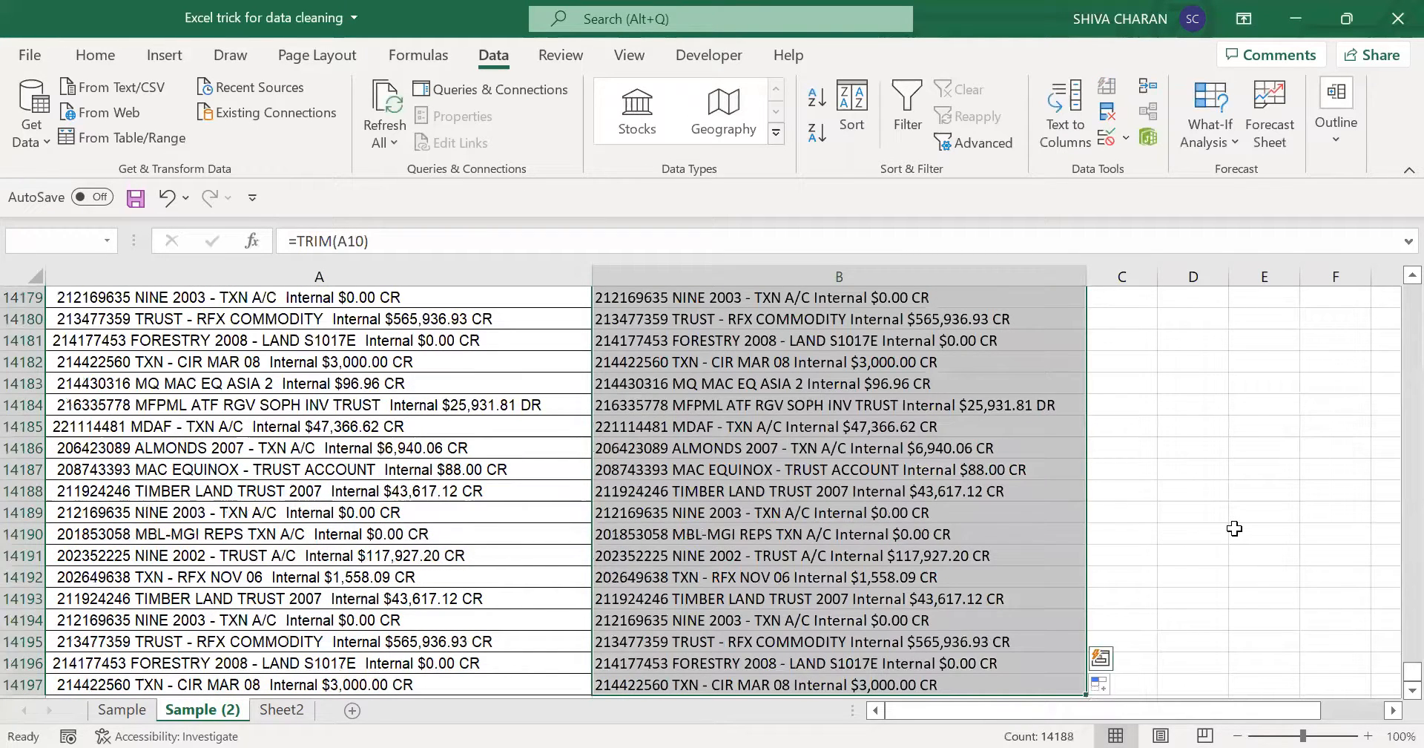
pyautogui.hotkey('ctrl', 'BackSpace')
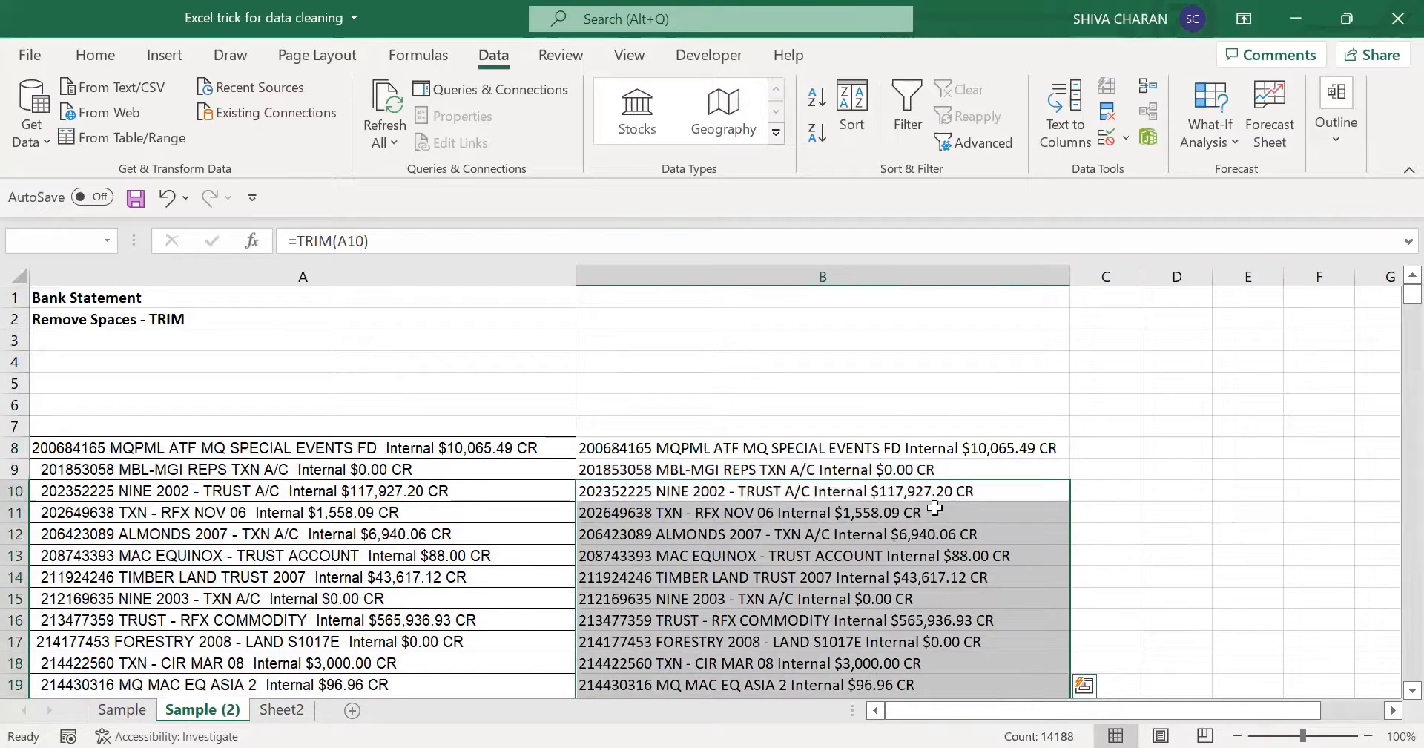
pyautogui.click(866, 454)
pyautogui.click(230, 319)
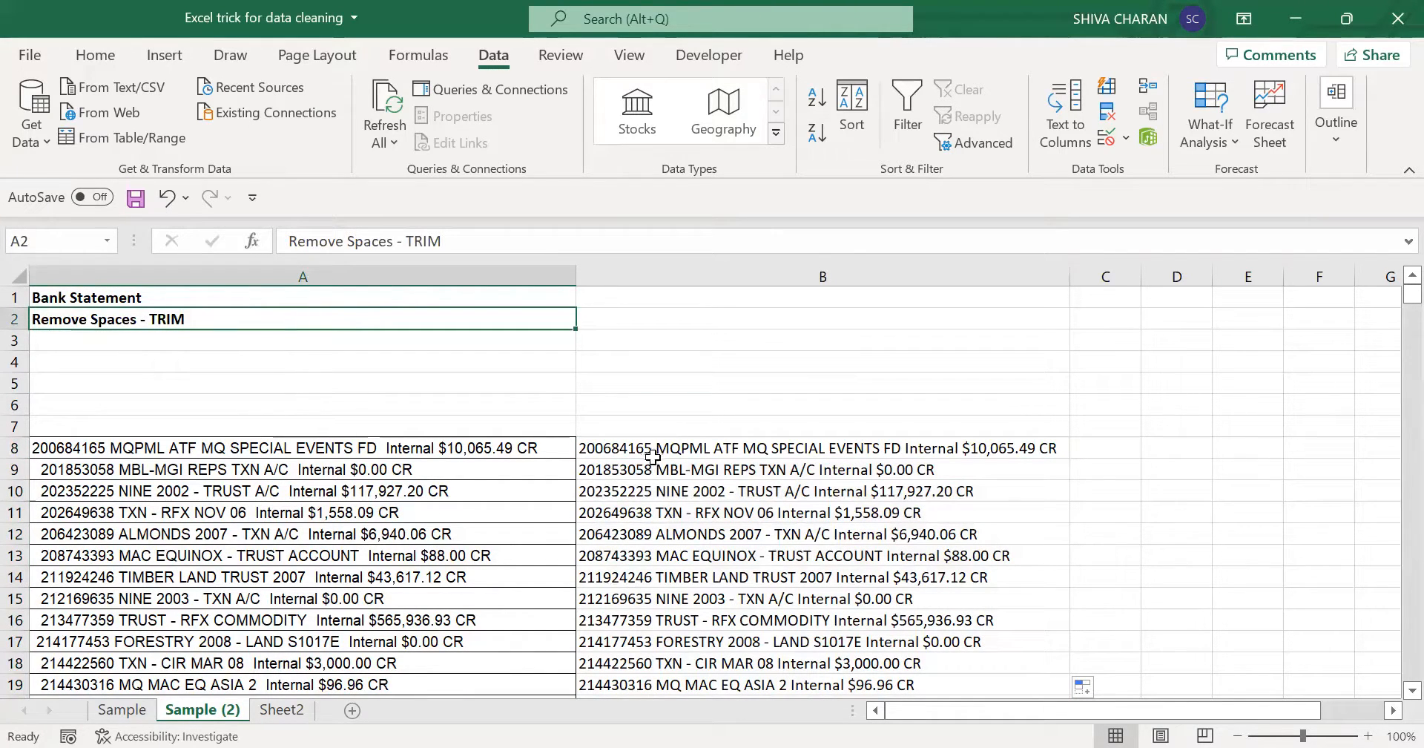
# - Try Text to Columns on the TRIM results from B8 down, delimited by spaces, and check how the data preview reads them
pyautogui.click(756, 449)
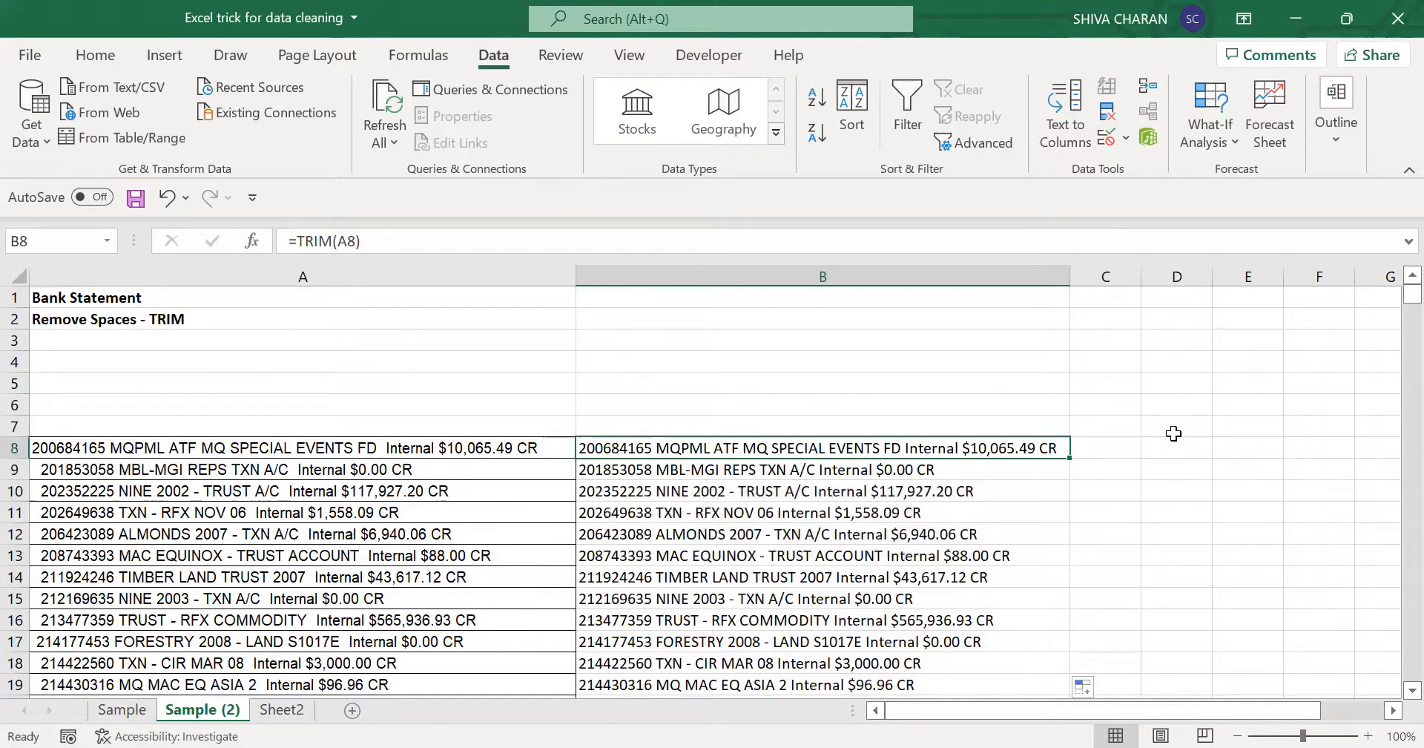
pyautogui.hotkey('ctrl', 'shift', 'Down')
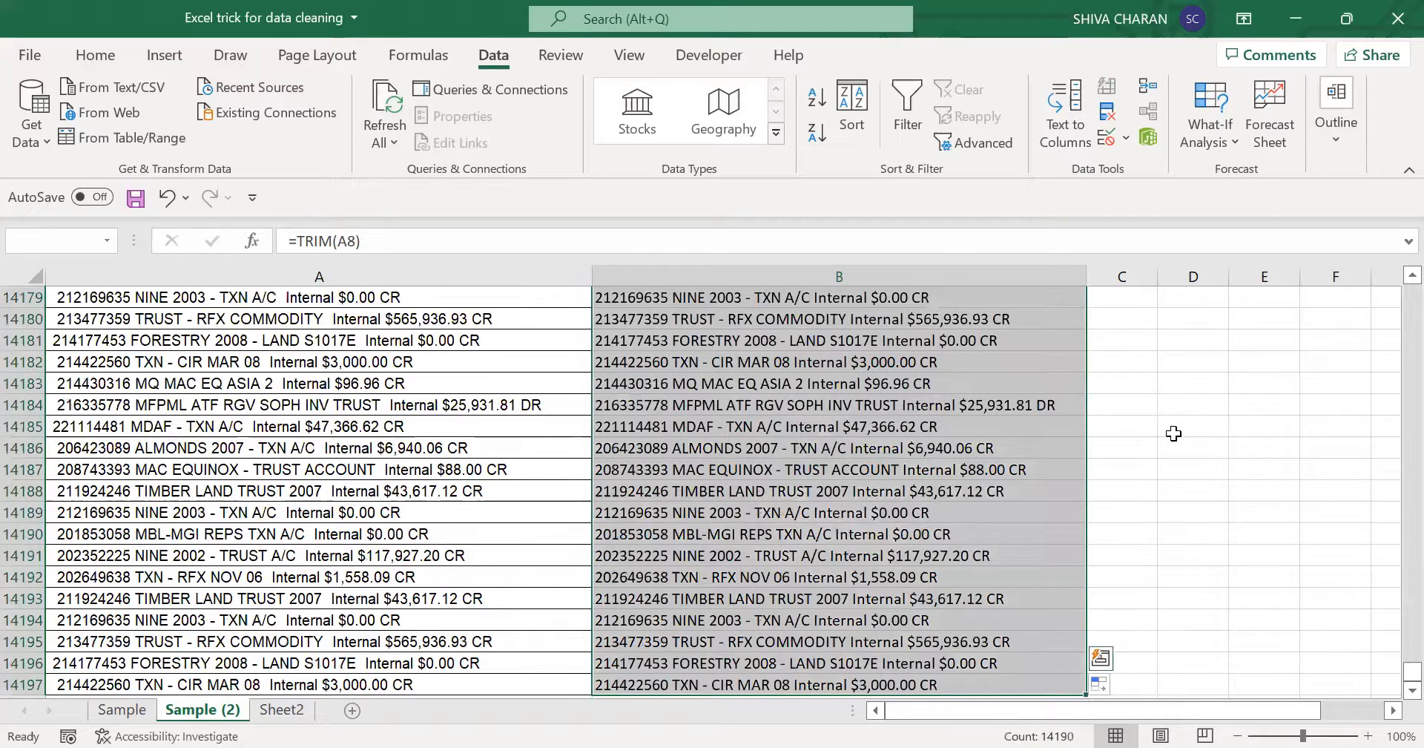
pyautogui.hotkey('ctrl', 'BackSpace')
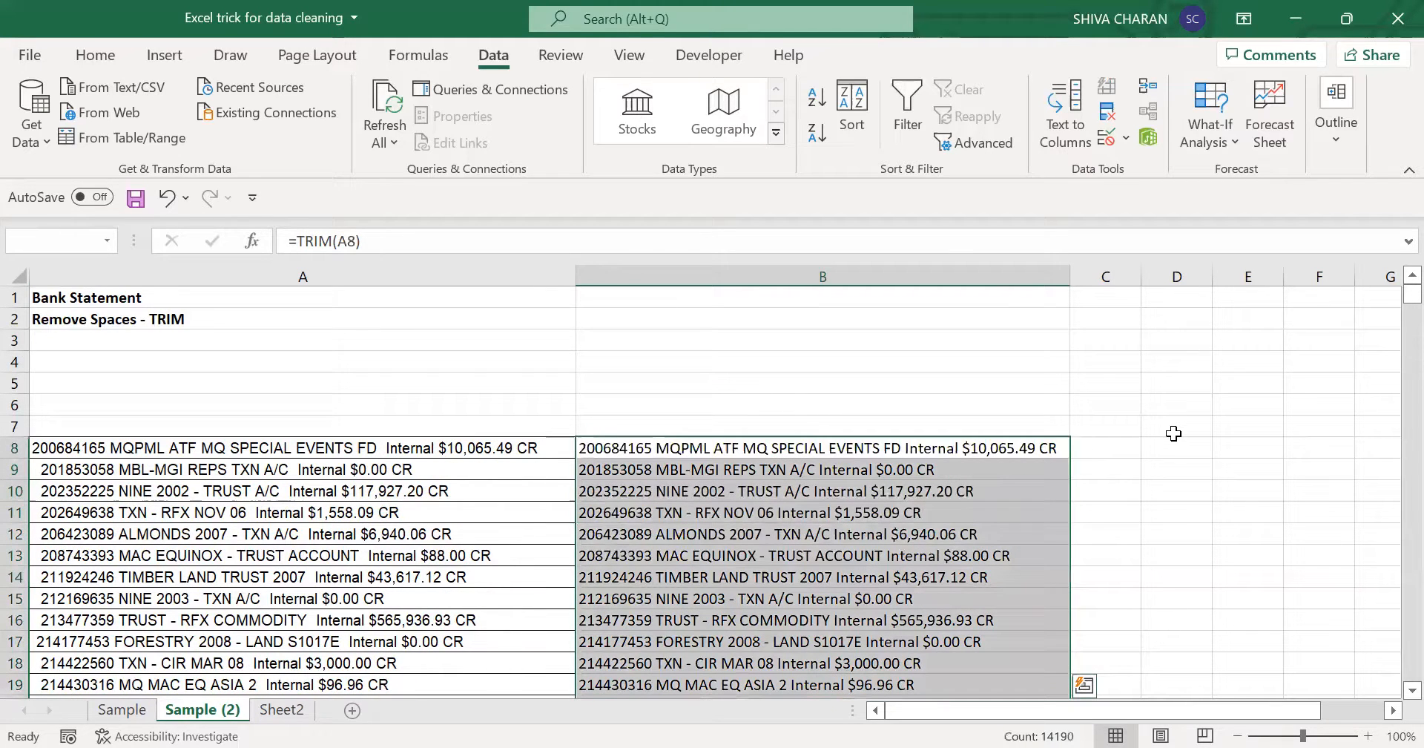
pyautogui.click(1064, 114)
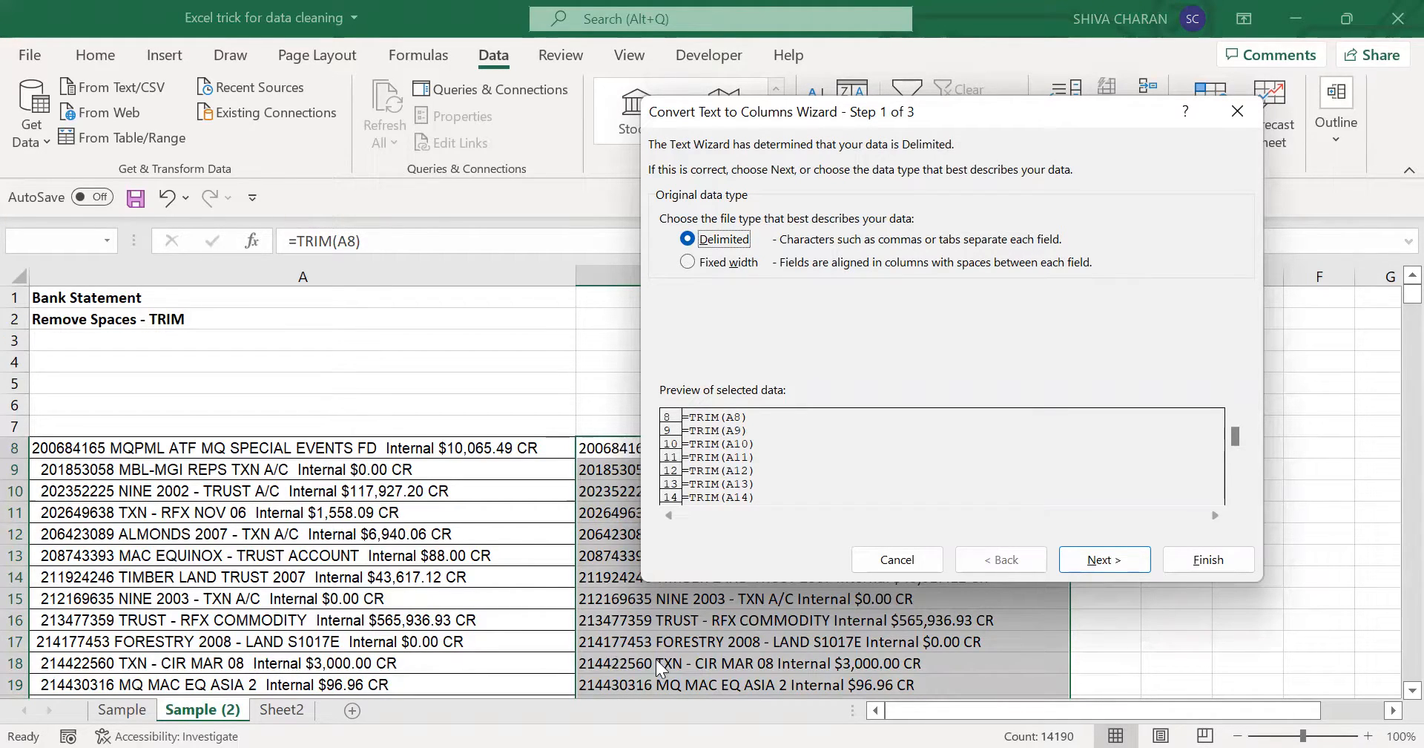
pyautogui.click(1104, 560)
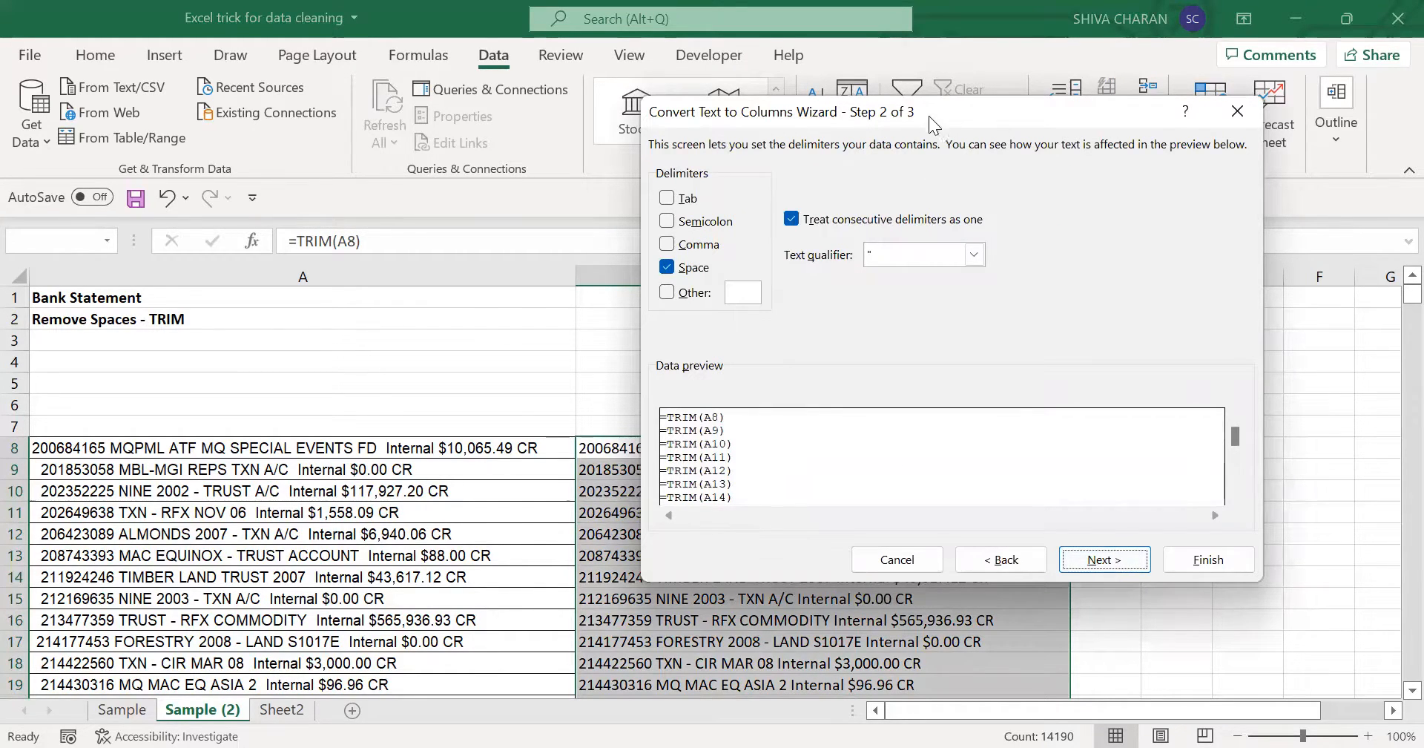
pyautogui.moveTo(927, 119); pyautogui.dragTo(988, 46)
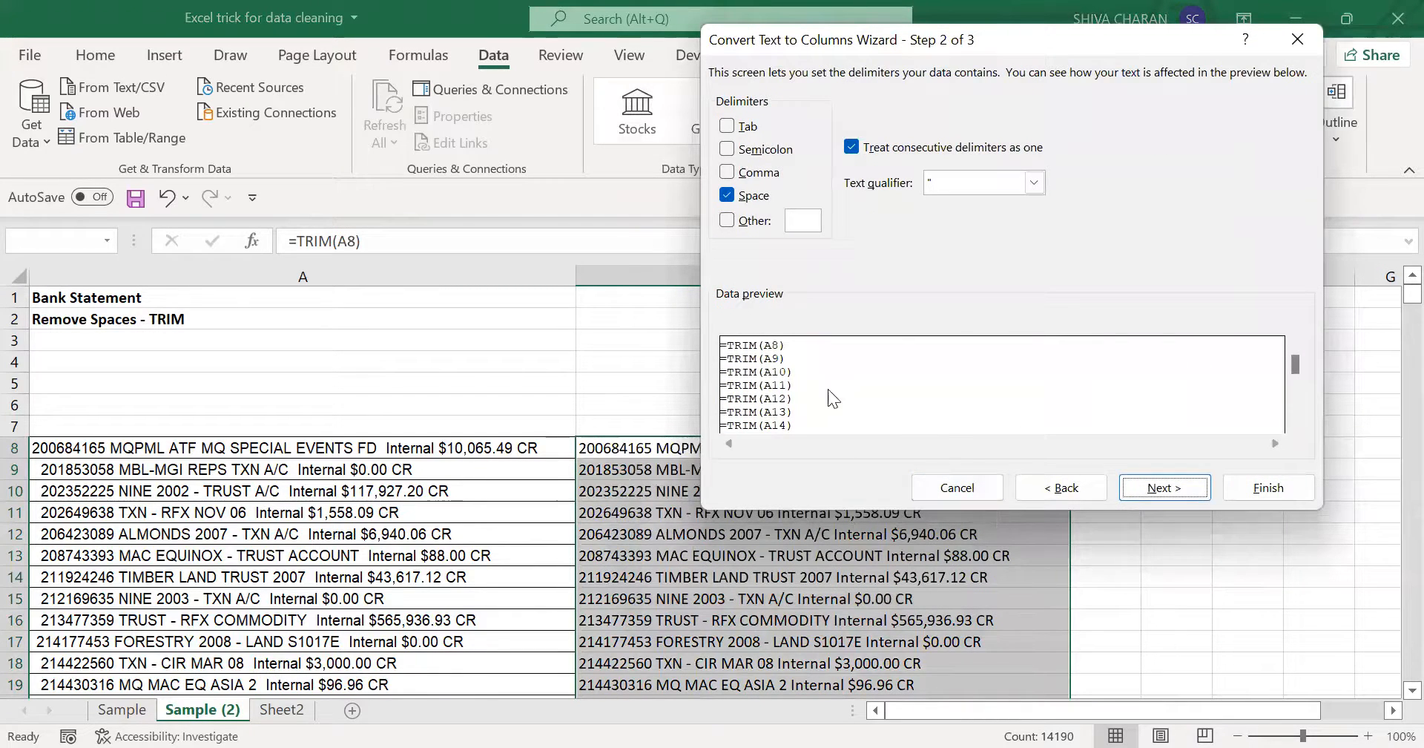
pyautogui.click(975, 491)
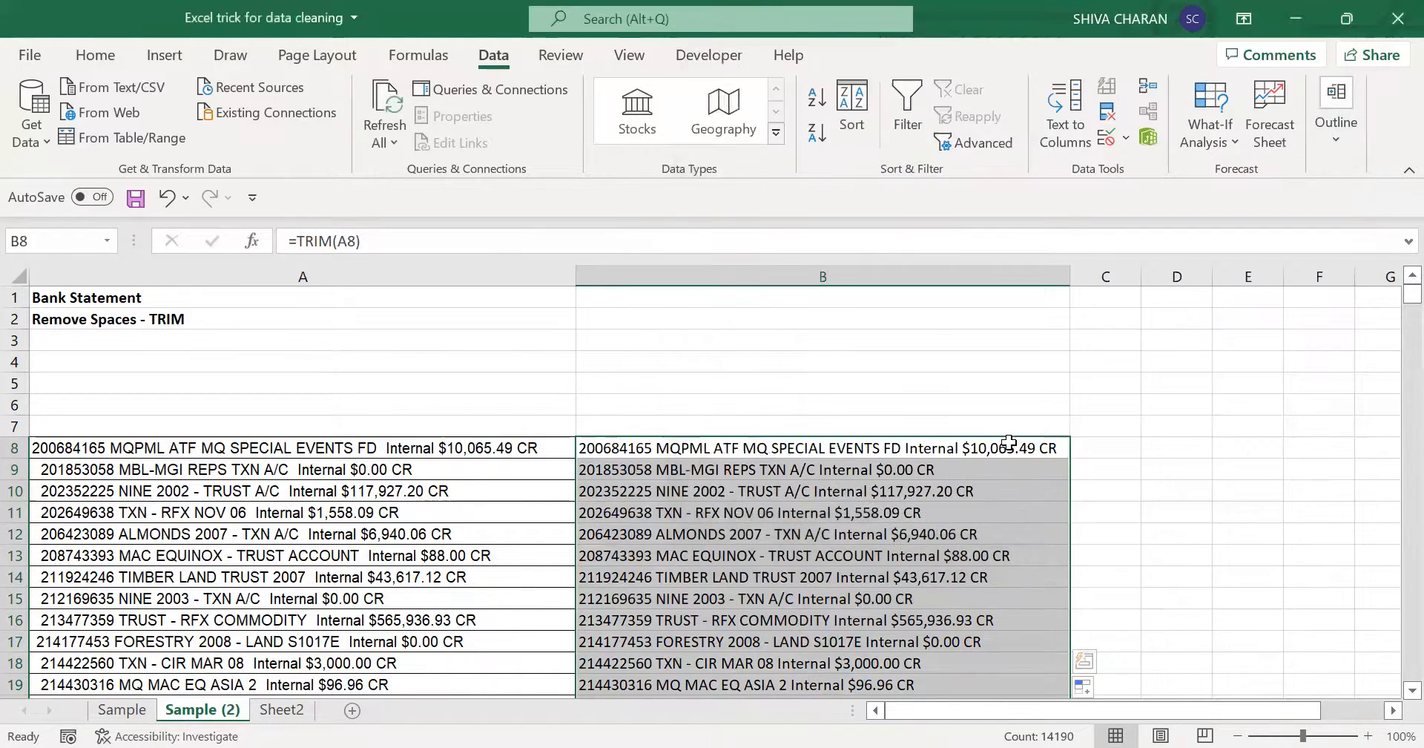
pyautogui.click(1010, 446)
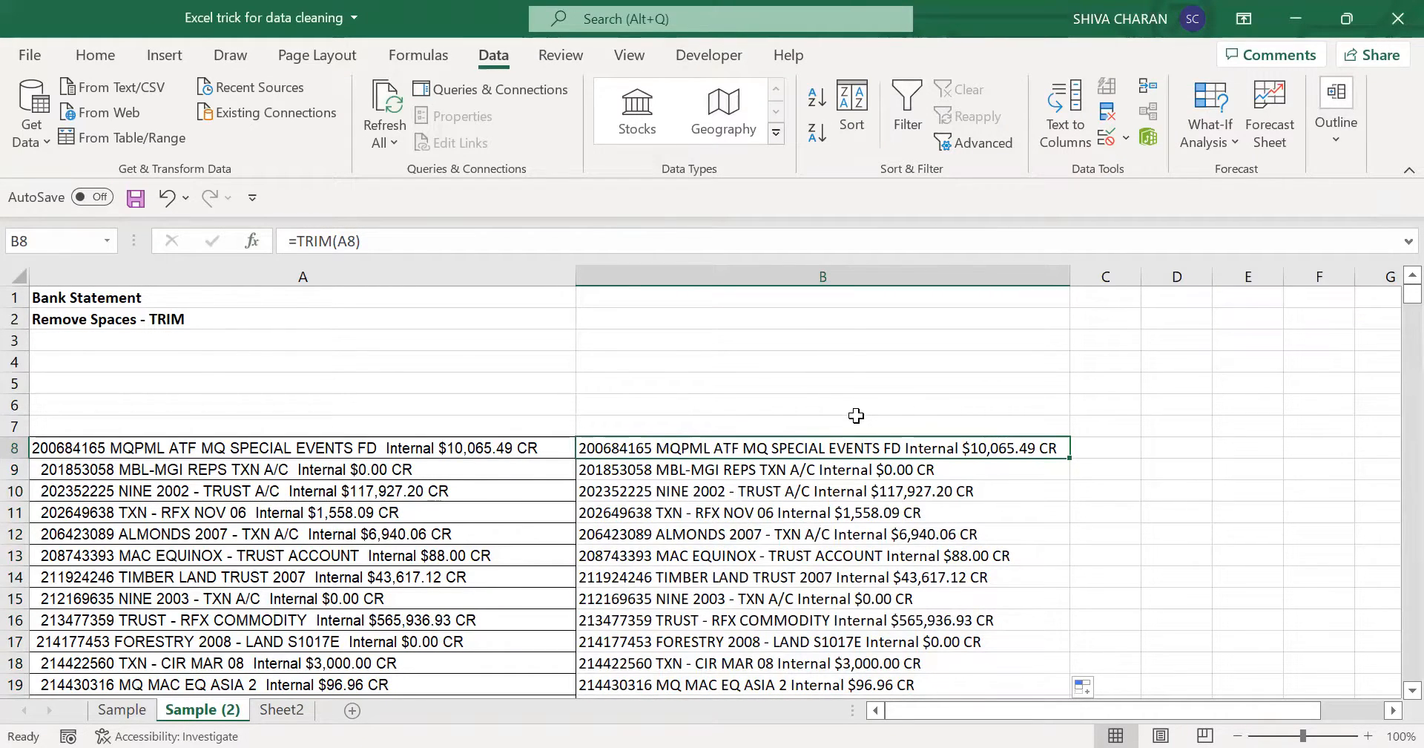
pyautogui.hotkey('ctrl', 'shift', 'Down')
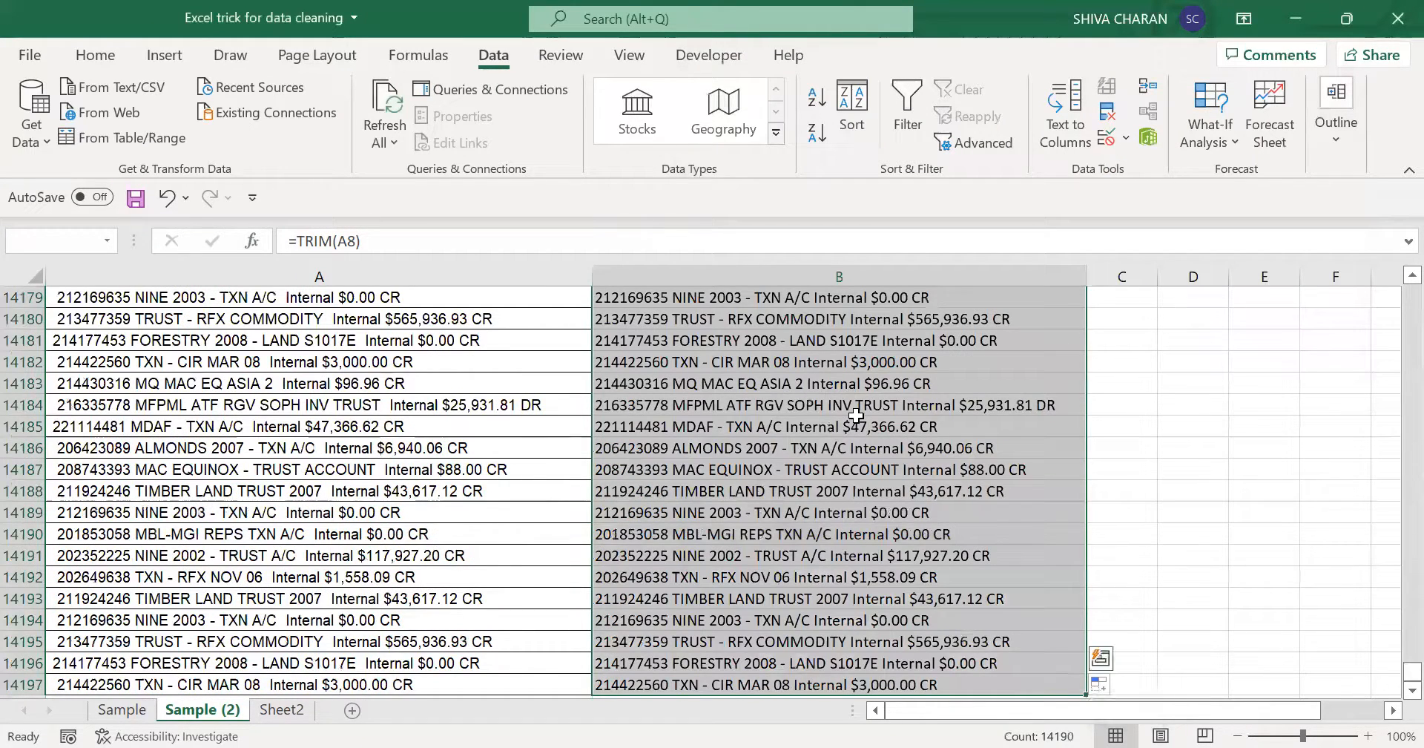
pyautogui.hotkey('ctrl', 'BackSpace')
pyautogui.click(779, 446)
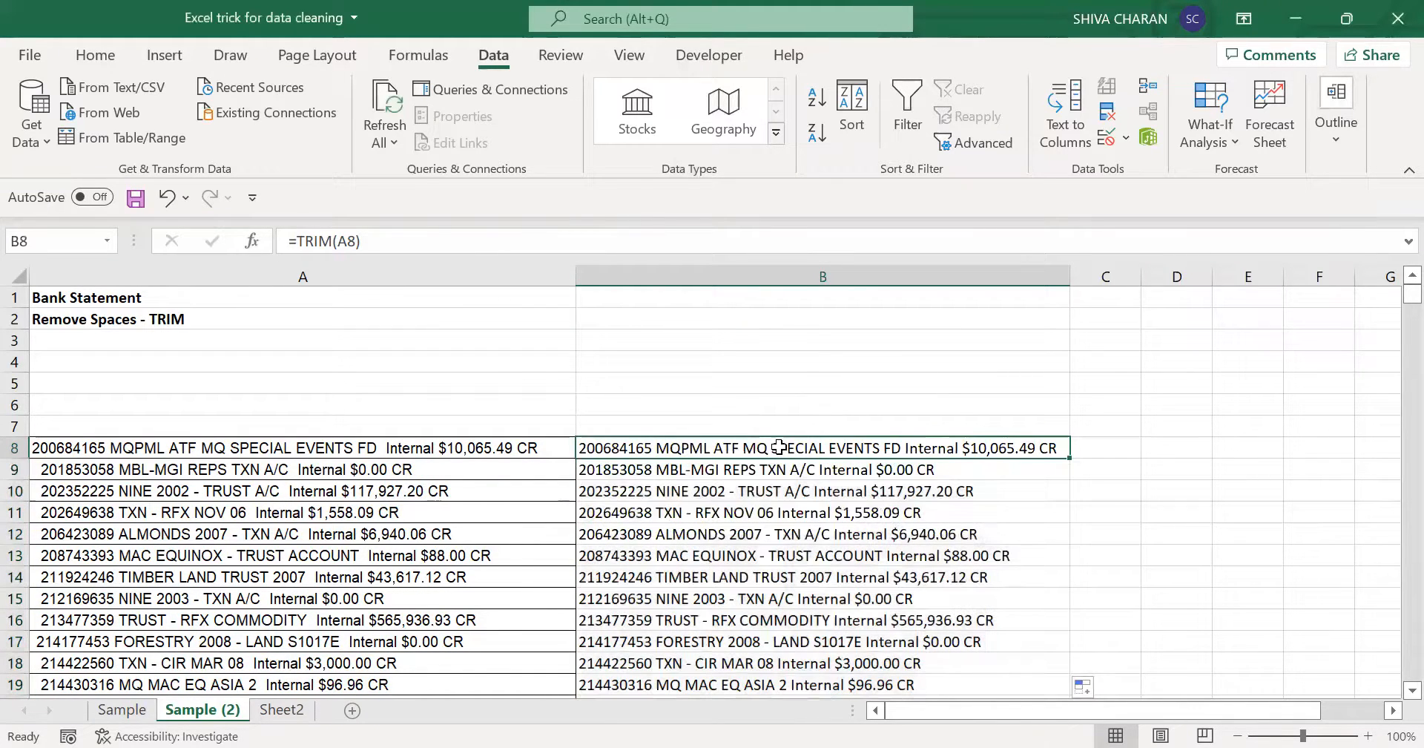
# - Enter the paste-values note "Shorcut - ALT + ESV" in A3, below the TRIM note
pyautogui.click(372, 340)
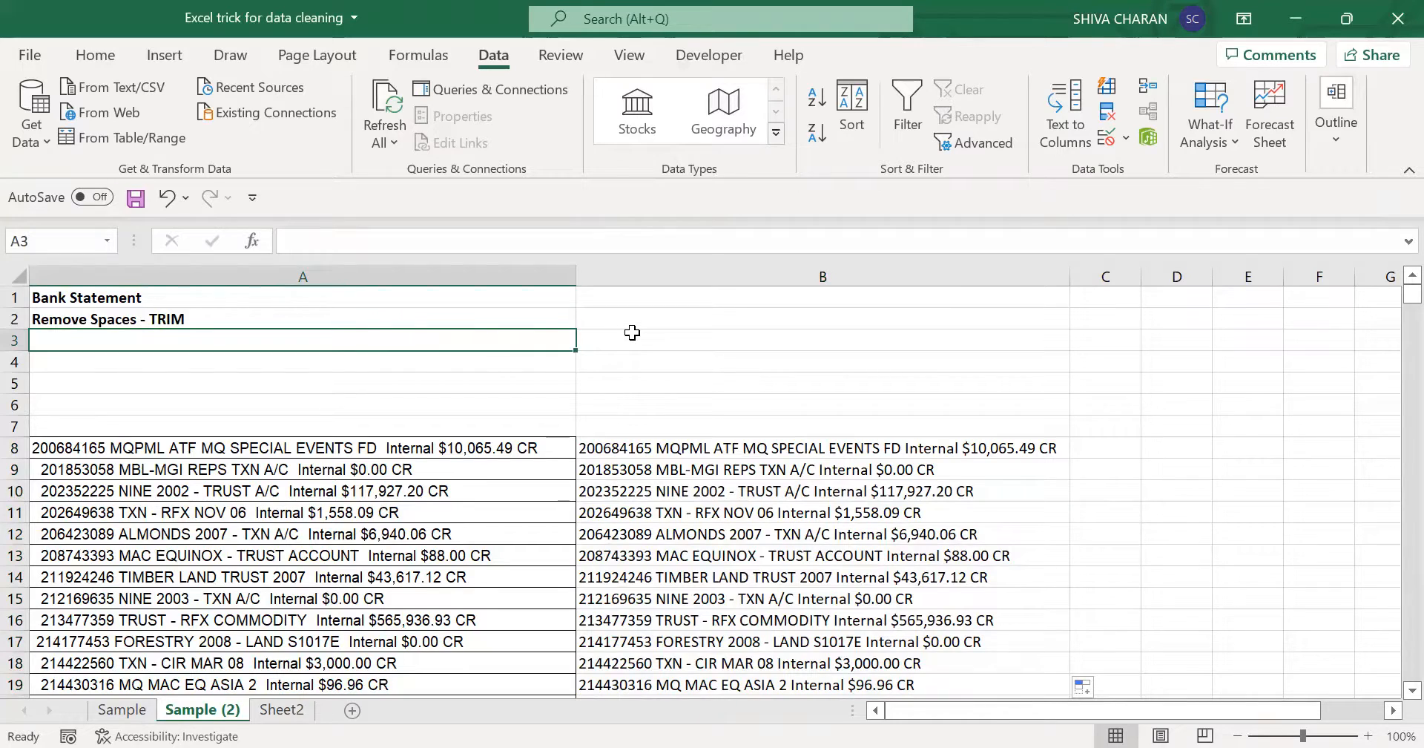
pyautogui.write('SHortu')
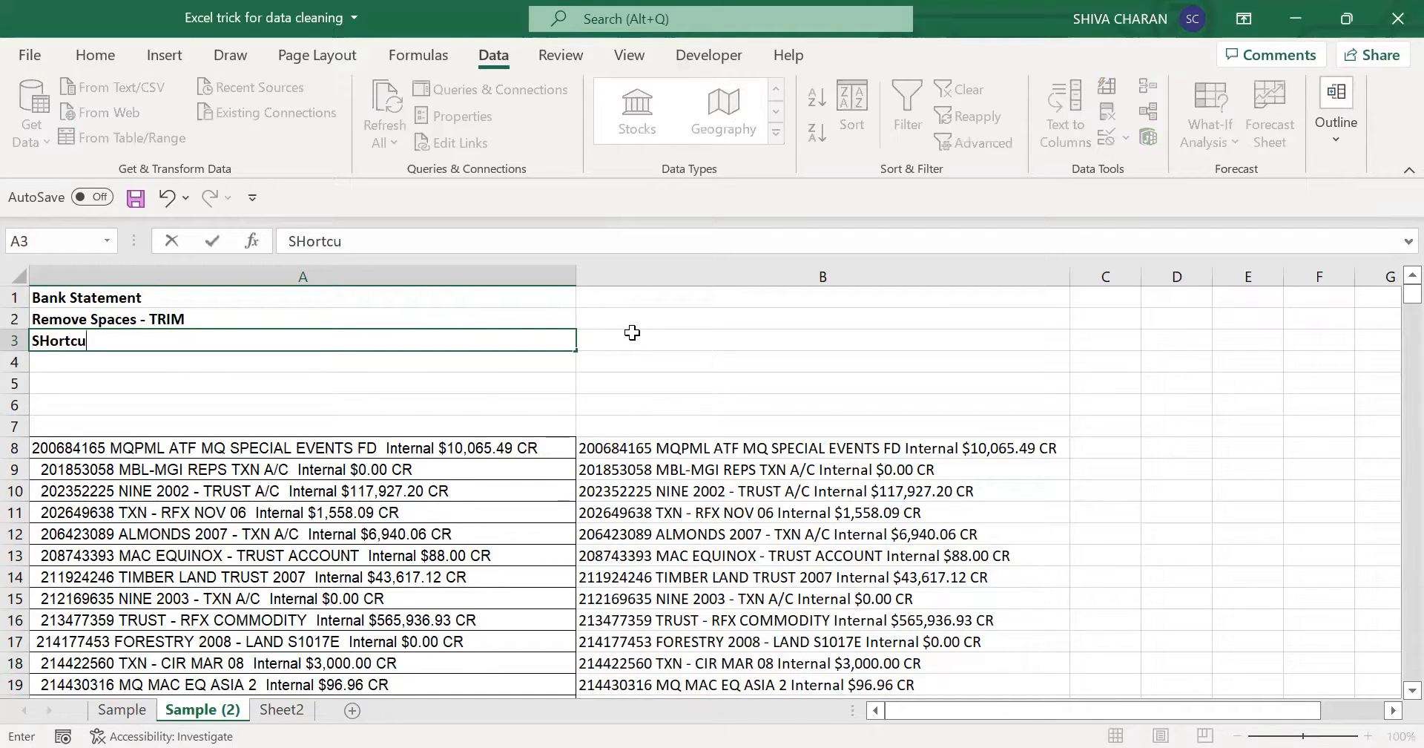
pyautogui.press('BackSpace')
pyautogui.press('BackSpace')
pyautogui.press('BackSpace')
pyautogui.press('BackSpace')
pyautogui.press('BackSpace')
pyautogui.write('horcut - ALT + ')
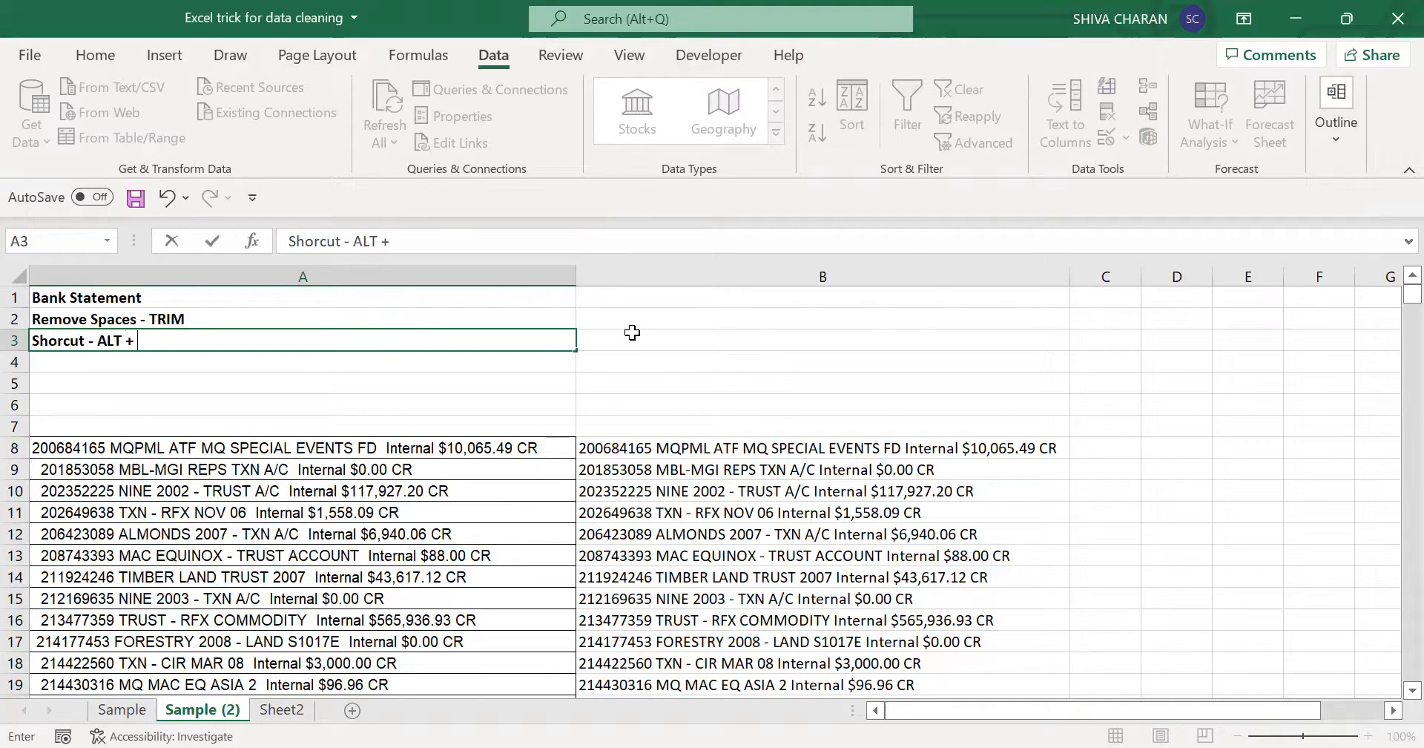
pyautogui.write('ESV')
pyautogui.press('Return')
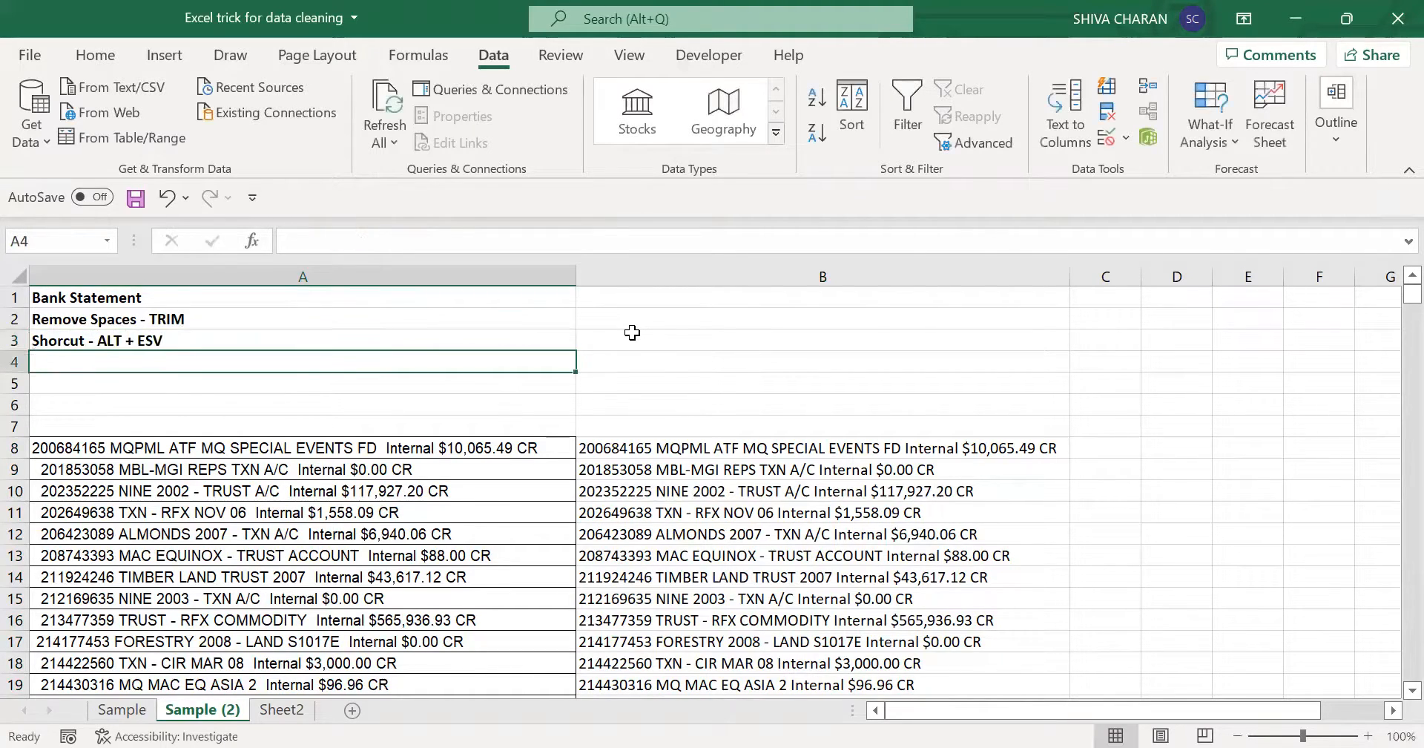
pyautogui.click(535, 338)
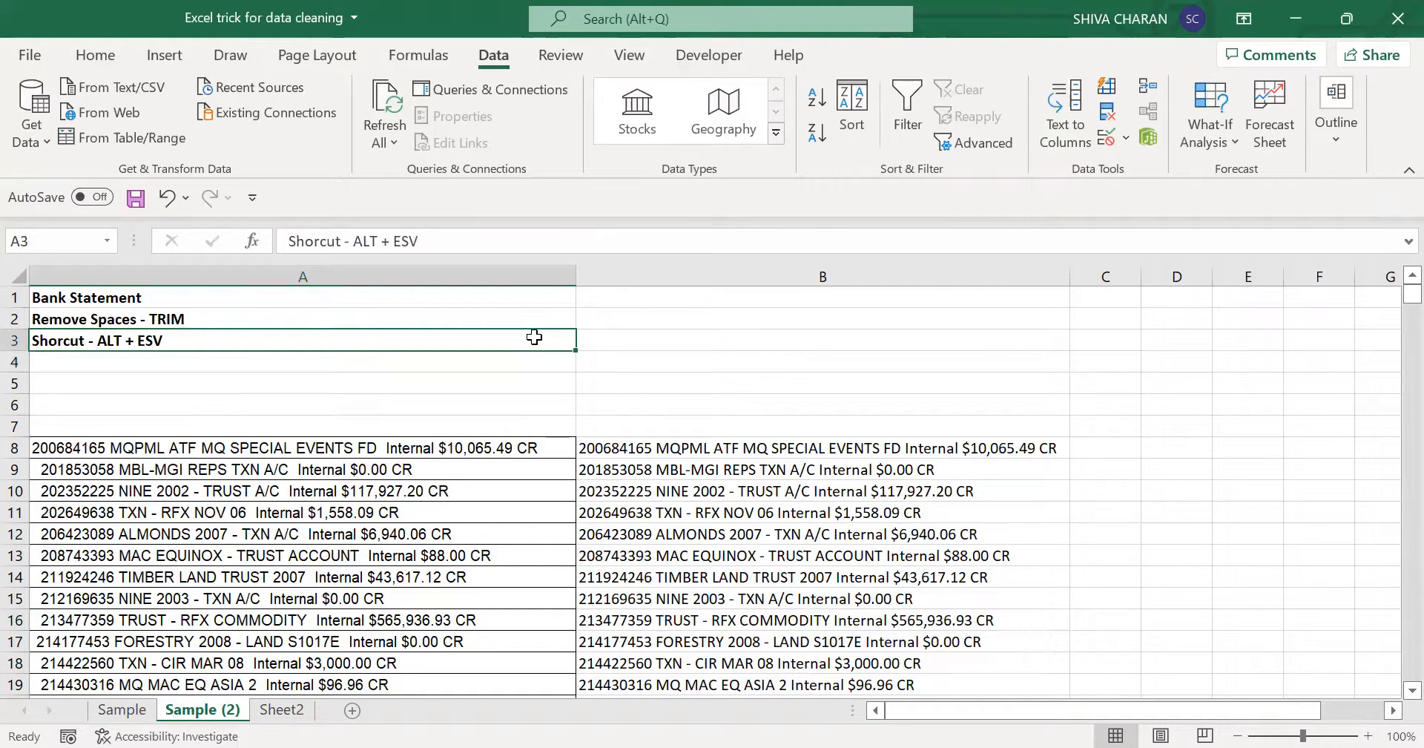
pyautogui.click(794, 446)
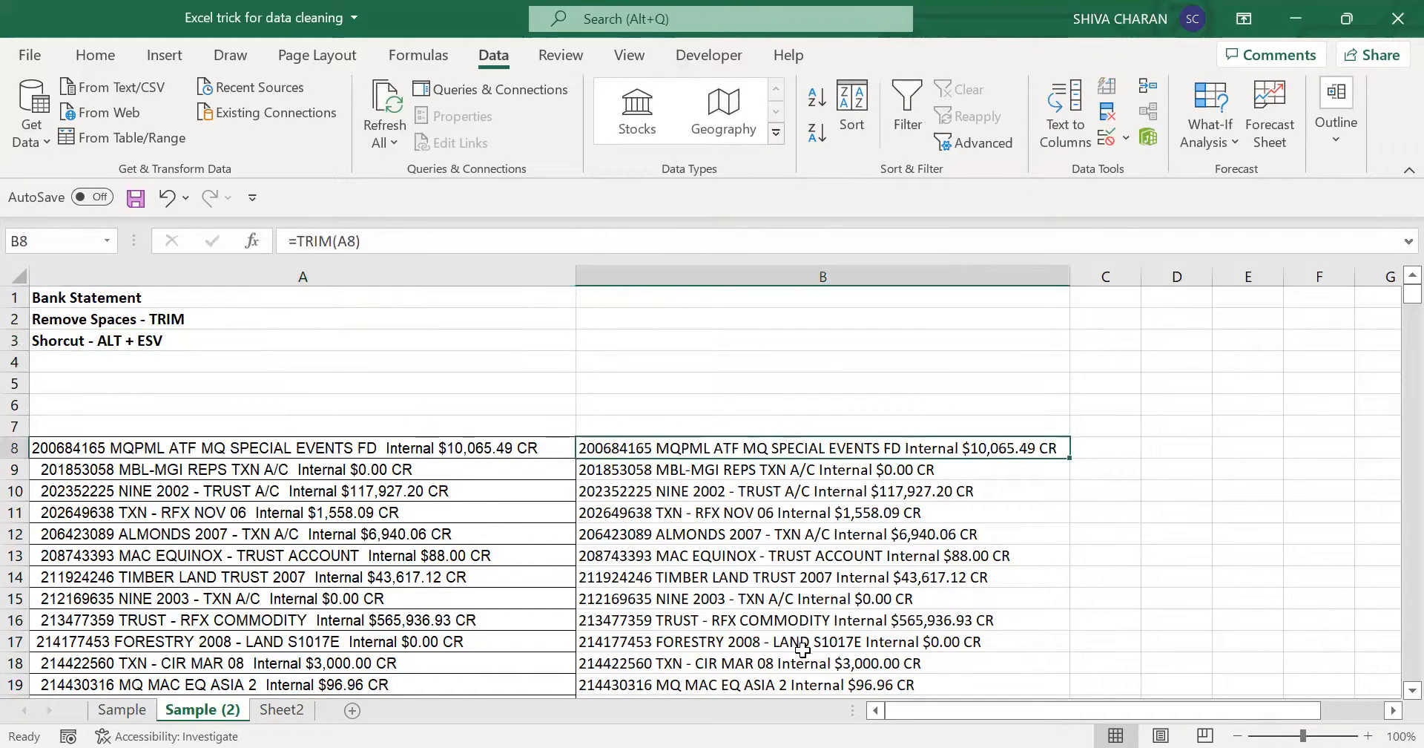
# - Copy the TRIM results in column B from B8 down to the last statement row
pyautogui.moveTo(865, 447); pyautogui.dragTo(877, 619)
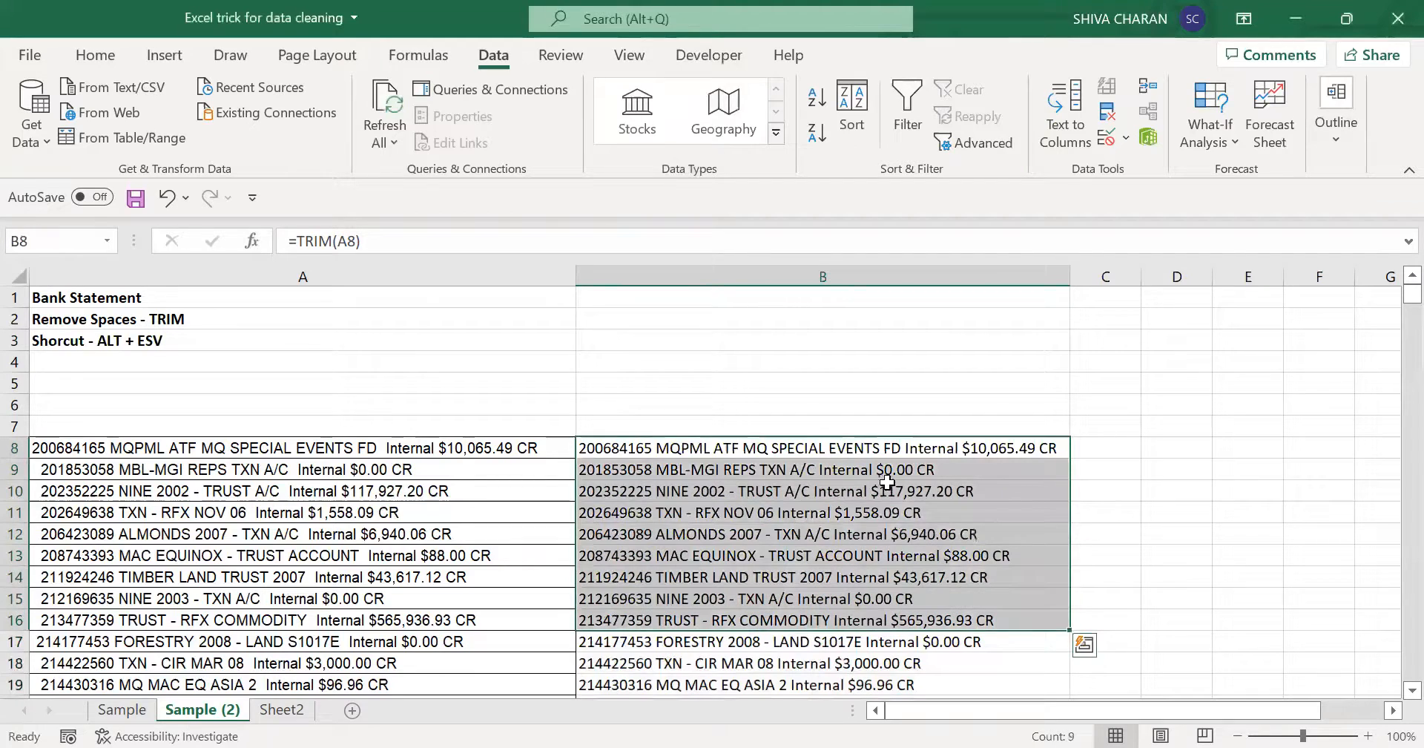
pyautogui.click(873, 448)
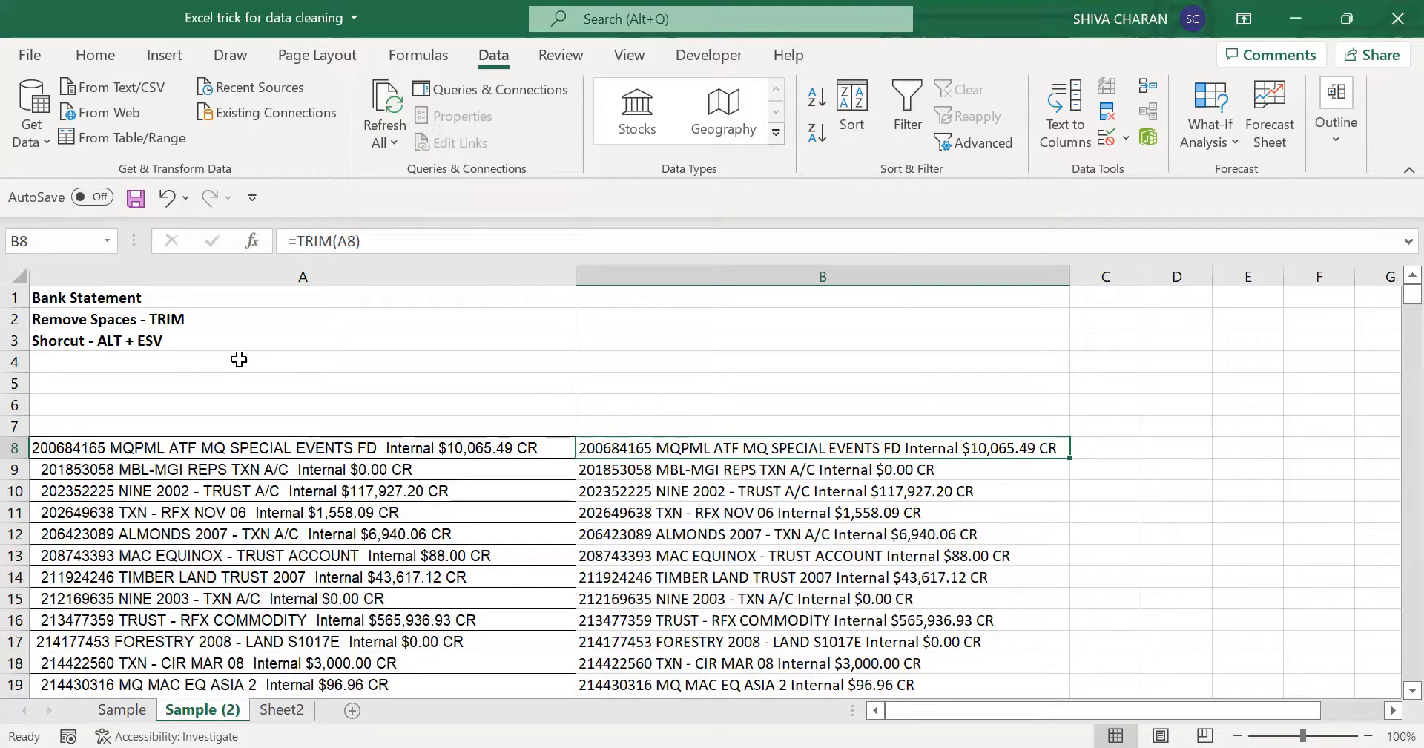
pyautogui.click(221, 341)
pyautogui.click(670, 451)
pyautogui.hotkey('ctrl', 'shift', 'Down')
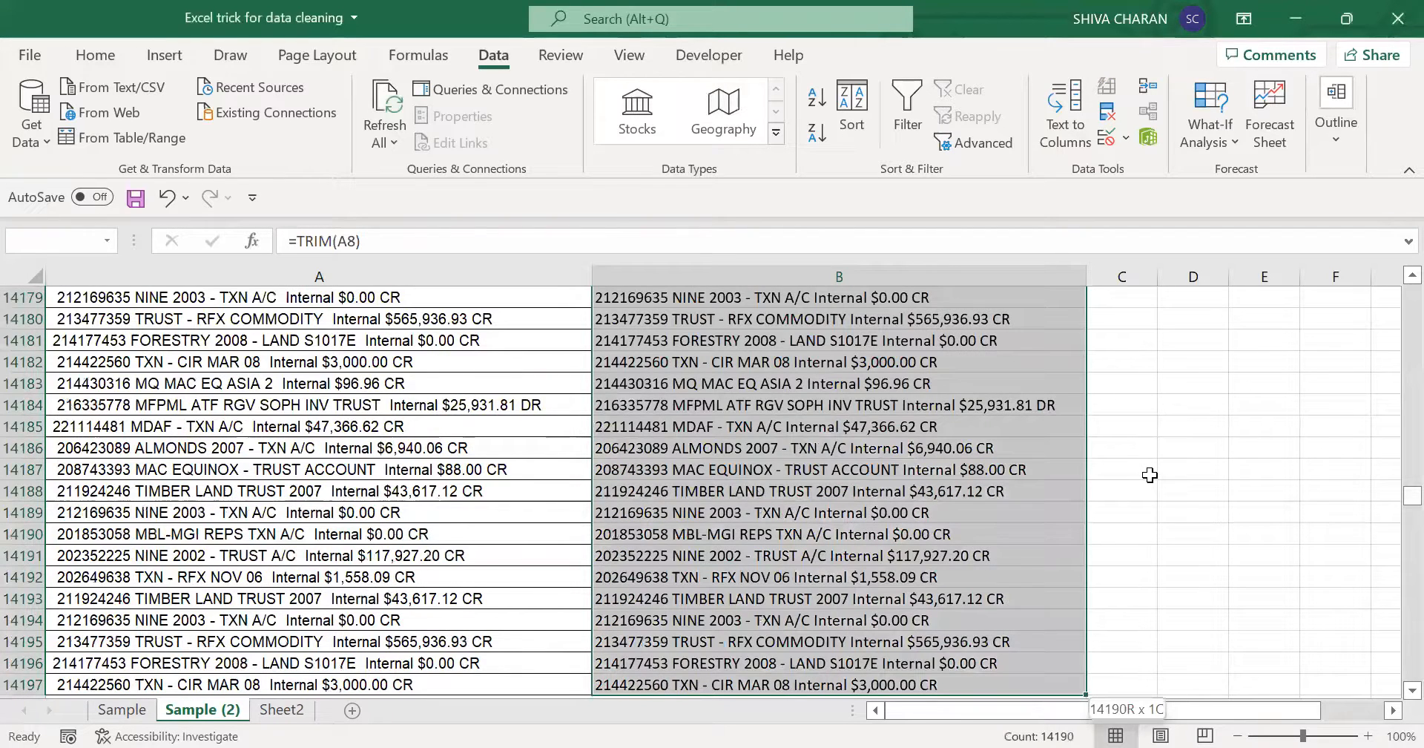
pyautogui.hotkey('ctrl', 'BackSpace')
pyautogui.hotkey('ctrl', 'c')
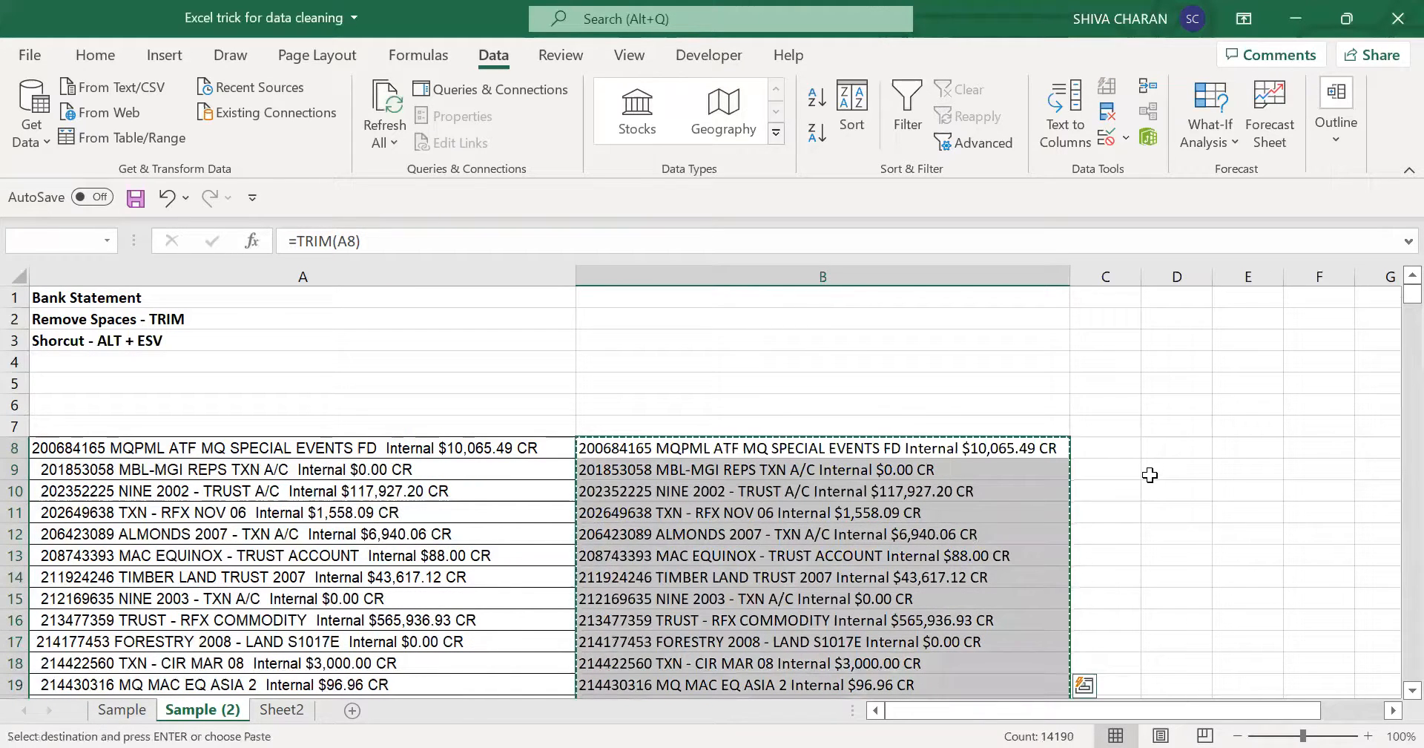
pyautogui.hotkey('alt', 'e')
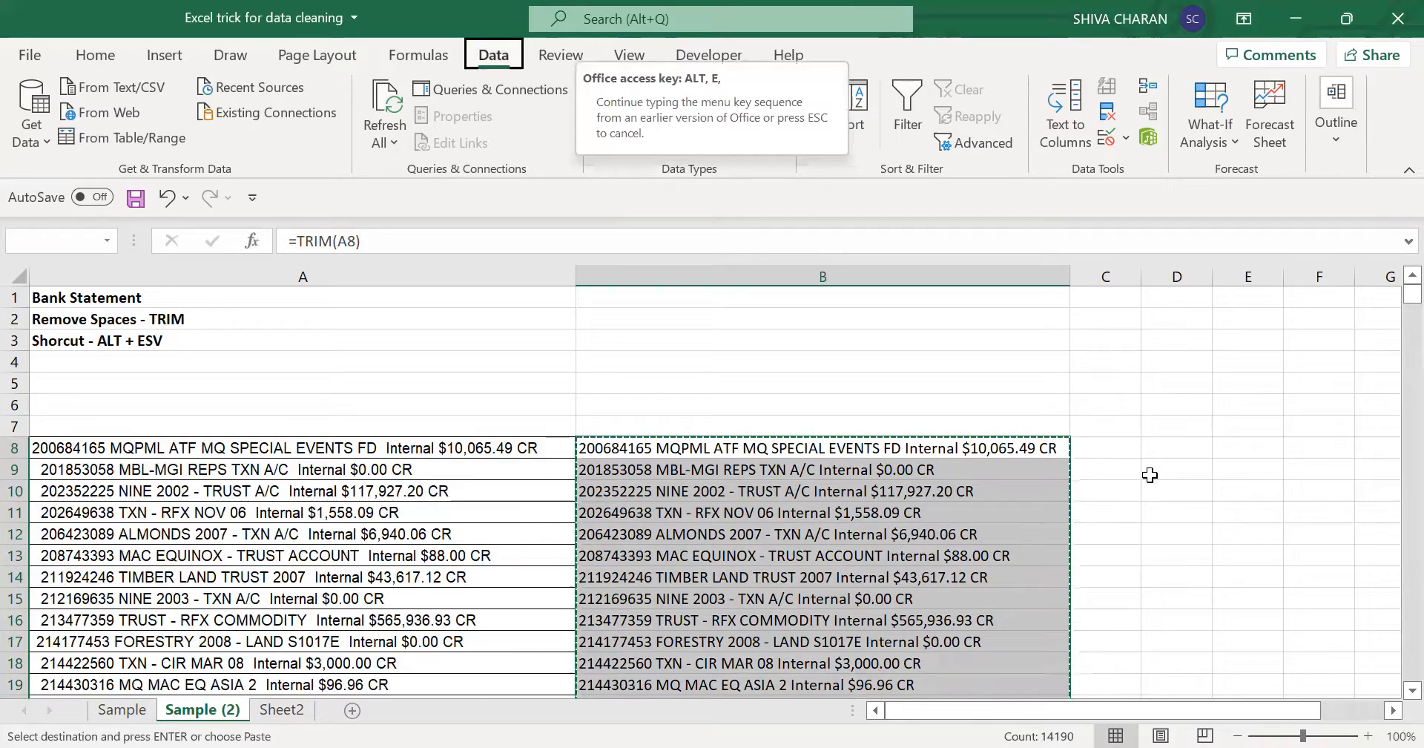
pyautogui.press('e')
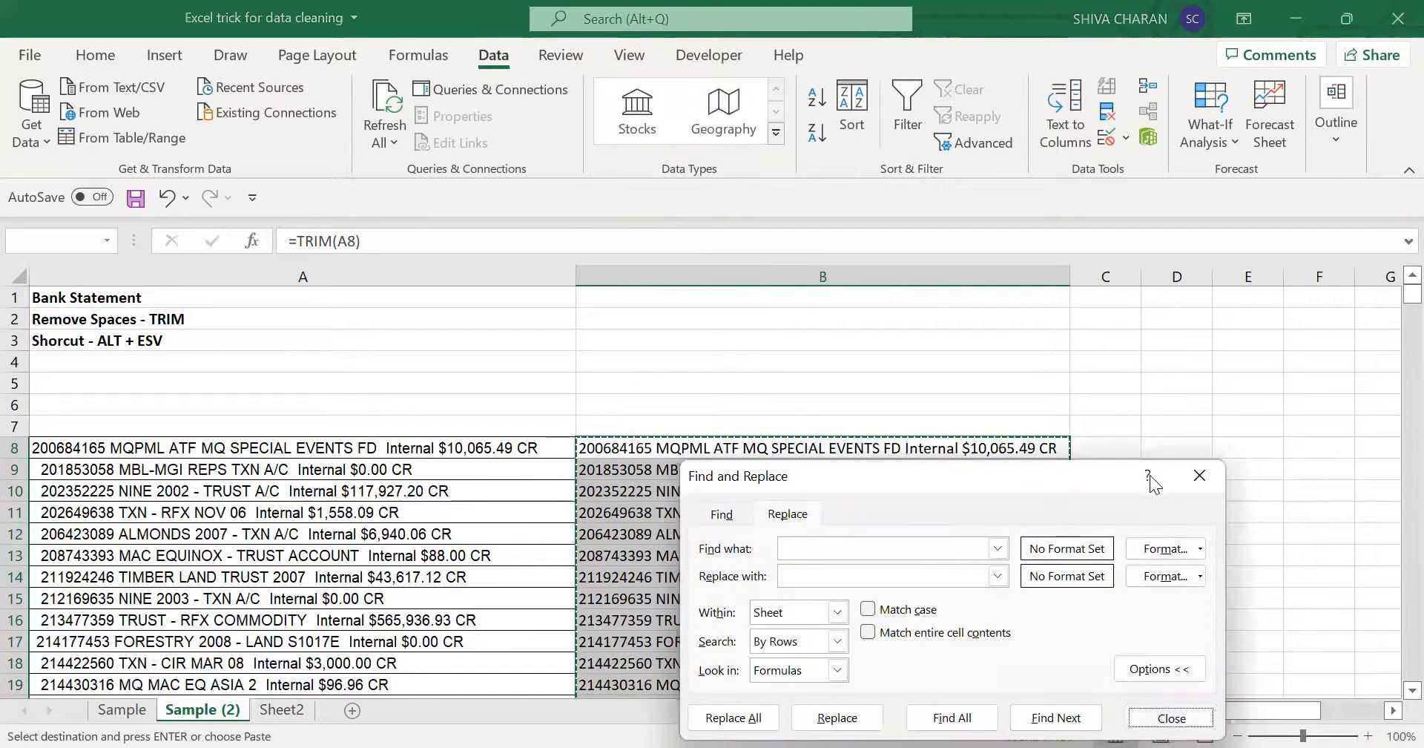
pyautogui.press('Escape')
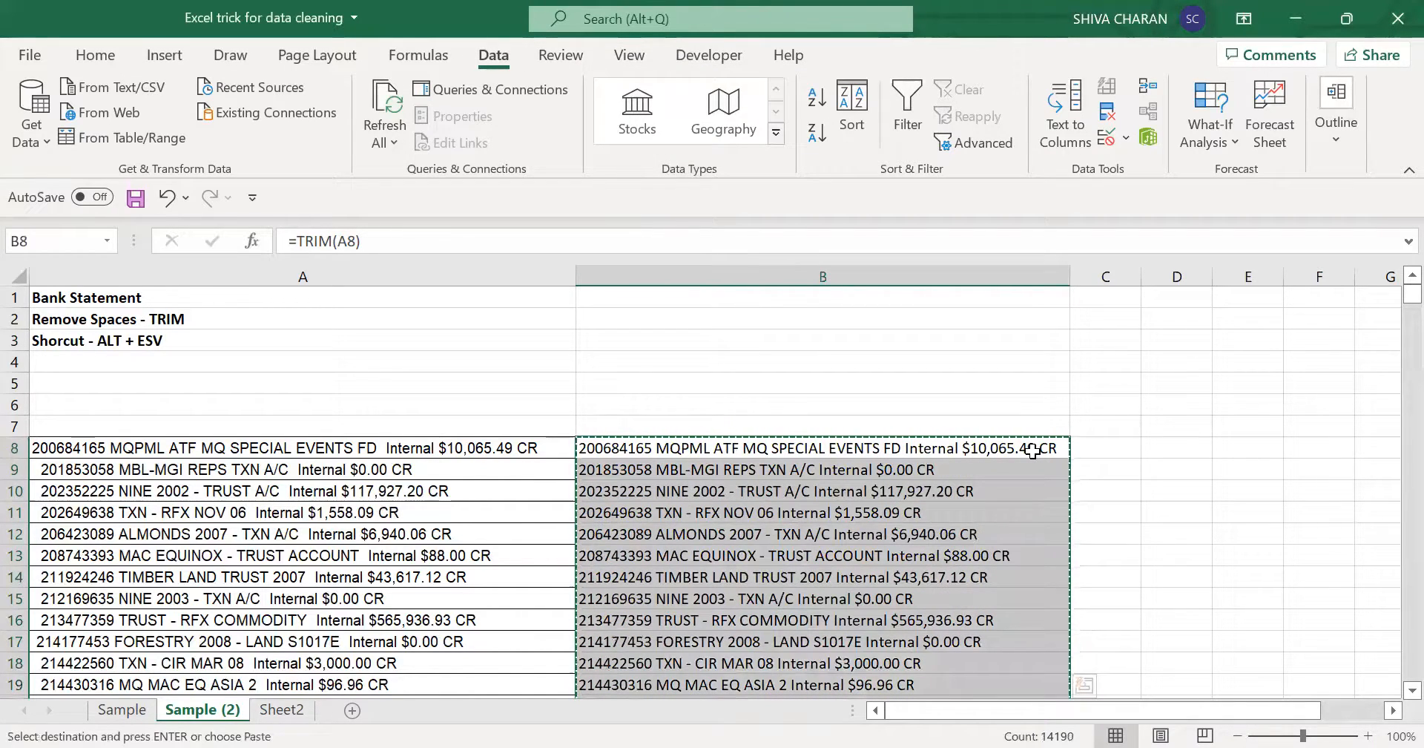
pyautogui.press('e')
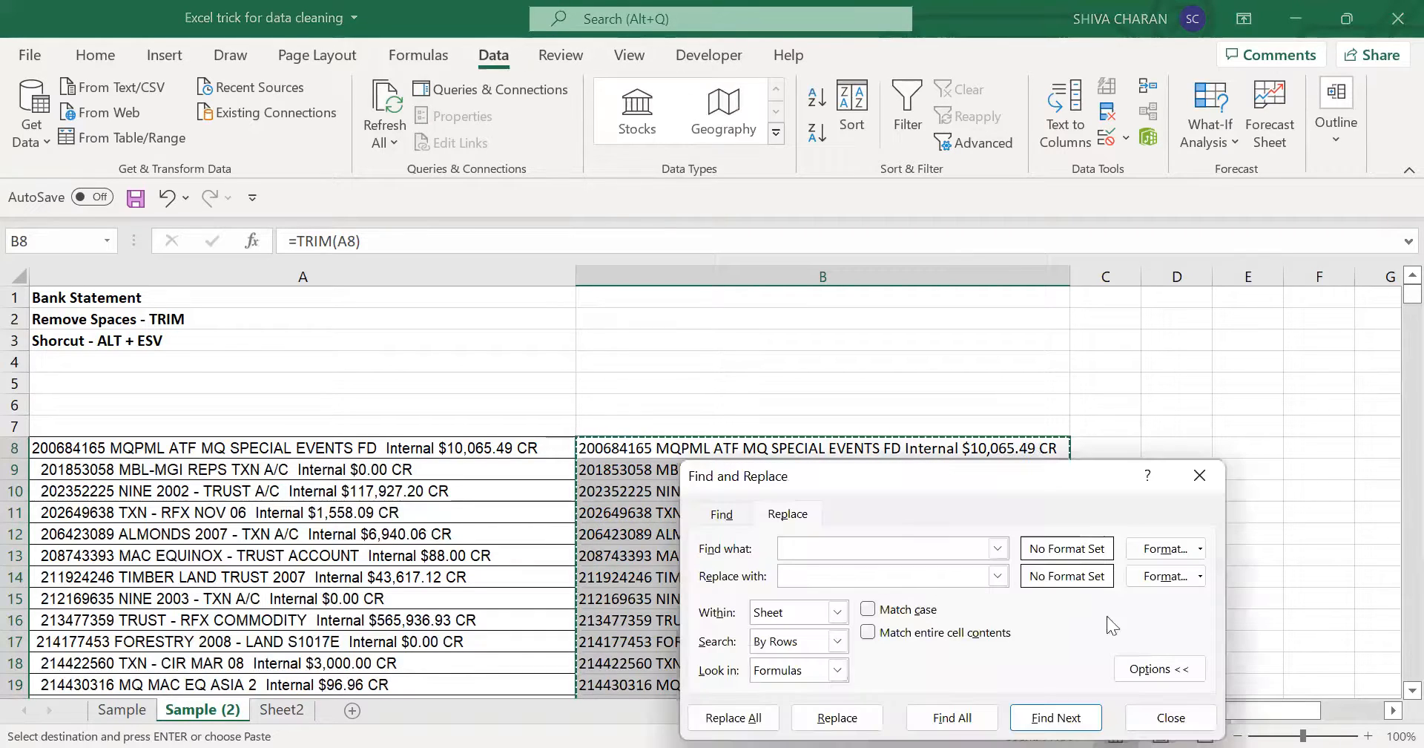
pyautogui.click(1185, 718)
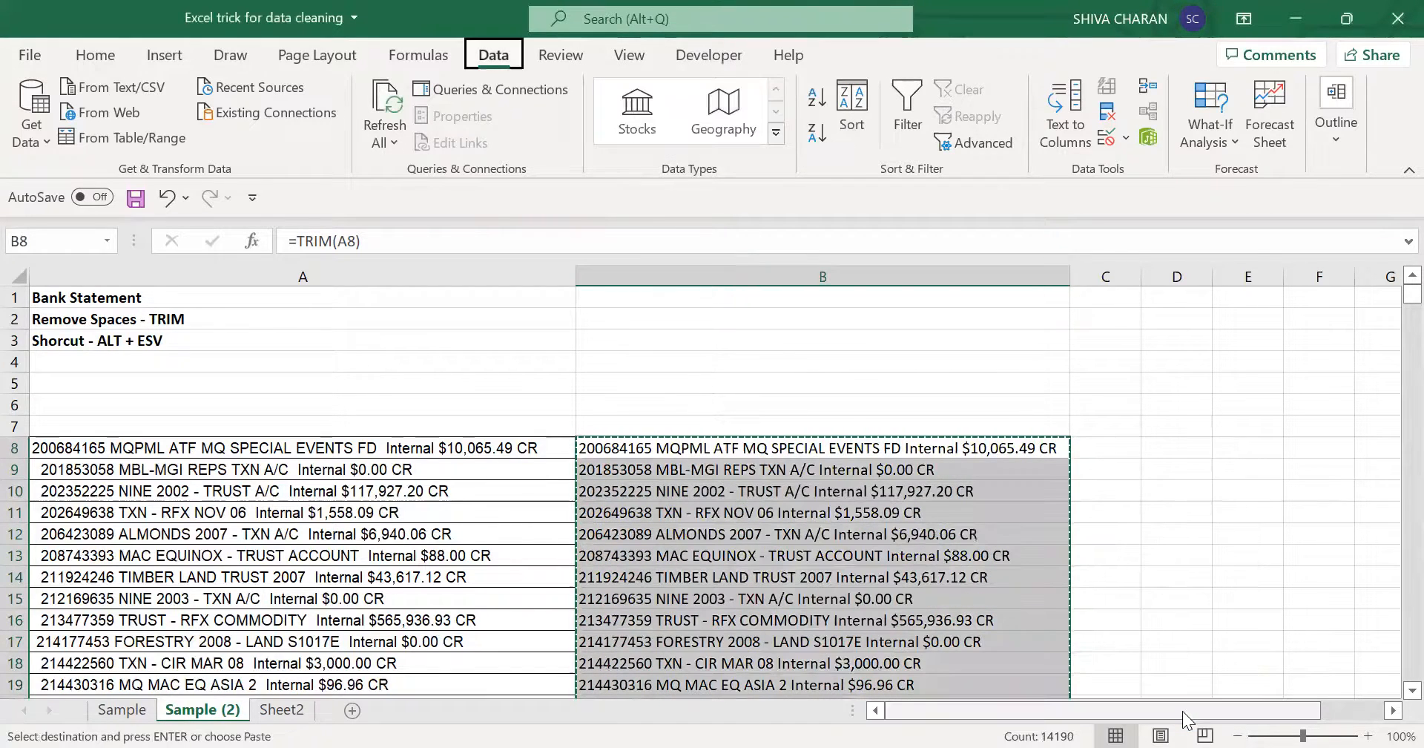
# - Paste the copied TRIM results over themselves as values only and save the workbook
pyautogui.hotkey('alt', 'e')
pyautogui.press('s')
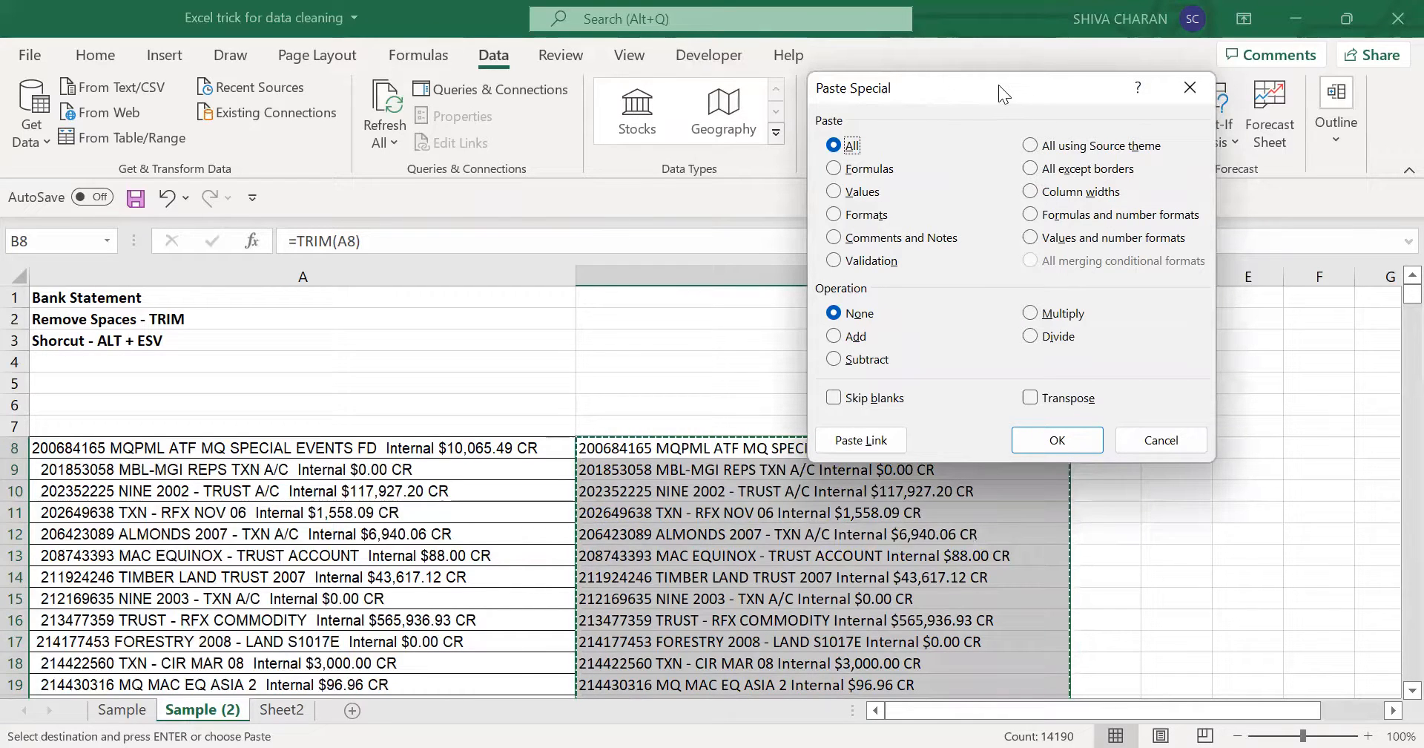
pyautogui.moveTo(385, 102); pyautogui.dragTo(251, 104)
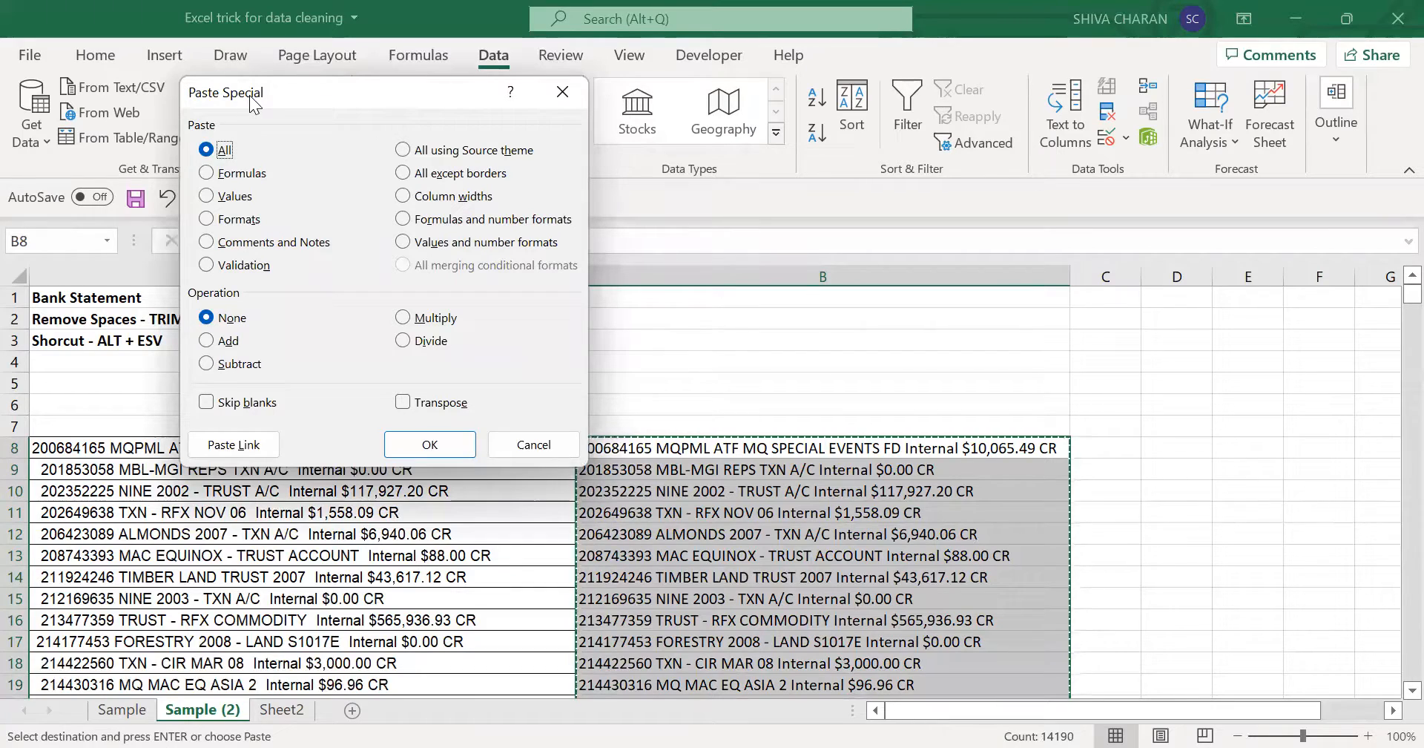
pyautogui.click(204, 198)
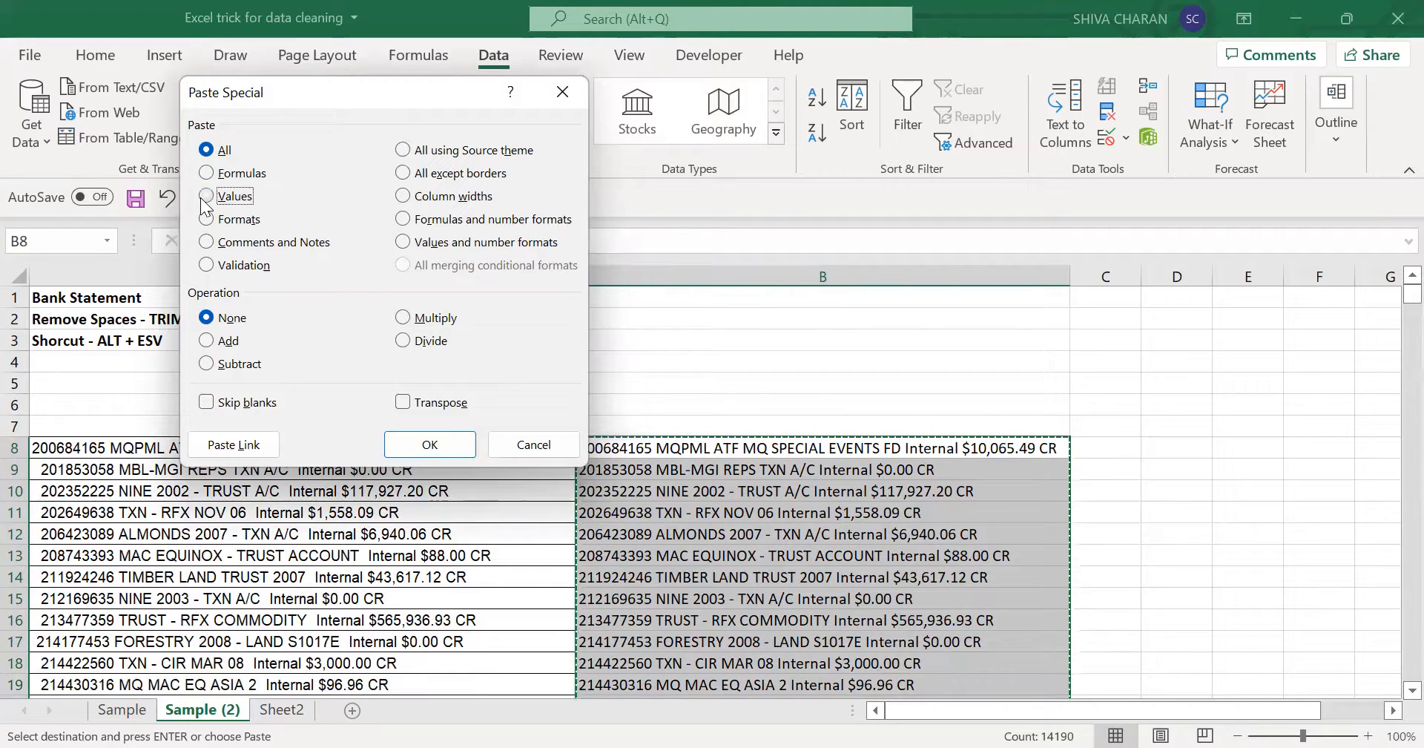
pyautogui.click(407, 448)
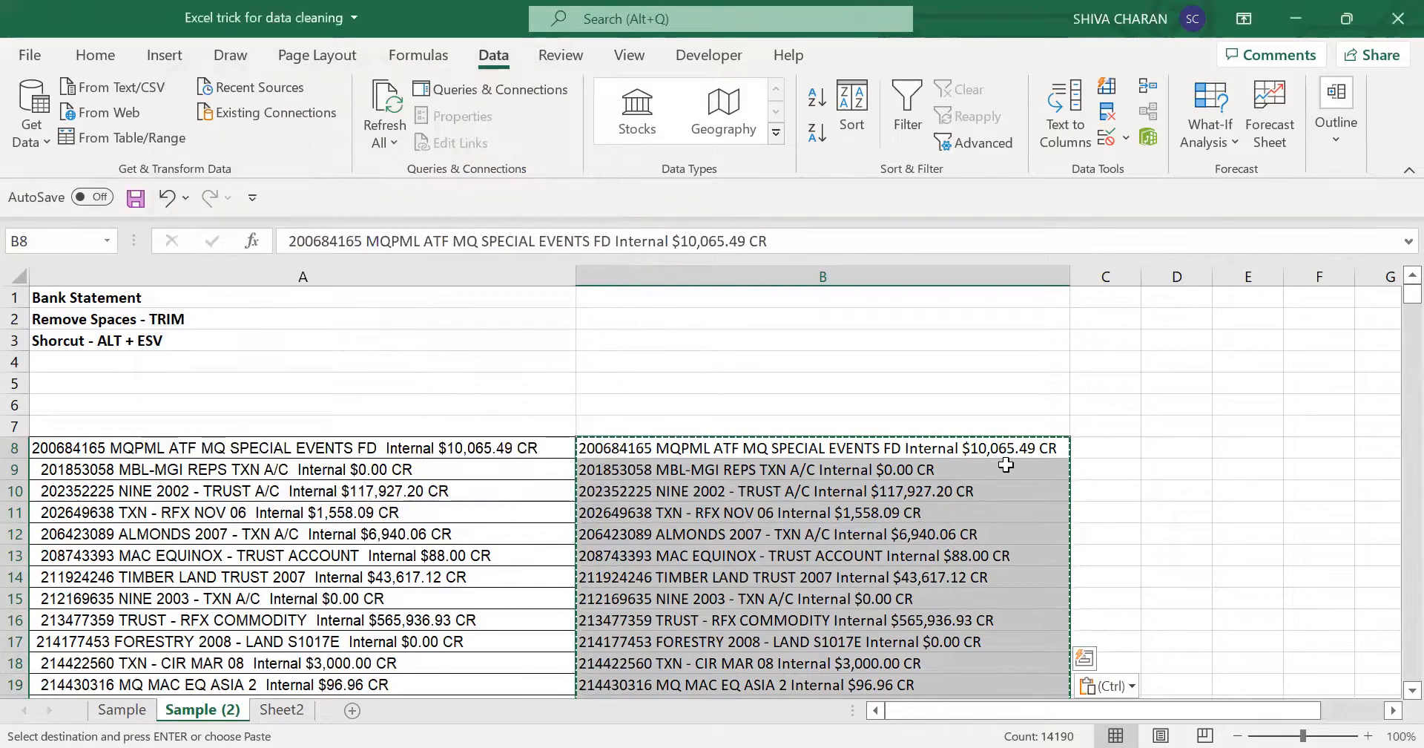
pyautogui.click(1035, 448)
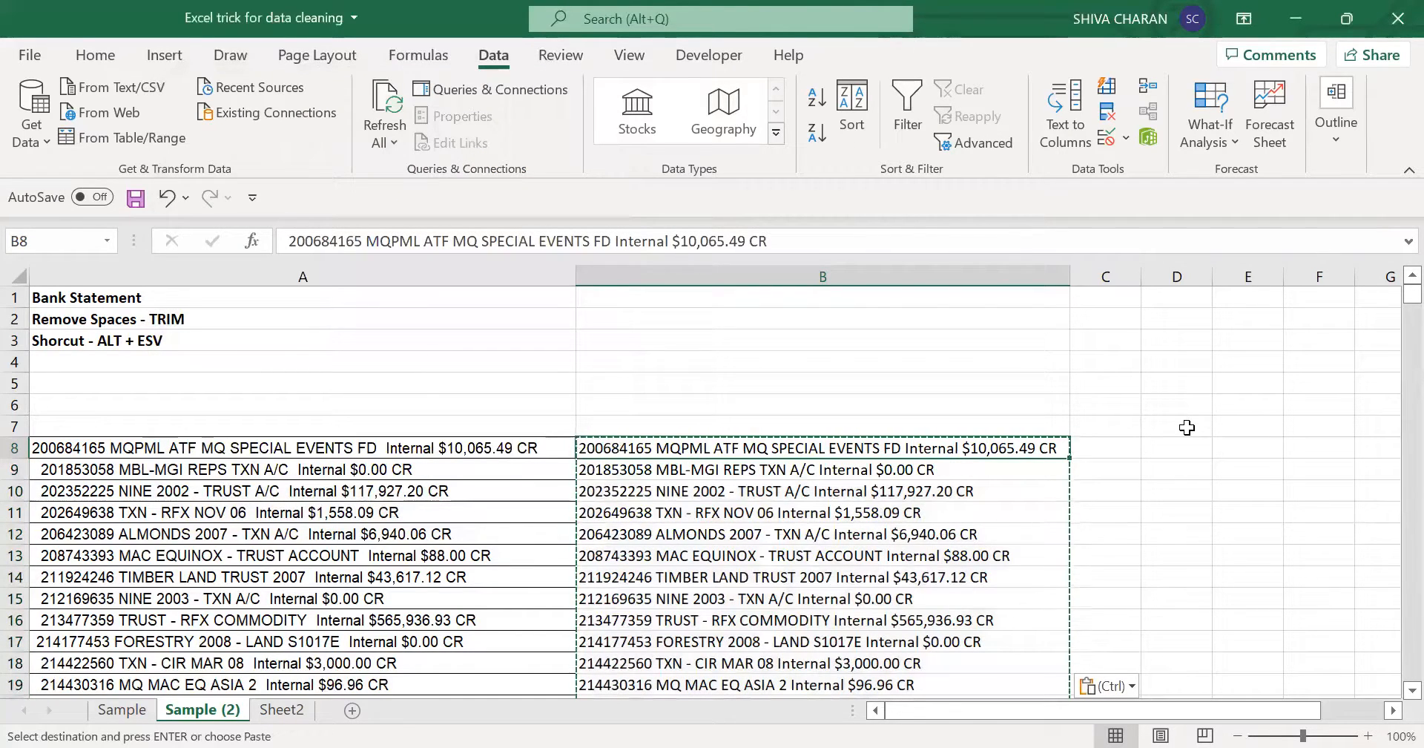
pyautogui.hotkey('ctrl', 's')
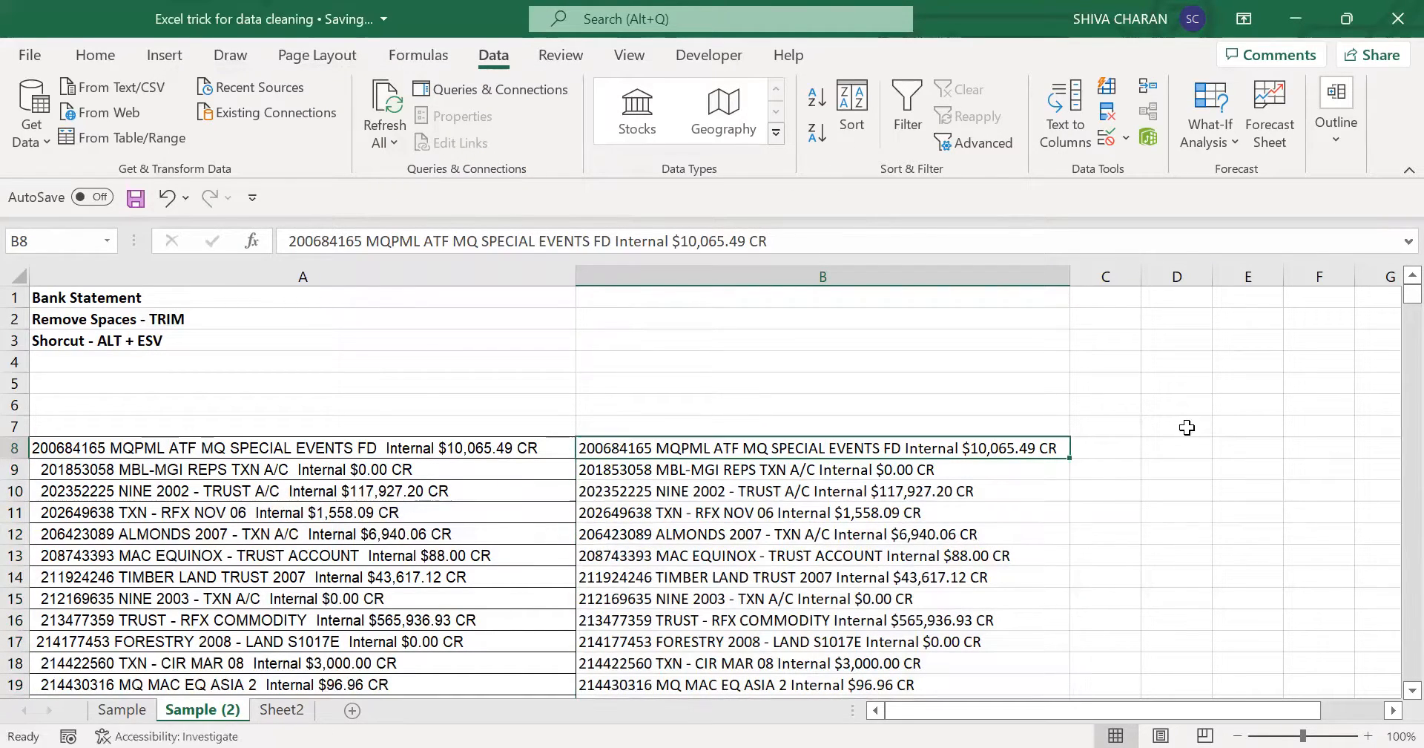
# - Look through the first converted cells from B8 down to check that they hold plain text instead of formulas
pyautogui.press('Down')
pyautogui.press('Down')
pyautogui.press('Down')
pyautogui.press('Down')
pyautogui.press('Up')
pyautogui.press('Up')
pyautogui.press('Up')
pyautogui.press('Up')
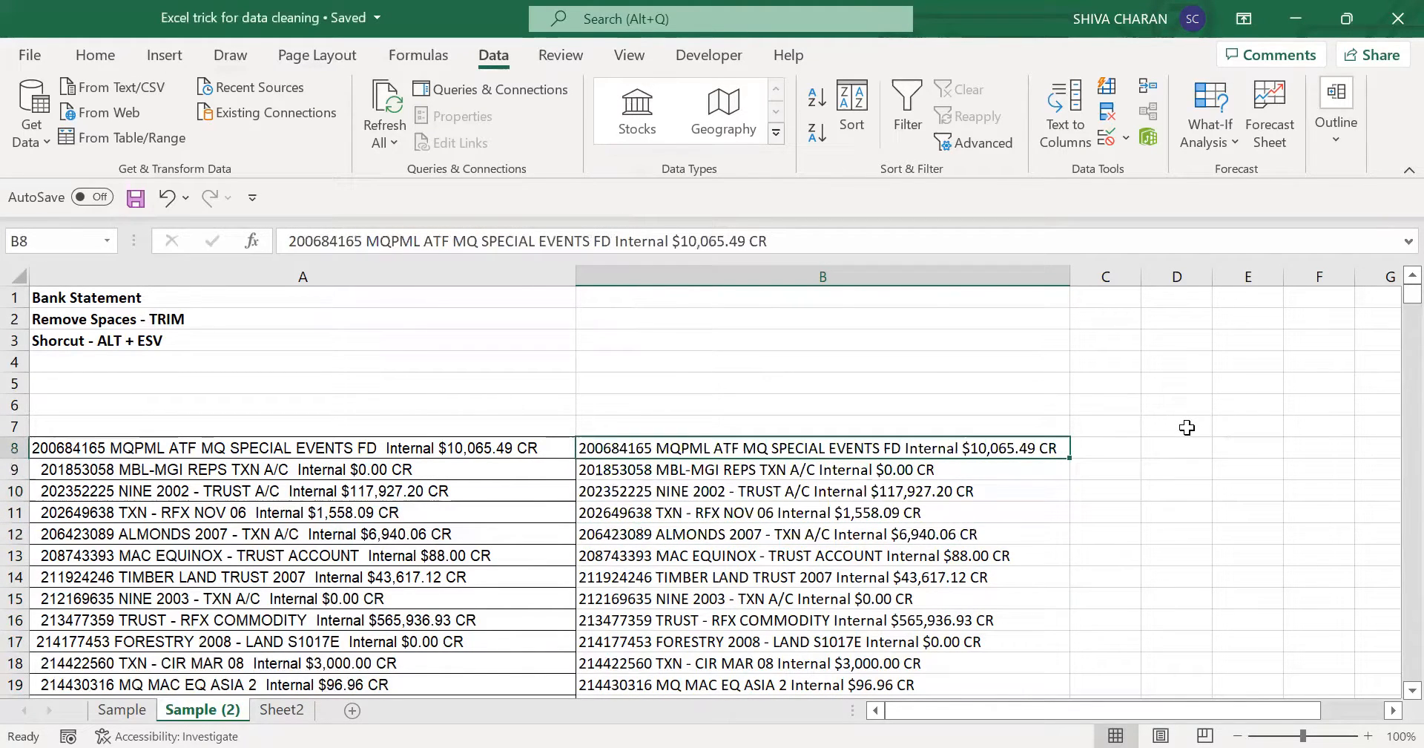
pyautogui.press('Right')
pyautogui.press('Left')
# - Review the account number in the Sample Outcome table on the Sample sheet and return to Sample (2)
pyautogui.click(123, 710)
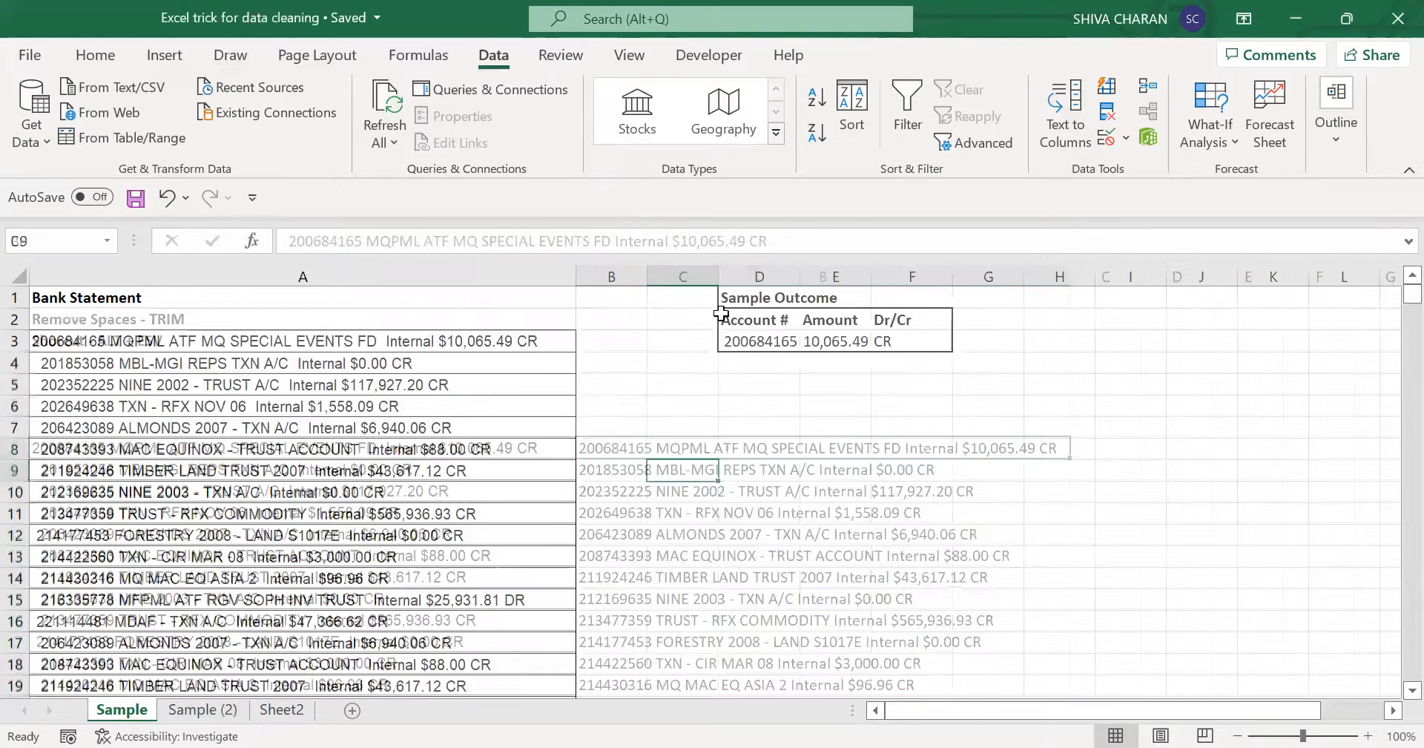
pyautogui.click(755, 338)
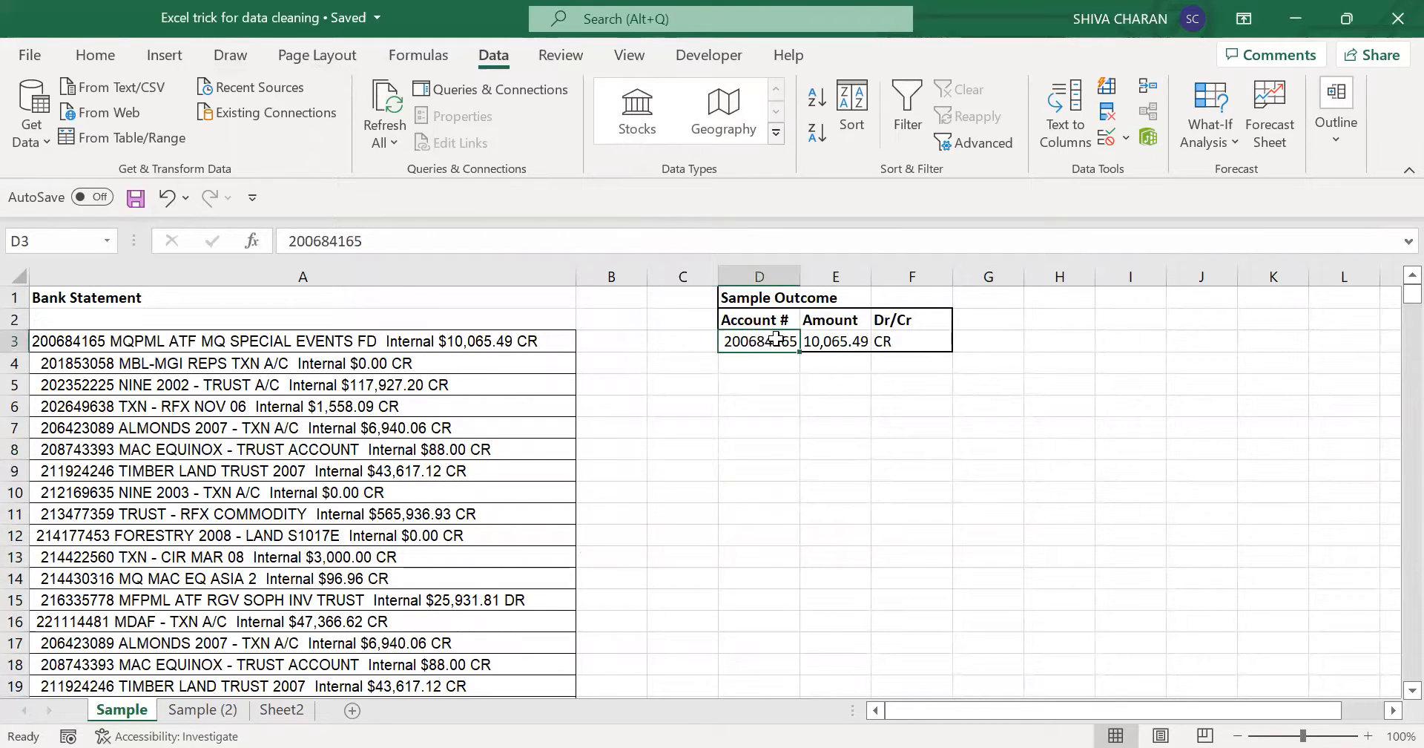
pyautogui.click(193, 710)
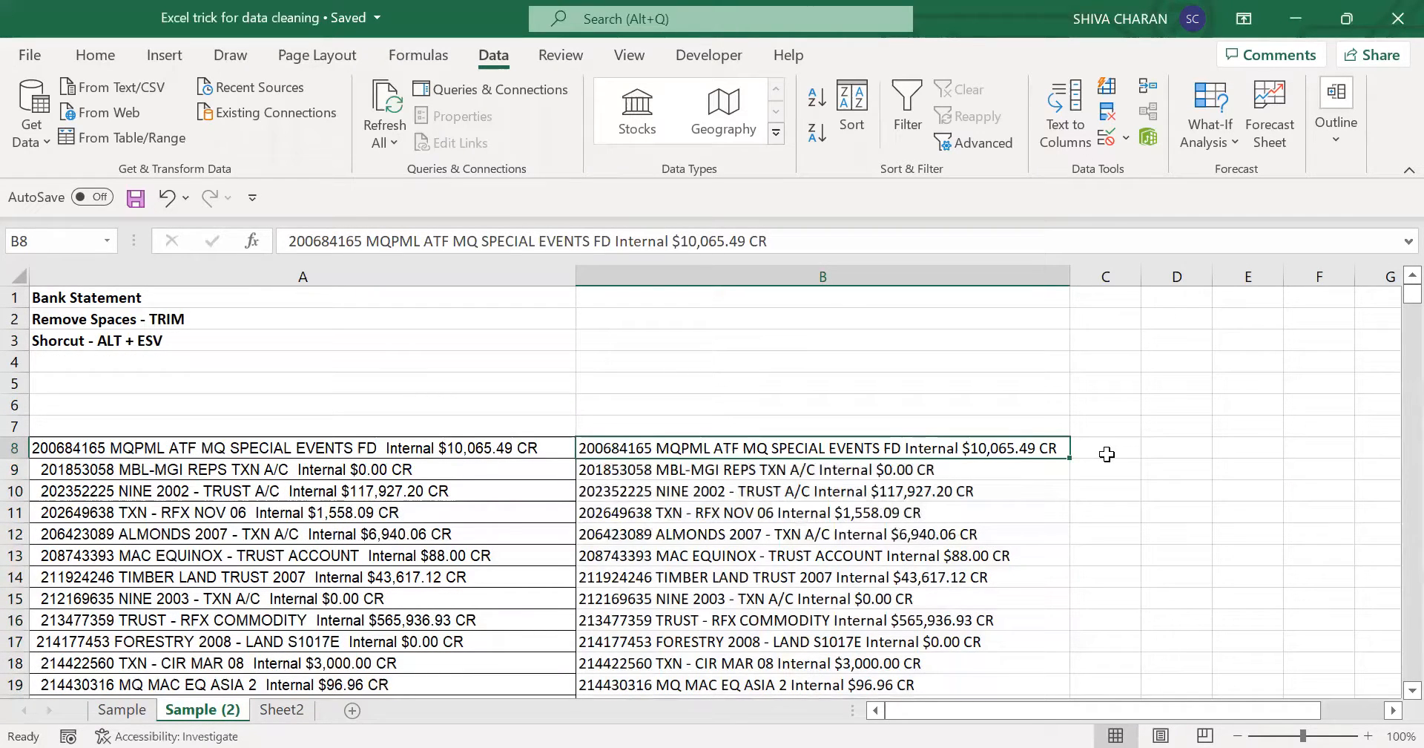
# - Preview a space-delimited Text to Columns split of the values from B8 down and leave it without applying
pyautogui.hotkey('ctrl', 'shift', 'Down')
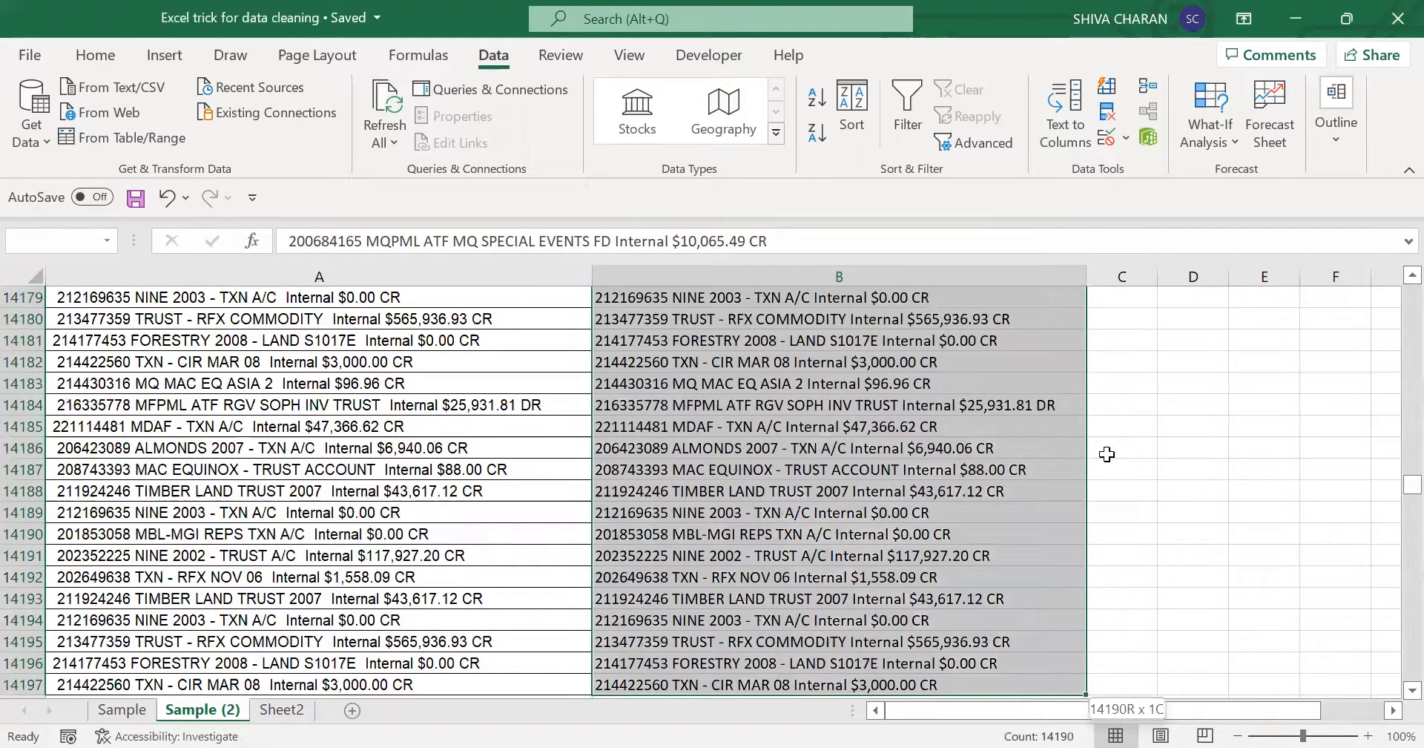
pyautogui.hotkey('ctrl', 'BackSpace')
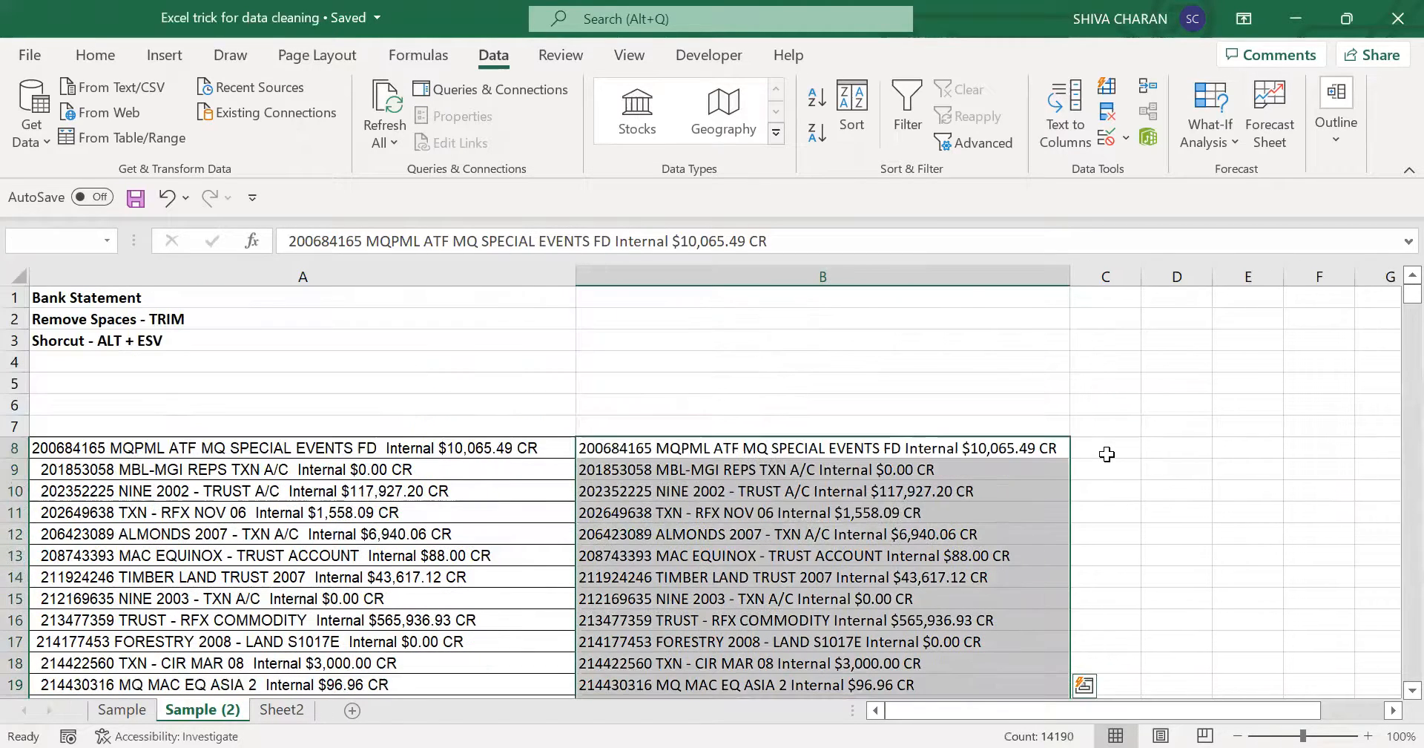
pyautogui.click(1067, 126)
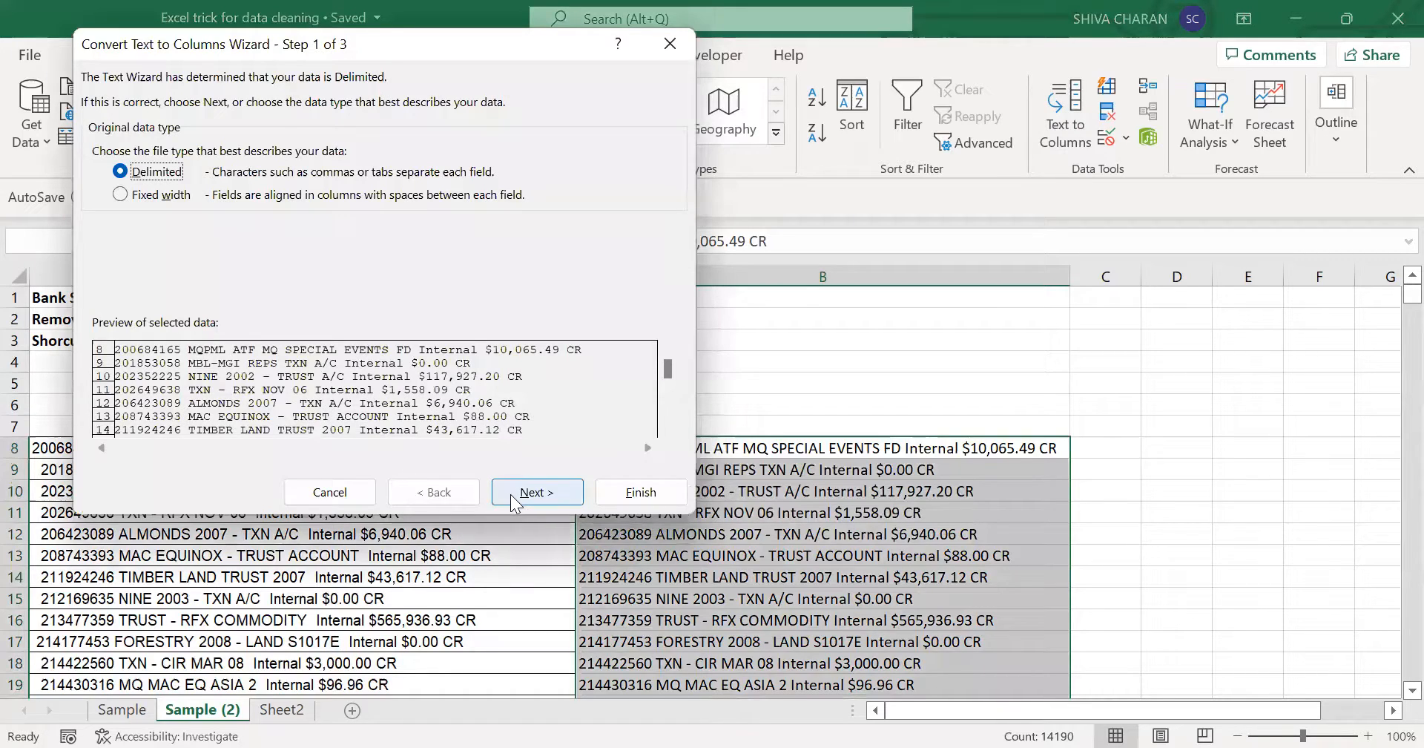
pyautogui.click(511, 494)
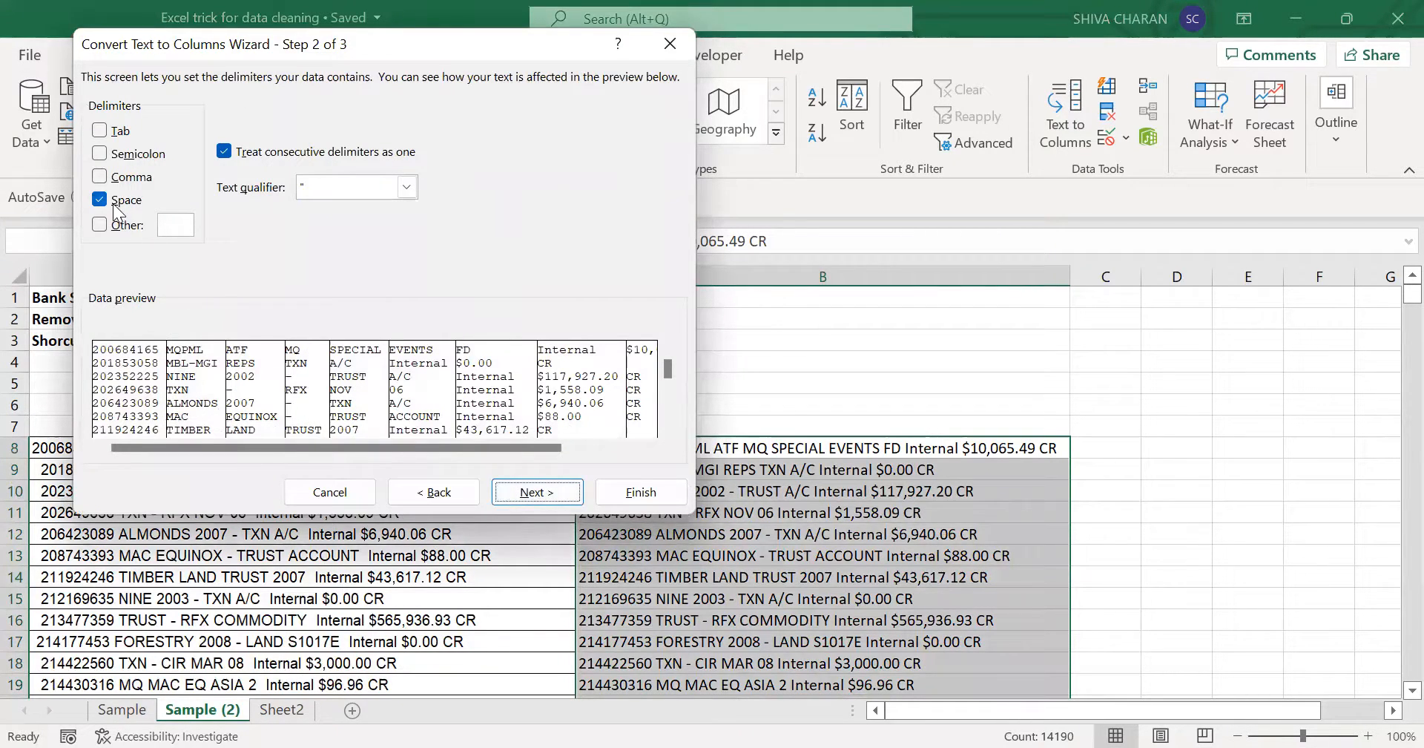
pyautogui.click(317, 496)
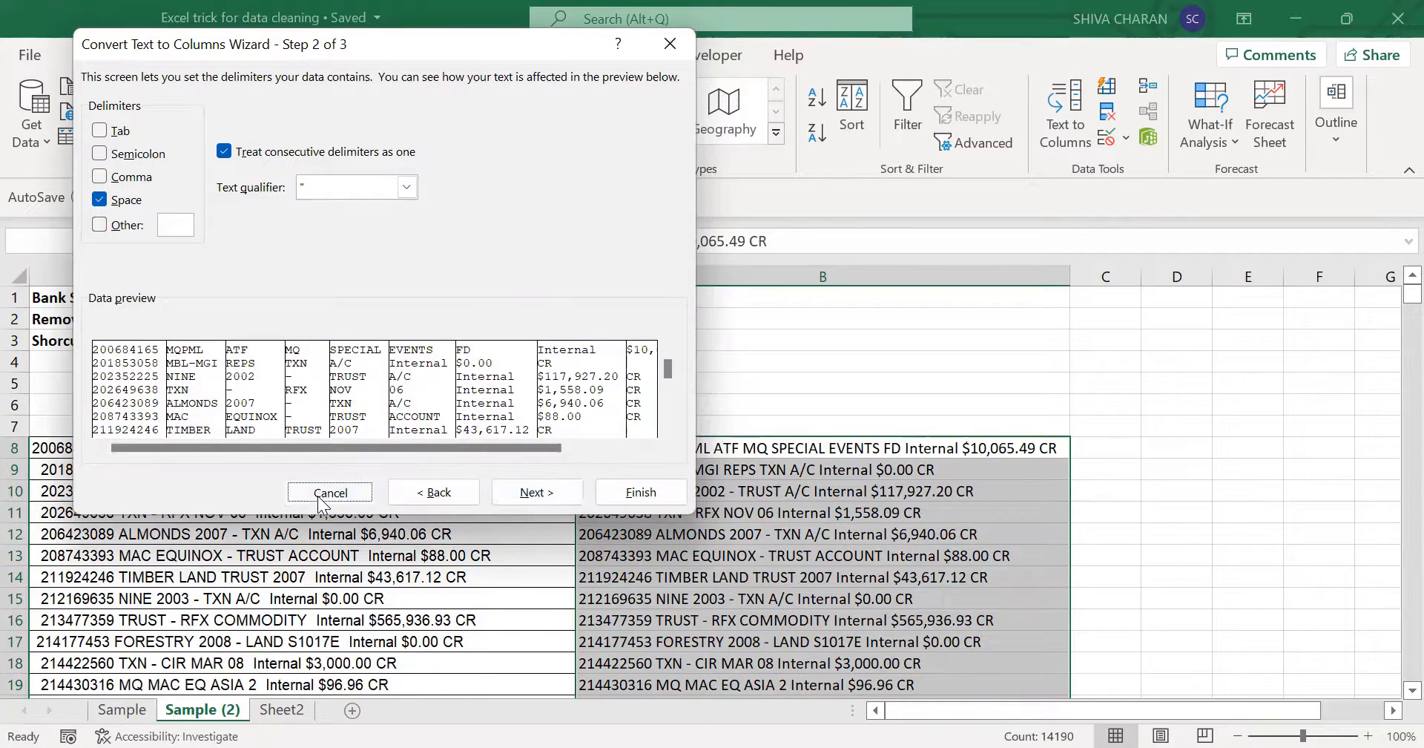
pyautogui.click(855, 454)
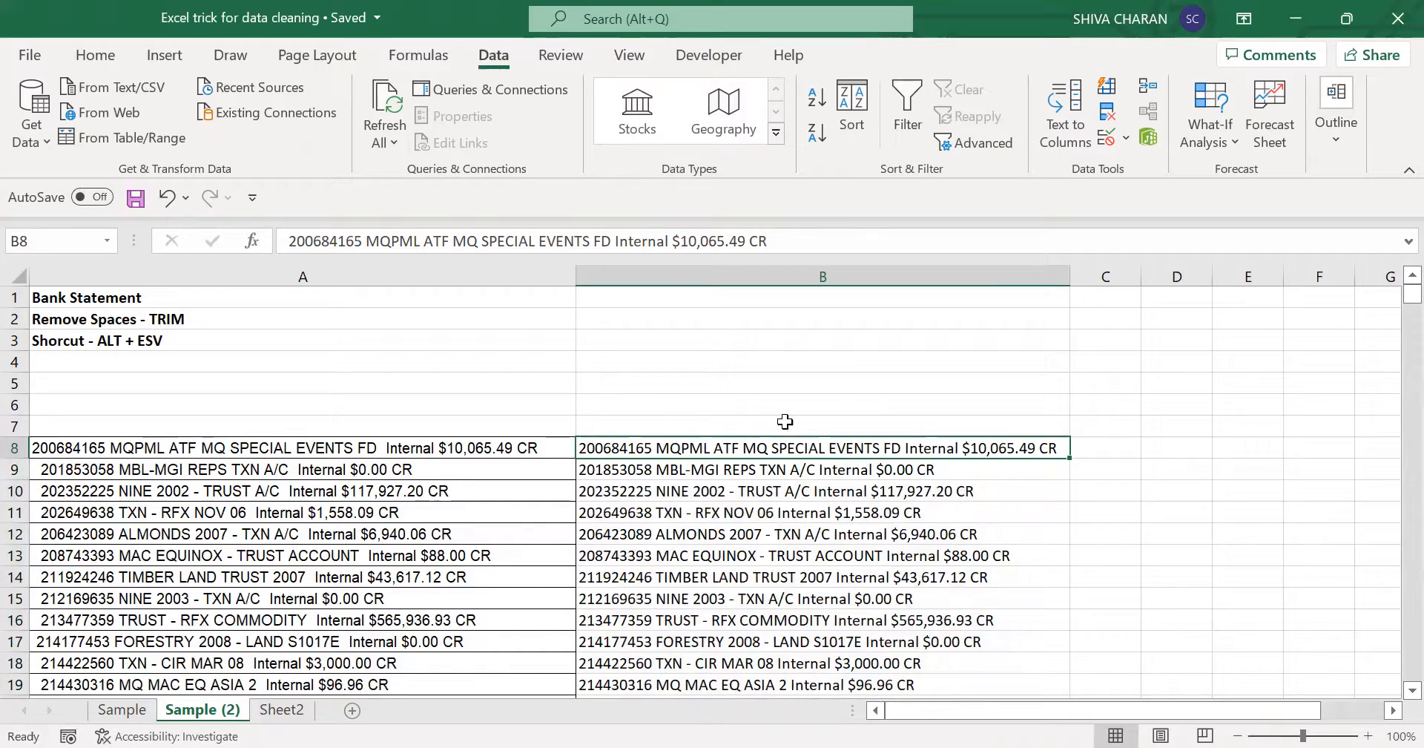
# - On the Sample sheet, enter the note "9 characters" in D5 below the sample account number and widen column D to fit
pyautogui.click(139, 711)
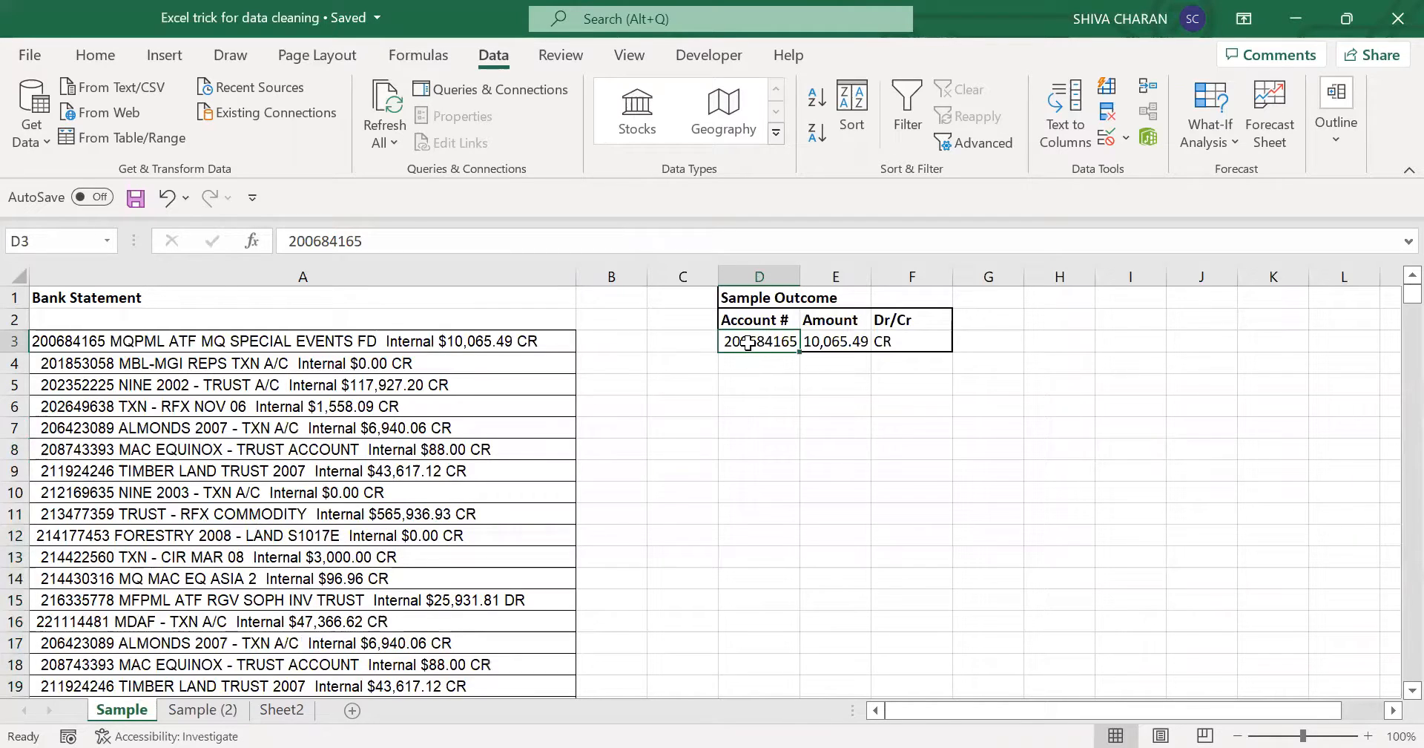
pyautogui.click(754, 383)
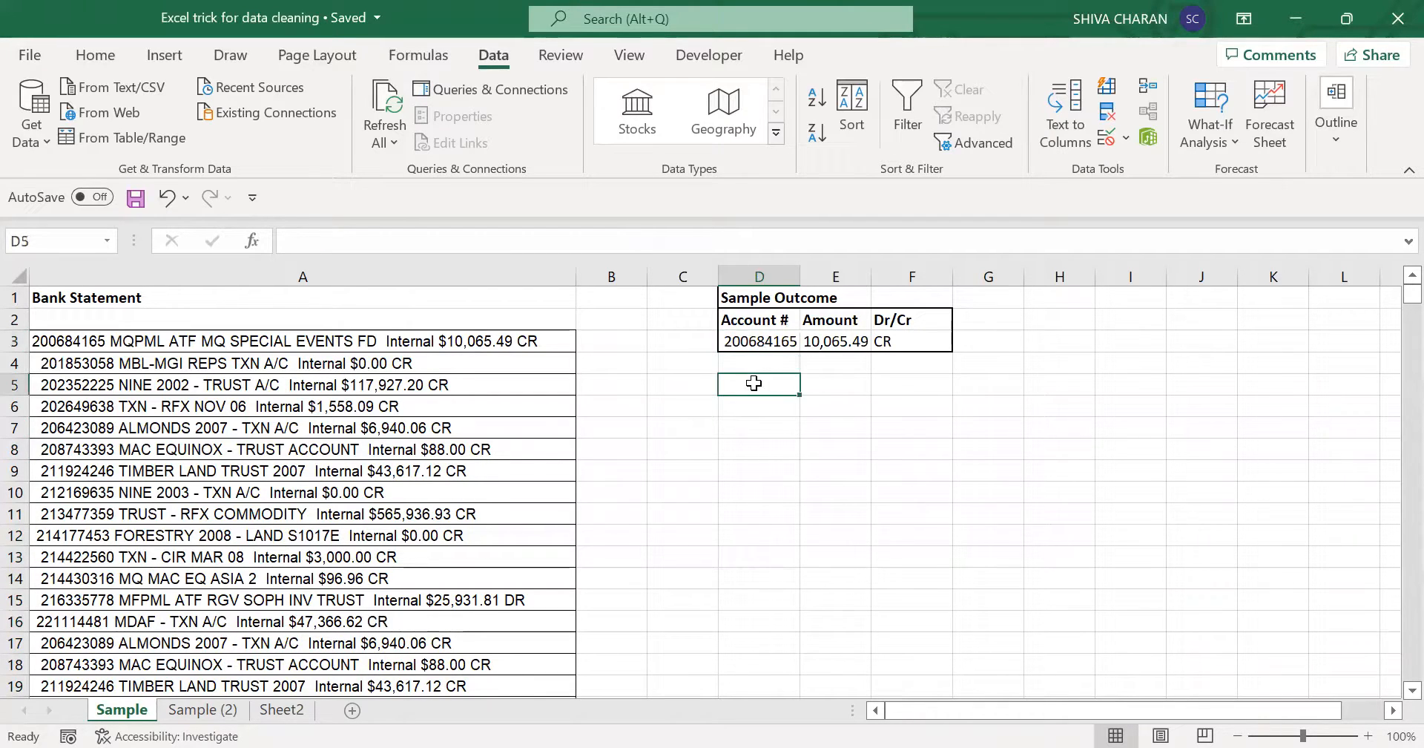
pyautogui.click(736, 341)
pyautogui.moveTo(386, 243); pyautogui.dragTo(282, 243)
pyautogui.click(738, 379)
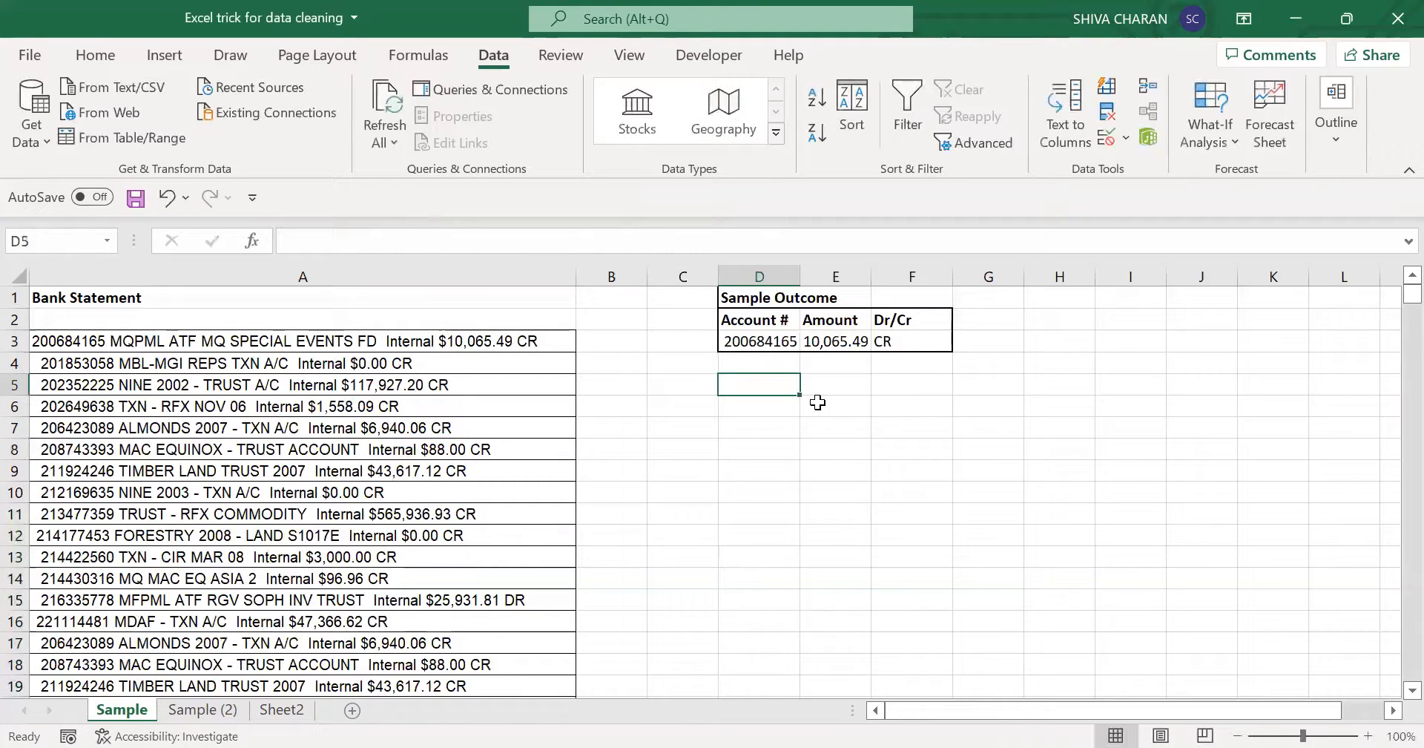
pyautogui.write('9 char')
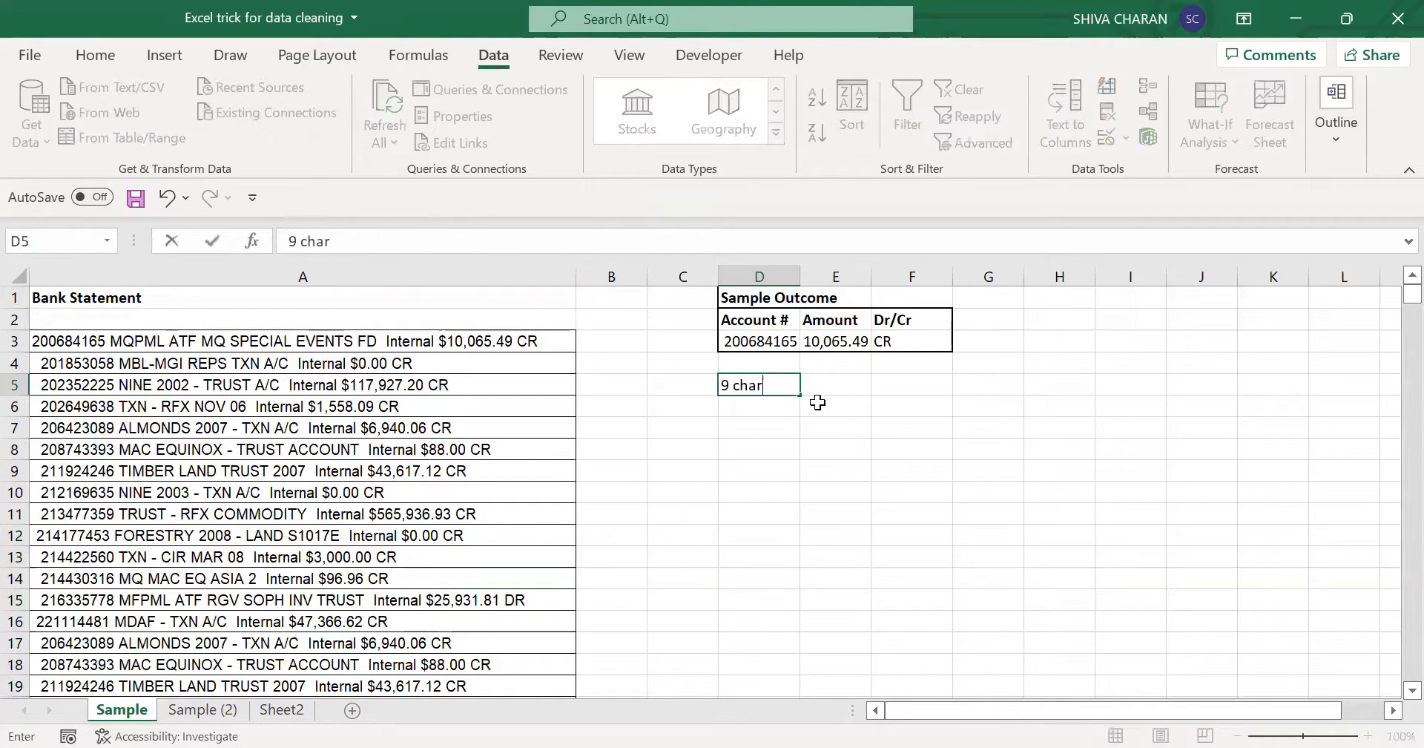
pyautogui.write('acters')
pyautogui.press('Return')
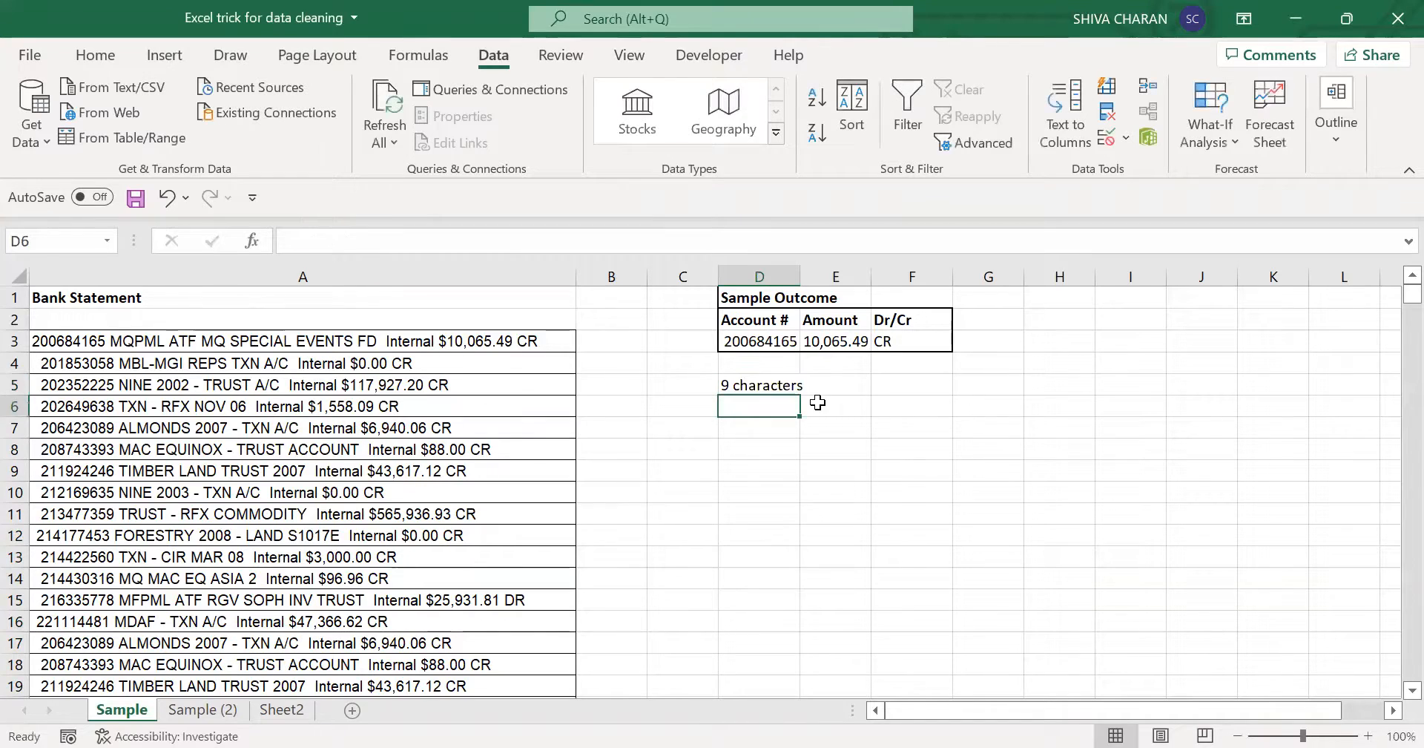
pyautogui.doubleClick(799, 268)
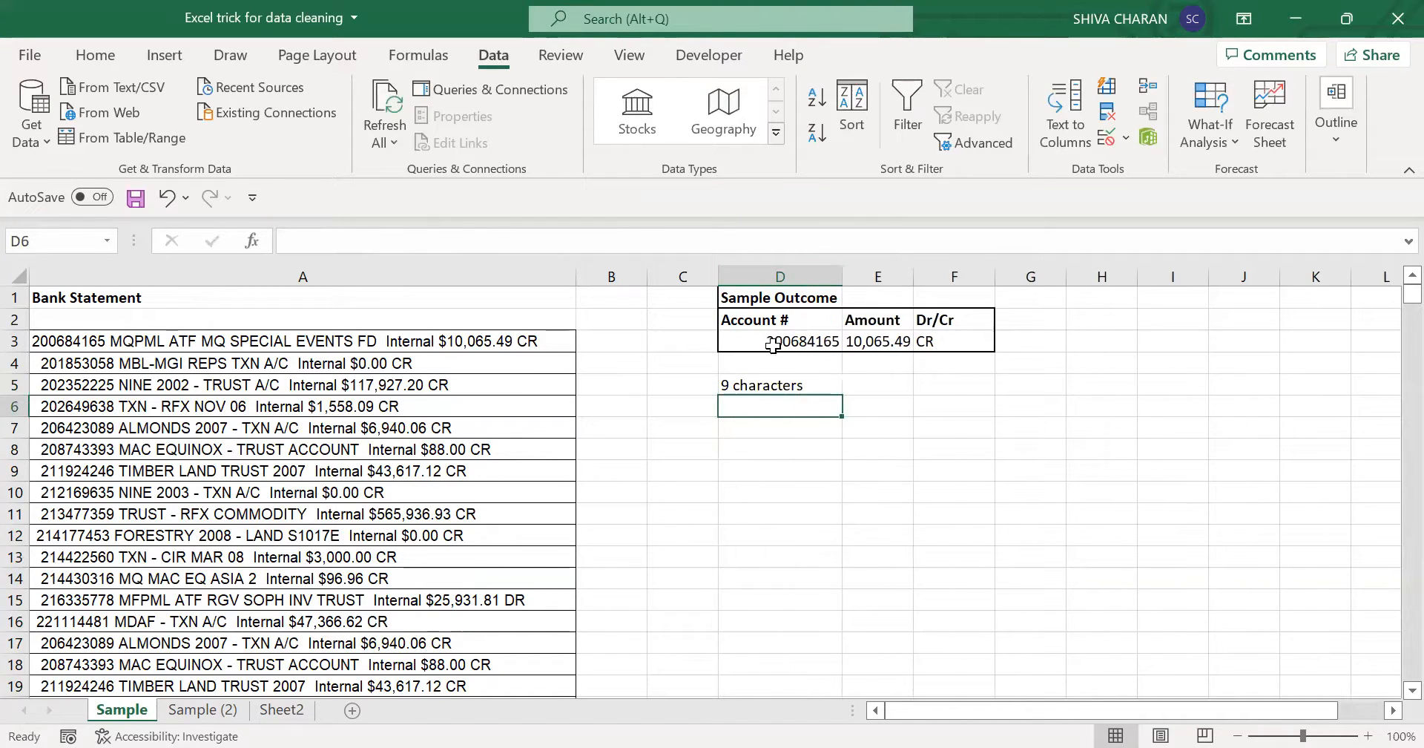
# - Compare the account number's place in the statement lines, enter the note "left" in D6, and return to Sample (2)
pyautogui.click(773, 341)
pyautogui.moveTo(104, 338); pyautogui.dragTo(96, 475)
pyautogui.click(69, 346)
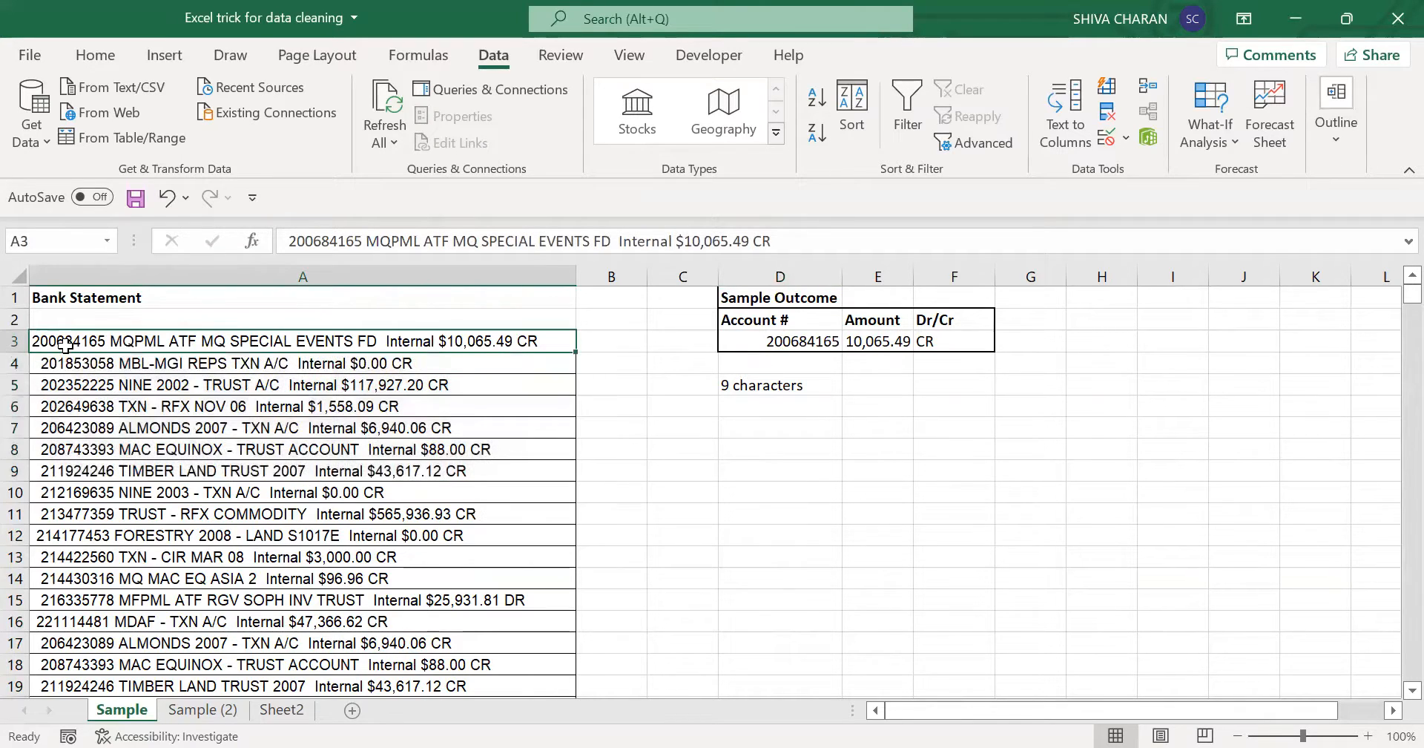
pyautogui.click(779, 410)
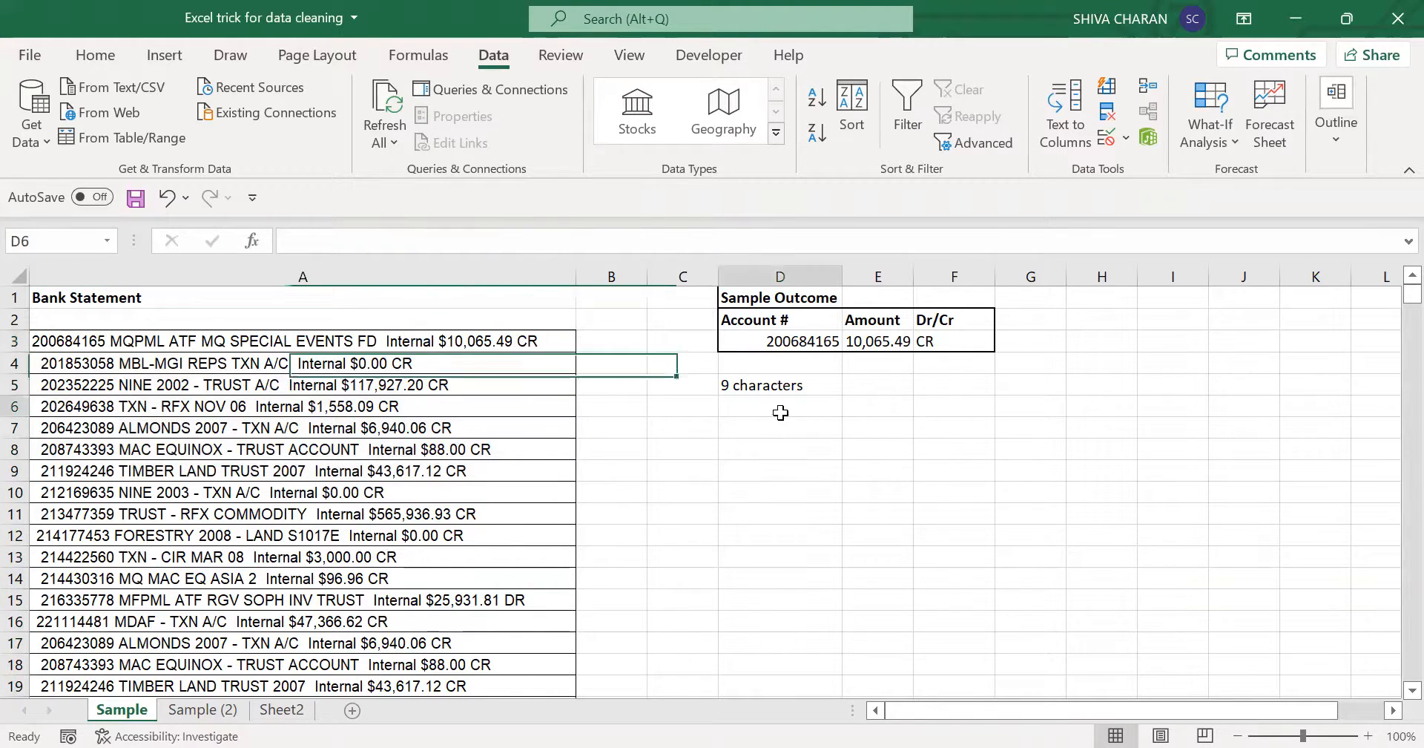
pyautogui.write('left')
pyautogui.press('Return')
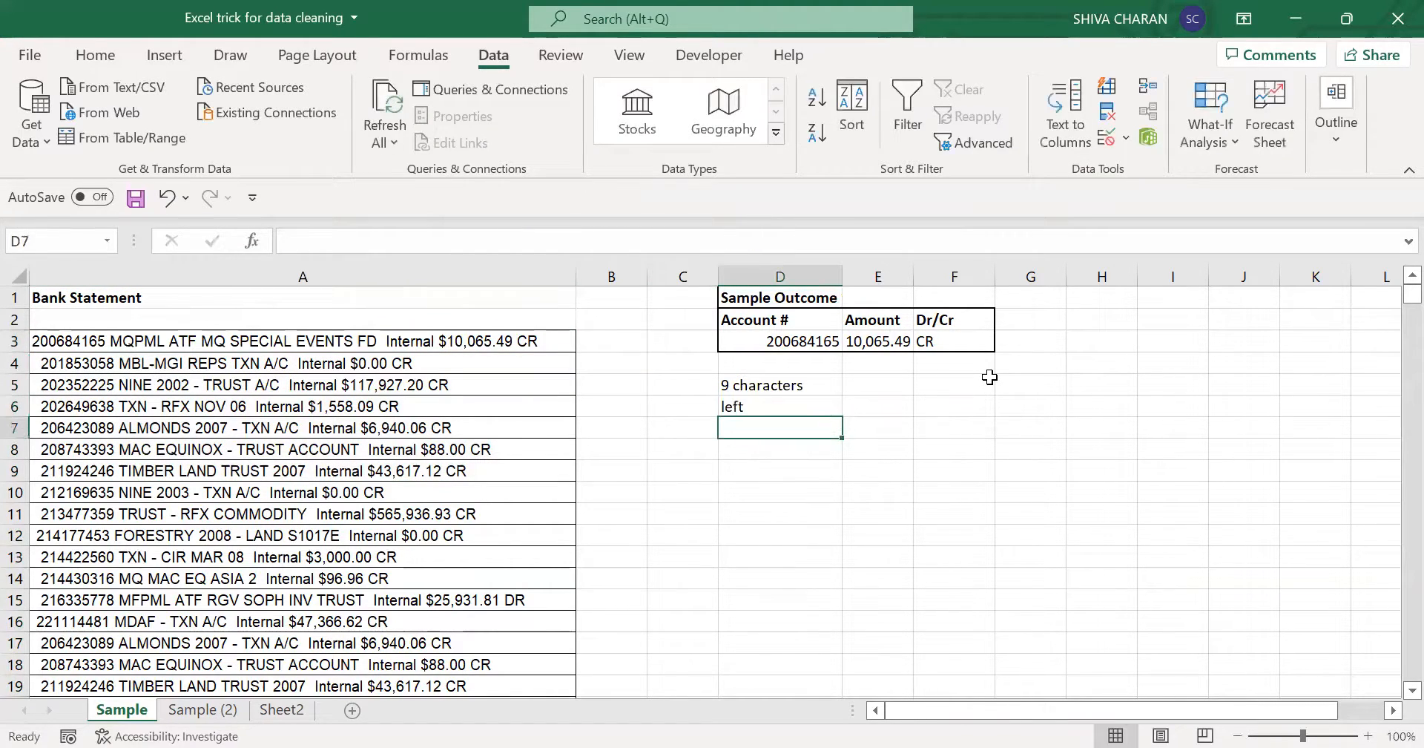
pyautogui.click(178, 714)
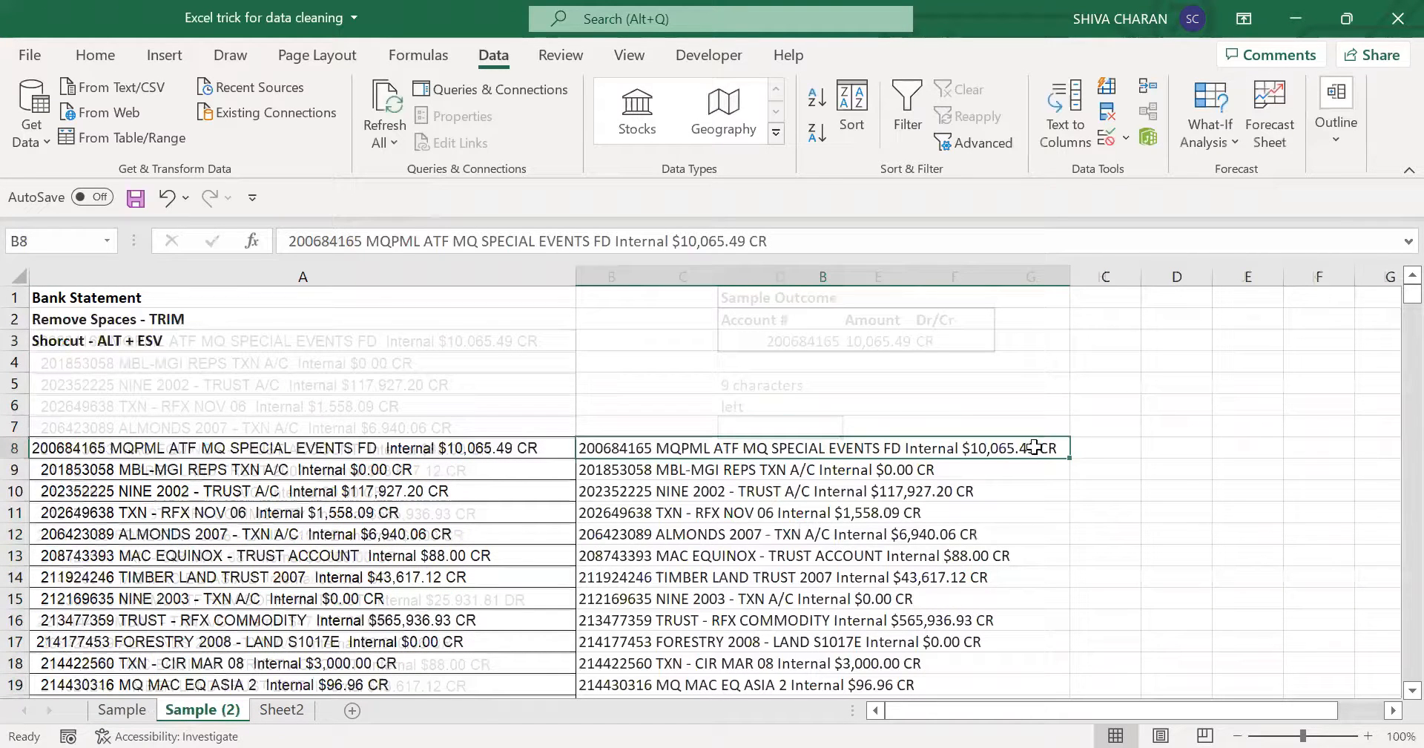
# - Enter the note "LEFT" in A4 below the shortcut note on the Sample (2) sheet
pyautogui.click(1096, 447)
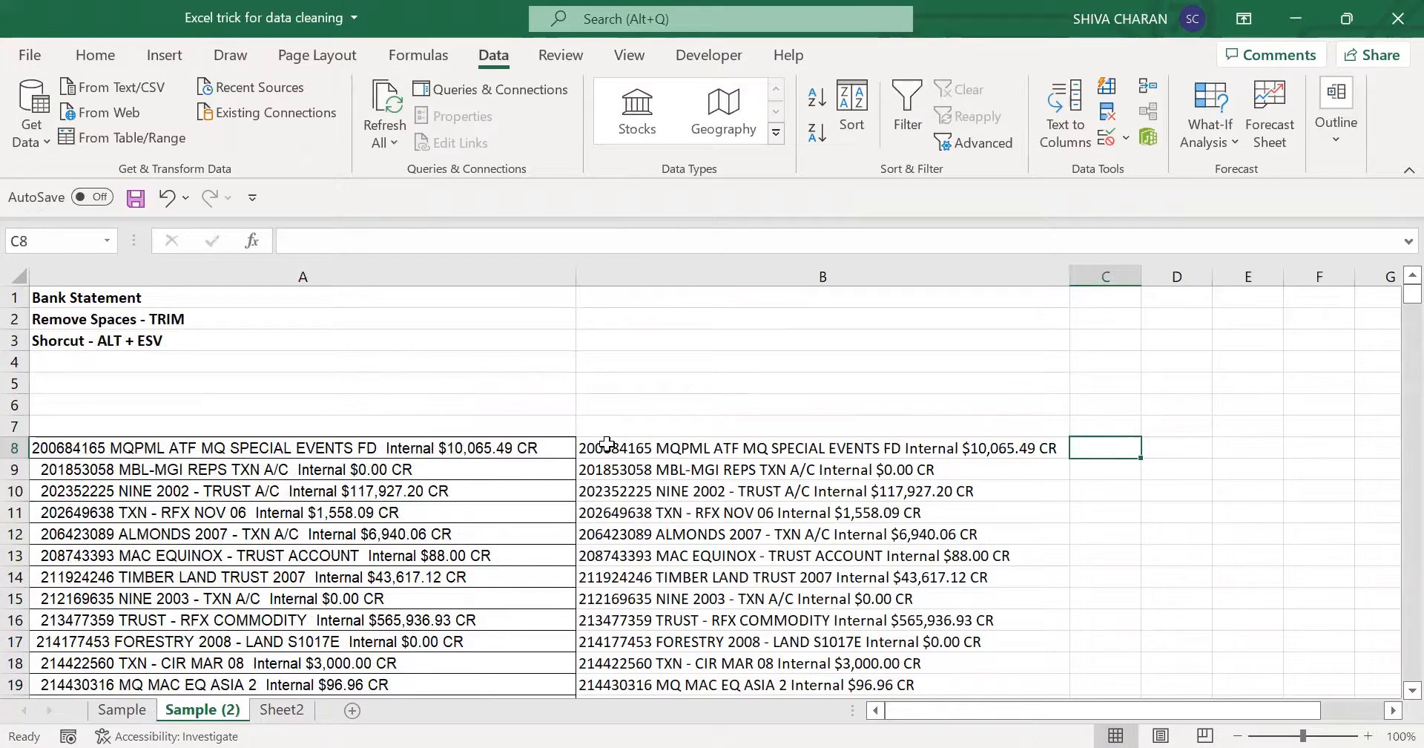
pyautogui.moveTo(607, 444); pyautogui.dragTo(613, 642)
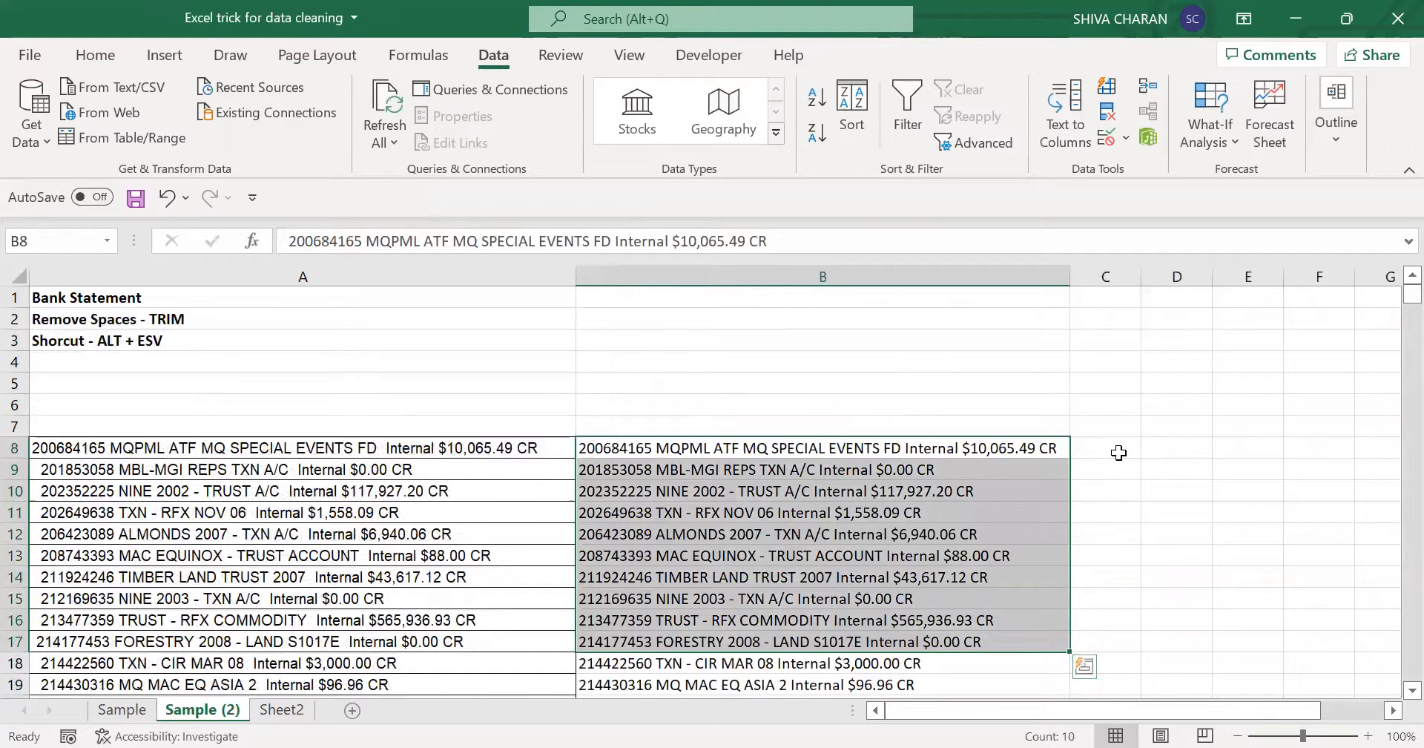
pyautogui.click(1119, 452)
pyautogui.click(509, 355)
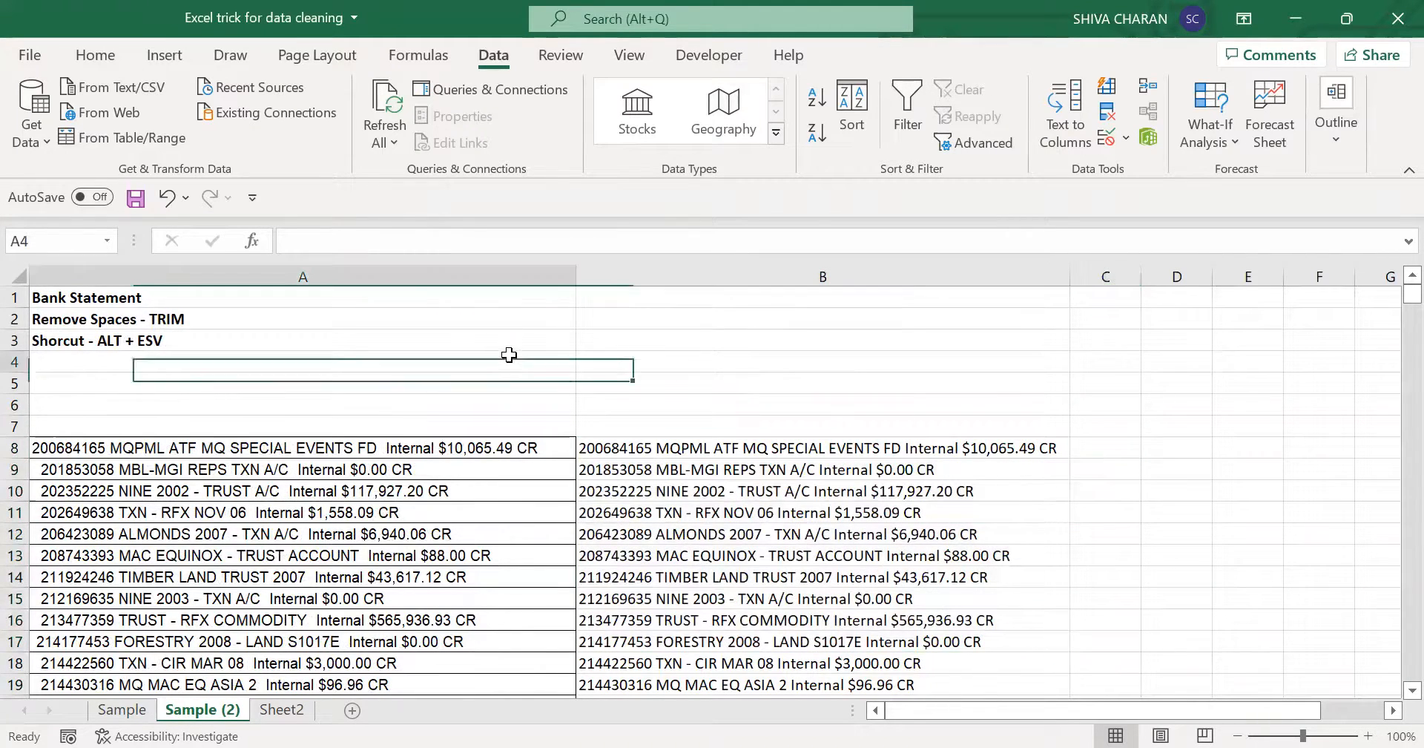
pyautogui.write('LEFT')
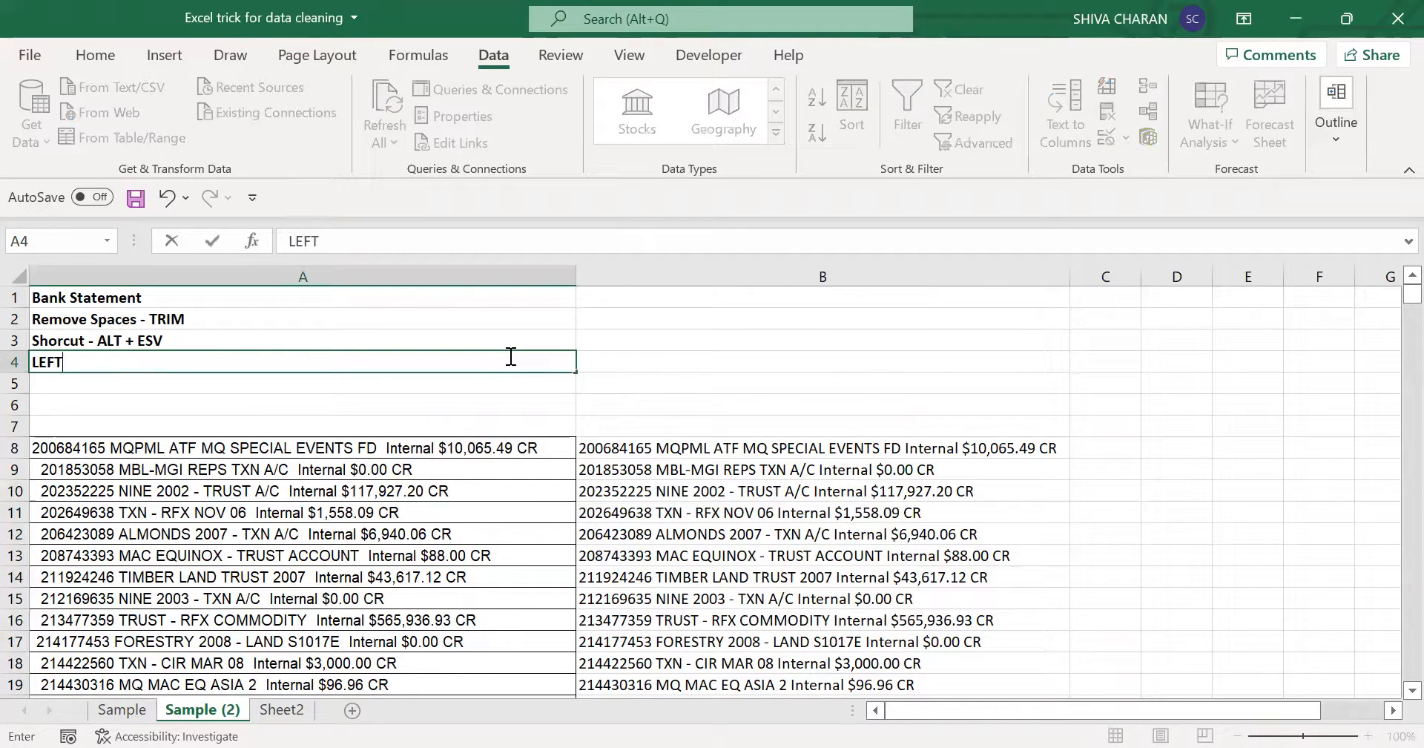
pyautogui.press('Tab')
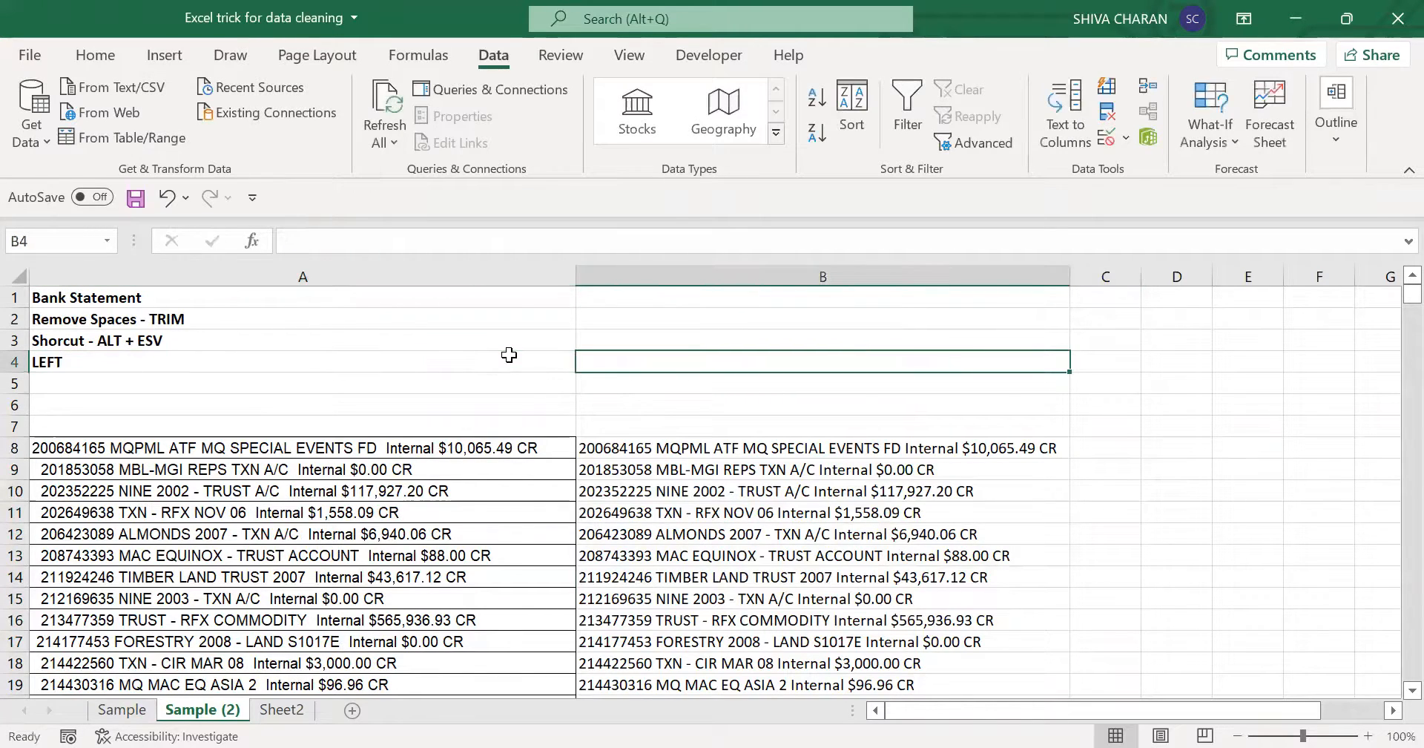
# - Enter =LEFT(B8,9) in C8 to extract the account number and widen column C to fit
pyautogui.click(1111, 457)
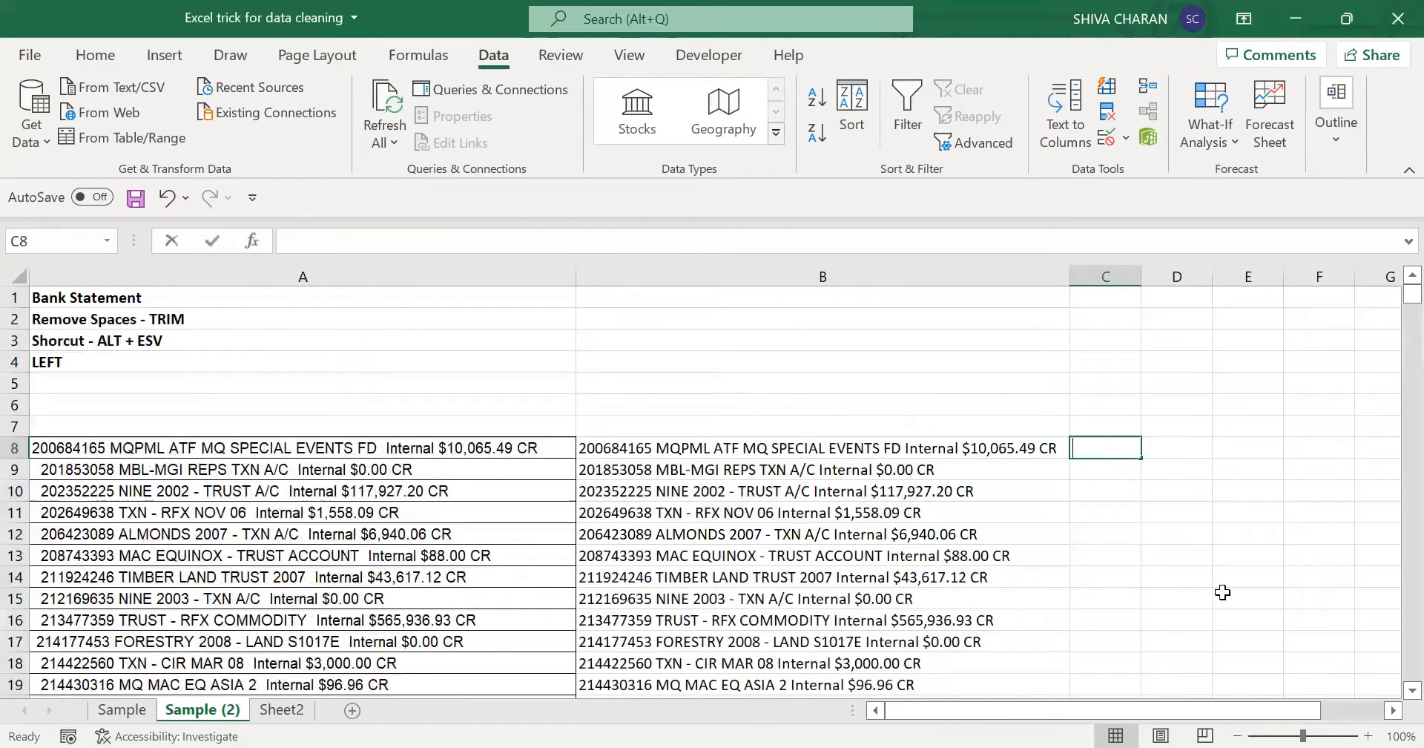
pyautogui.write('=')
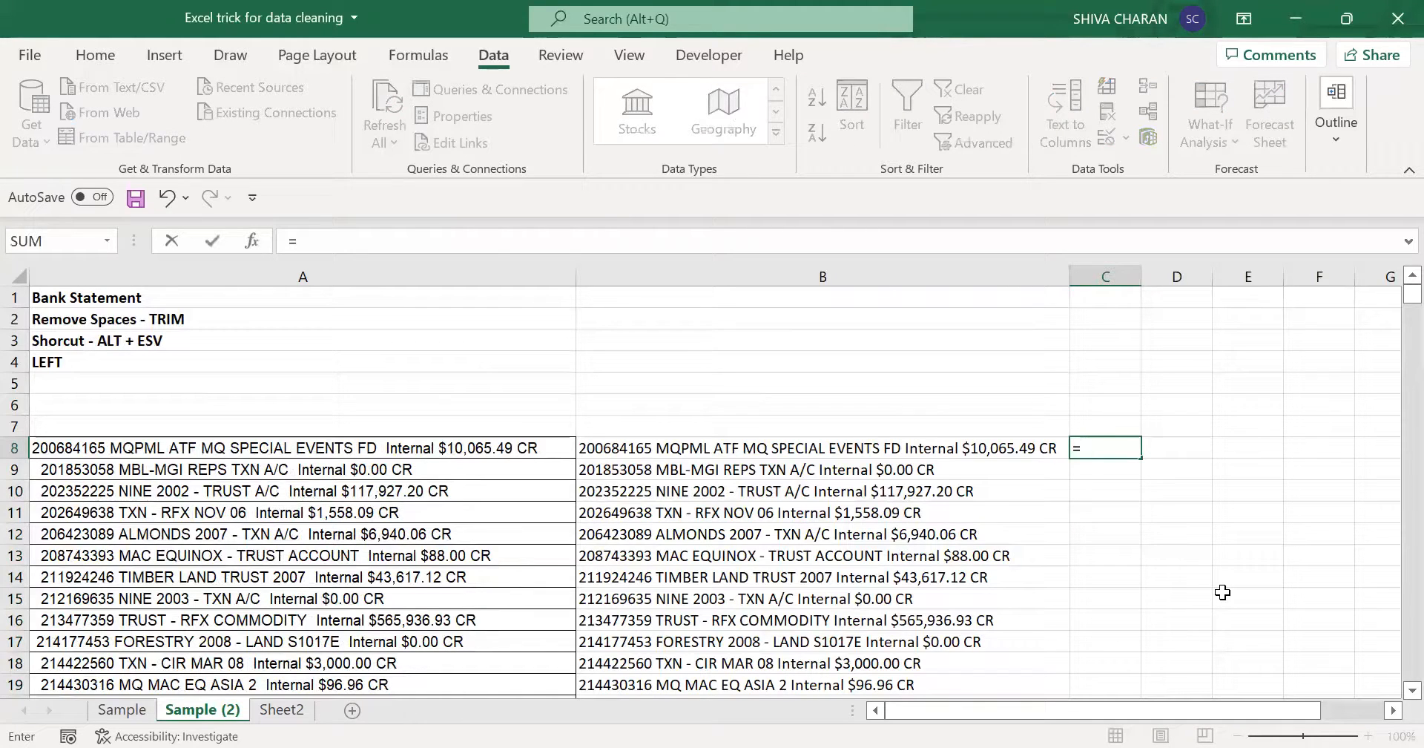
pyautogui.write('-left(')
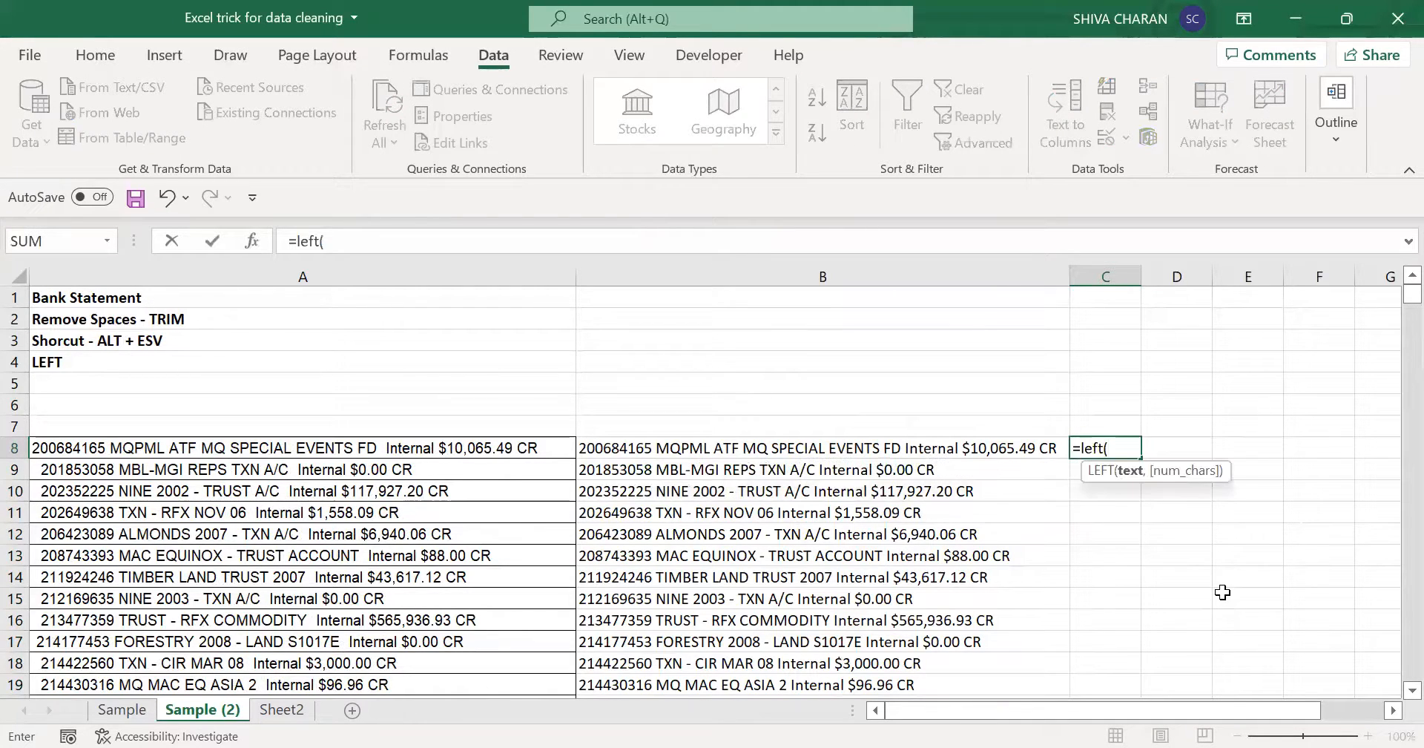
pyautogui.click(989, 449)
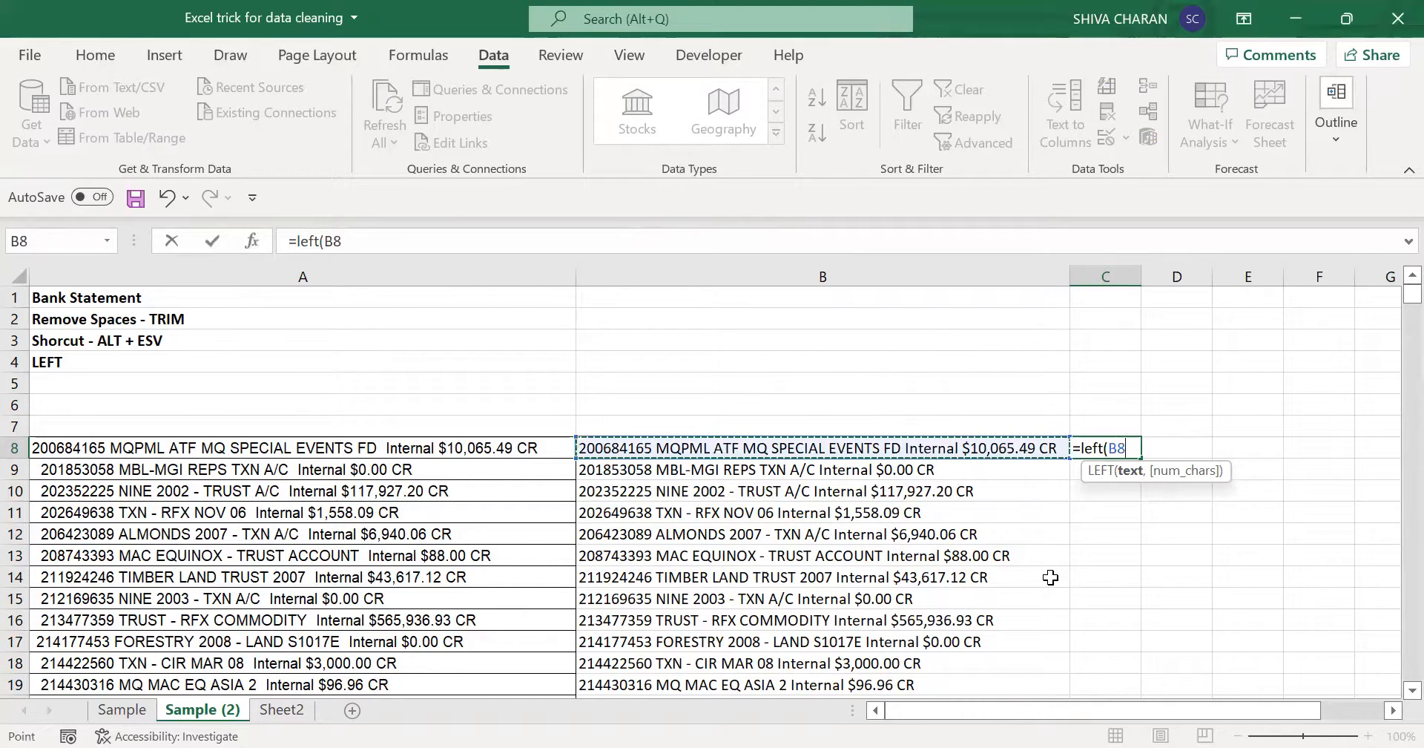
pyautogui.write(',9')
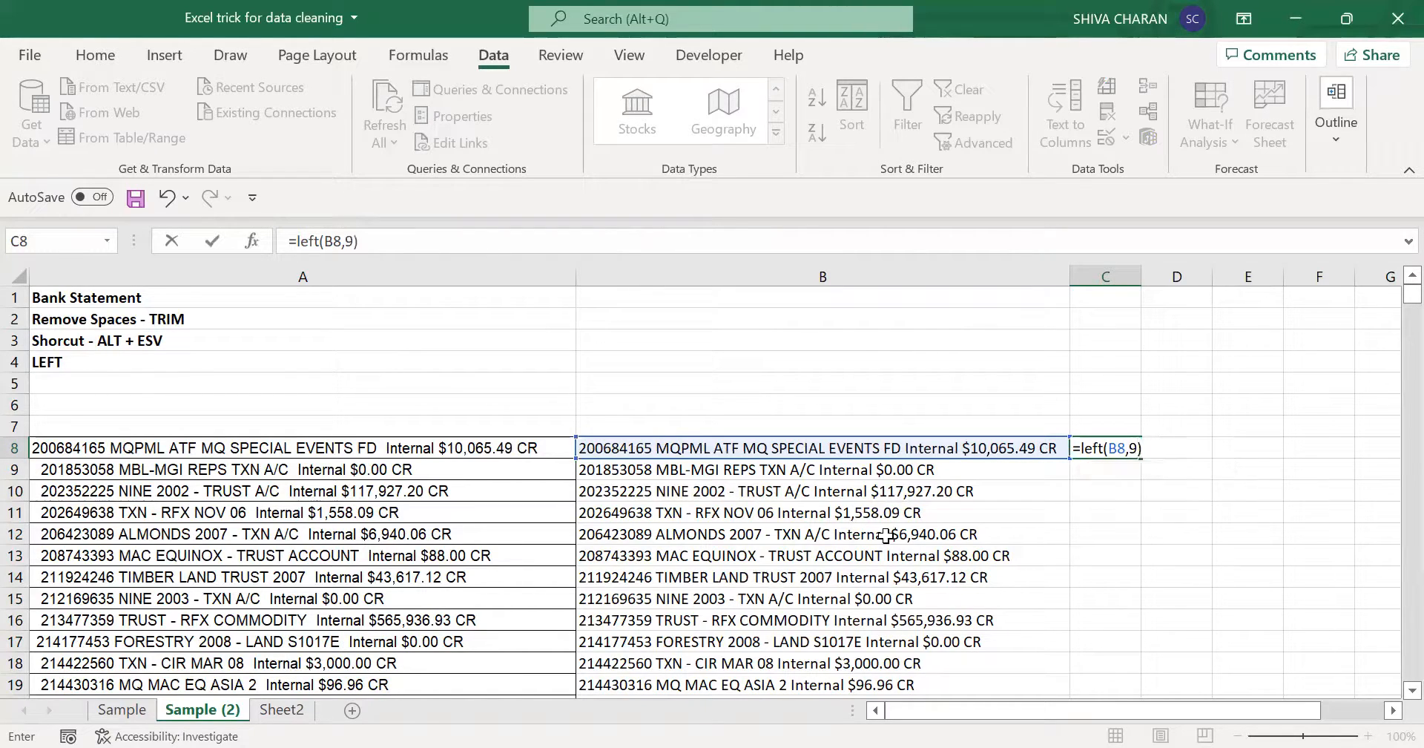
pyautogui.press('Return')
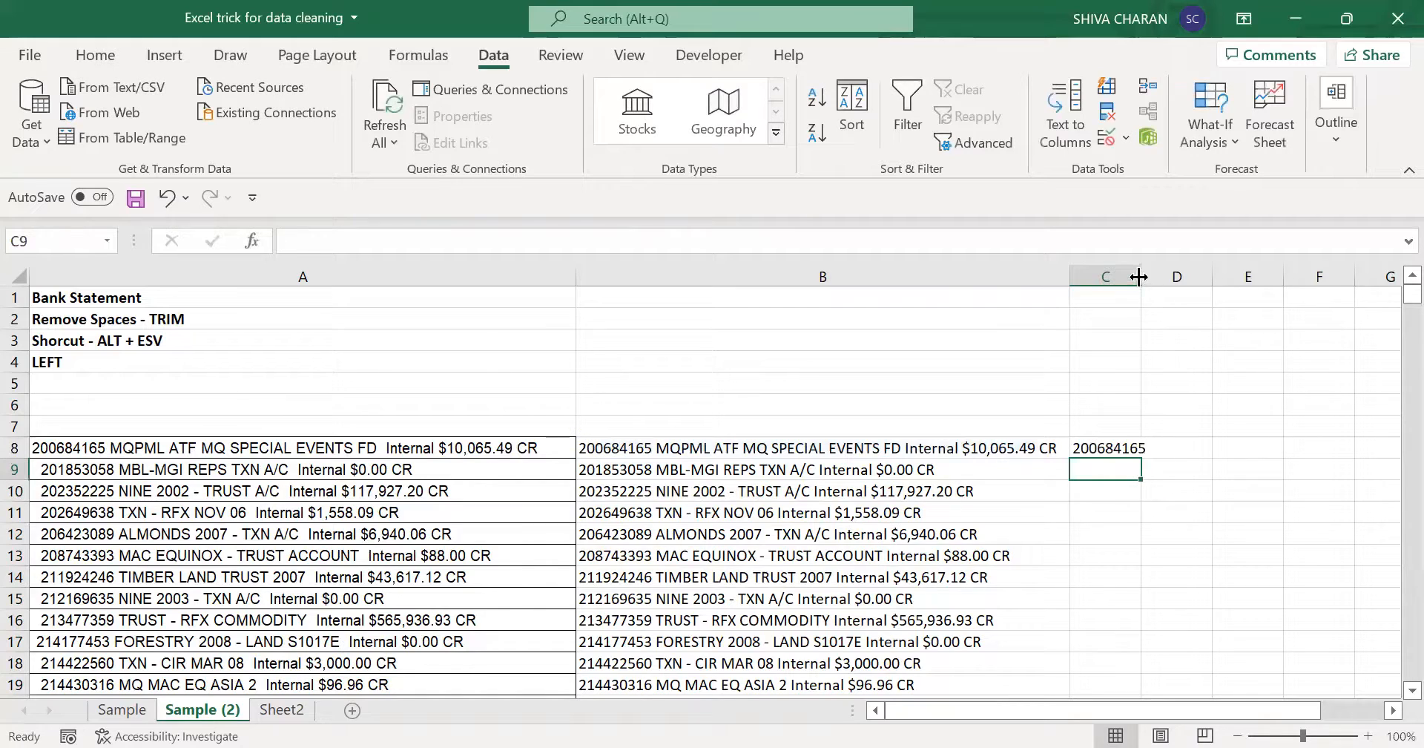
pyautogui.doubleClick(1138, 276)
# - Fill the LEFT formula from C8 down alongside all statement lines and check the extracted account numbers
pyautogui.click(1105, 447)
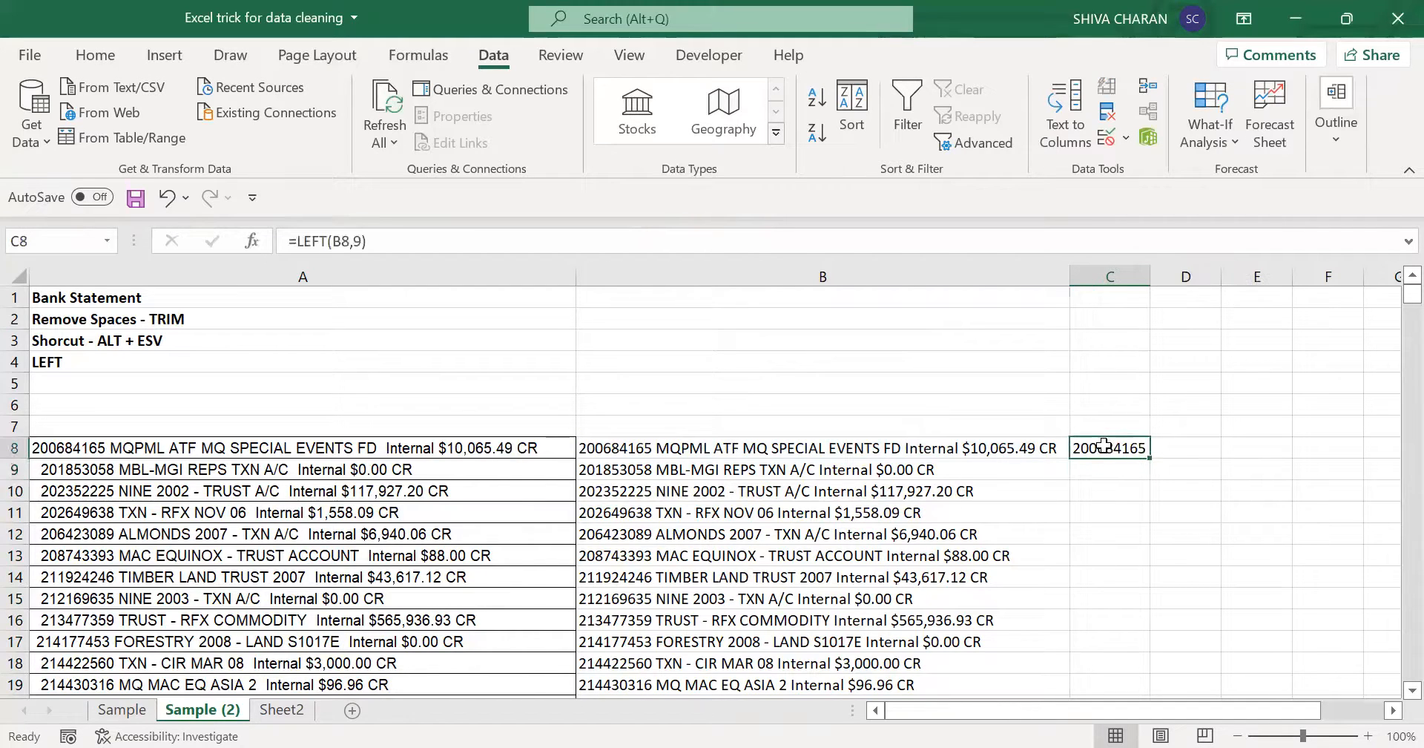
pyautogui.click(765, 450)
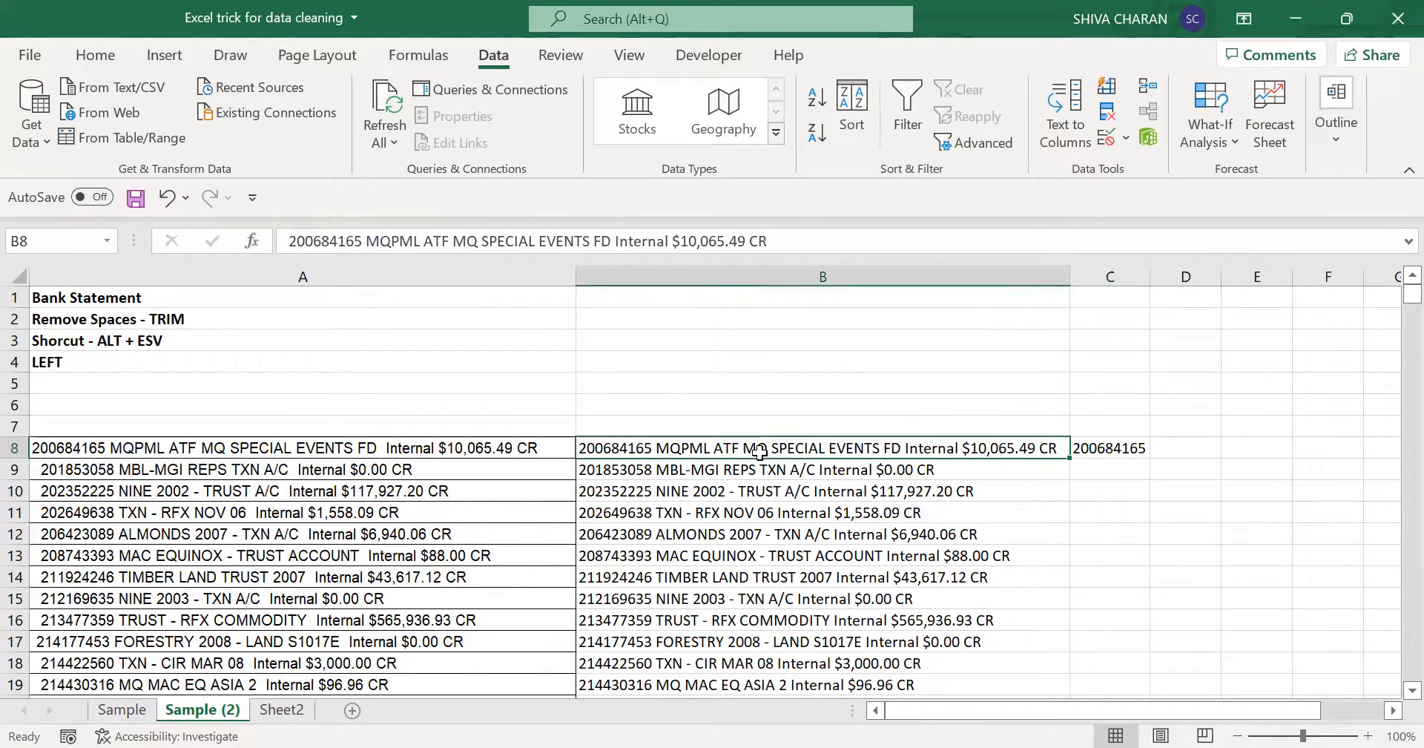
pyautogui.click(1135, 448)
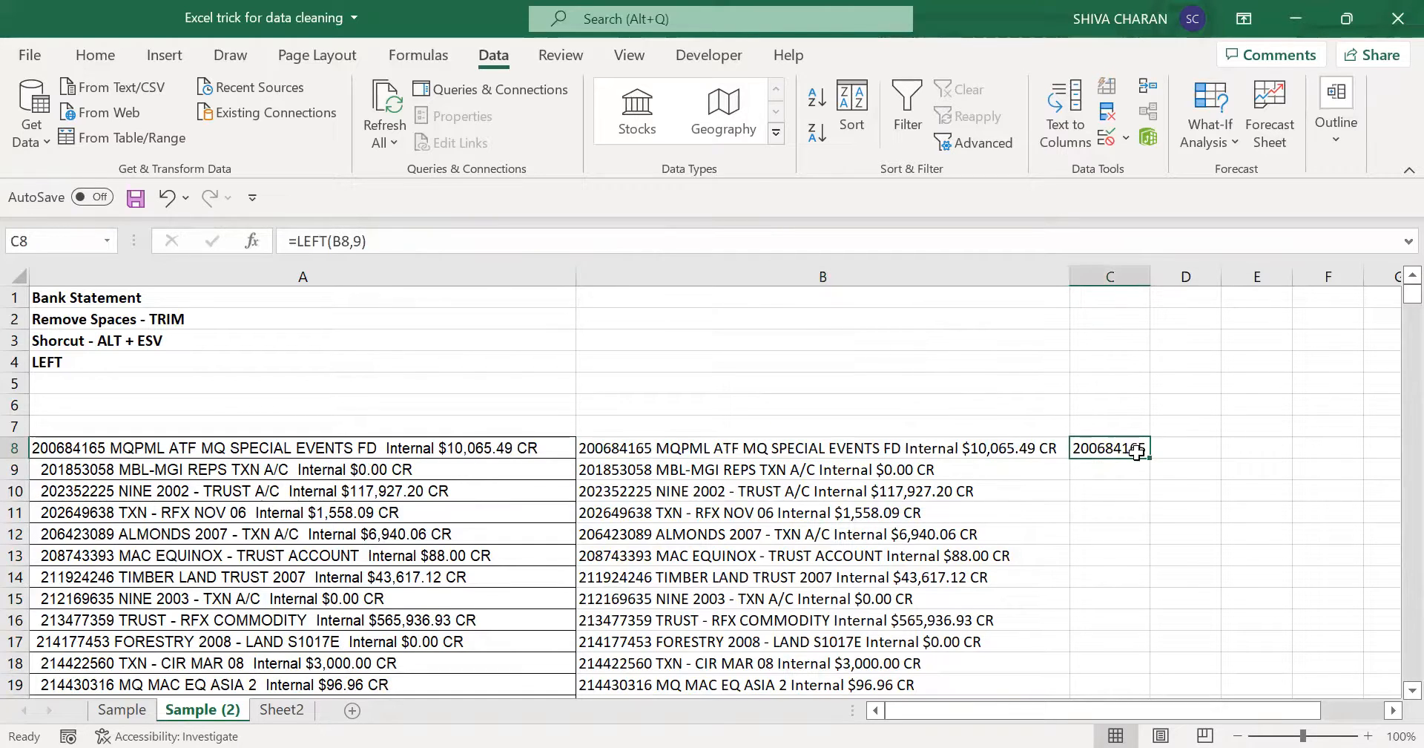
pyautogui.doubleClick(1149, 457)
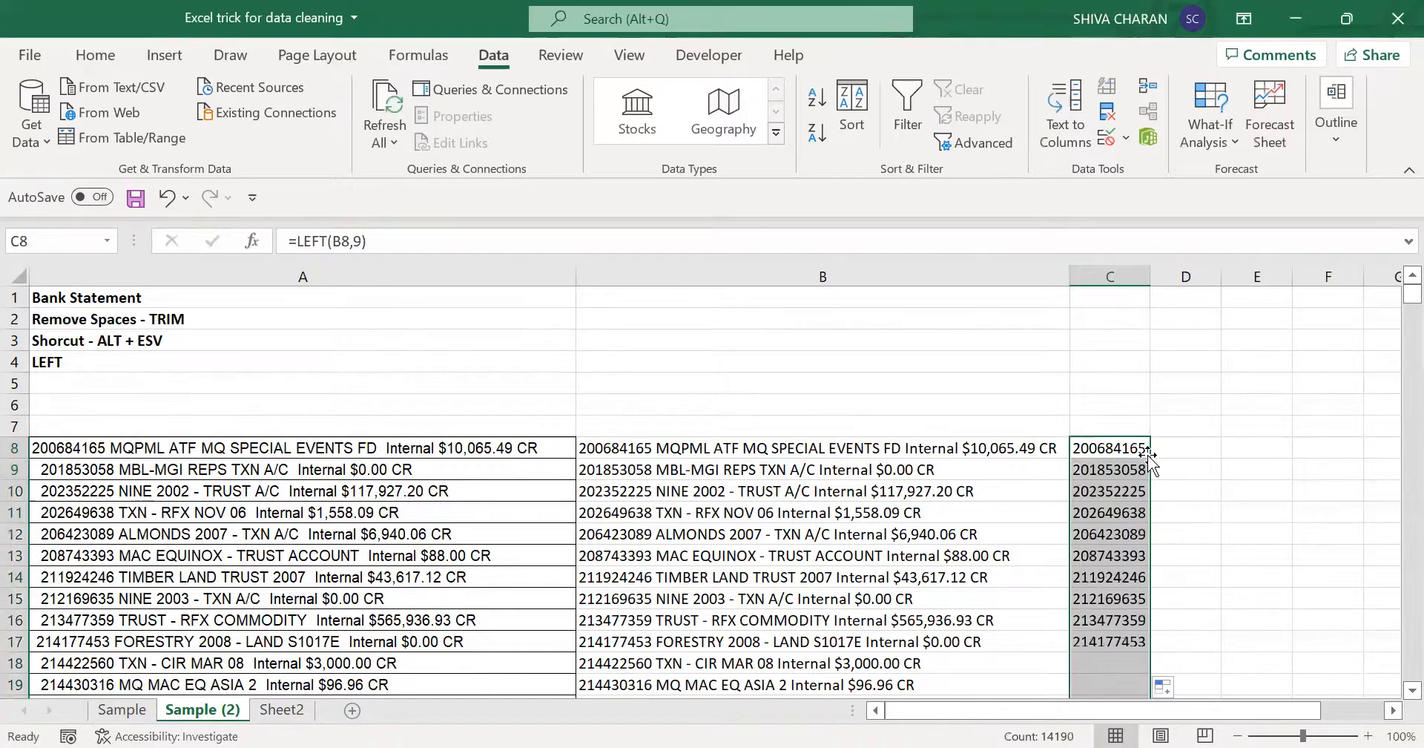
pyautogui.click(1098, 444)
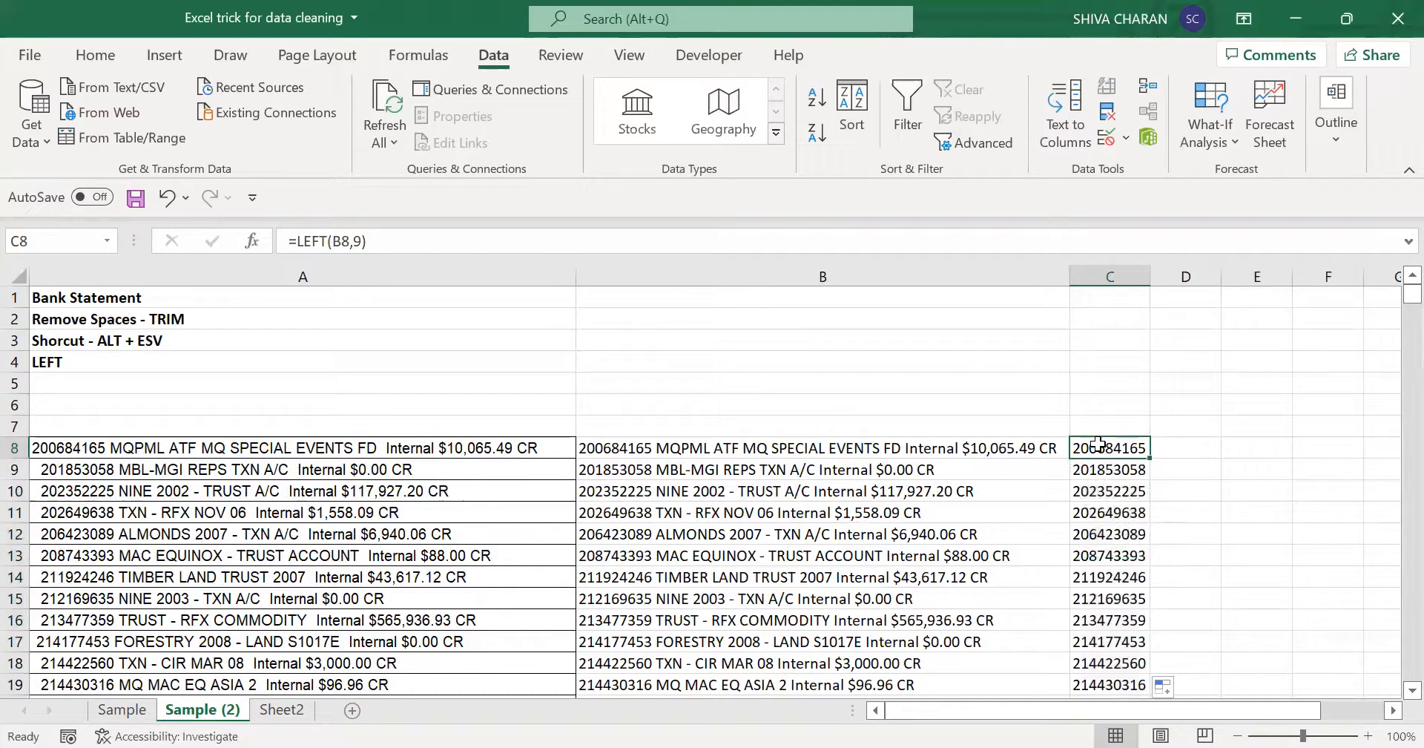
pyautogui.press('Down')
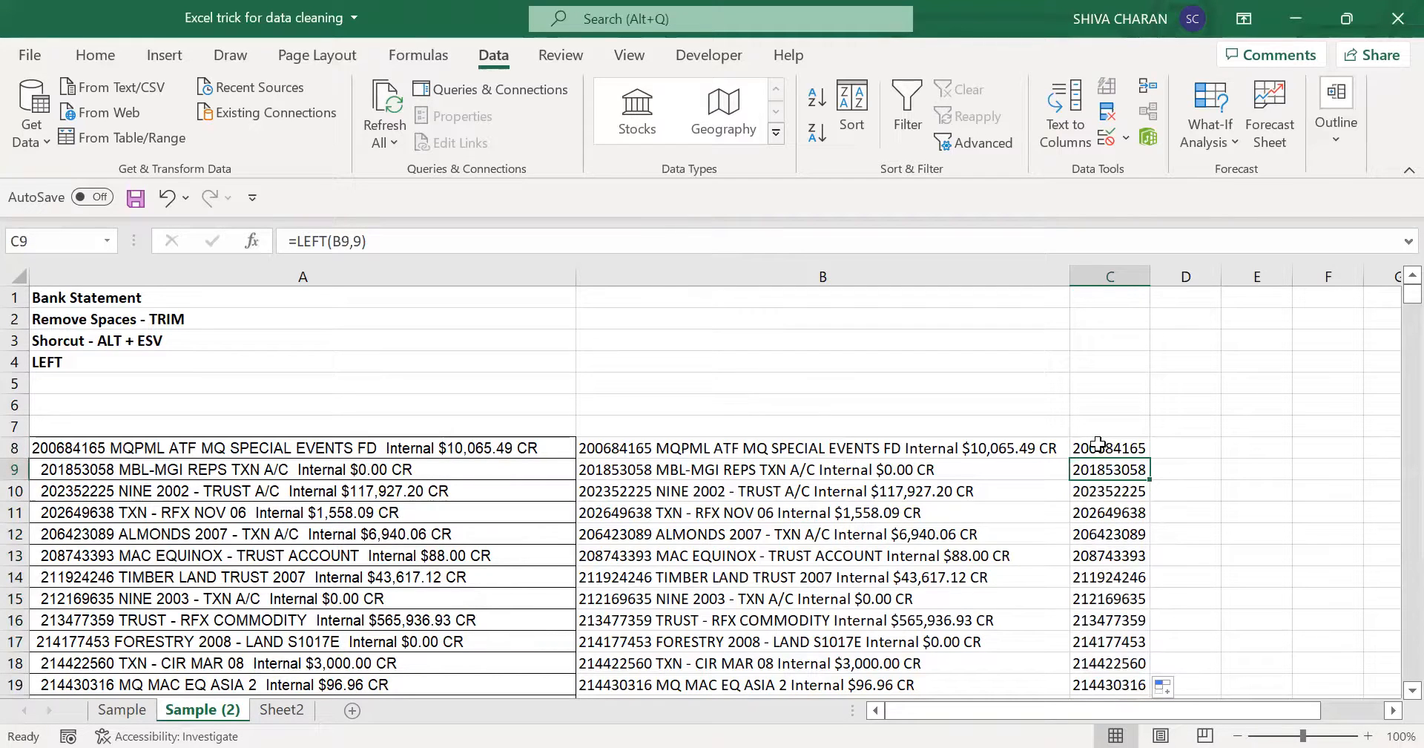
pyautogui.scroll(-1, 1119, 638)
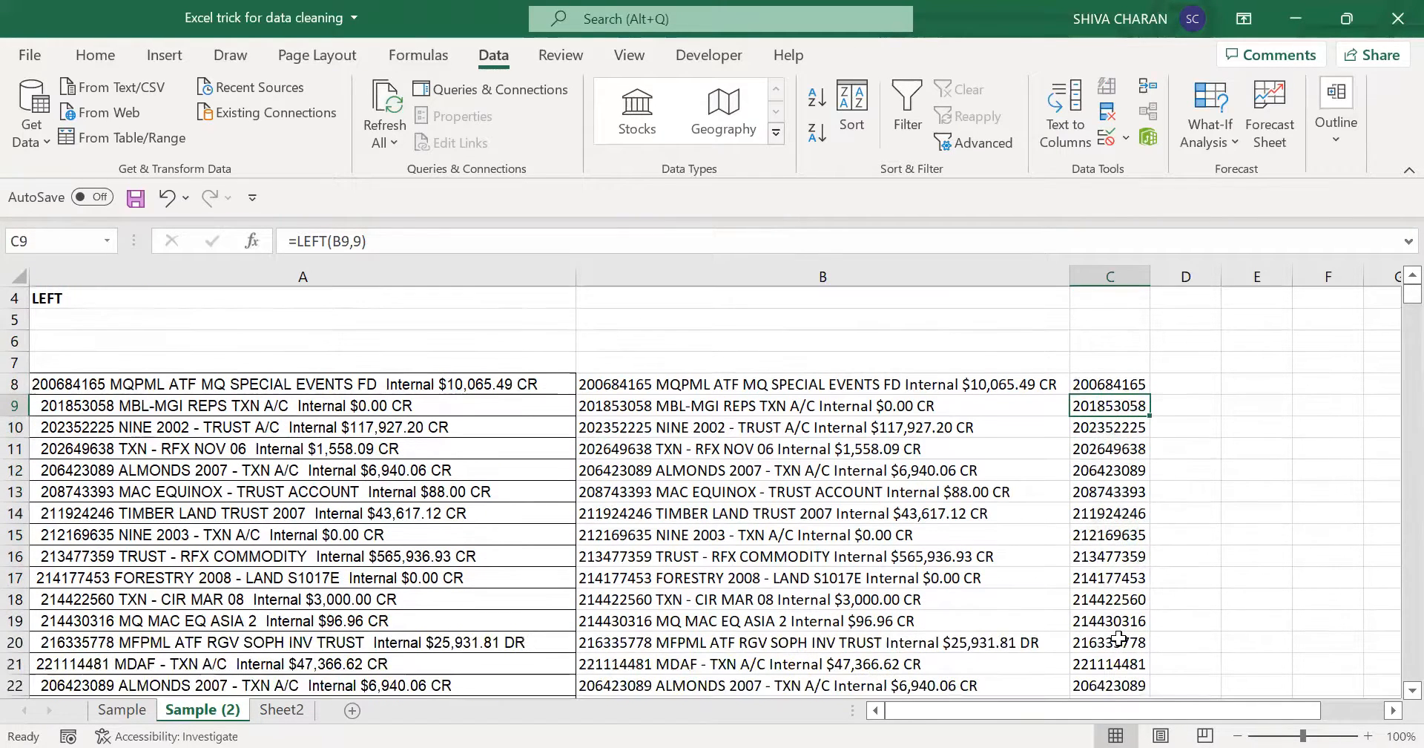
pyautogui.click(1119, 639)
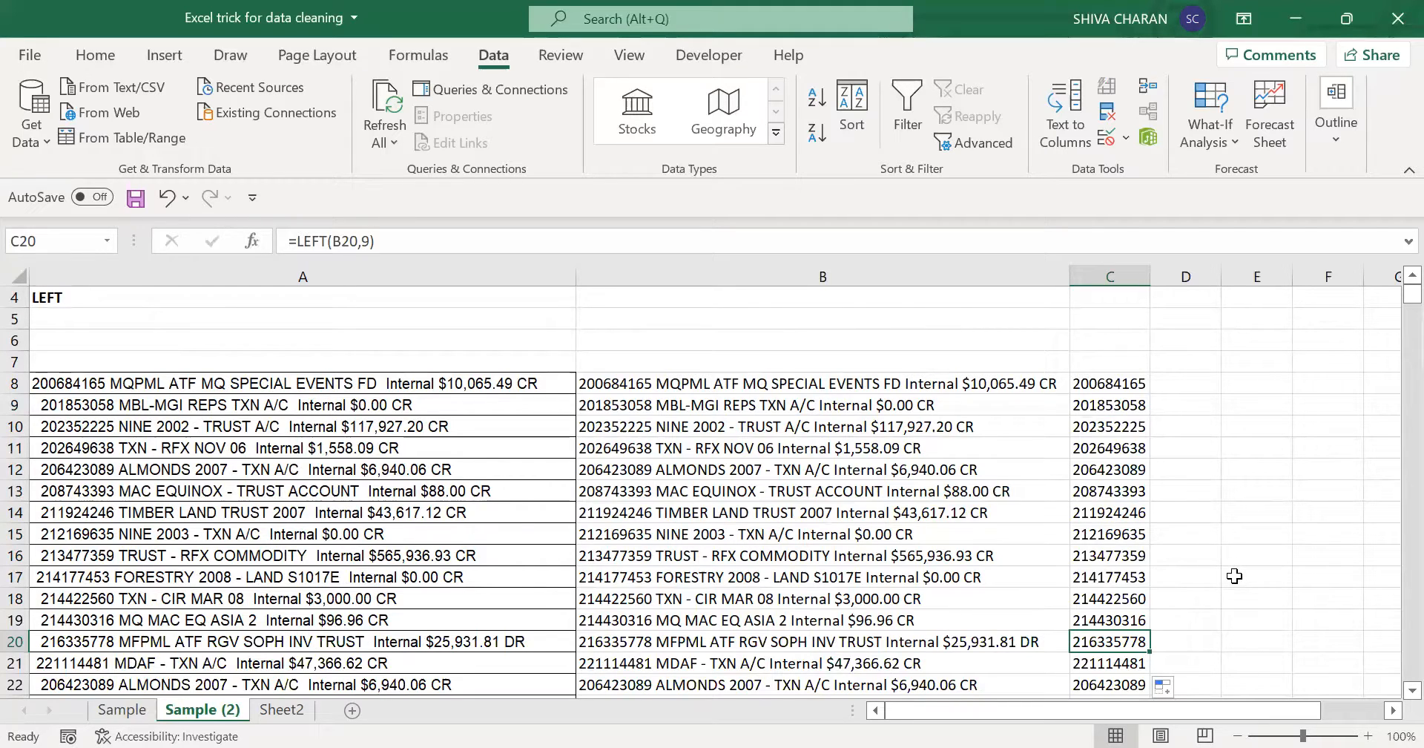
pyautogui.scroll(1, 1234, 576)
# - Enter the column headers "Account" in C7 and "Amount" in D7
pyautogui.click(1113, 428)
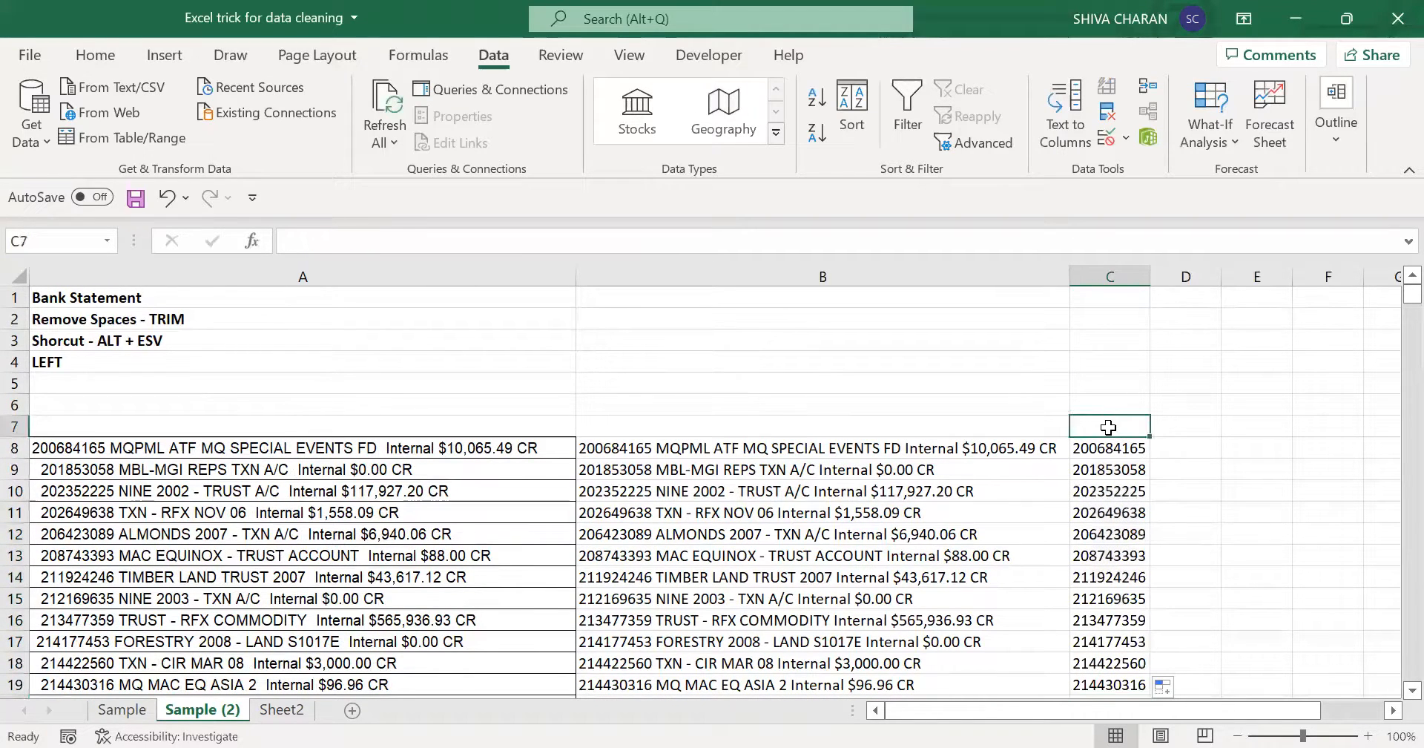
pyautogui.write('Accoun')
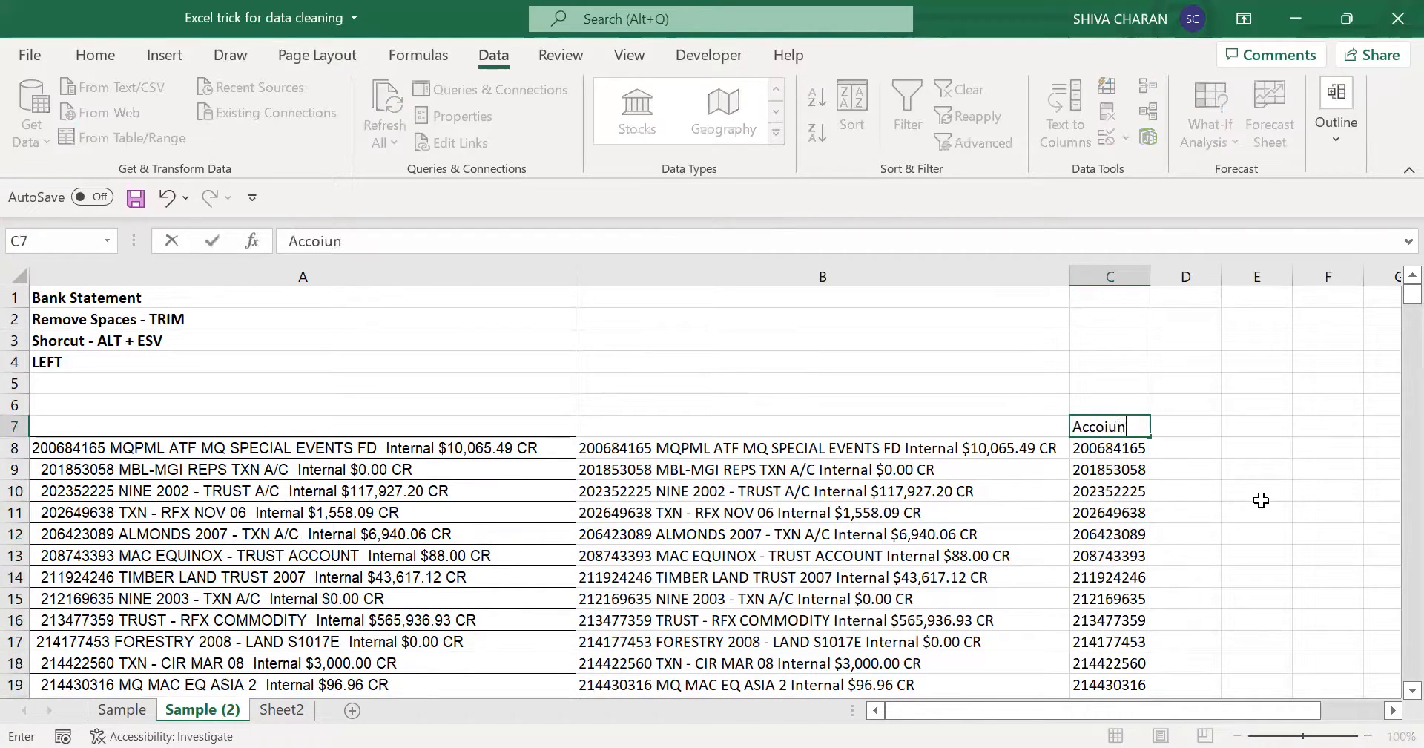
pyautogui.press('BackSpace')
pyautogui.press('BackSpace')
pyautogui.write('unt')
pyautogui.press('Tab')
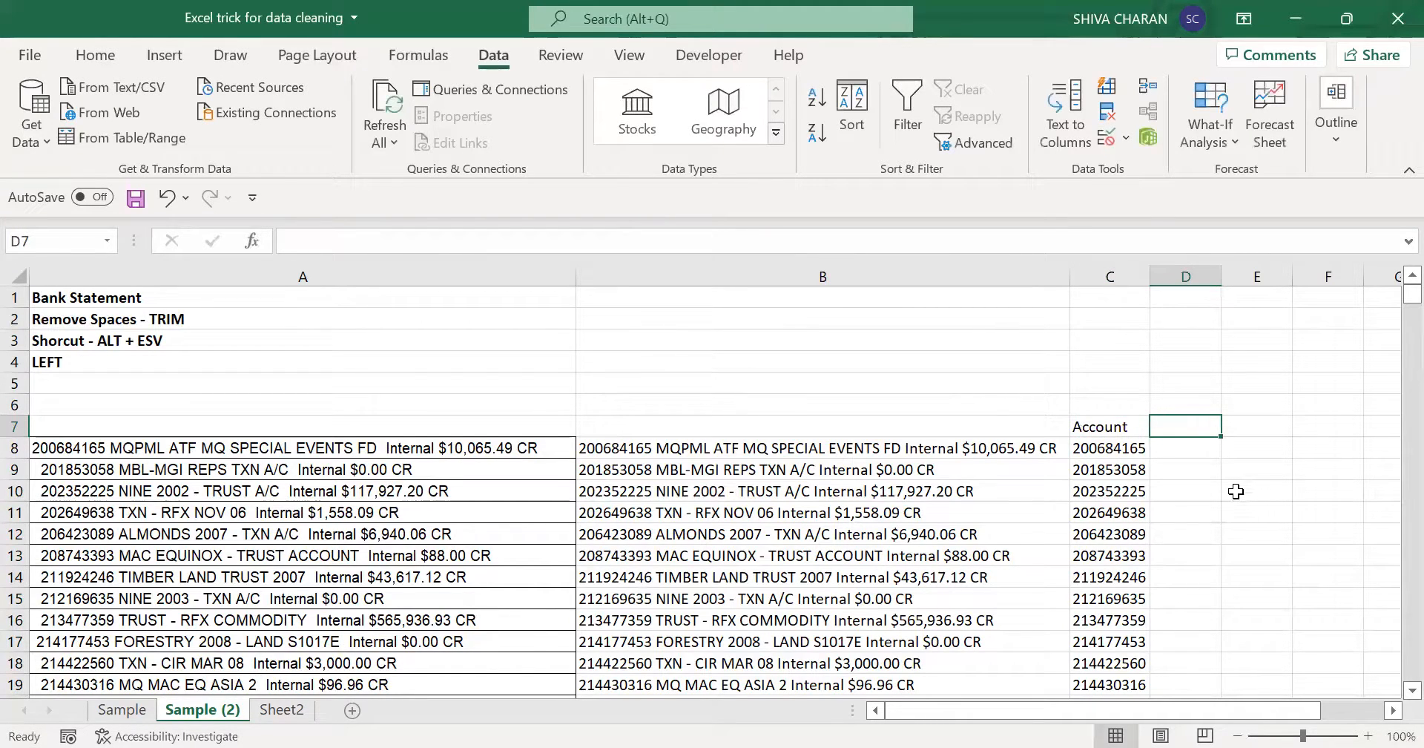
pyautogui.write('Amo')
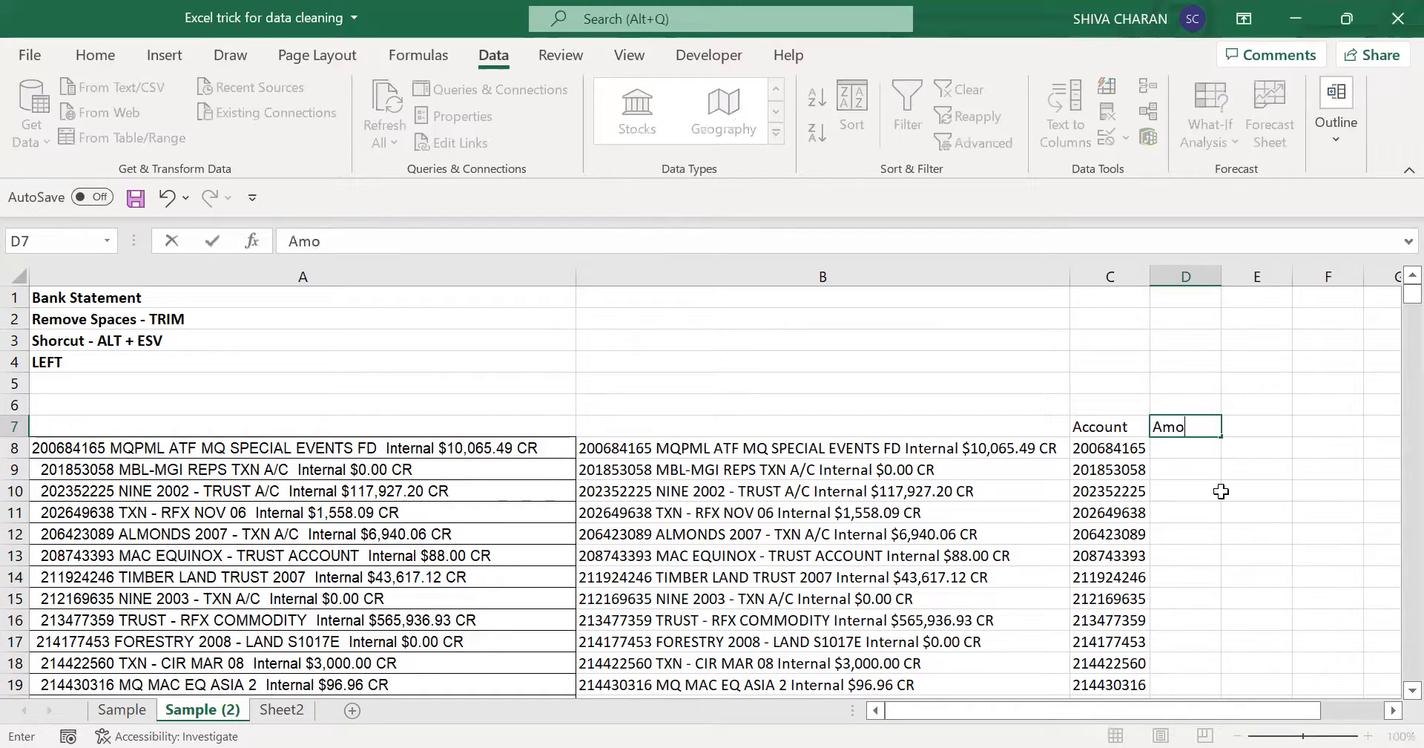
pyautogui.write('unt')
pyautogui.press('Return')
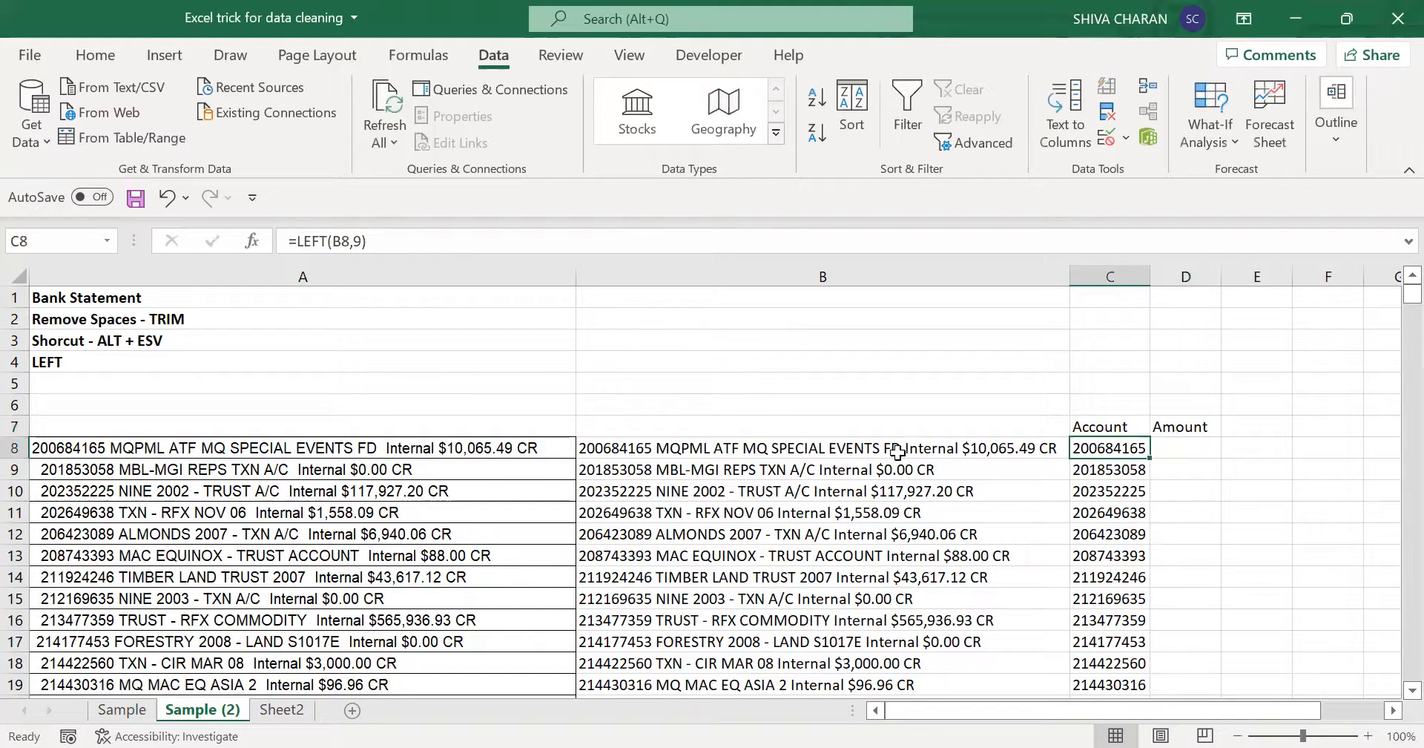
# - Compare the amount within the statement line in B8 with the Sample Outcome amount on the Sample sheet
pyautogui.click(1181, 428)
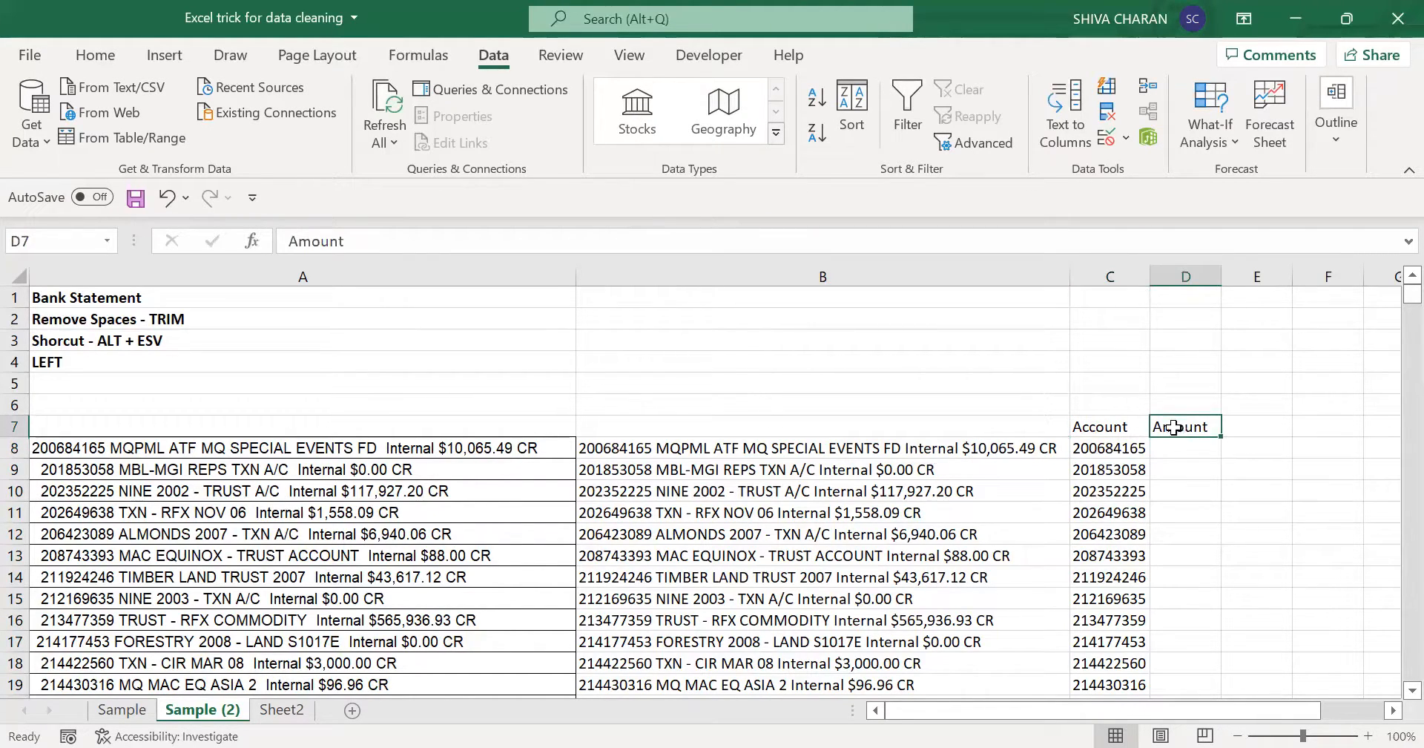
pyautogui.click(1030, 450)
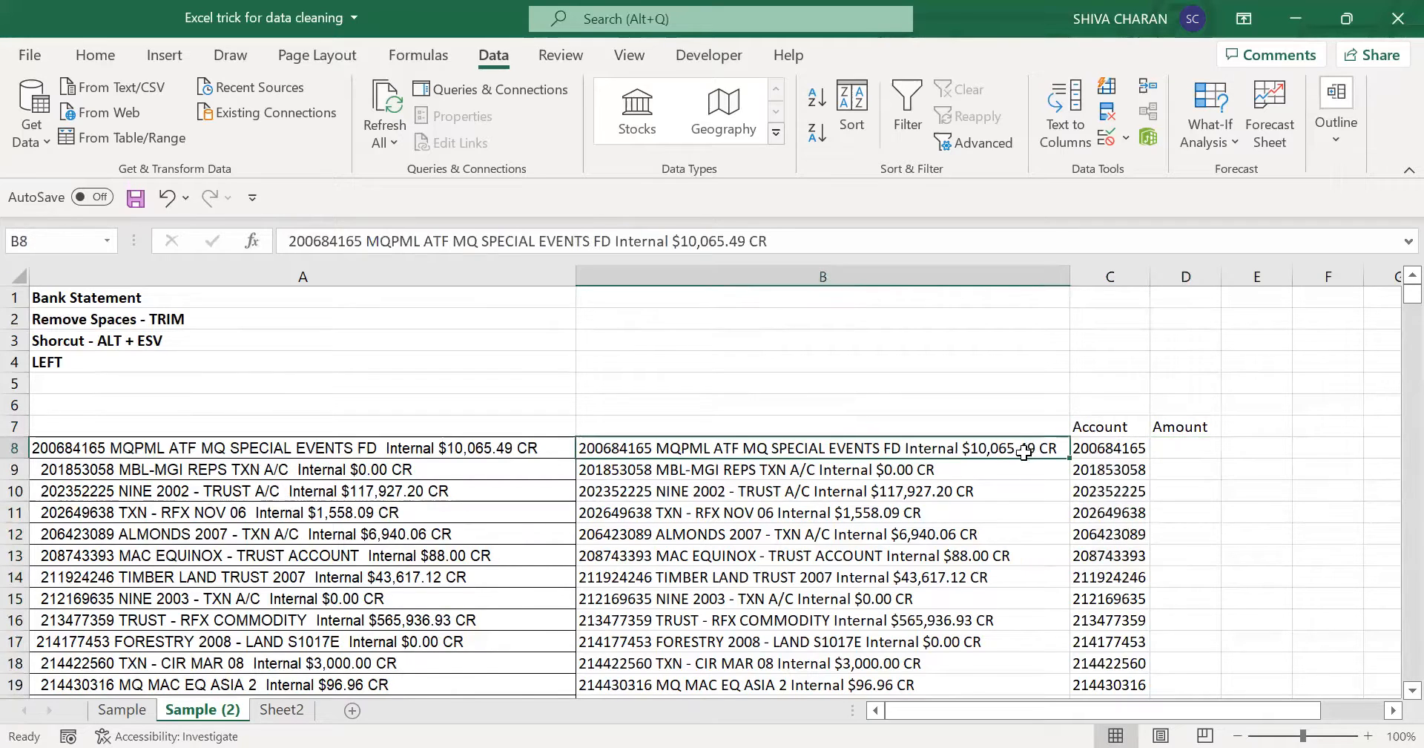
pyautogui.click(1186, 443)
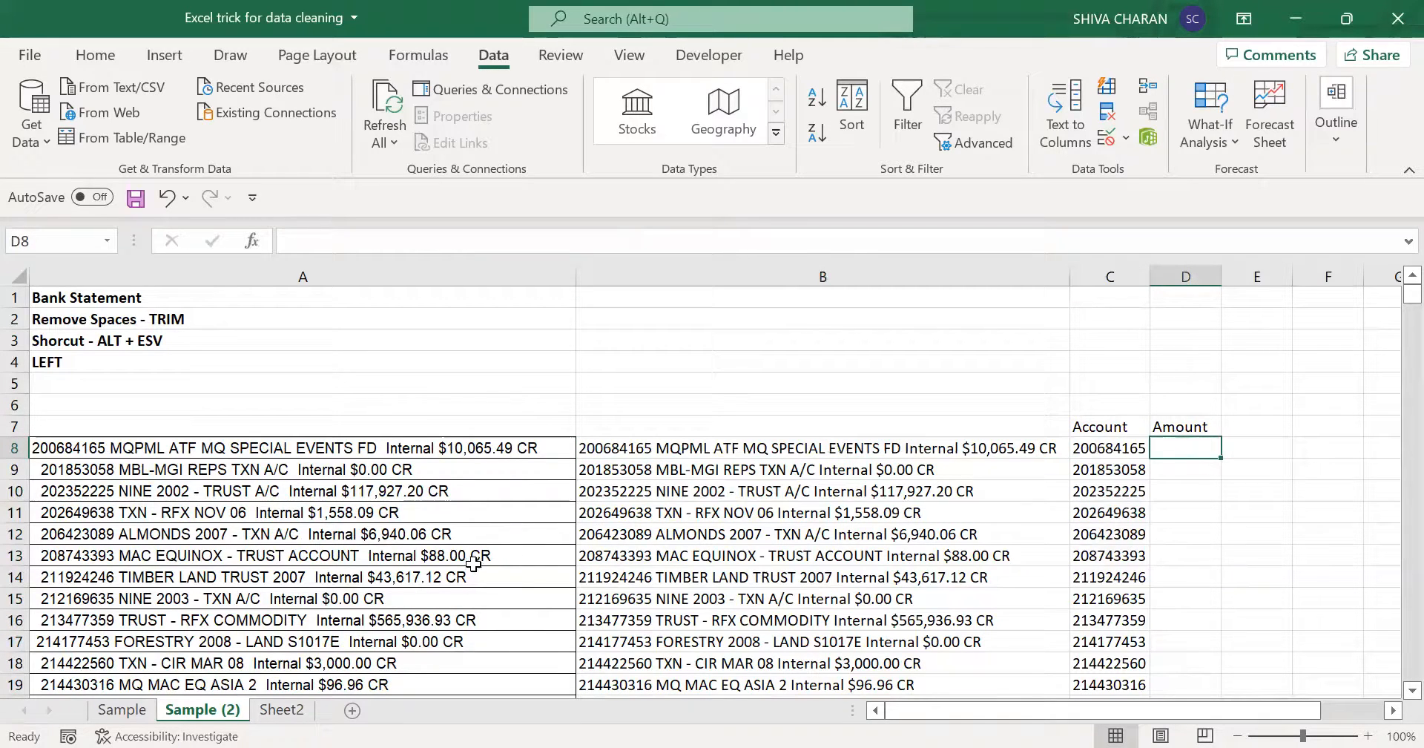
pyautogui.click(822, 445)
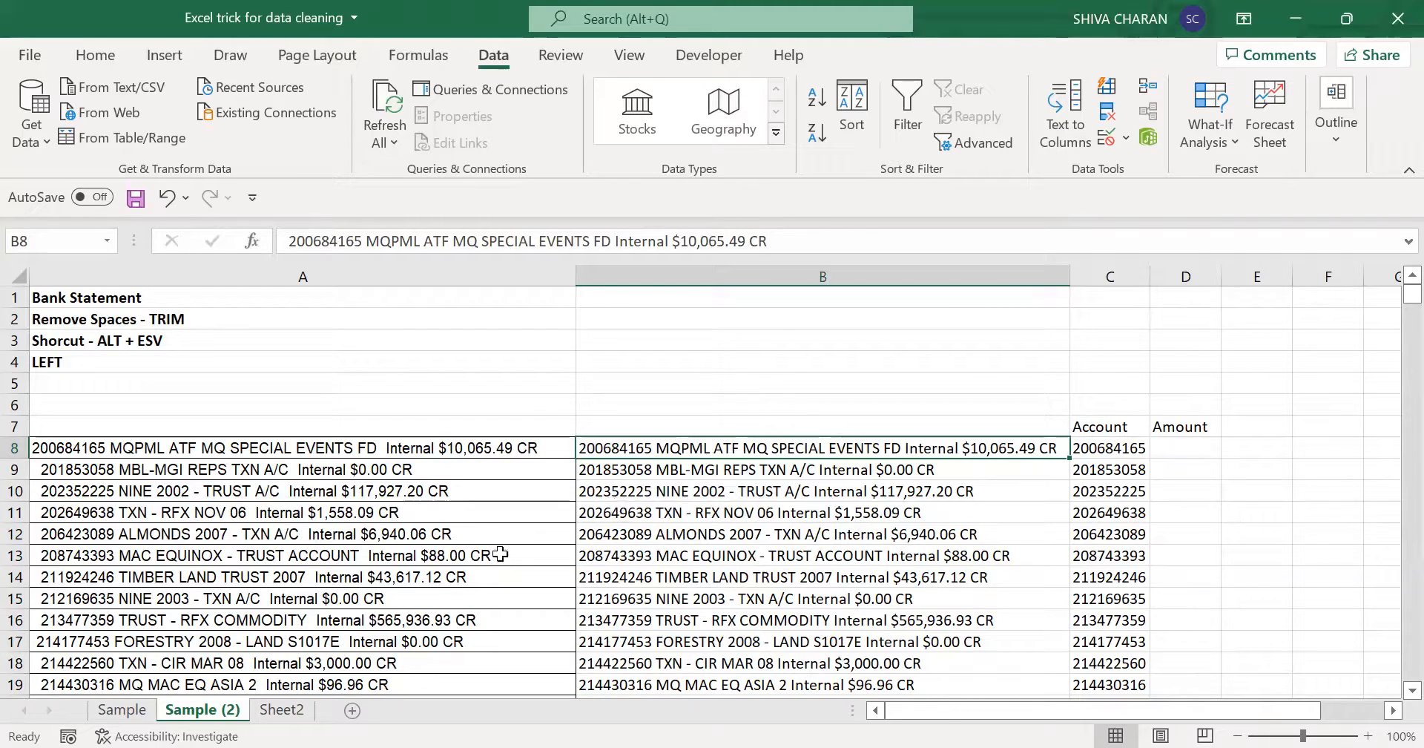
pyautogui.click(120, 709)
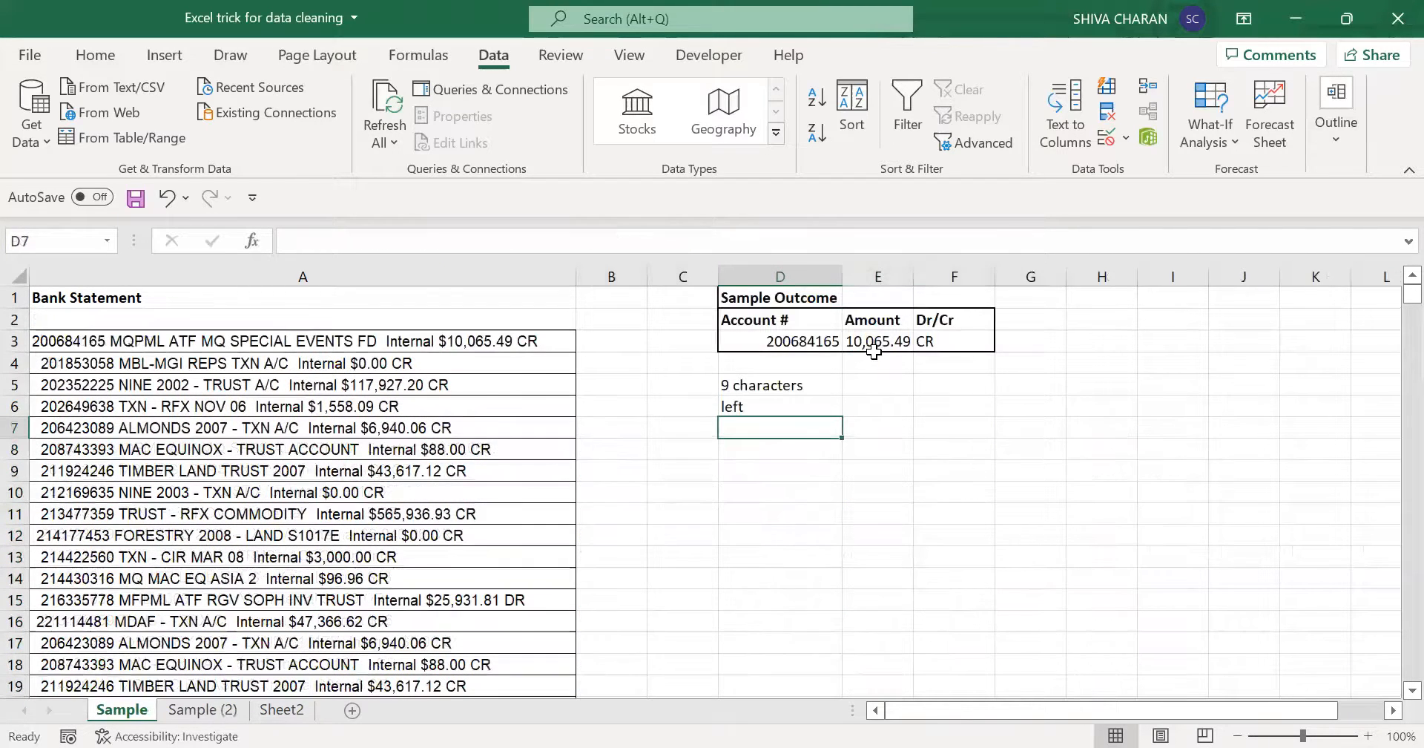
pyautogui.click(879, 343)
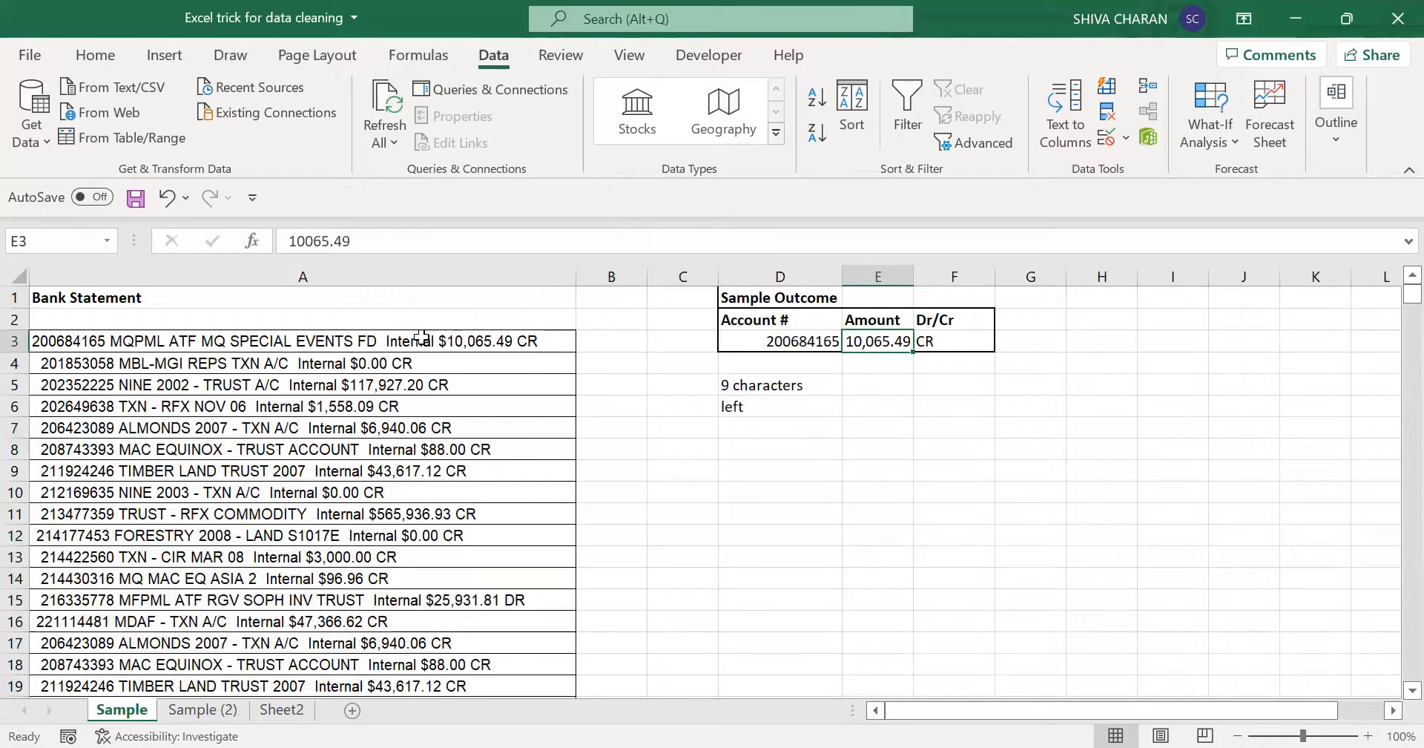
# - Enter the note "$ - eliminated" in D7 of the Sample sheet and return to Sample (2)
pyautogui.click(762, 429)
pyautogui.write('$')
pyautogui.press('Return')
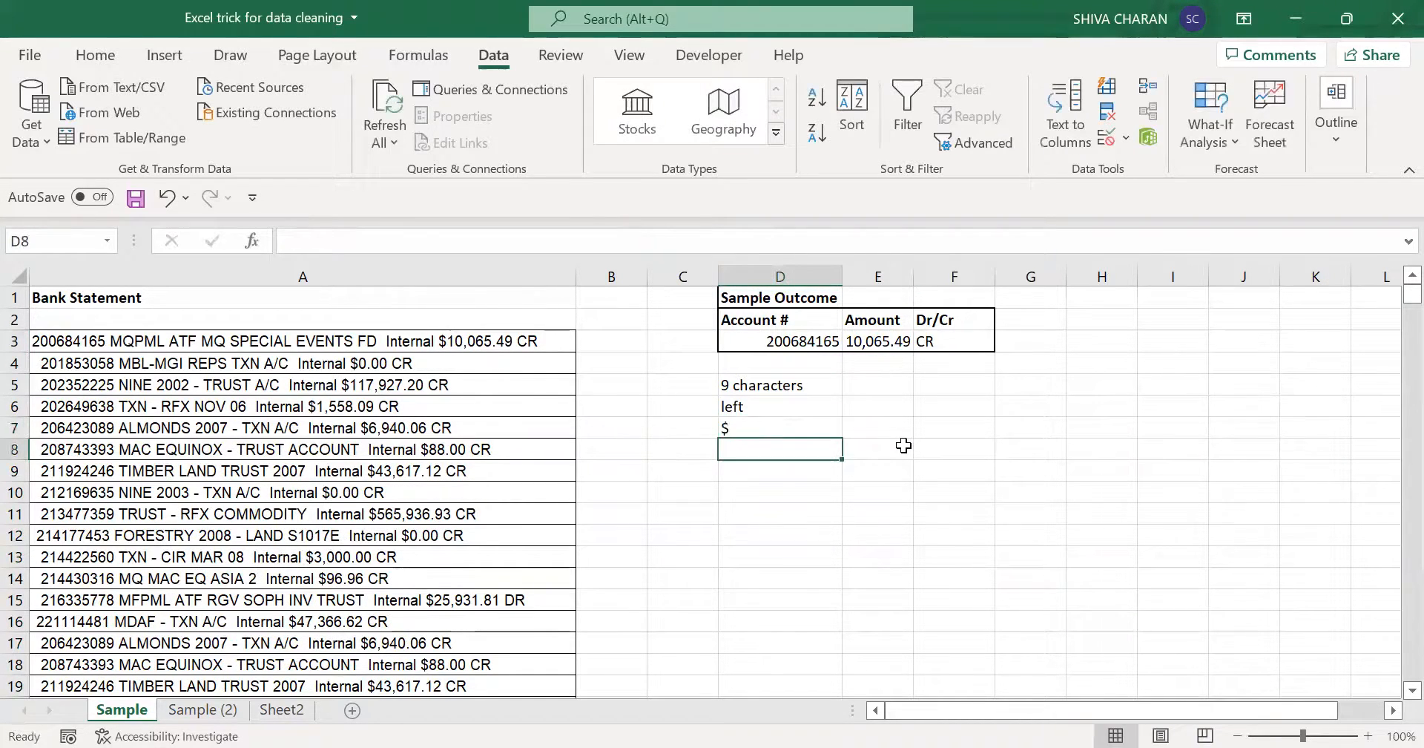
pyautogui.doubleClick(792, 429)
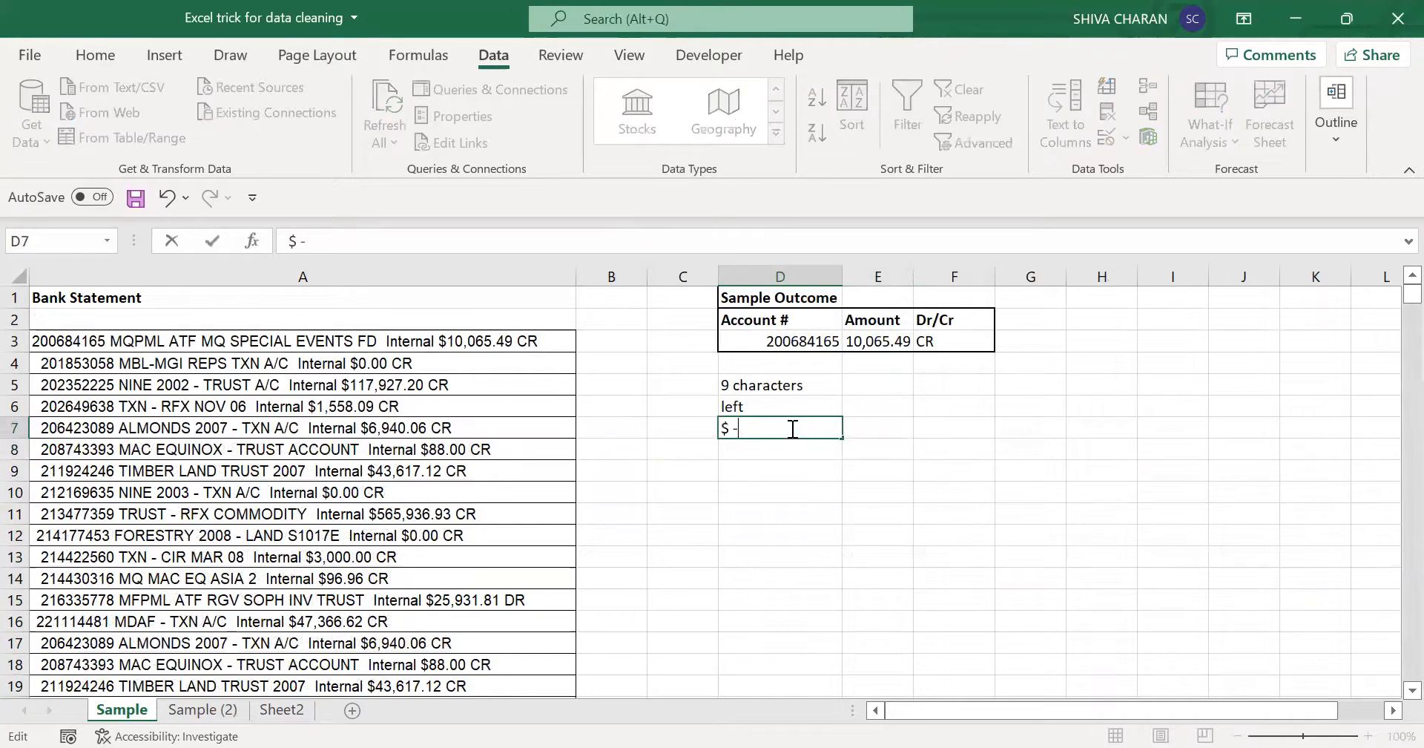
pyautogui.write('-e')
pyautogui.press('BackSpace')
pyautogui.write('elimi')
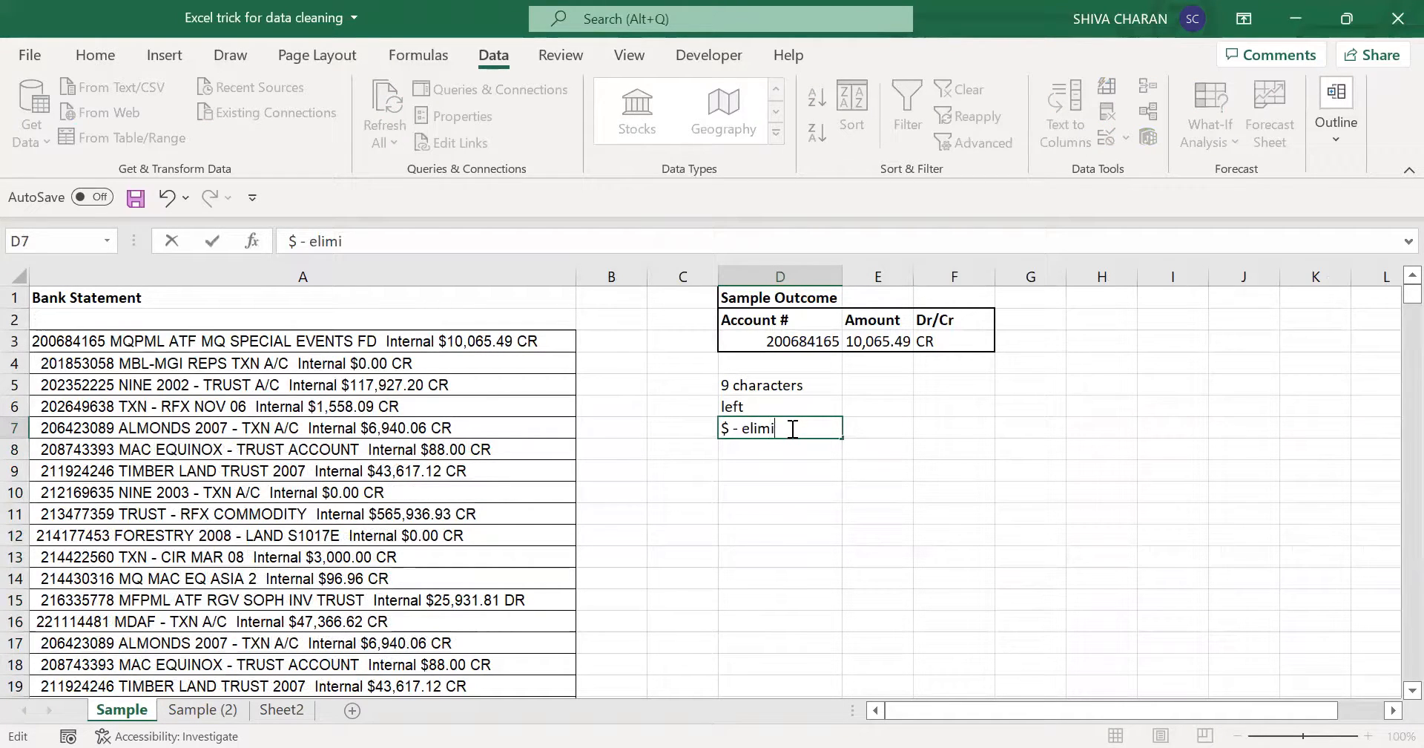
pyautogui.write('nated')
pyautogui.press('Return')
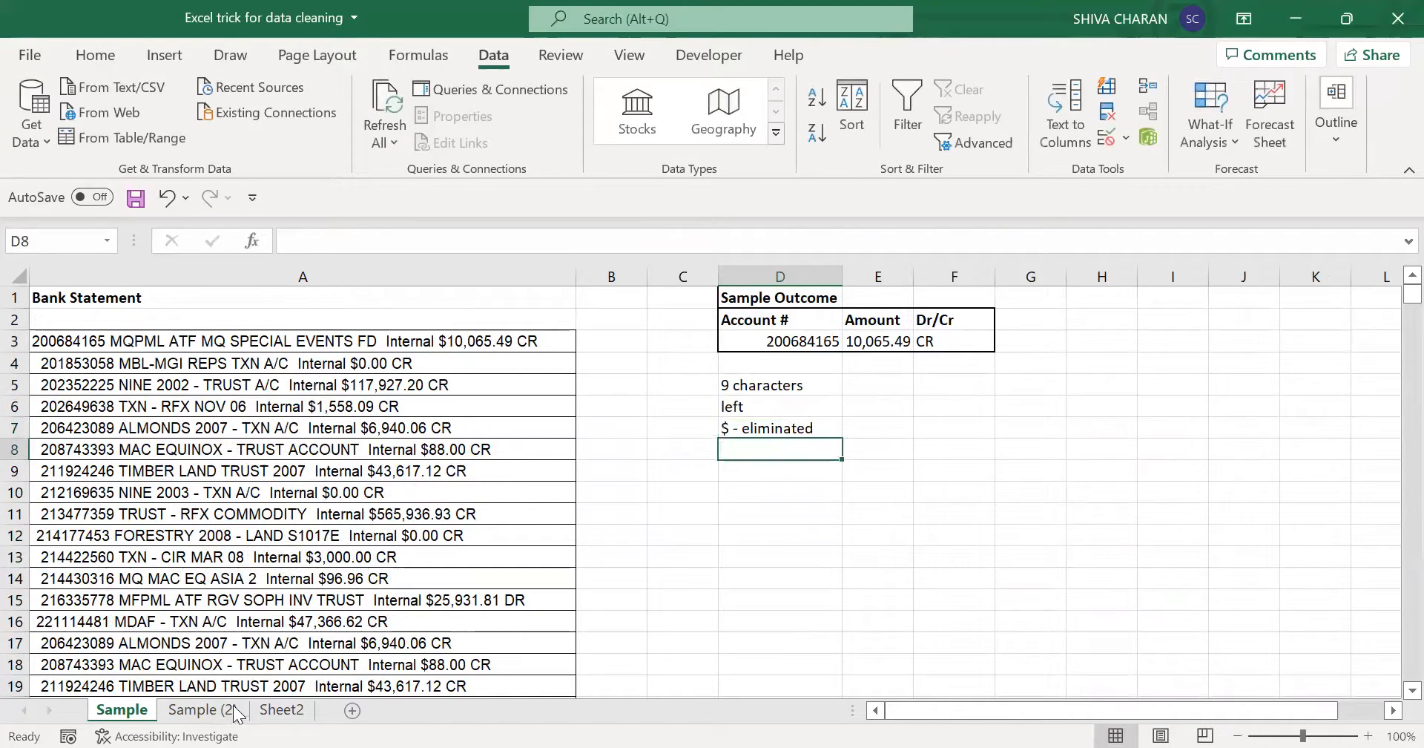
pyautogui.click(199, 710)
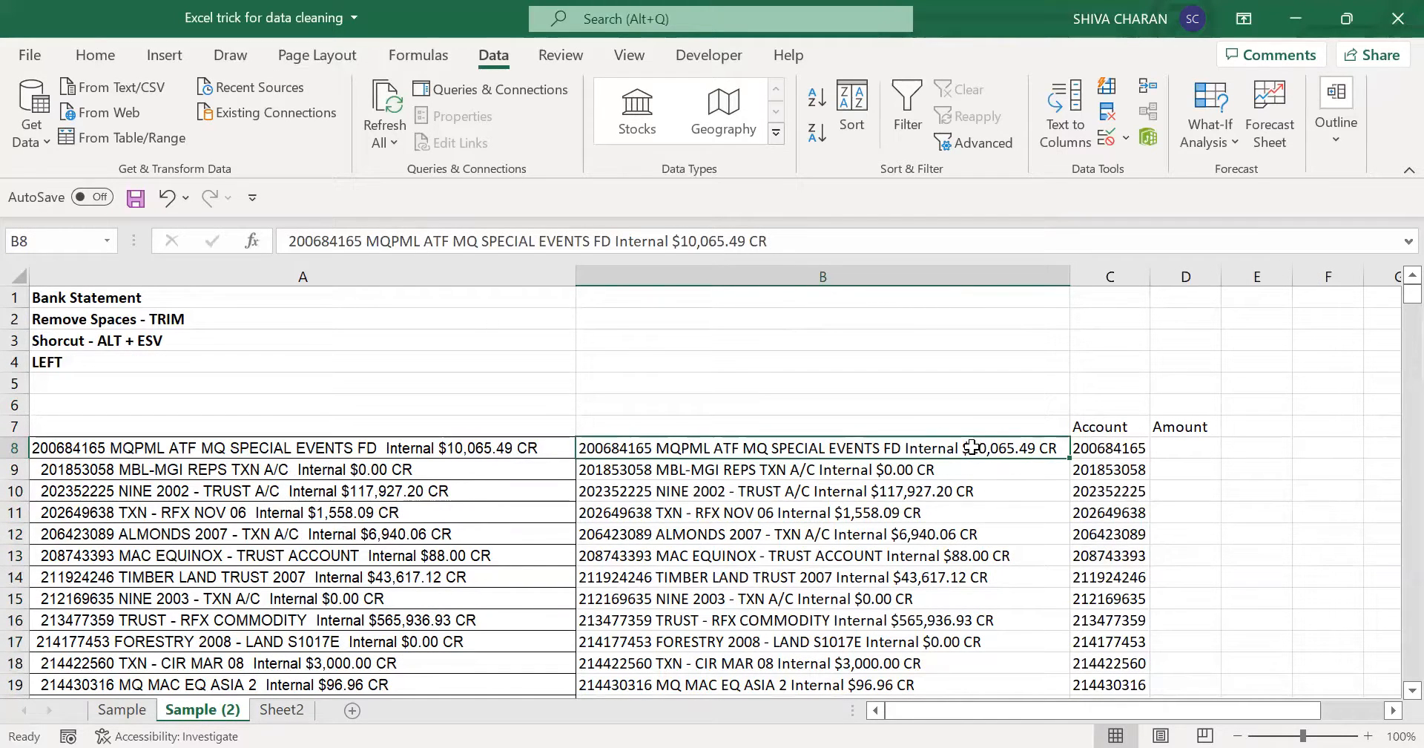
# - Examine the amount portion after the $ sign in the statement line in B8
pyautogui.press('F2')
pyautogui.moveTo(972, 448); pyautogui.dragTo(1037, 448)
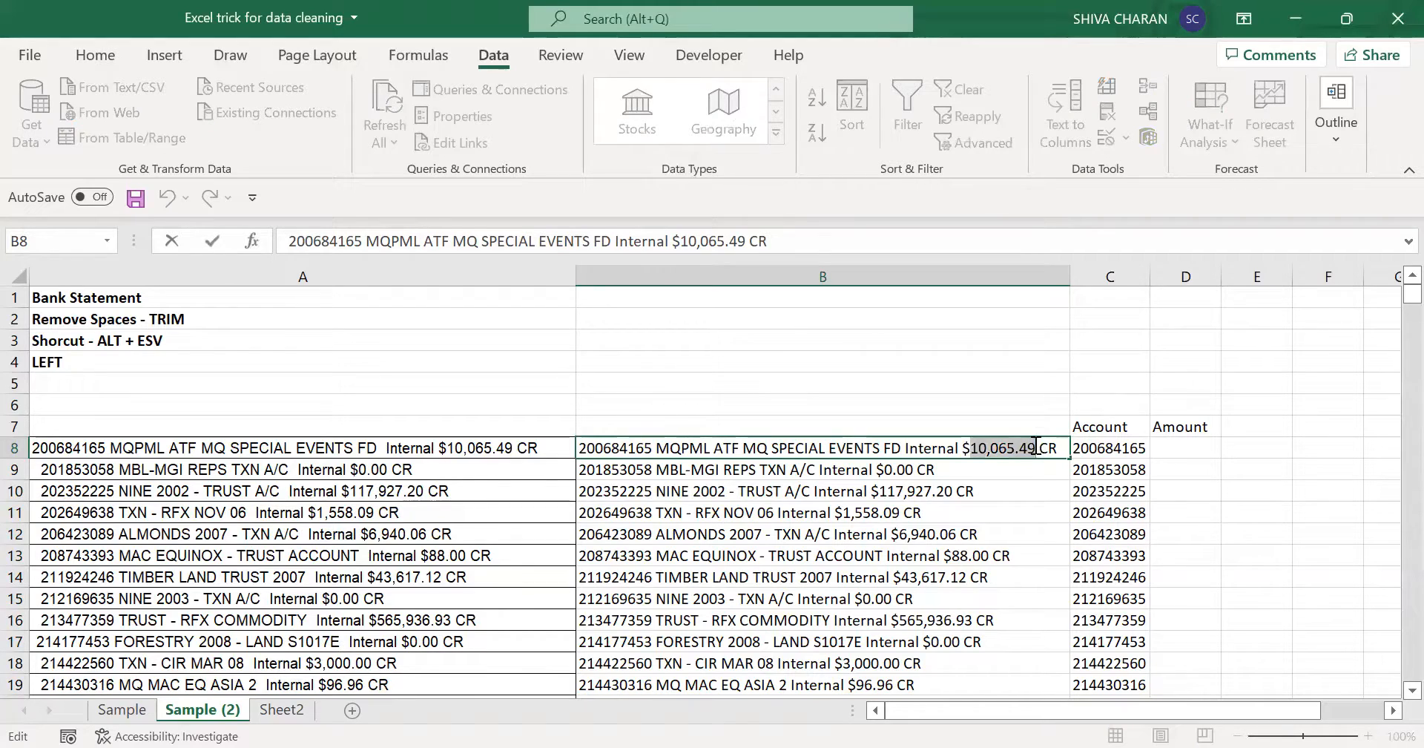
pyautogui.click(1034, 511)
# - Set up Text to Columns for the statement lines from B8 down, delimited by "$" instead of spaces
pyautogui.click(929, 447)
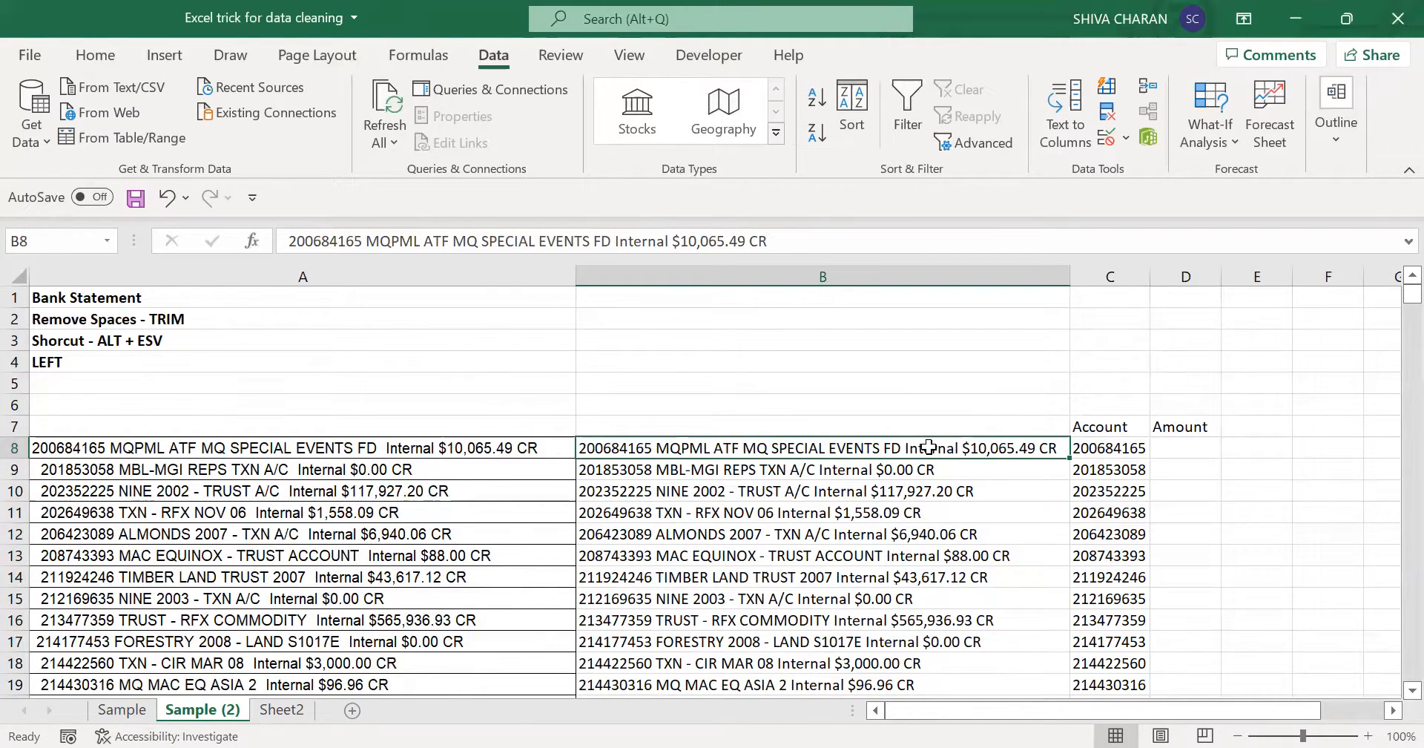
pyautogui.hotkey('ctrl', 'shift', 'Down')
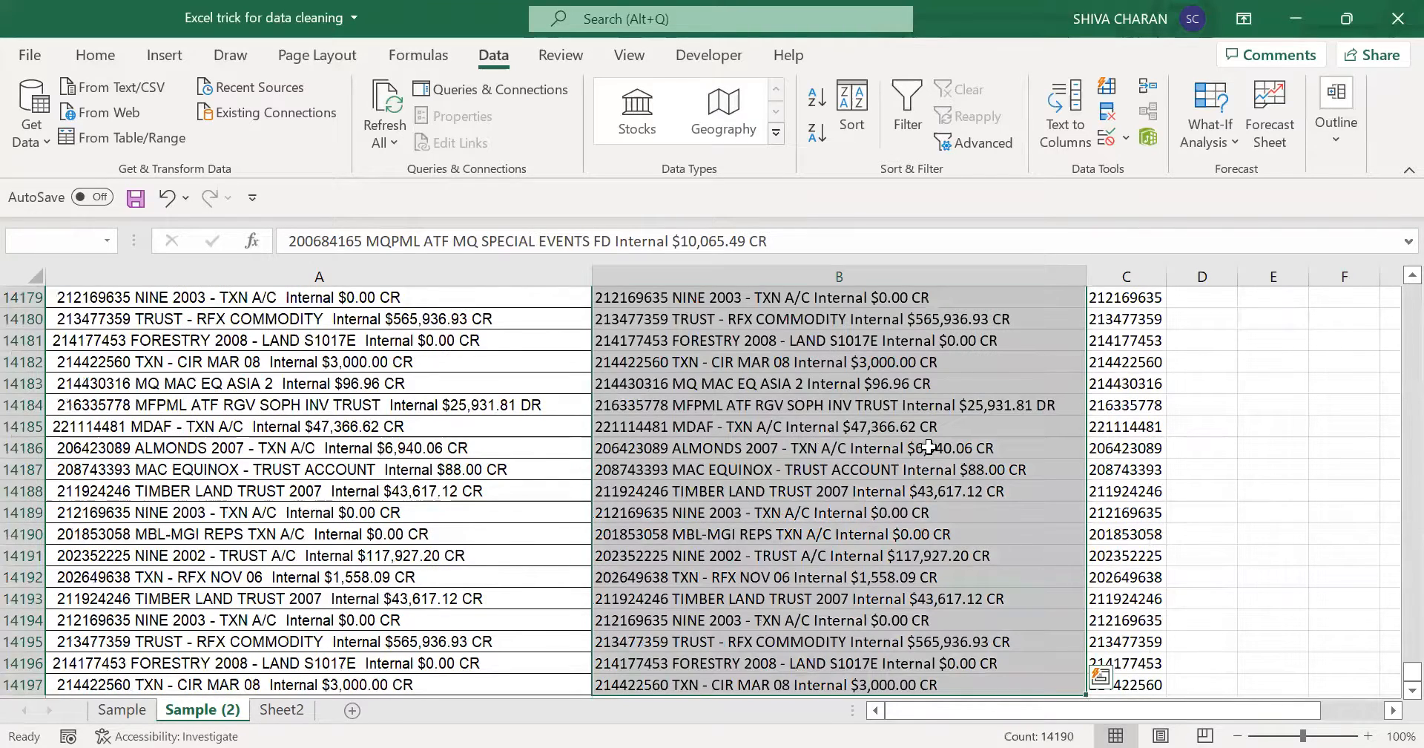
pyautogui.hotkey('ctrl', 'BackSpace')
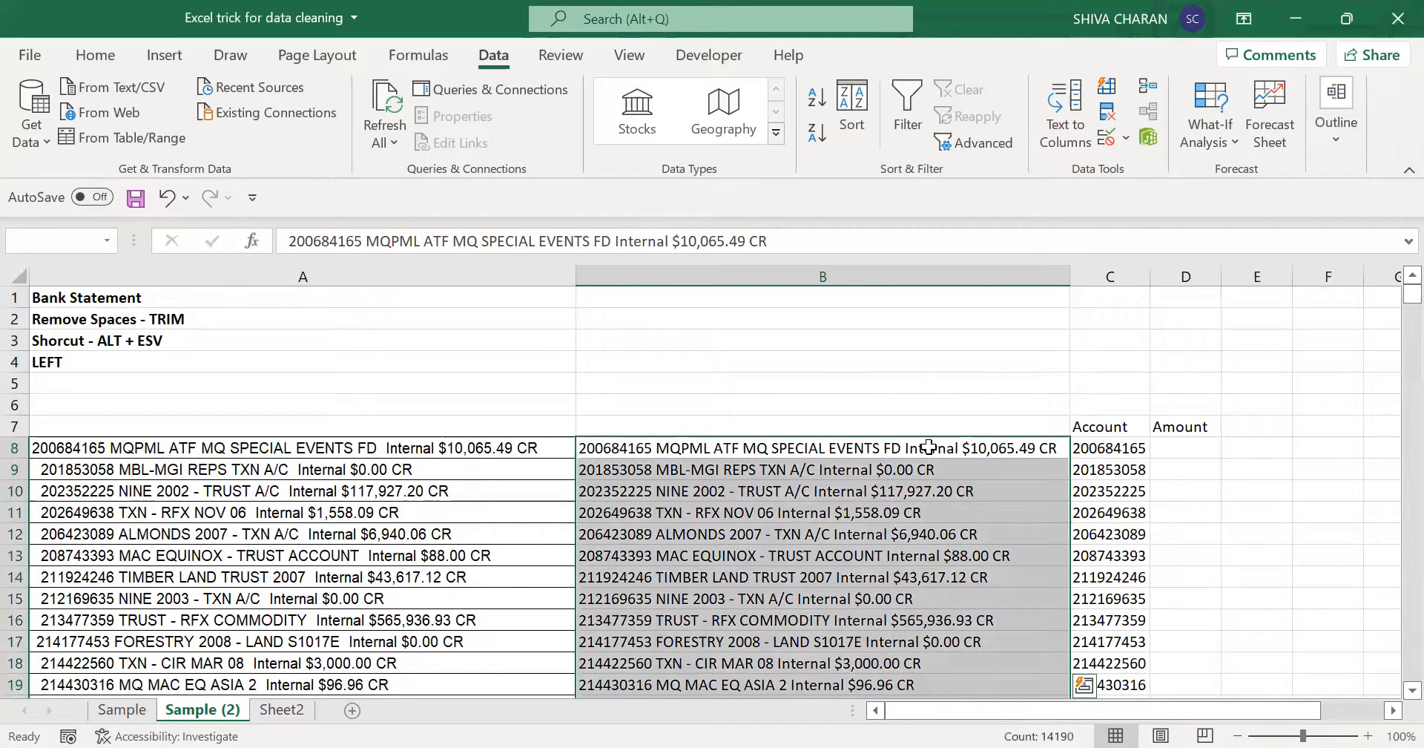
pyautogui.click(1070, 123)
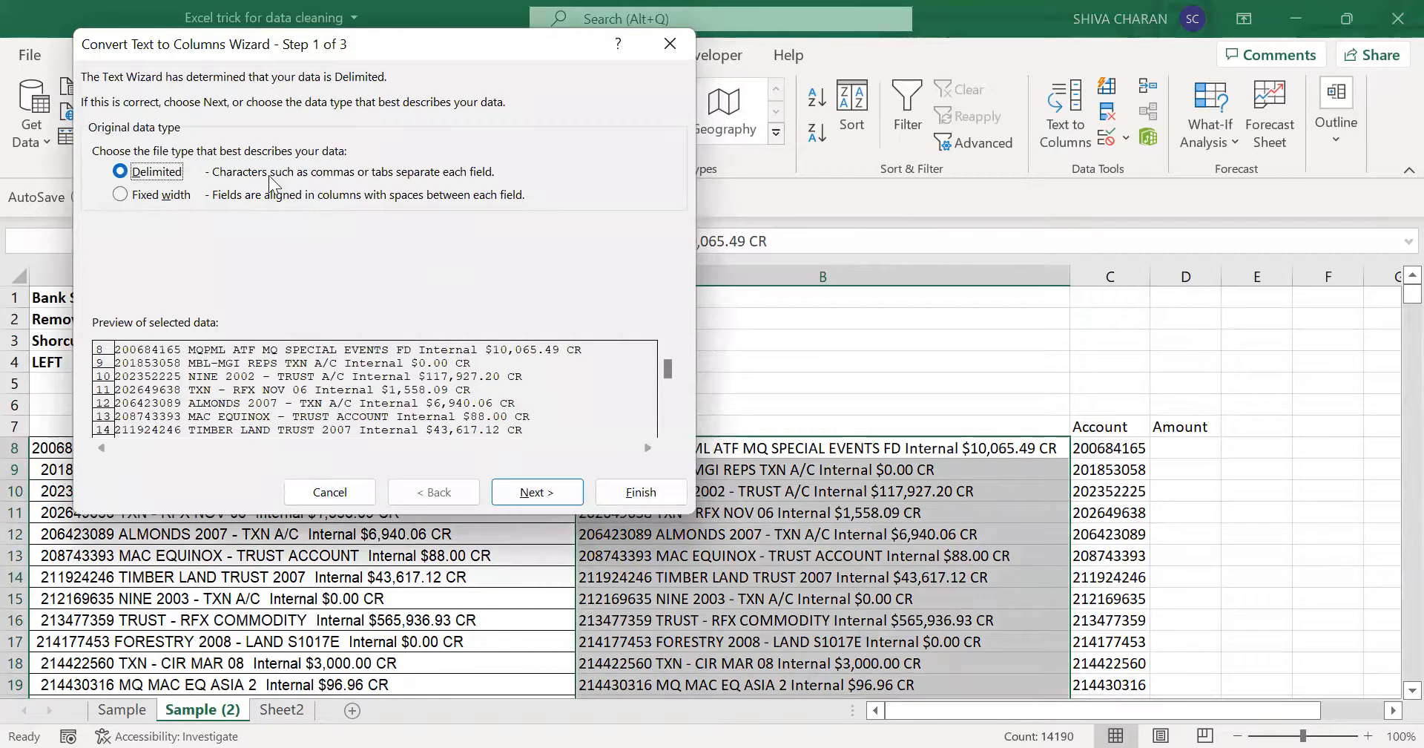
pyautogui.click(520, 492)
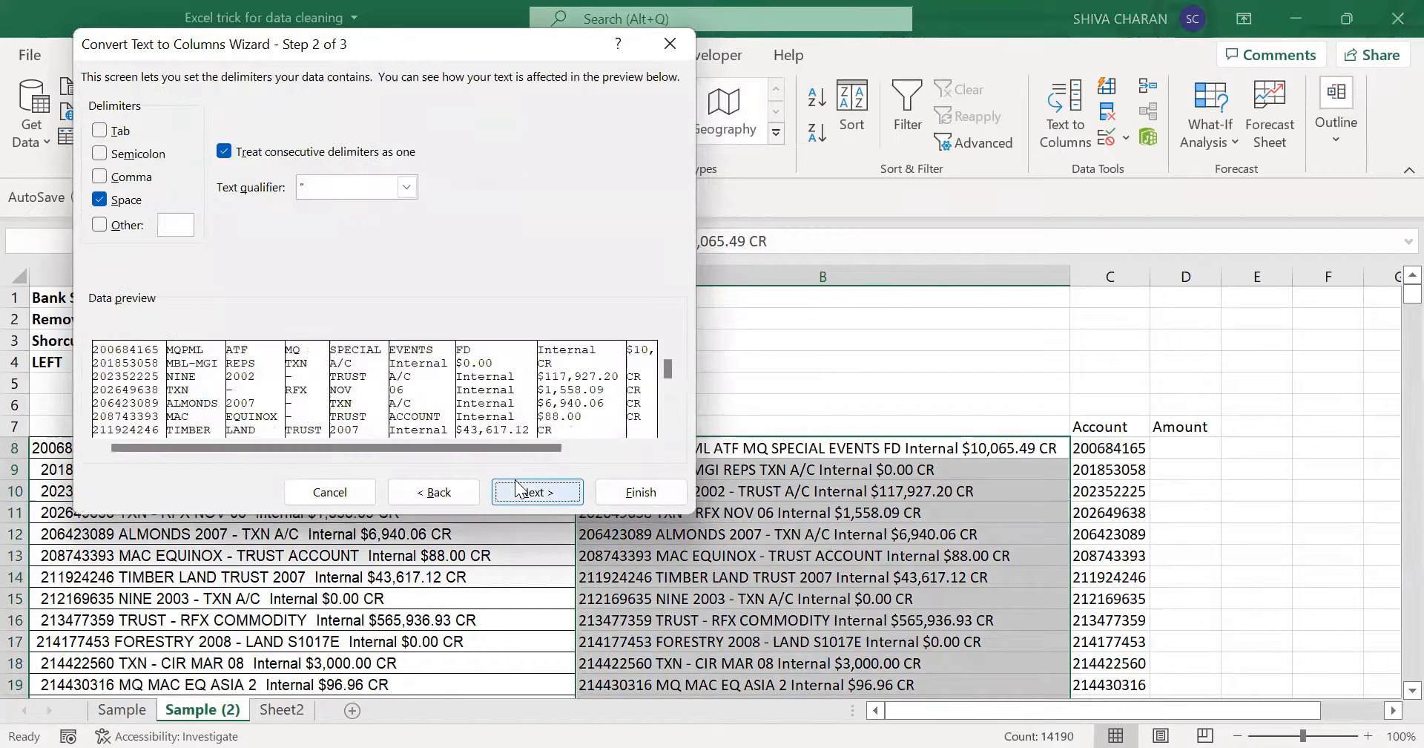
pyautogui.click(100, 199)
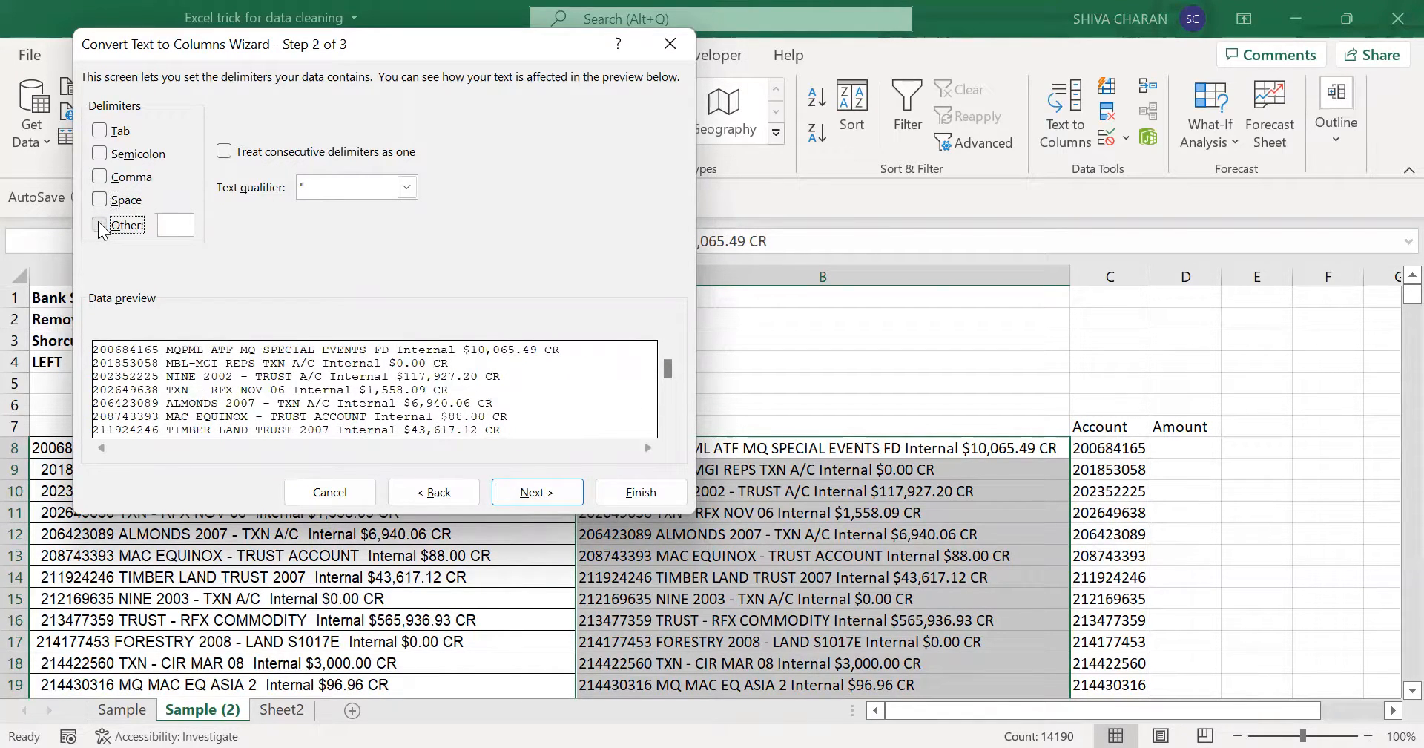
pyautogui.click(100, 225)
pyautogui.write('$')
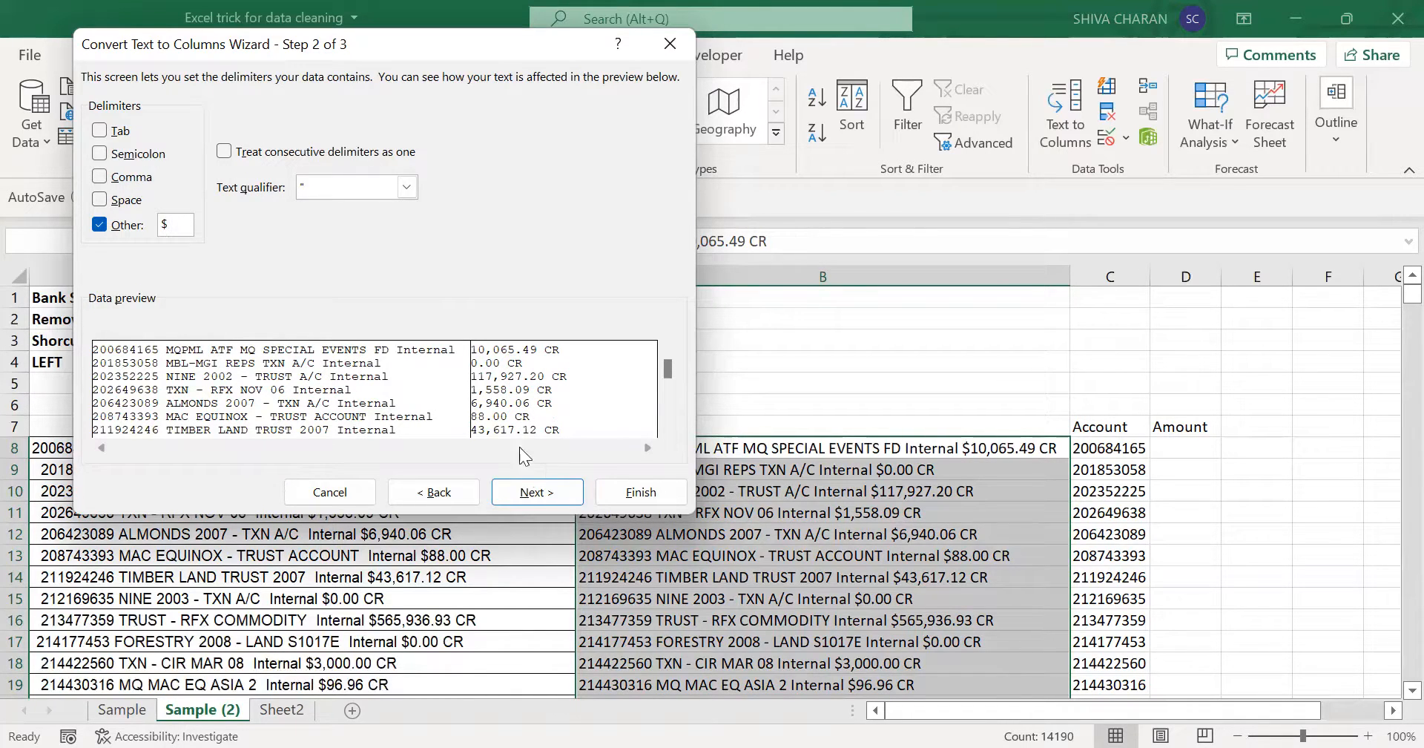
# - Skip the first column of the split and output the remaining amount column starting at D8
pyautogui.click(558, 493)
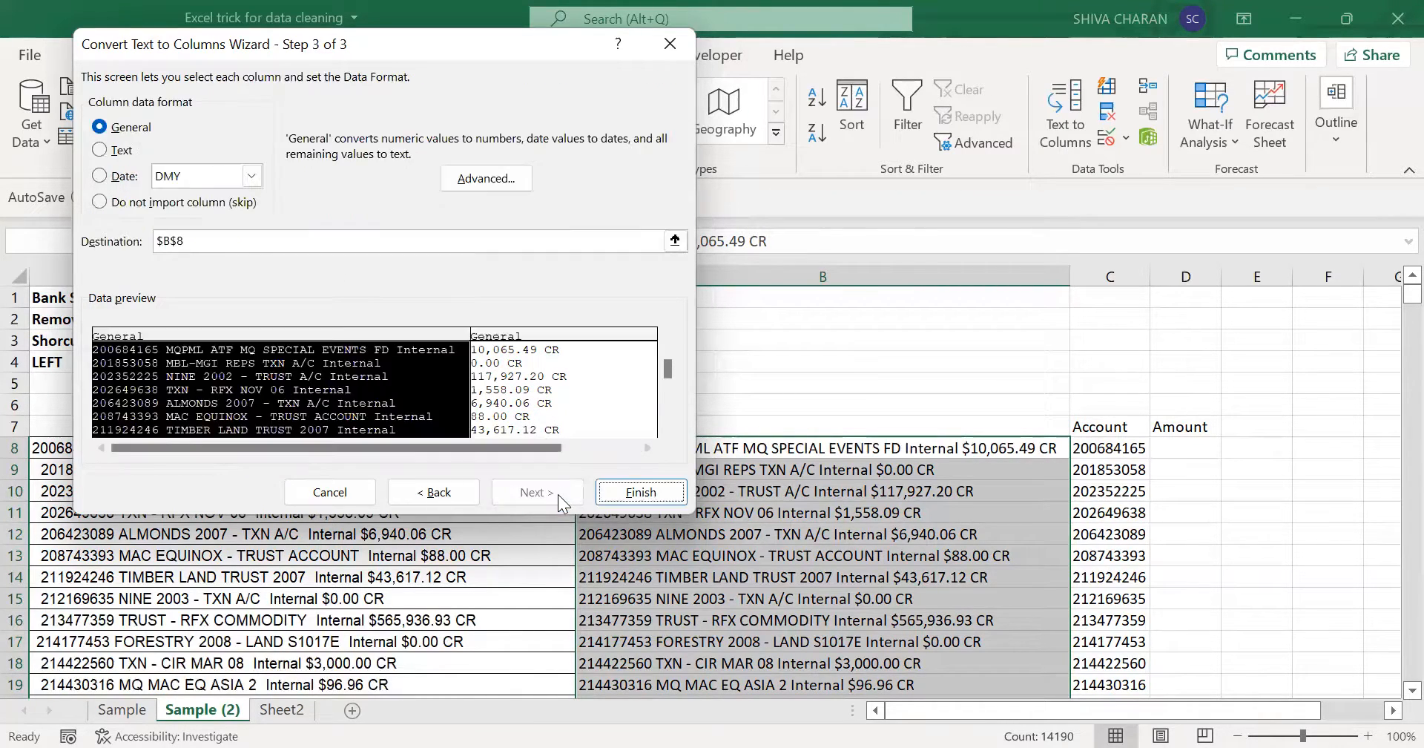
pyautogui.click(99, 206)
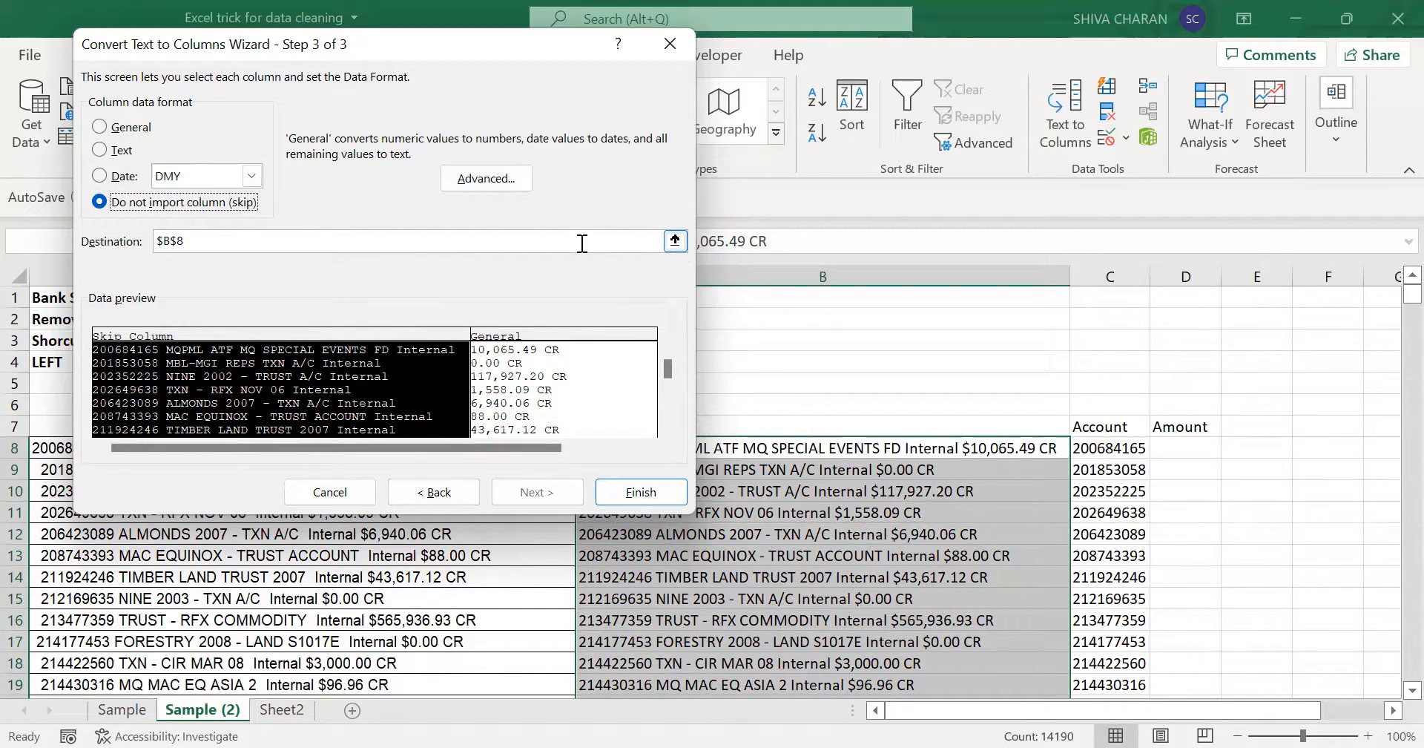
pyautogui.click(675, 240)
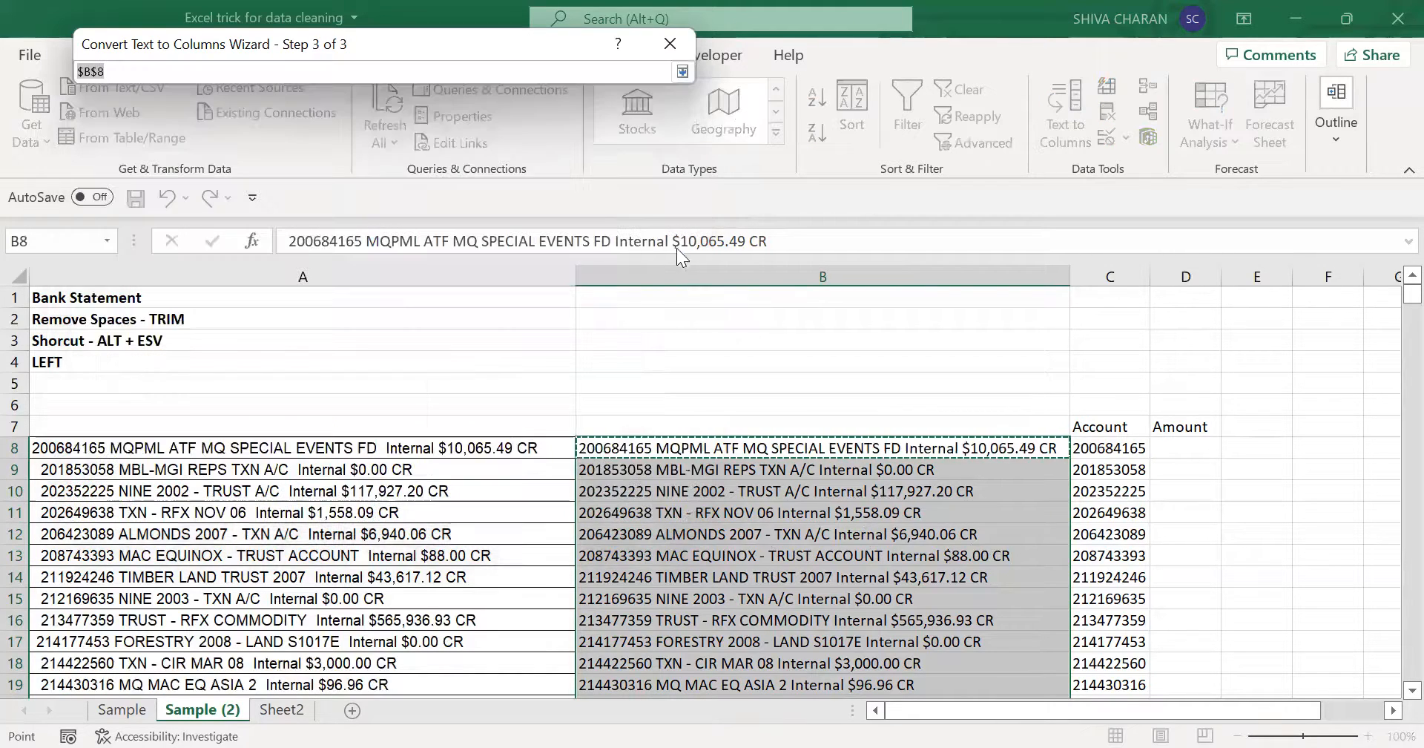
pyautogui.click(1181, 446)
pyautogui.press('Return')
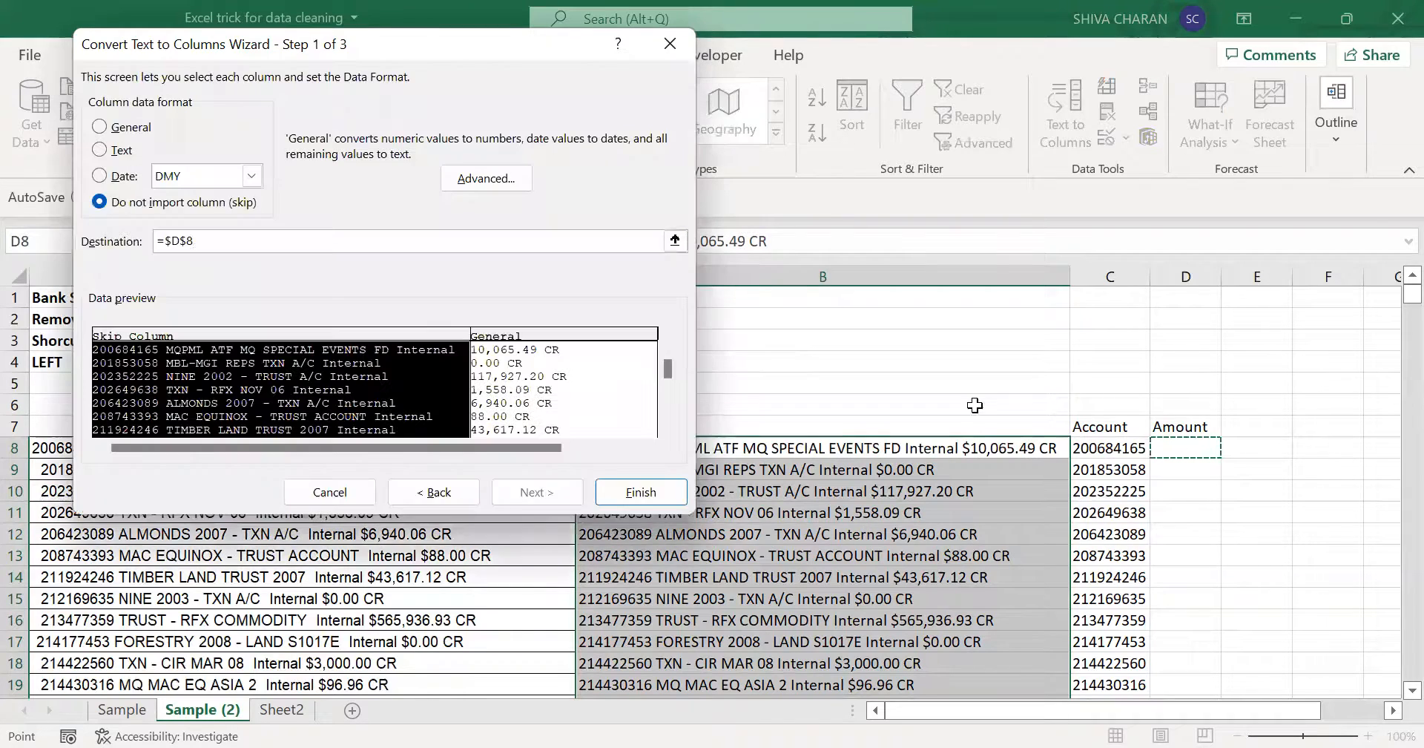
pyautogui.click(635, 494)
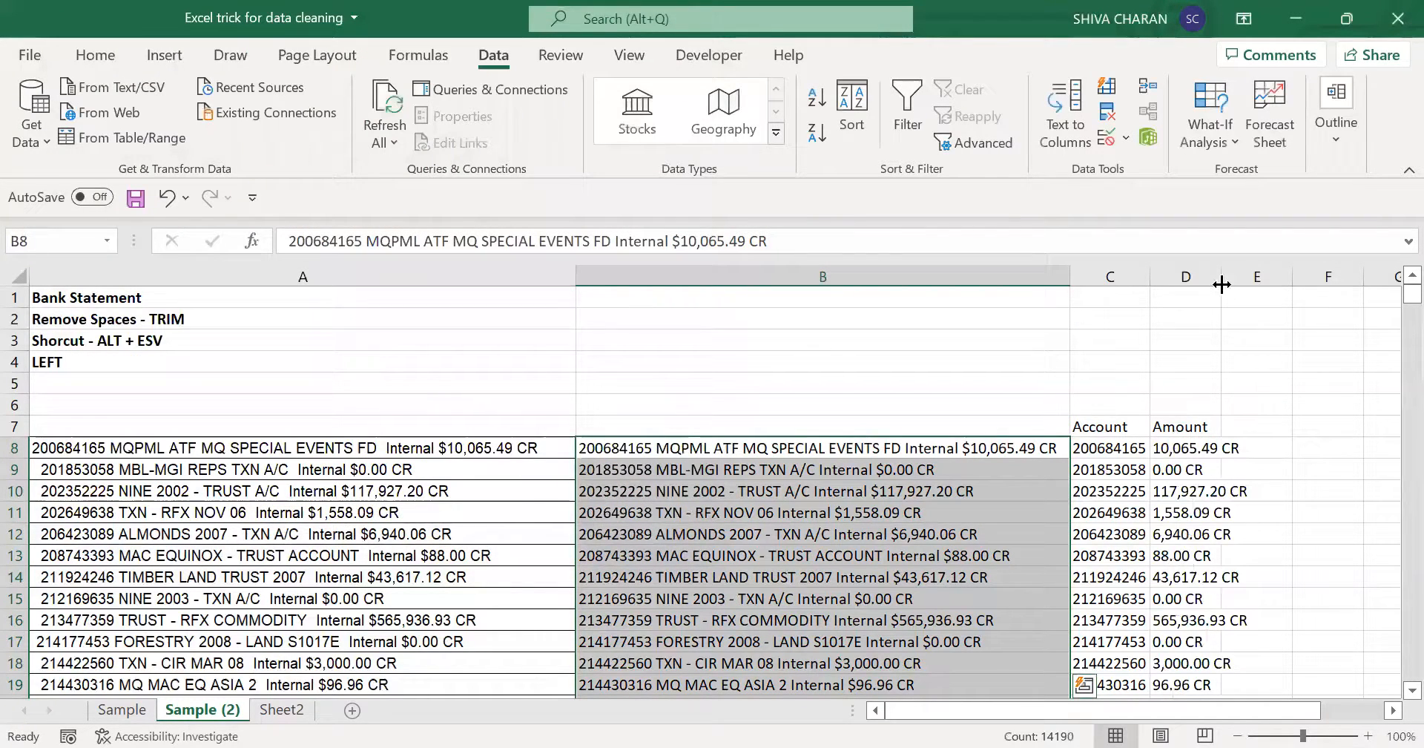
# - Autofit the width of column D and compare the extracted text in D8 with the statement line in B8
pyautogui.doubleClick(1220, 276)
pyautogui.click(1195, 448)
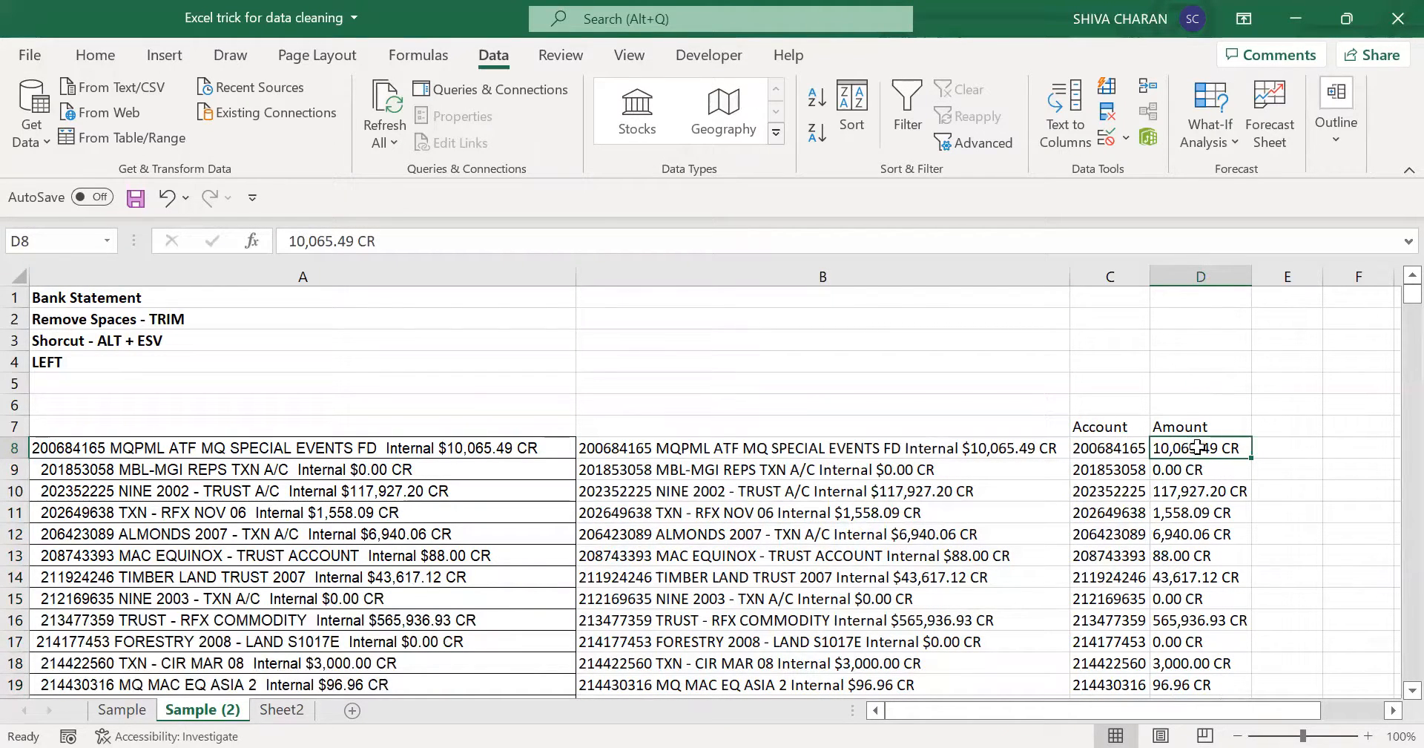
pyautogui.click(941, 444)
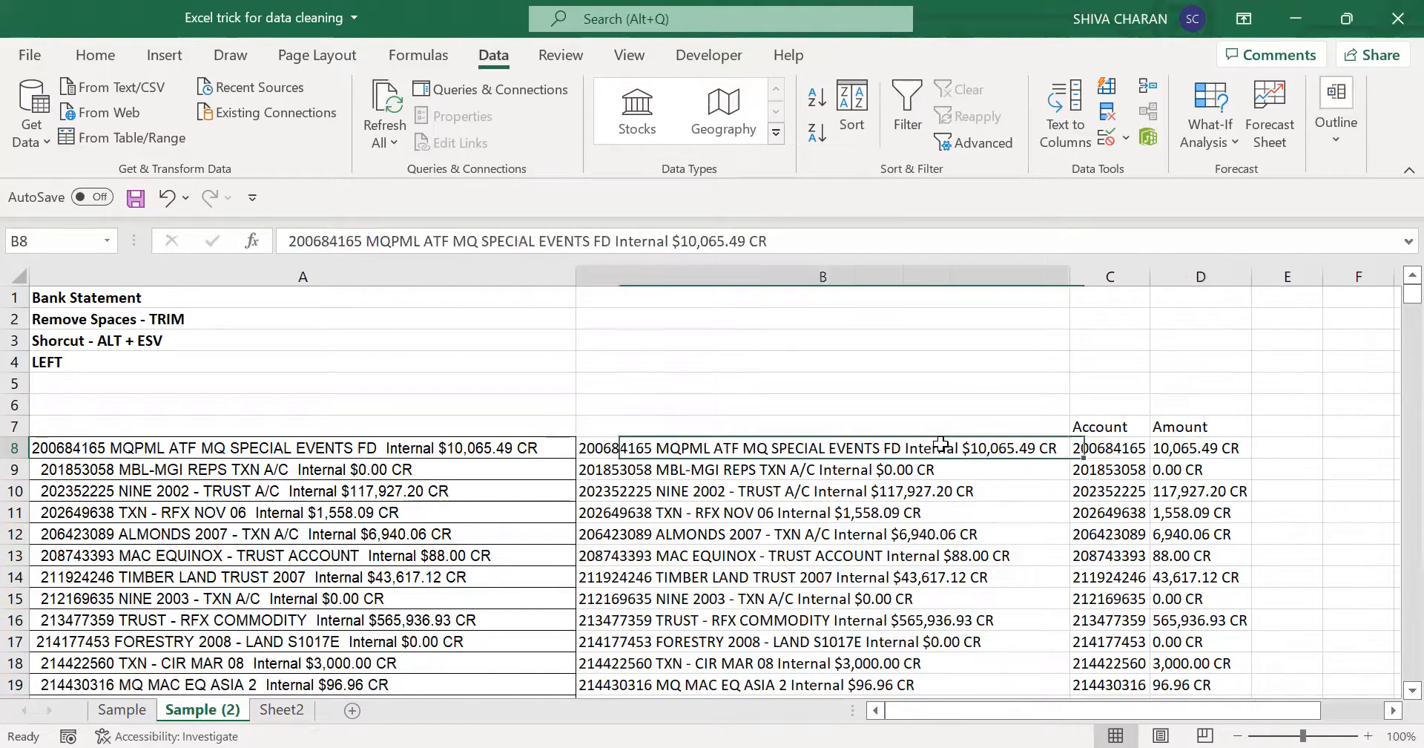
pyautogui.click(1190, 449)
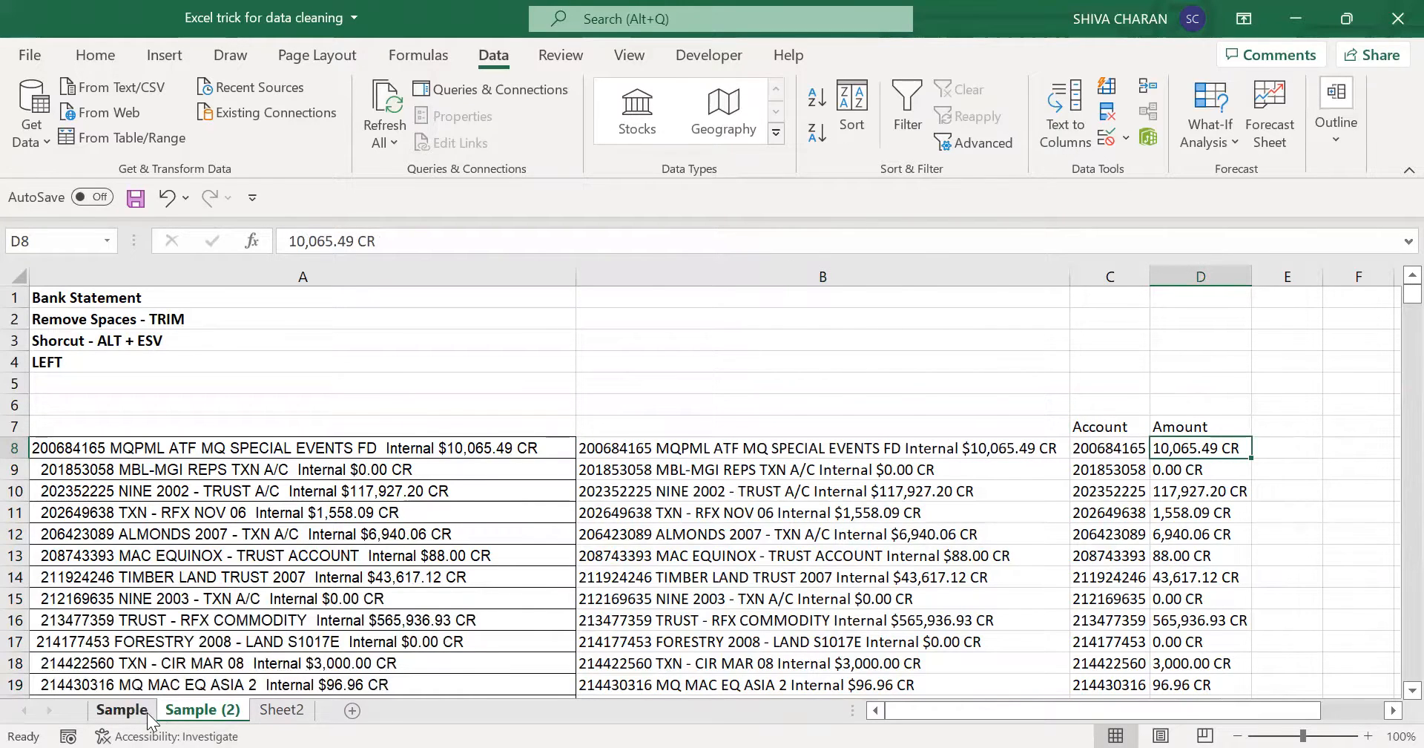
# - Check the Dr/Cr column of the Sample Outcome on the Sample sheet and return to the statement line in Sample (2)
pyautogui.click(123, 710)
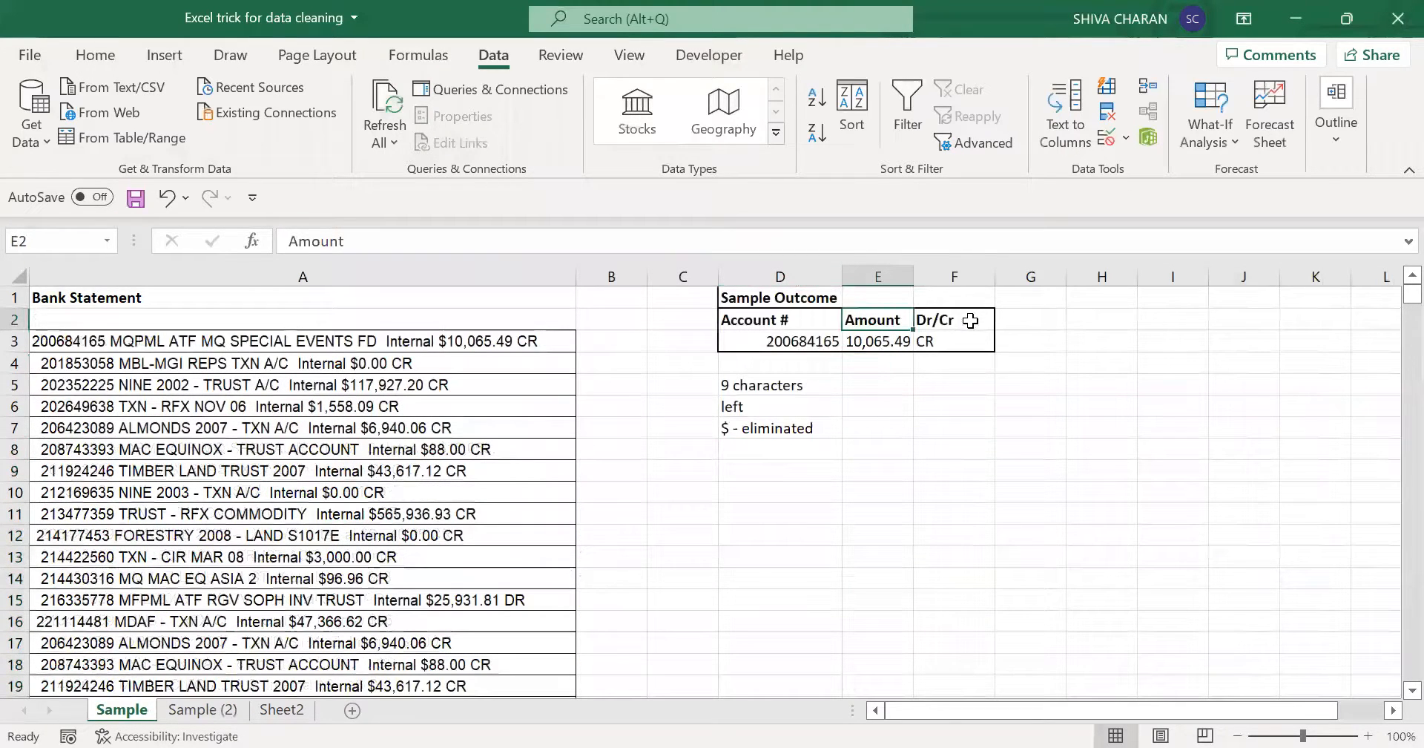
pyautogui.click(971, 319)
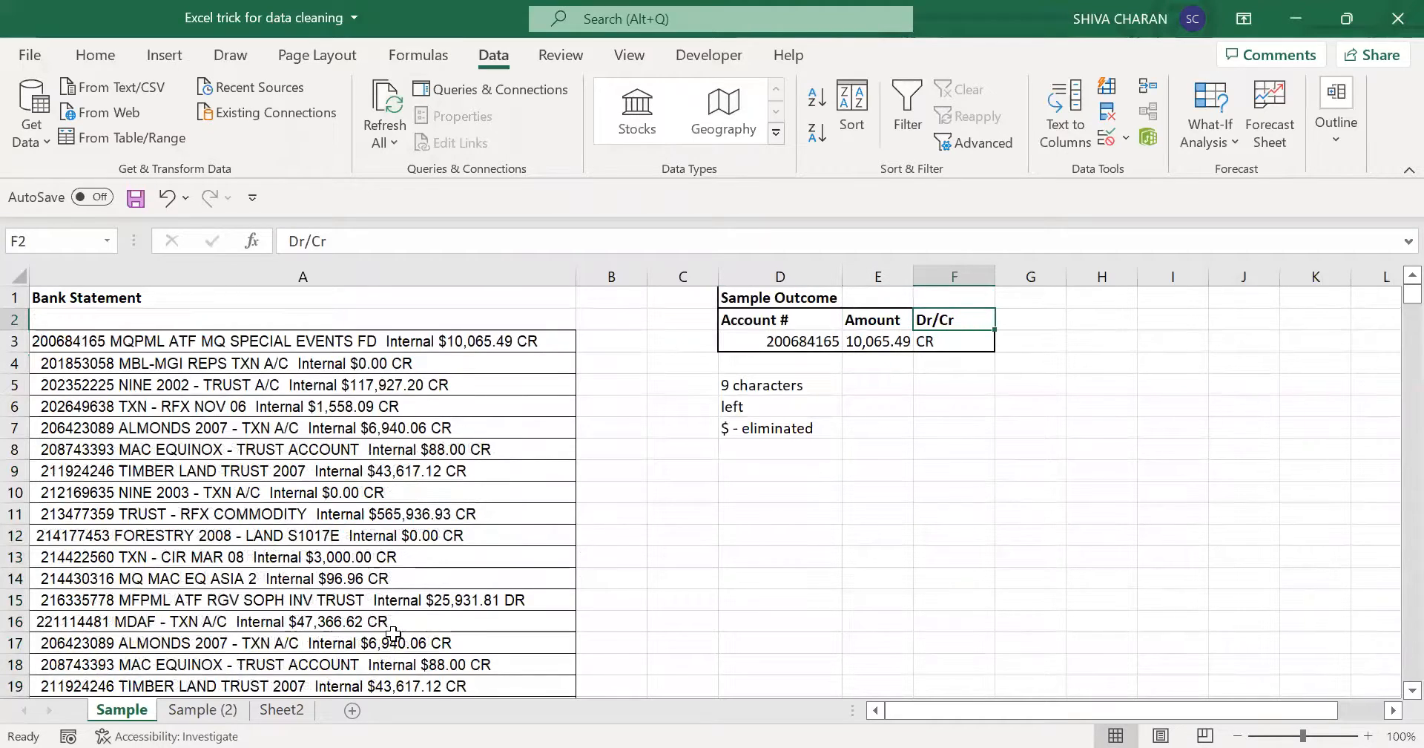
pyautogui.click(211, 714)
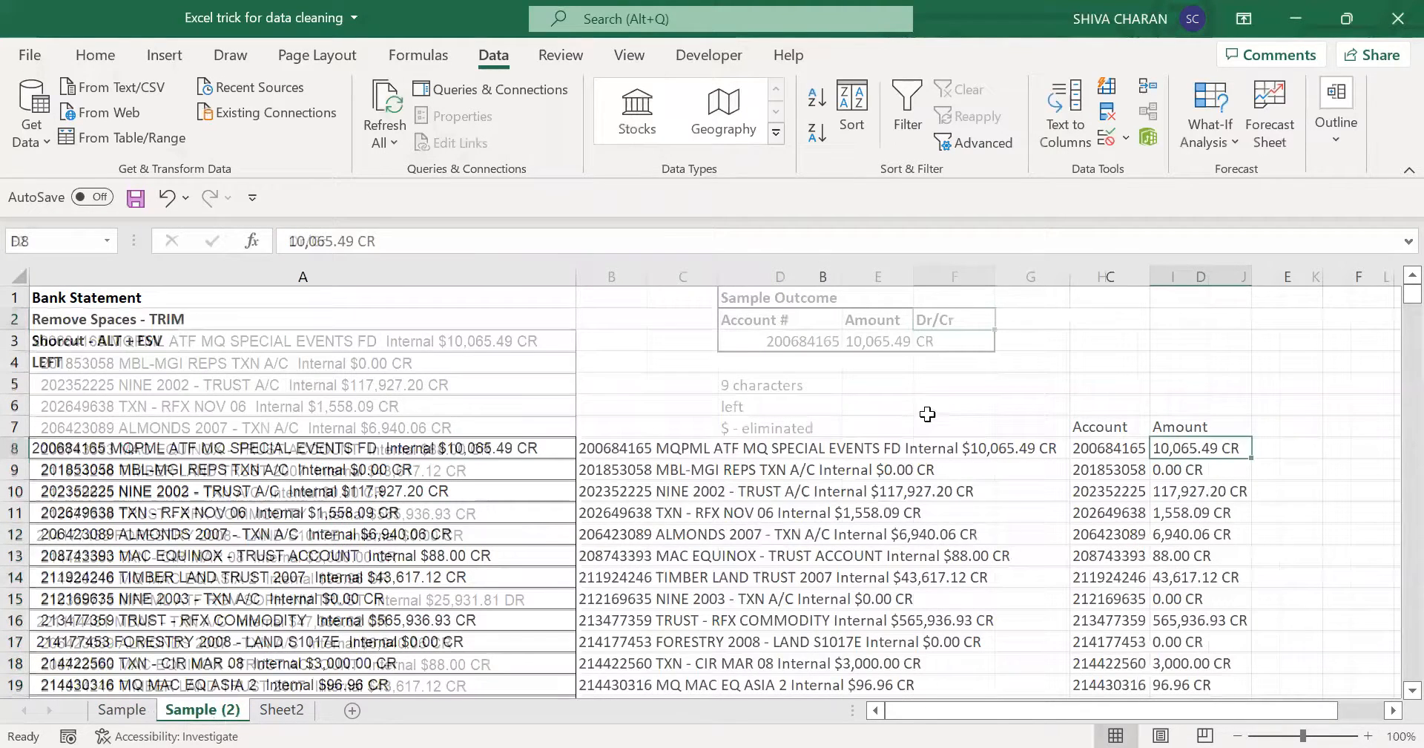
pyautogui.click(954, 448)
# - Split the amounts from D8 down with Text to Columns, using only space as delimiter, to separate the CR/DR indicator into column E
pyautogui.click(1200, 444)
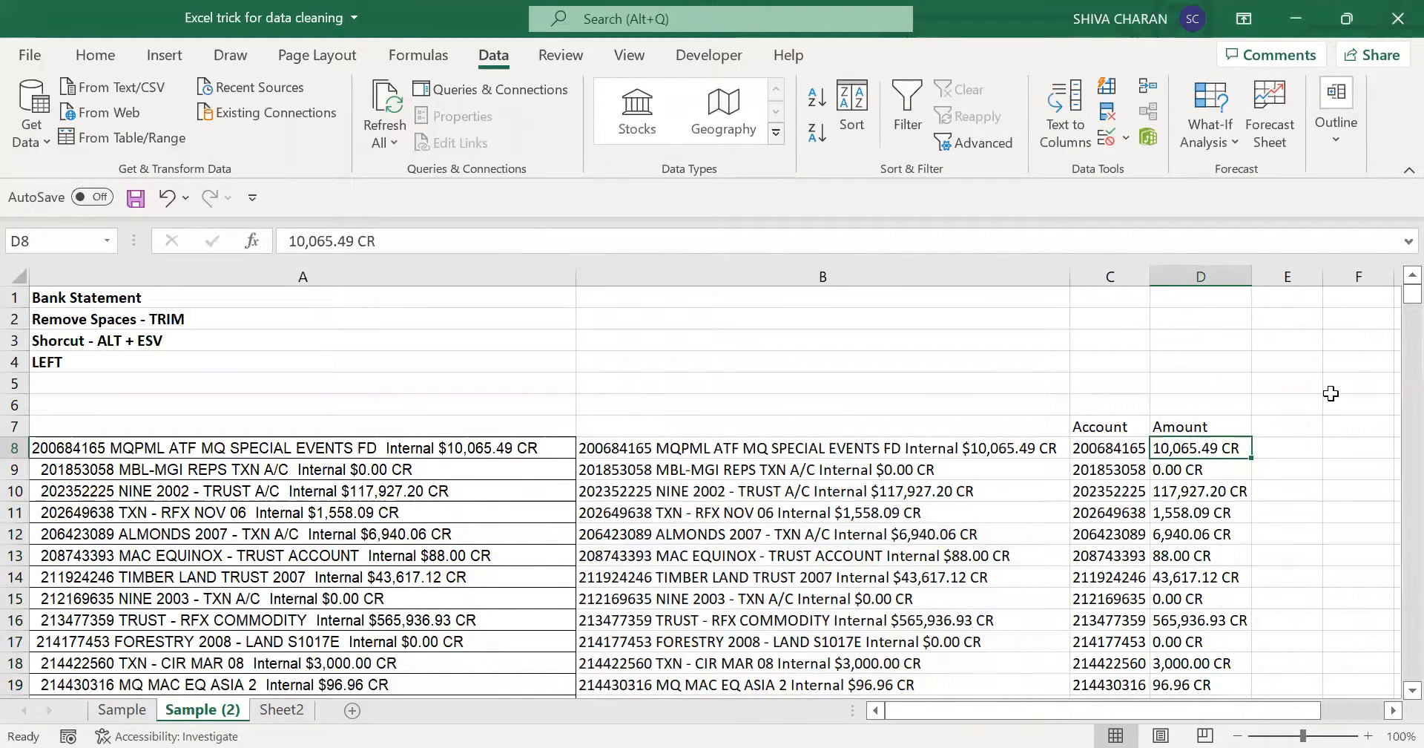
pyautogui.hotkey('ctrl', 'shift', 'Down')
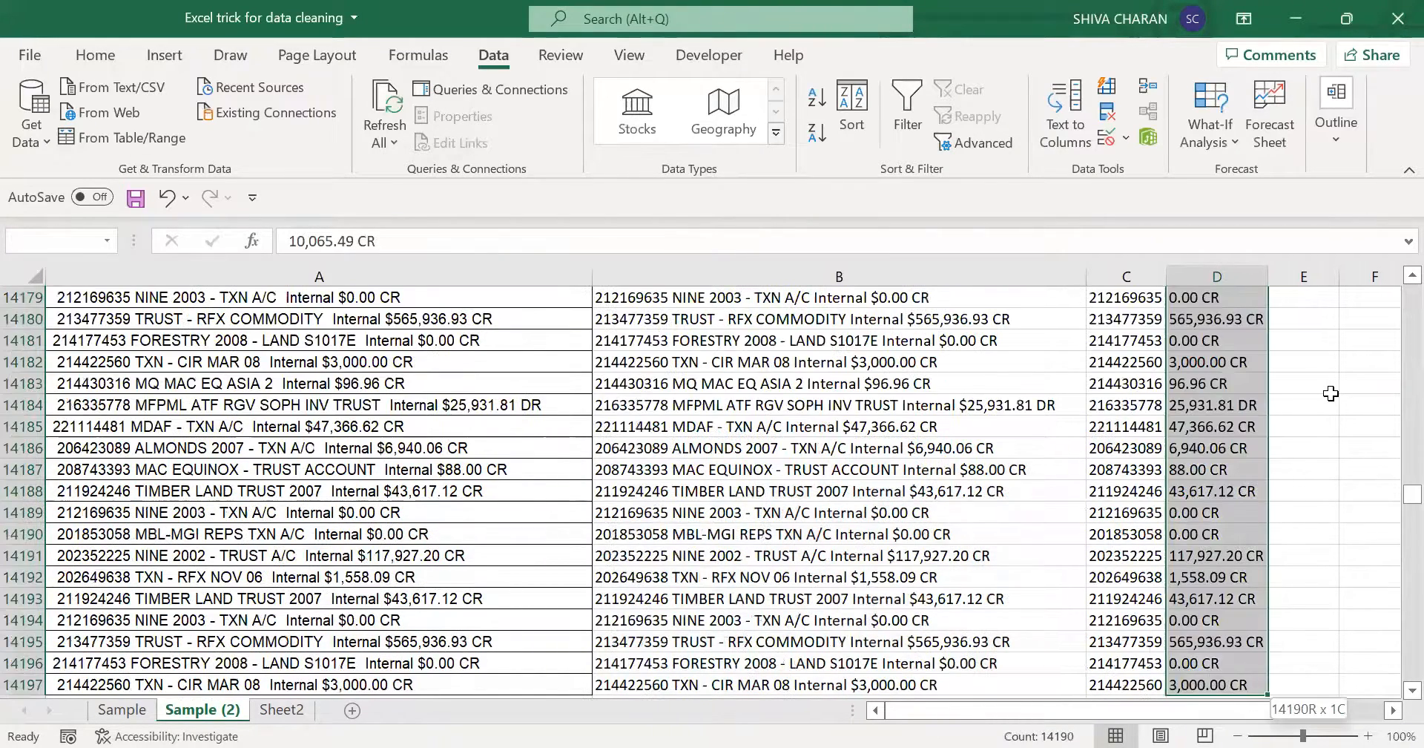
pyautogui.hotkey('ctrl', 'BackSpace')
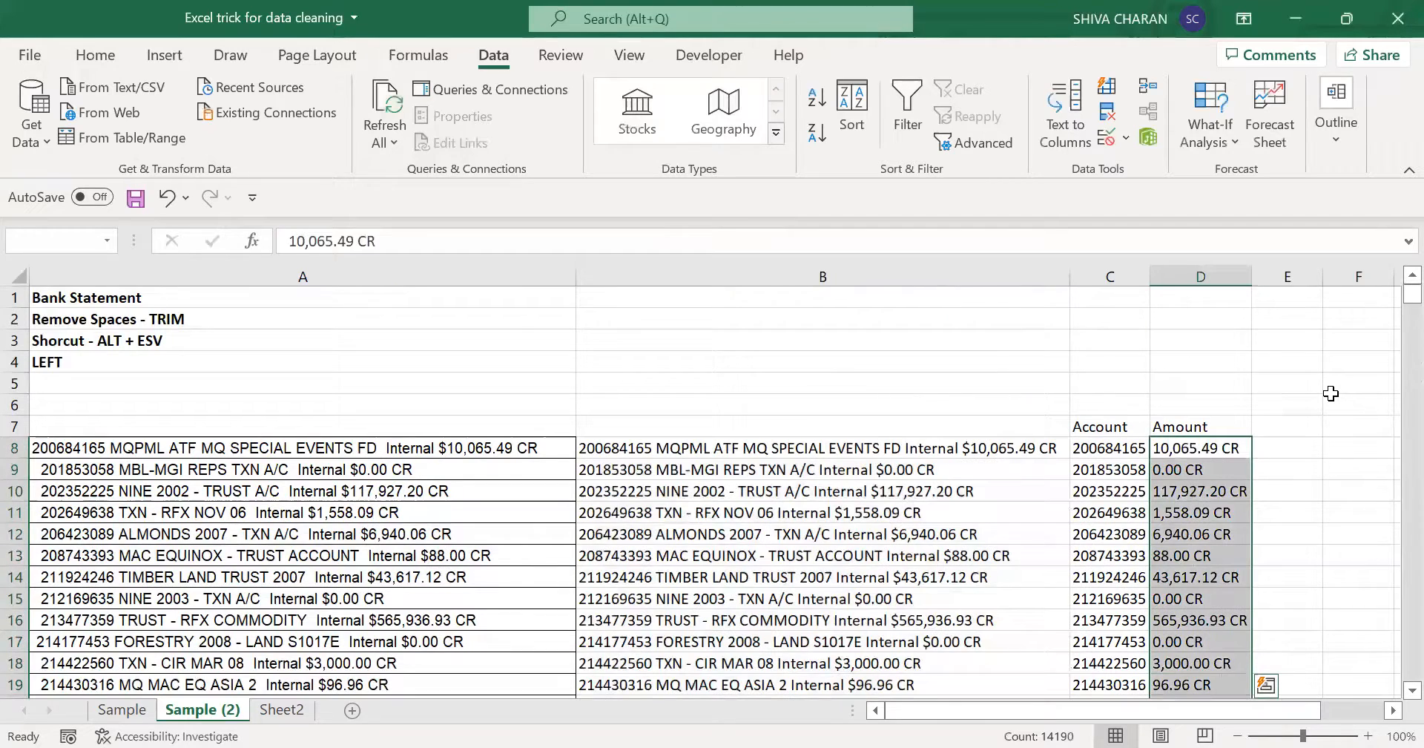
pyautogui.click(1066, 118)
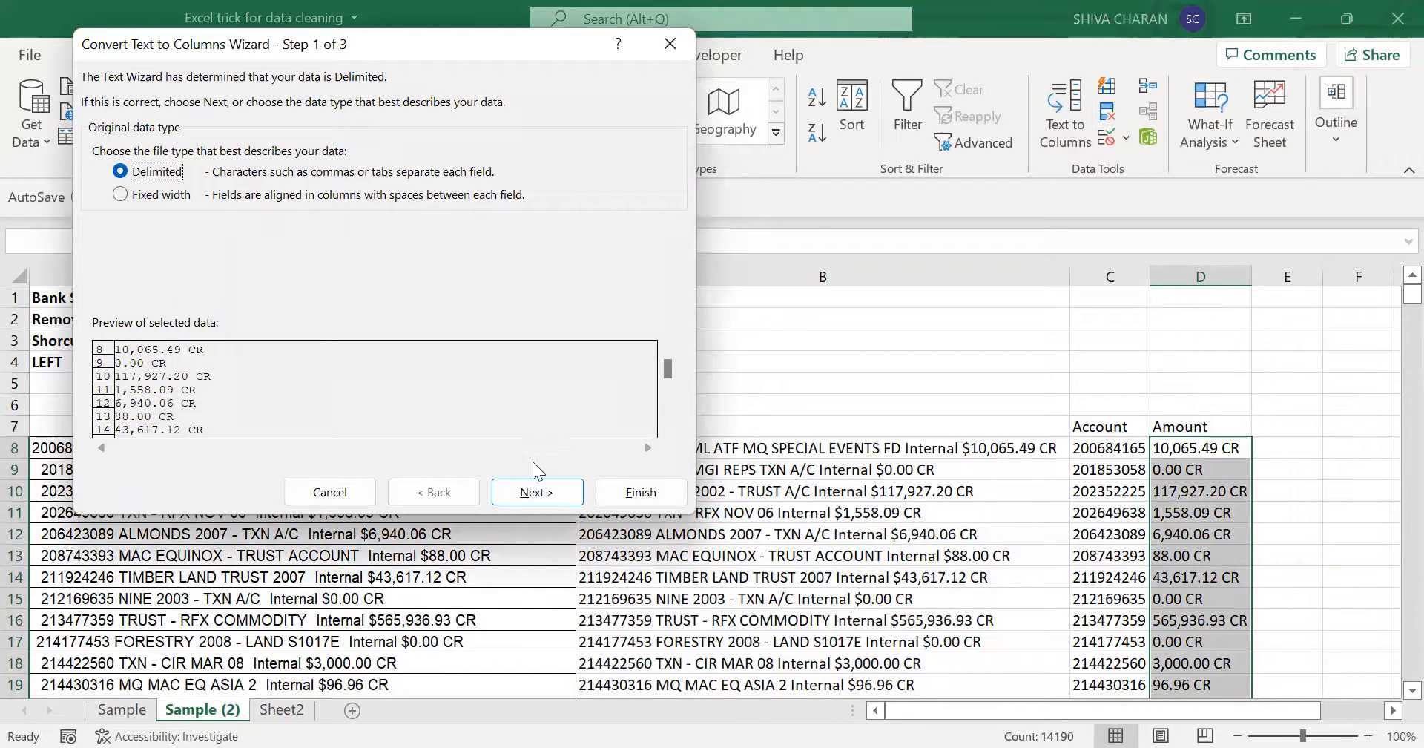
pyautogui.click(523, 492)
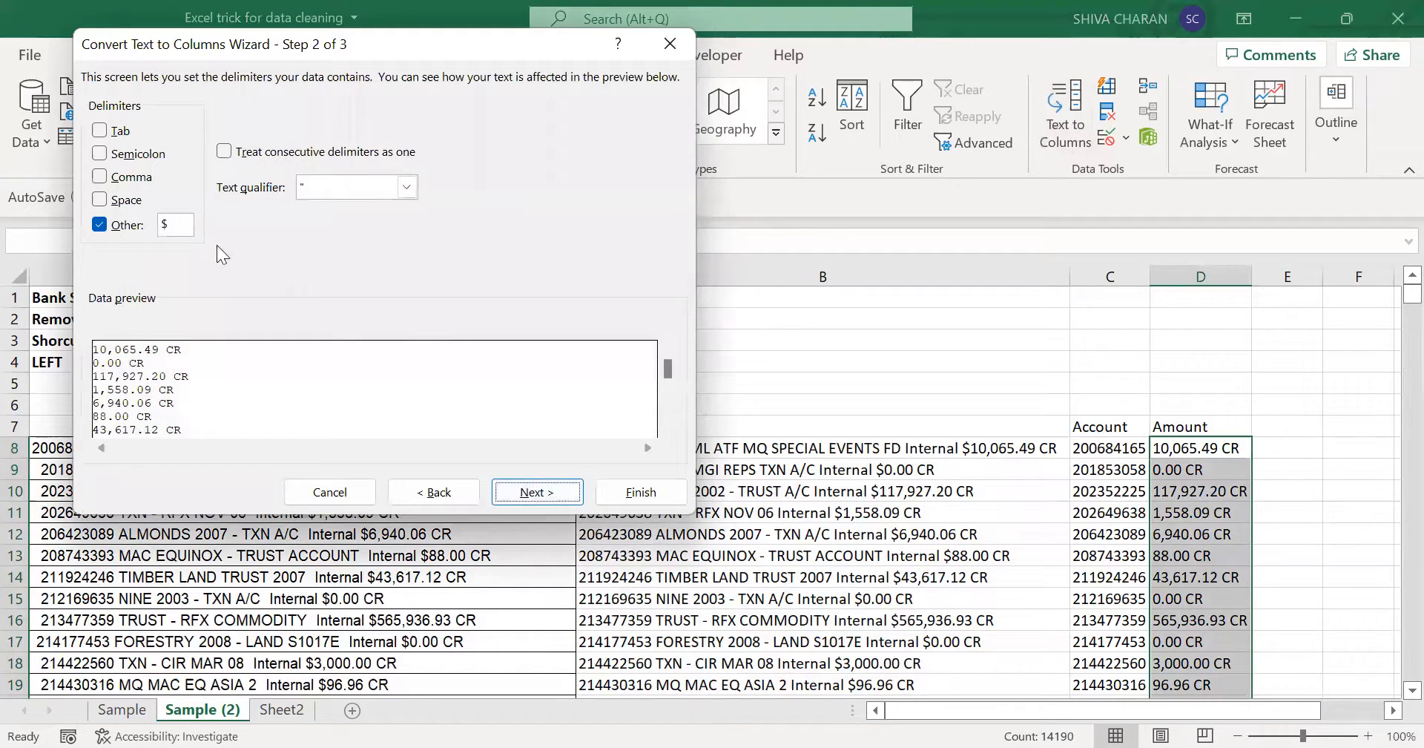
pyautogui.click(100, 225)
pyautogui.click(100, 200)
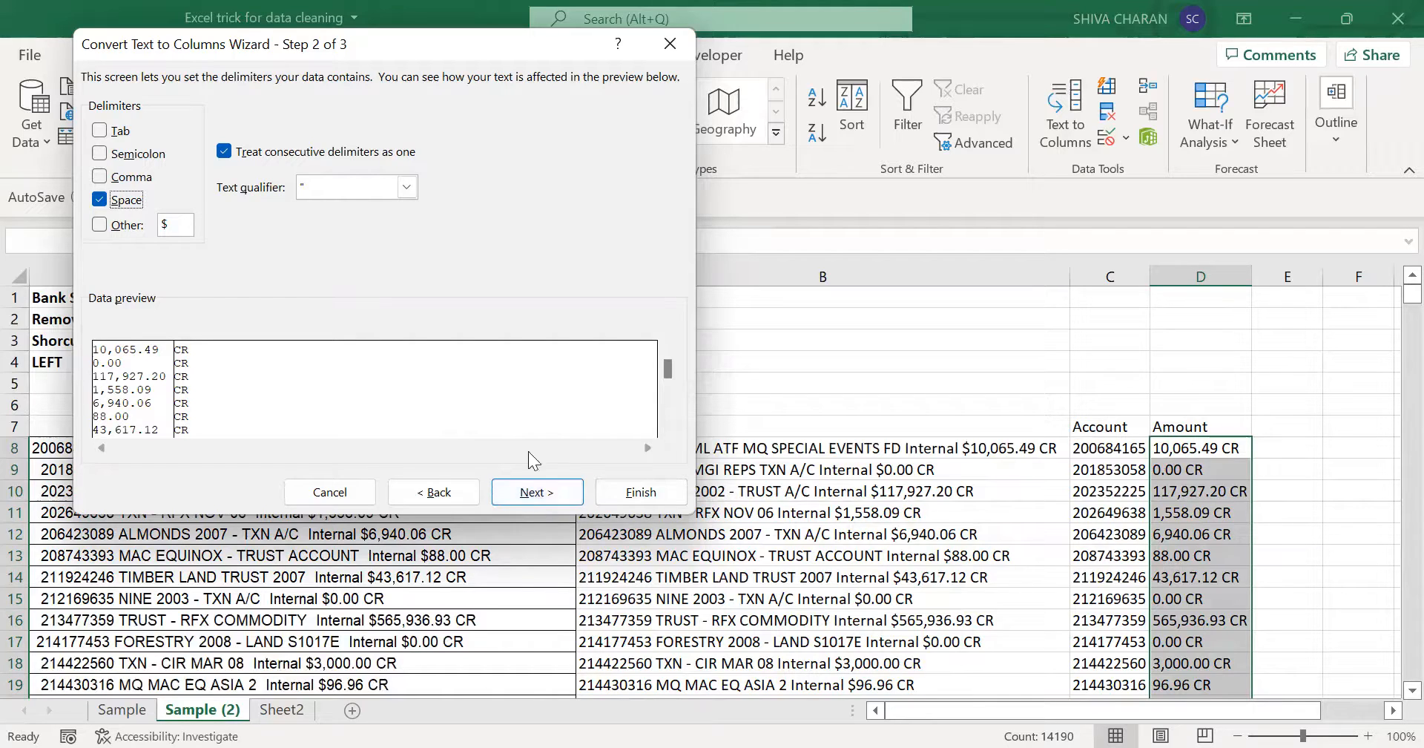
pyautogui.click(673, 493)
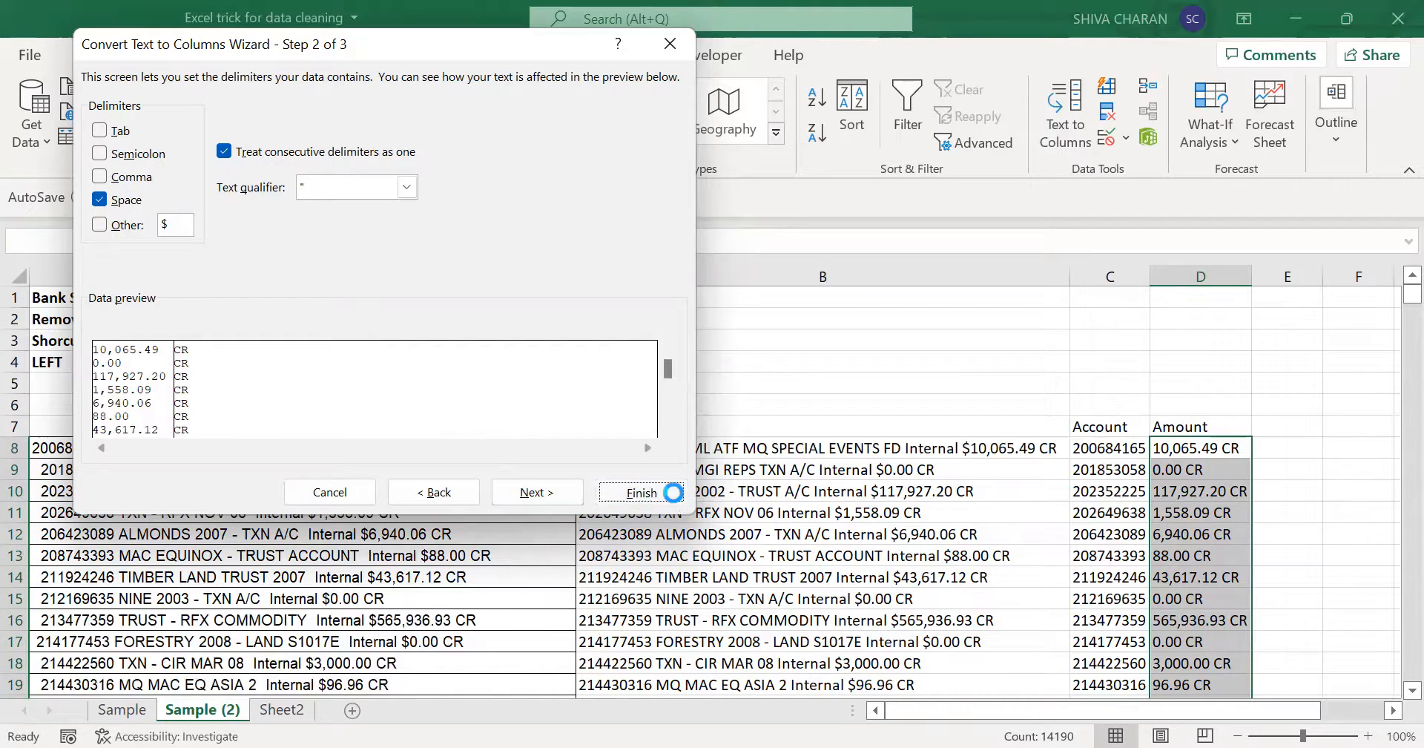
# - Enter the column header "CR/DR" in E7 above the credit/debit indicators
pyautogui.click(1292, 426)
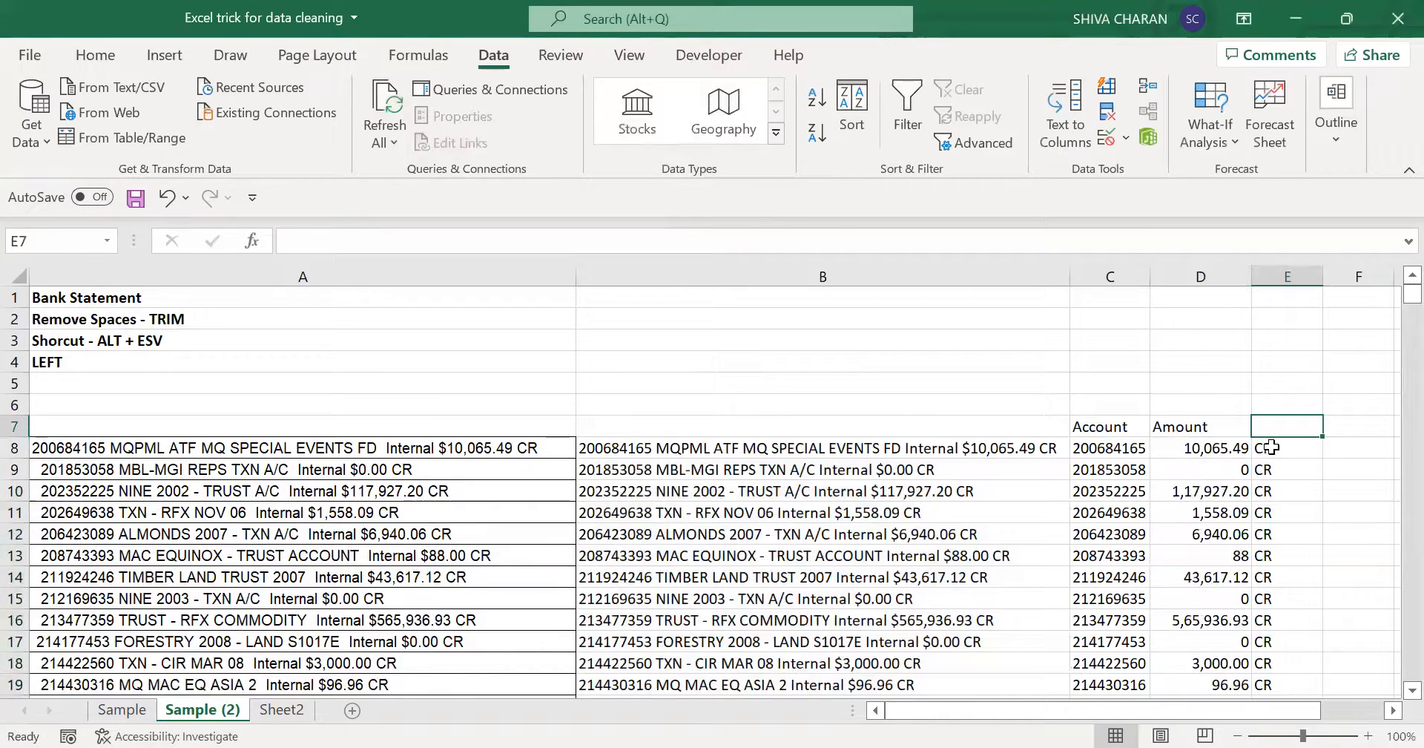
pyautogui.click(1271, 447)
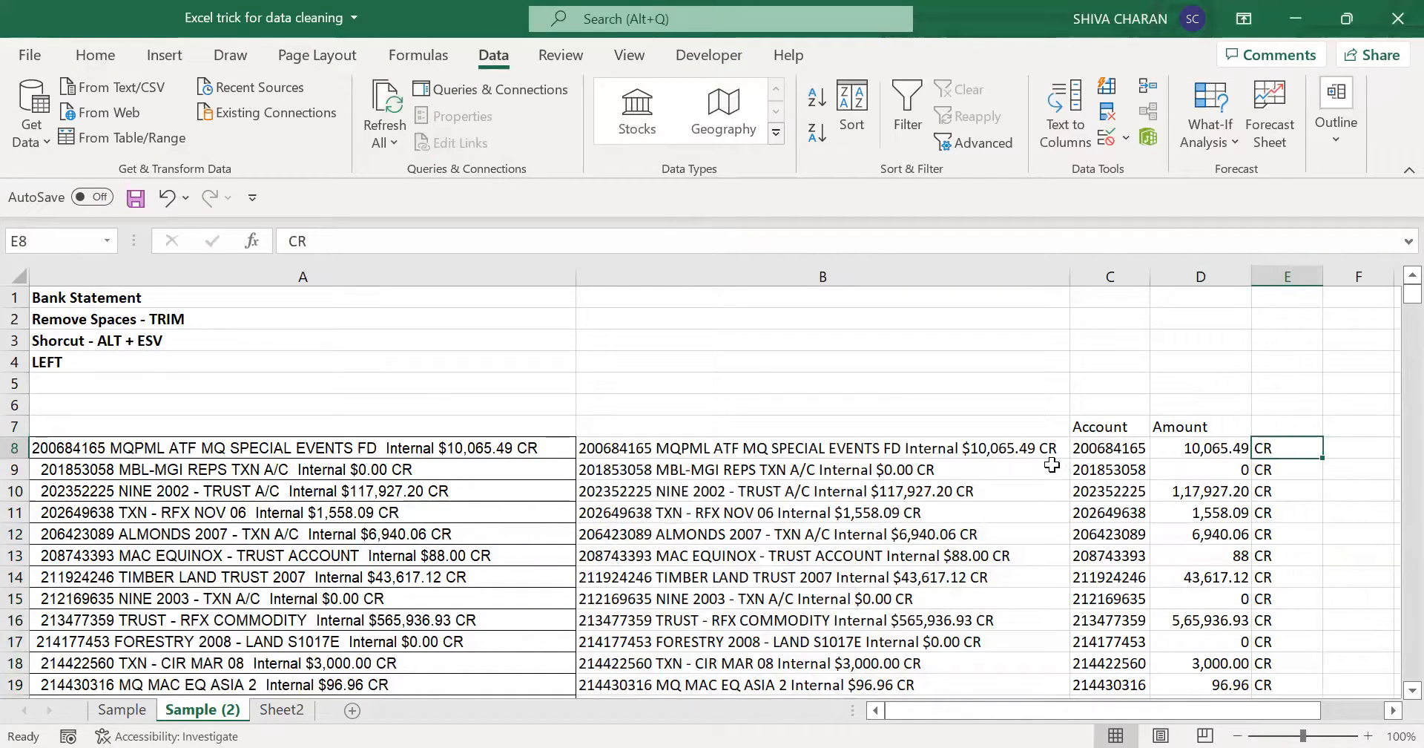
pyautogui.click(1287, 427)
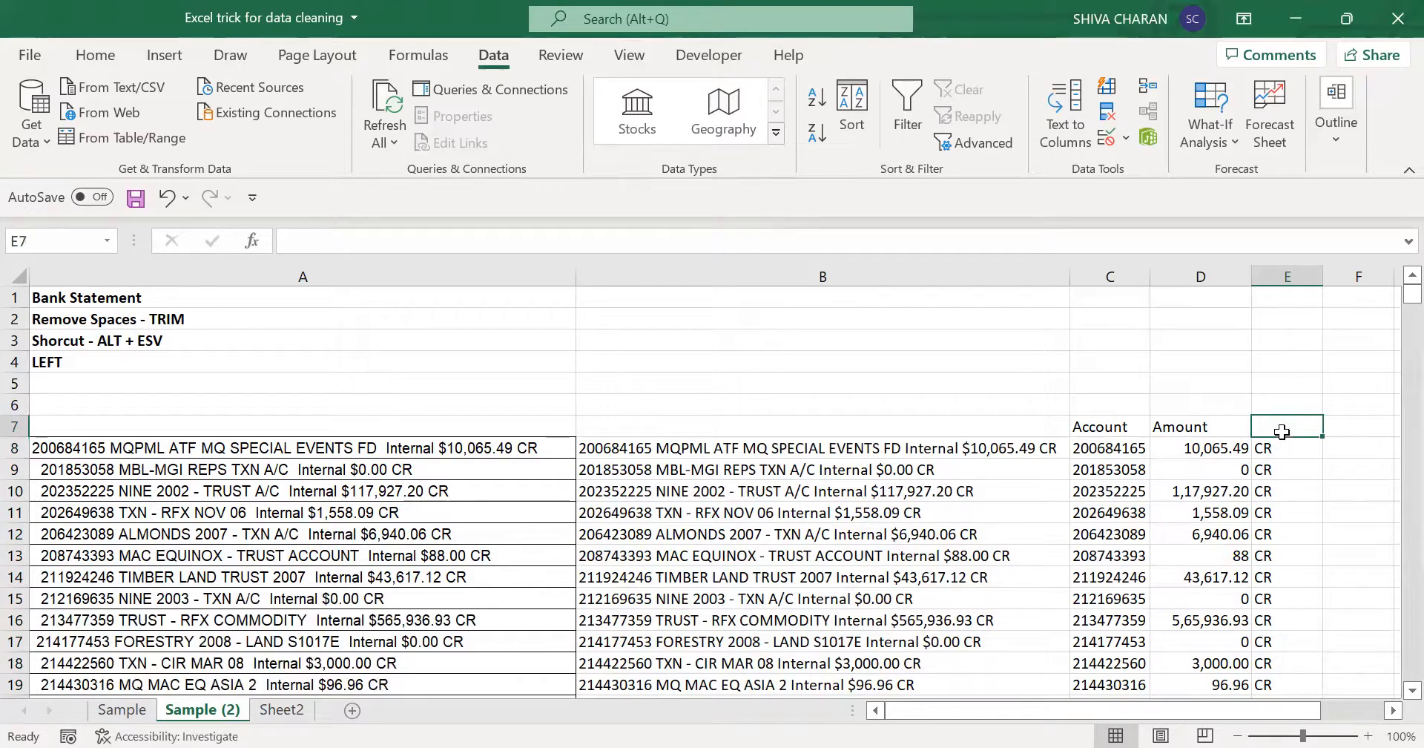
pyautogui.write('CR/DR')
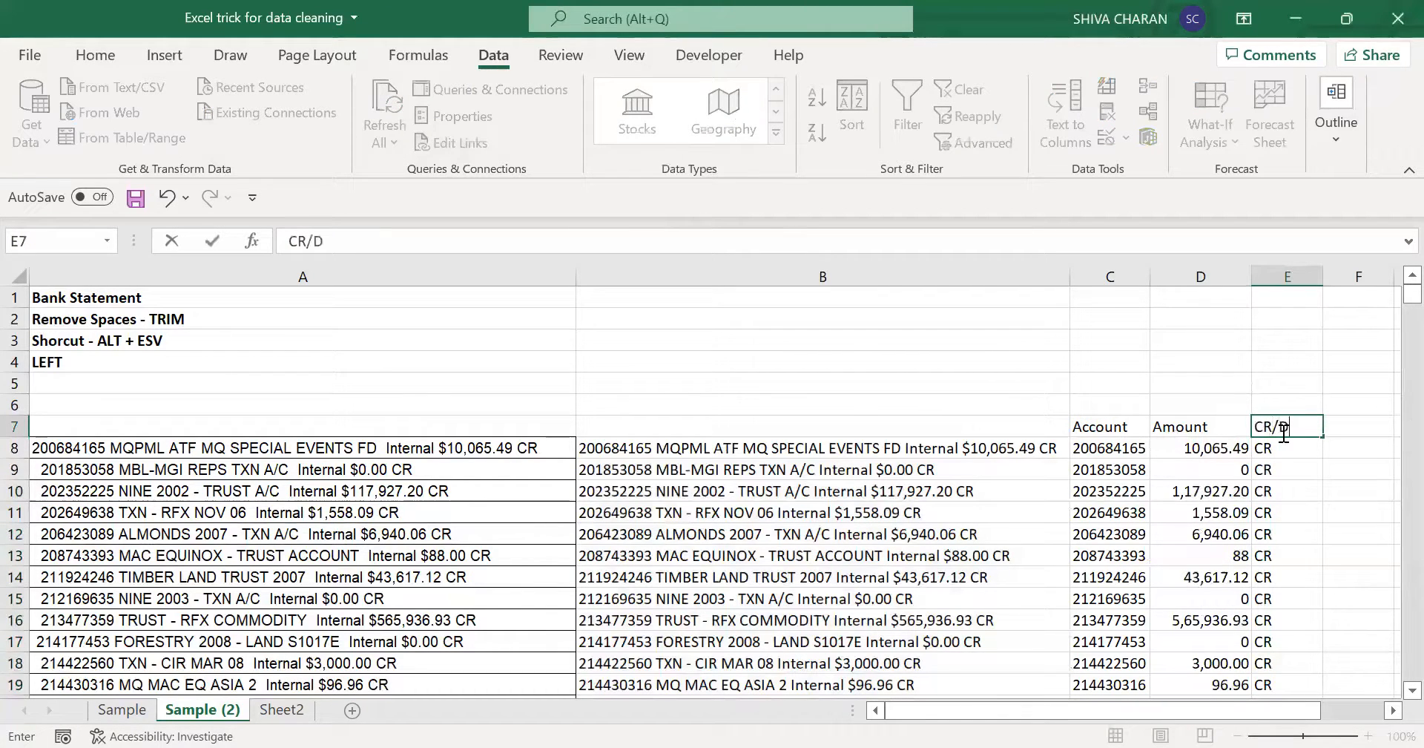
# - Review the Account, Amount and CR/DR columns against the statement line in B8 and the LEFT formula in C8
pyautogui.click(1106, 443)
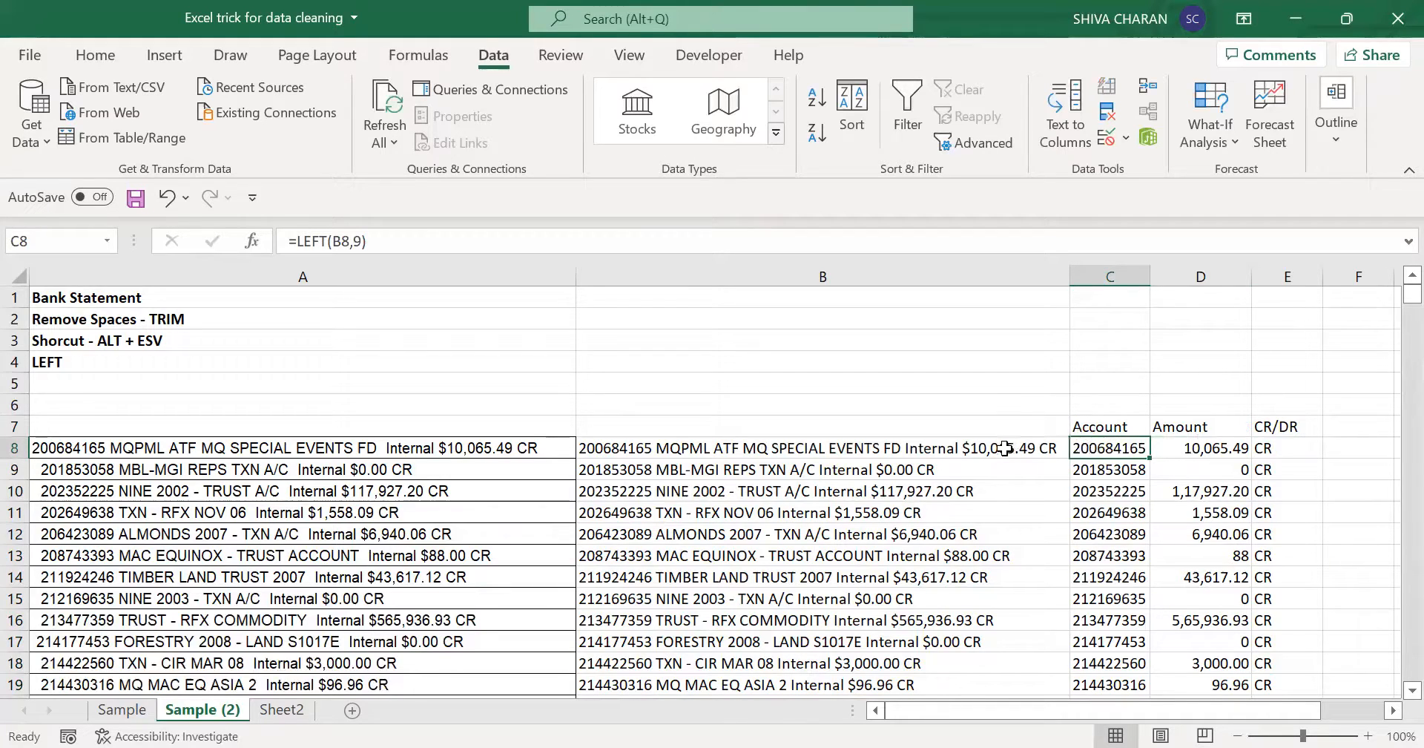
pyautogui.moveTo(1087, 430); pyautogui.dragTo(1259, 418)
pyautogui.click(900, 446)
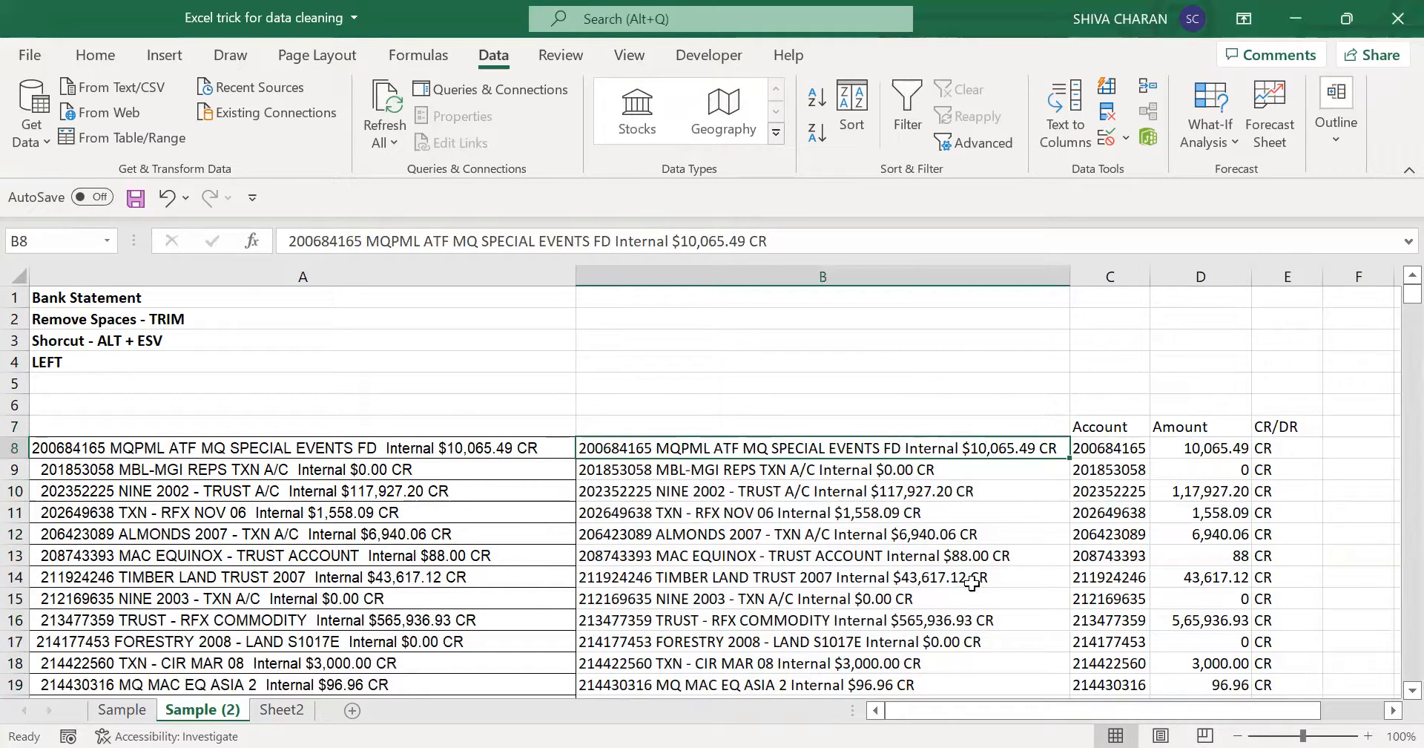
pyautogui.click(1128, 447)
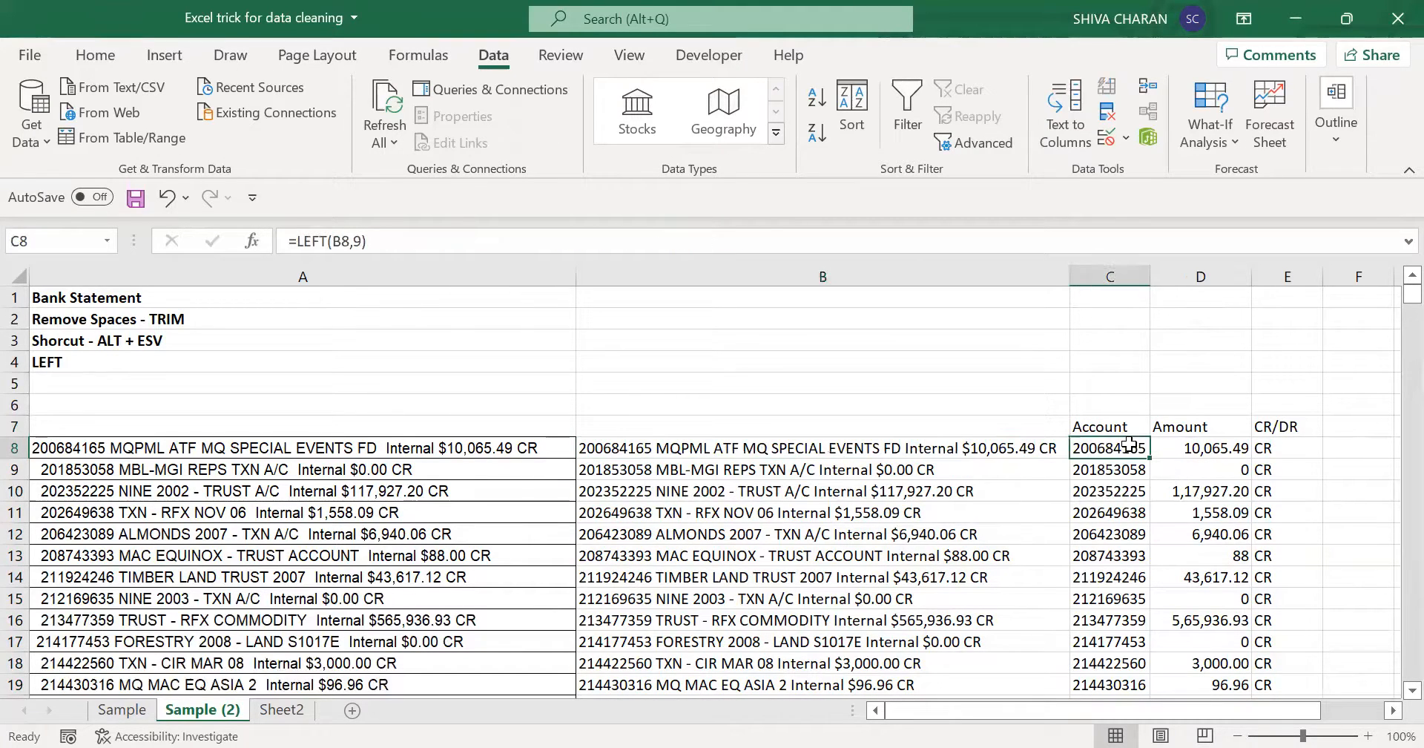
pyautogui.moveTo(1106, 431); pyautogui.dragTo(1281, 443)
pyautogui.click(1111, 447)
pyautogui.click(350, 379)
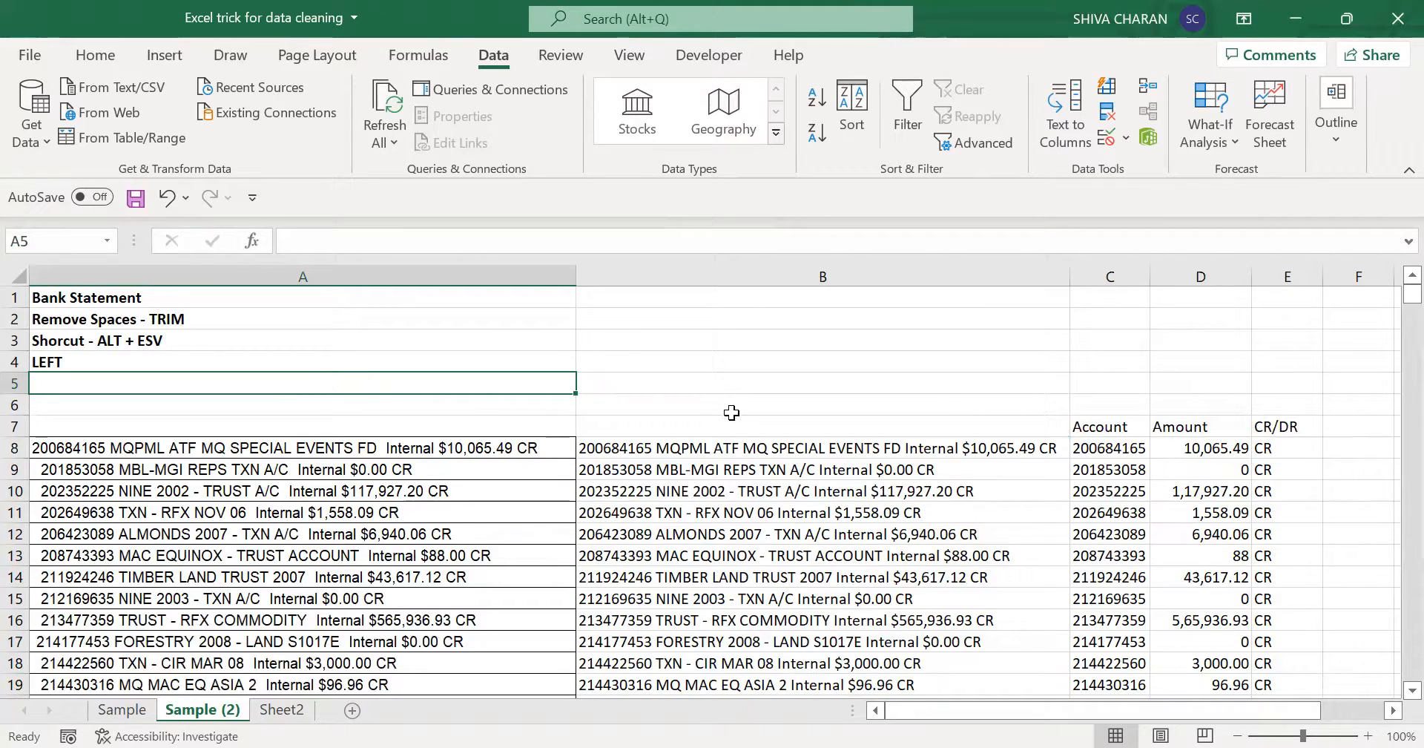
pyautogui.moveTo(919, 430); pyautogui.dragTo(1269, 426)
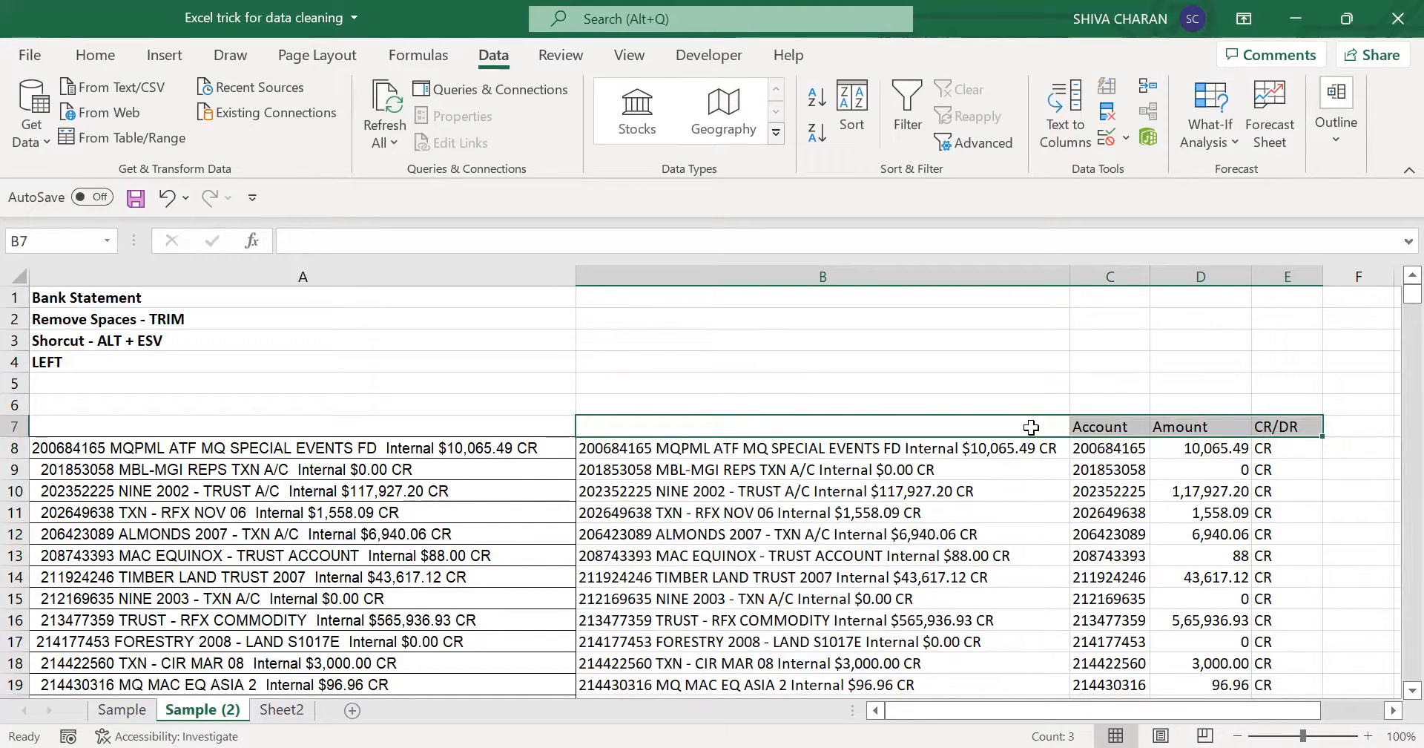
# - Review the technique notes in A2:A4 and the extracted Account, Amount and CR/DR columns in C to E
pyautogui.click(1107, 517)
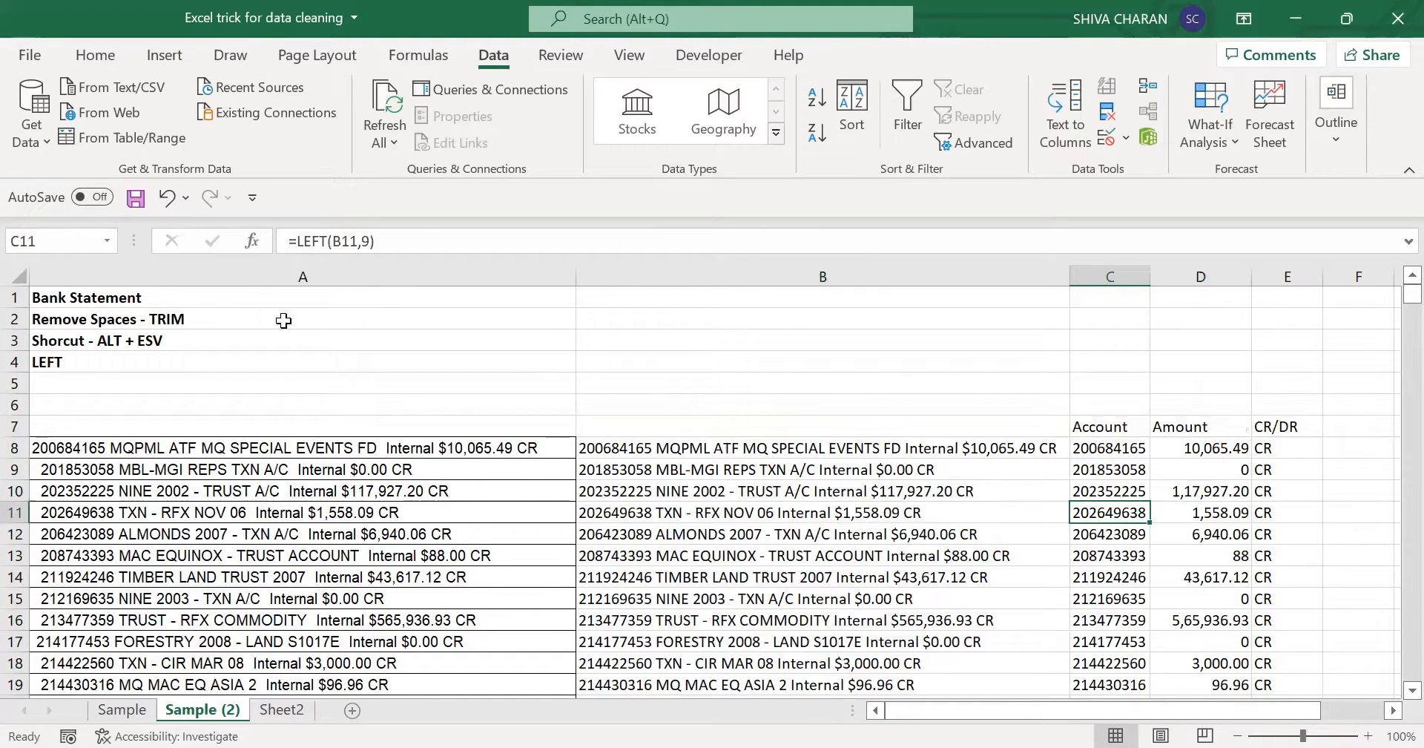
pyautogui.moveTo(287, 319); pyautogui.dragTo(309, 374)
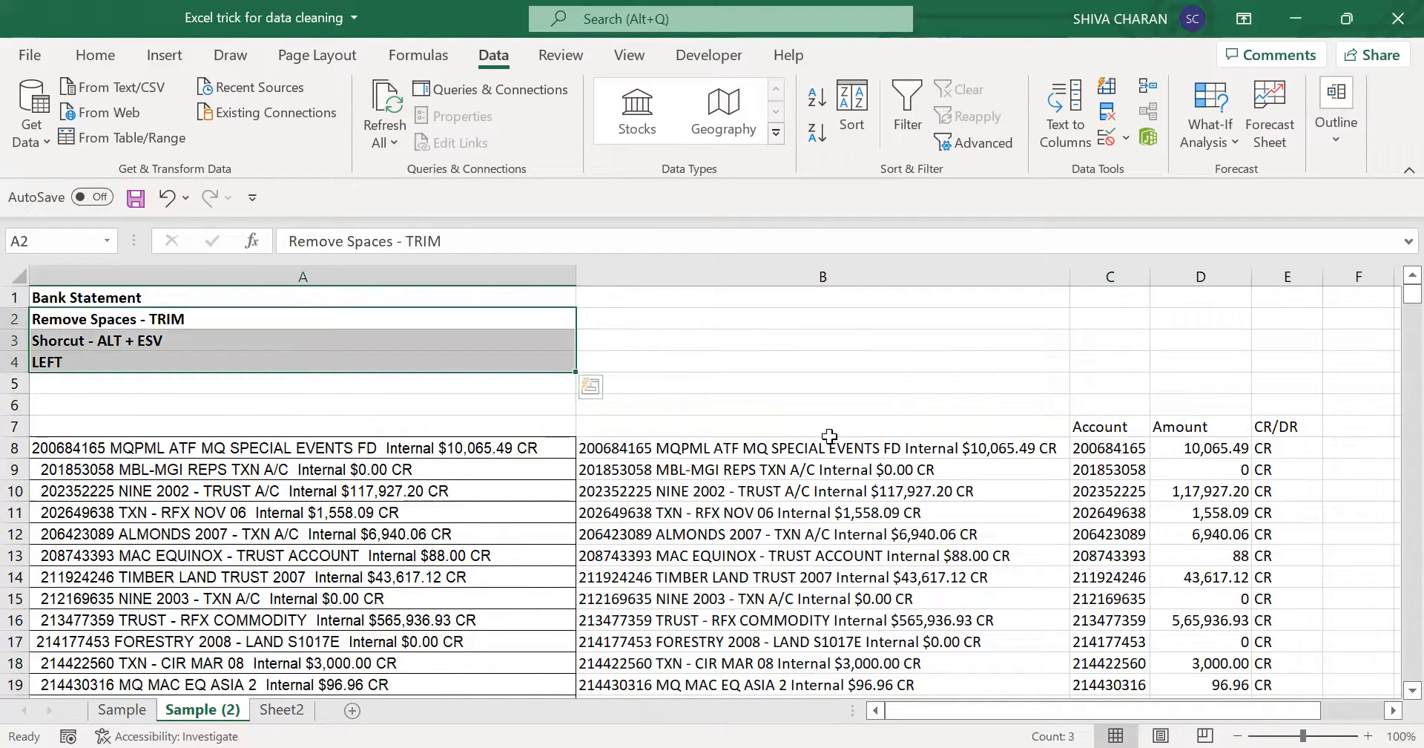
pyautogui.moveTo(1092, 425); pyautogui.dragTo(1280, 640)
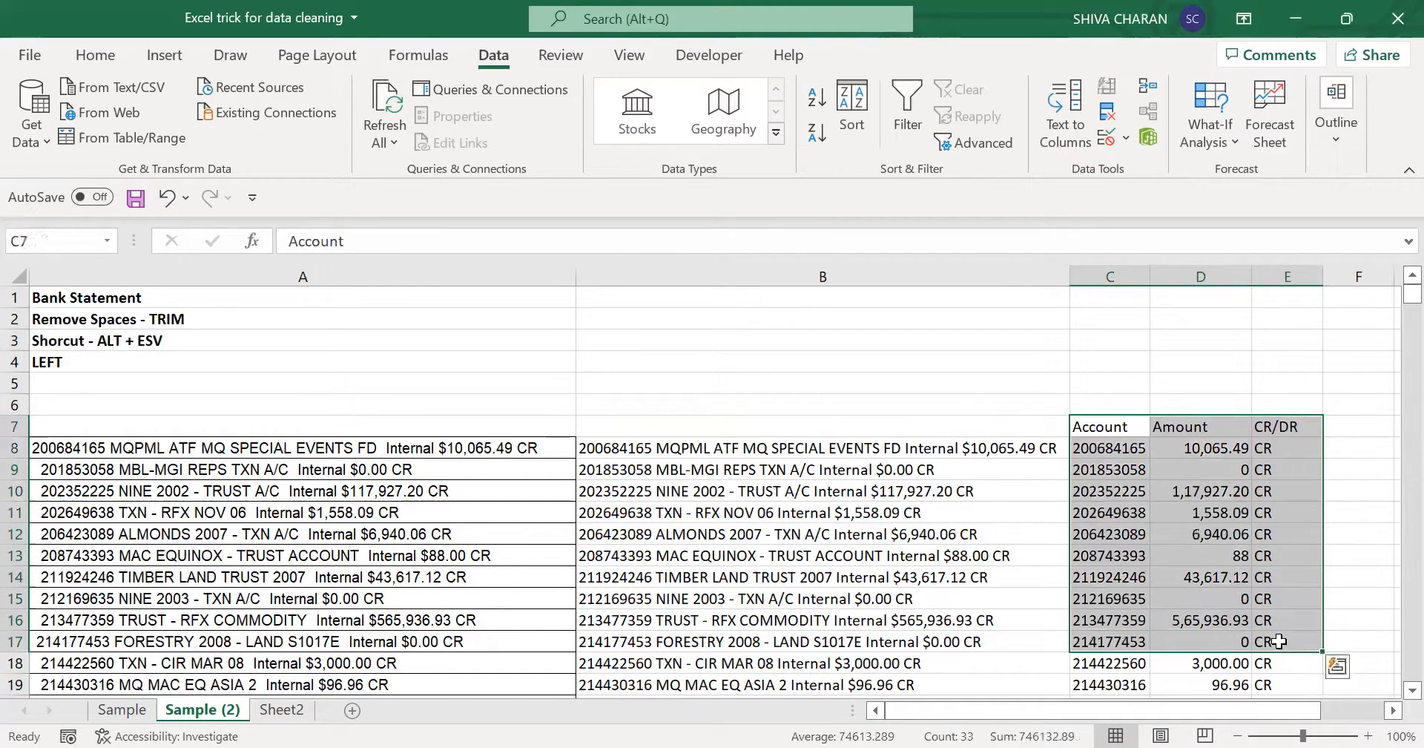
pyautogui.click(1255, 537)
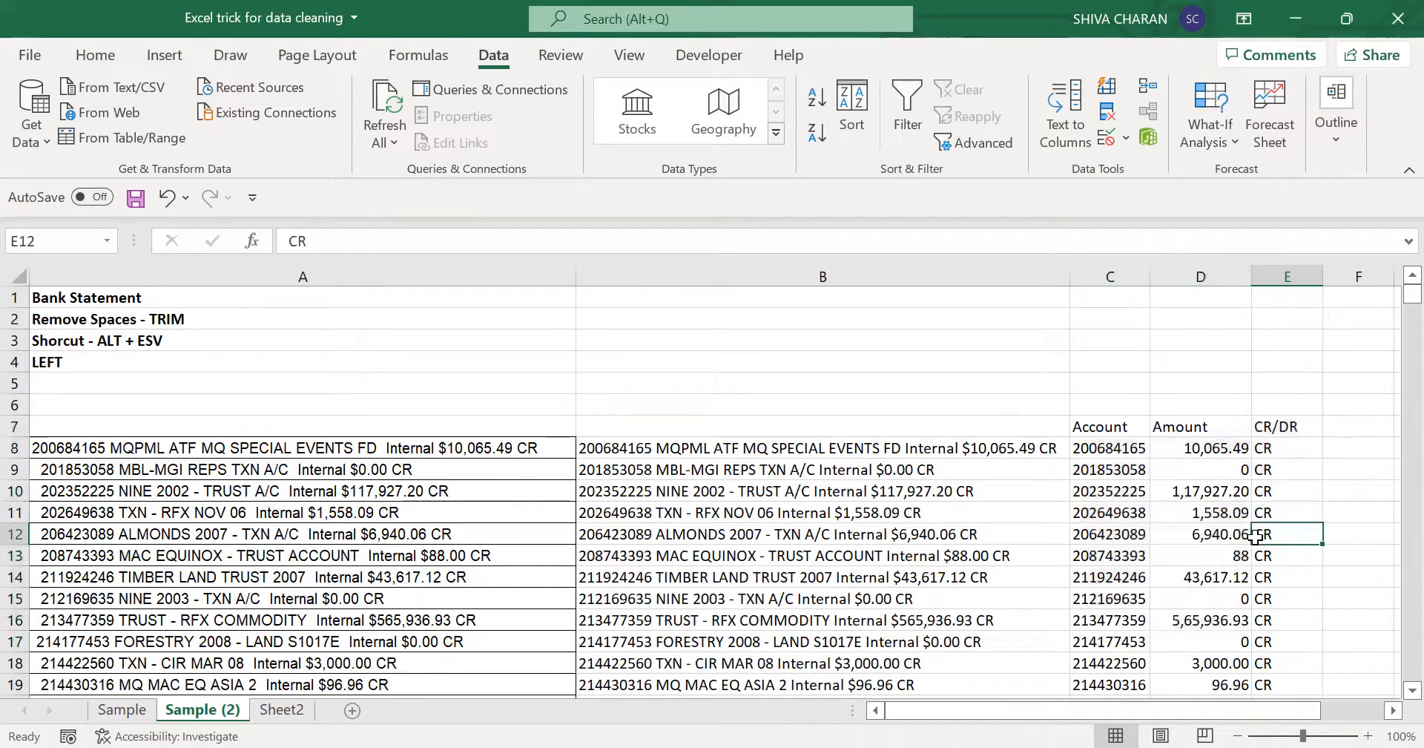
pyautogui.click(887, 423)
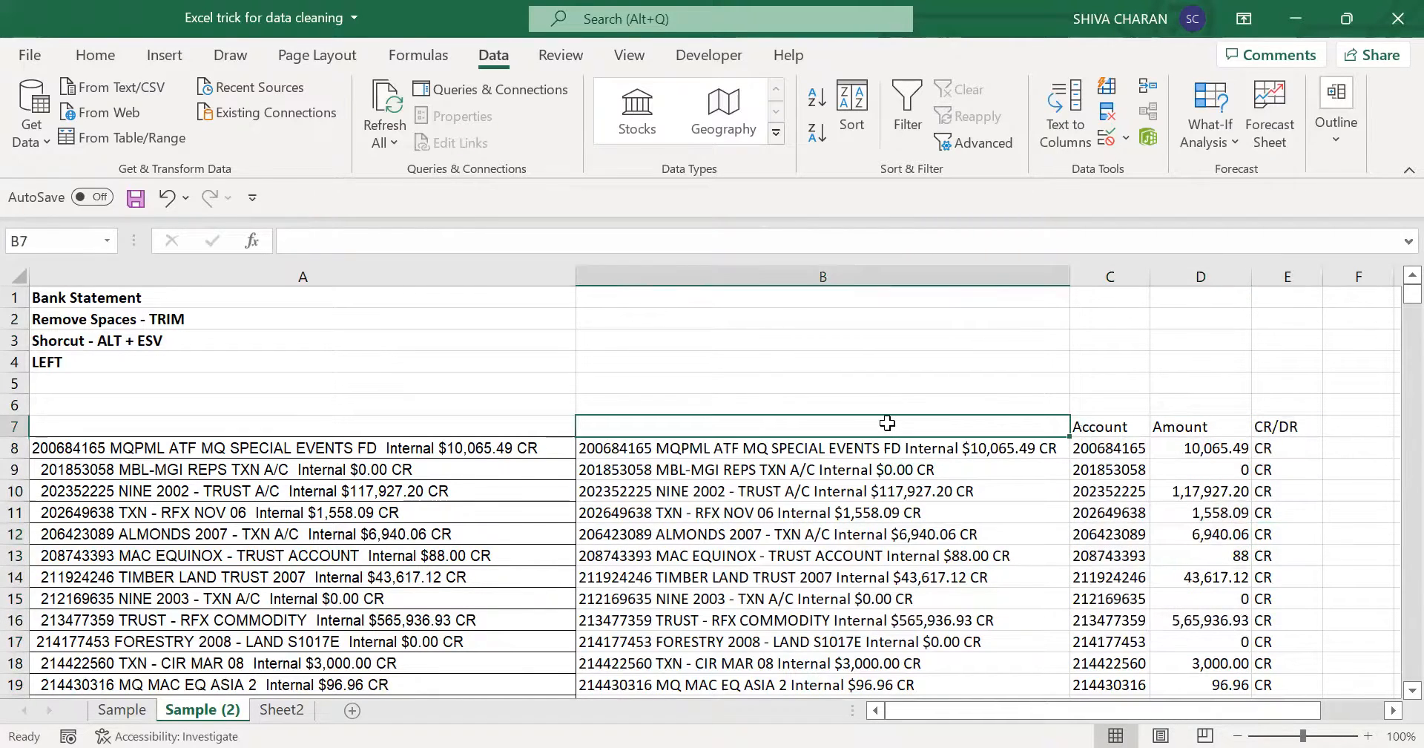
pyautogui.click(1096, 425)
pyautogui.moveTo(1096, 424); pyautogui.dragTo(1289, 594)
pyautogui.moveTo(1106, 422); pyautogui.dragTo(1291, 423)
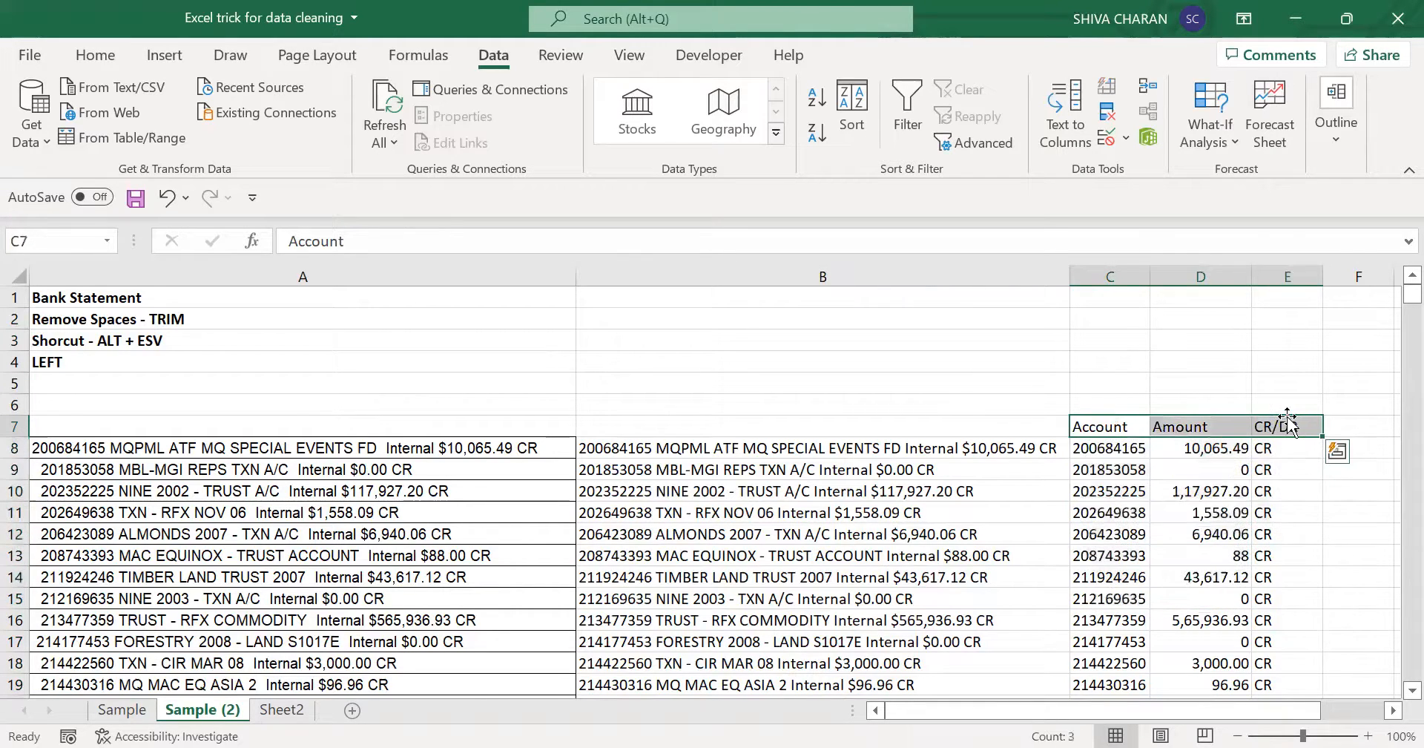
# - Delete columns B to E holding the trimmed text and the extracted values
pyautogui.click(1279, 271)
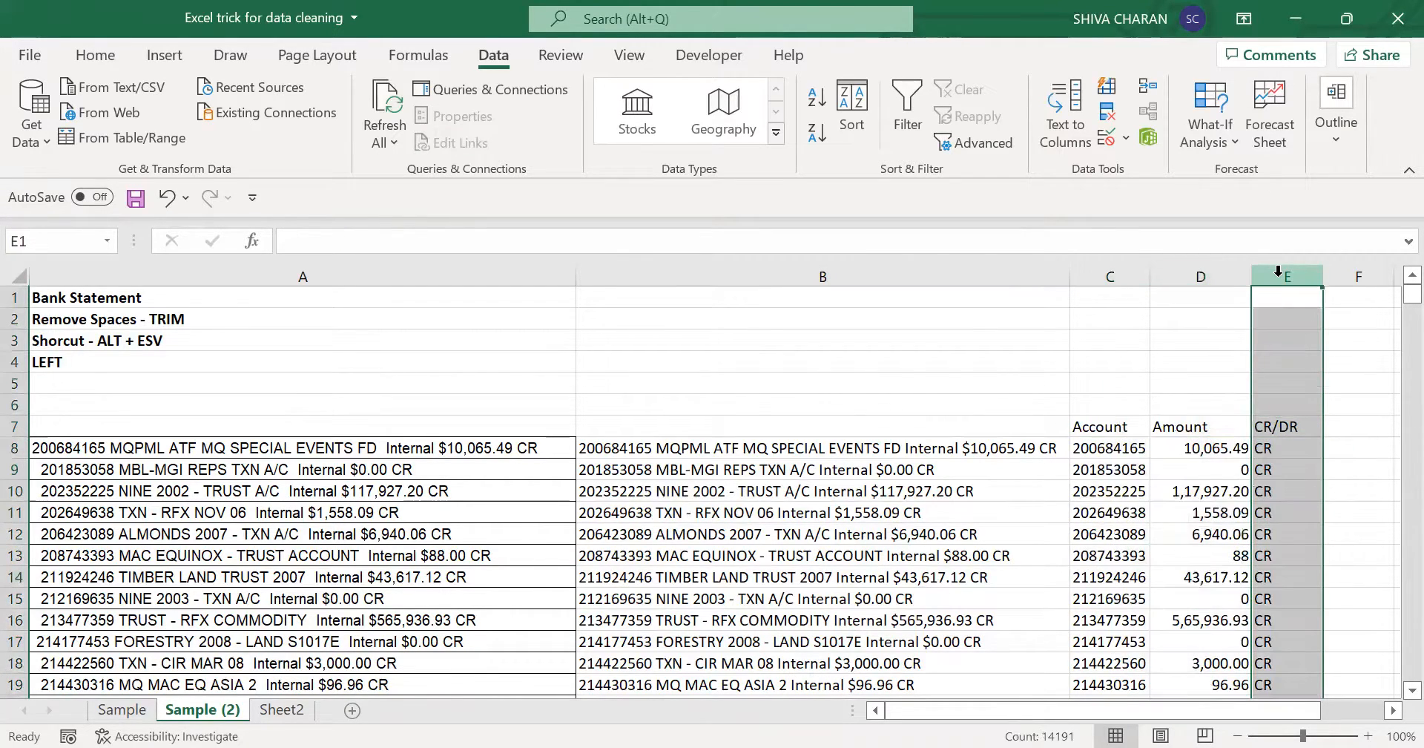
pyautogui.moveTo(1278, 271); pyautogui.dragTo(823, 276)
pyautogui.hotkey('ctrl', '-')
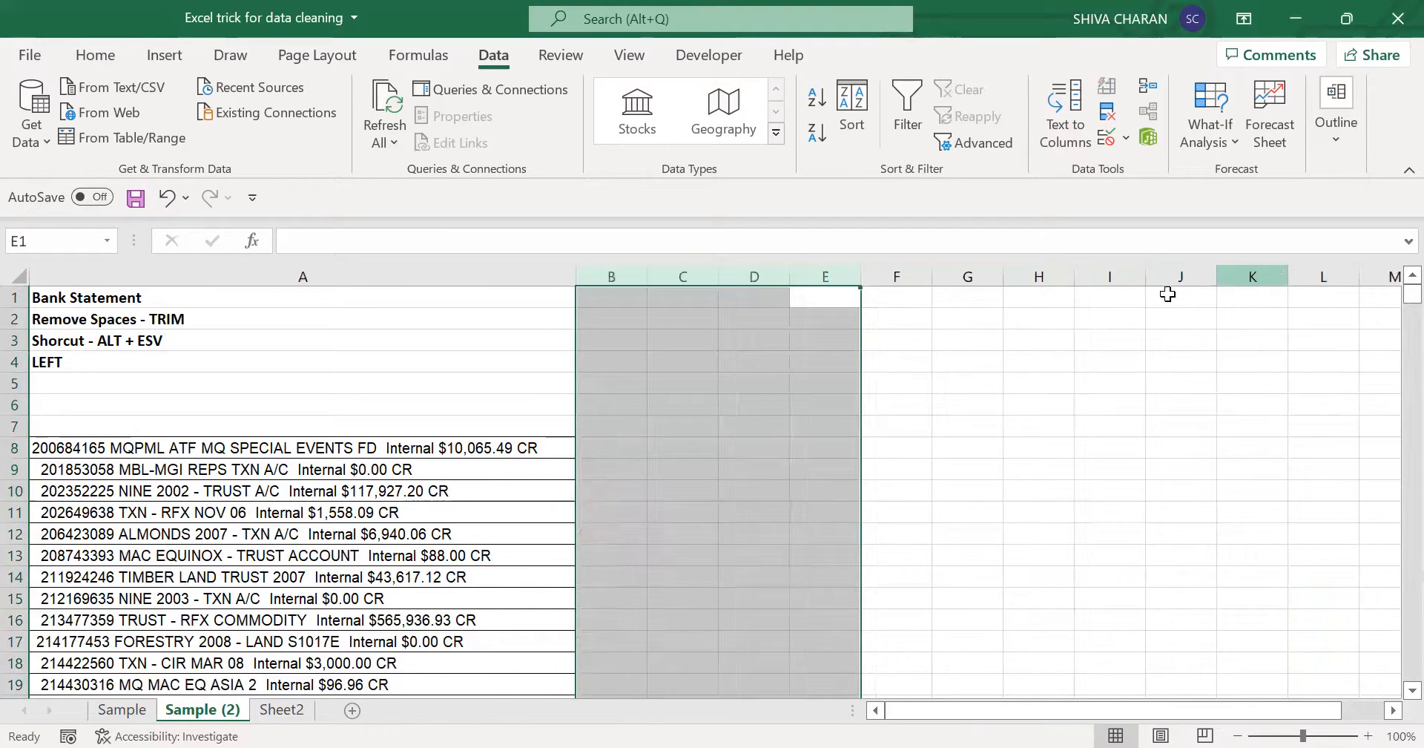
# - Add the note "Flash Fill" in A5 below the LEFT note
pyautogui.click(472, 387)
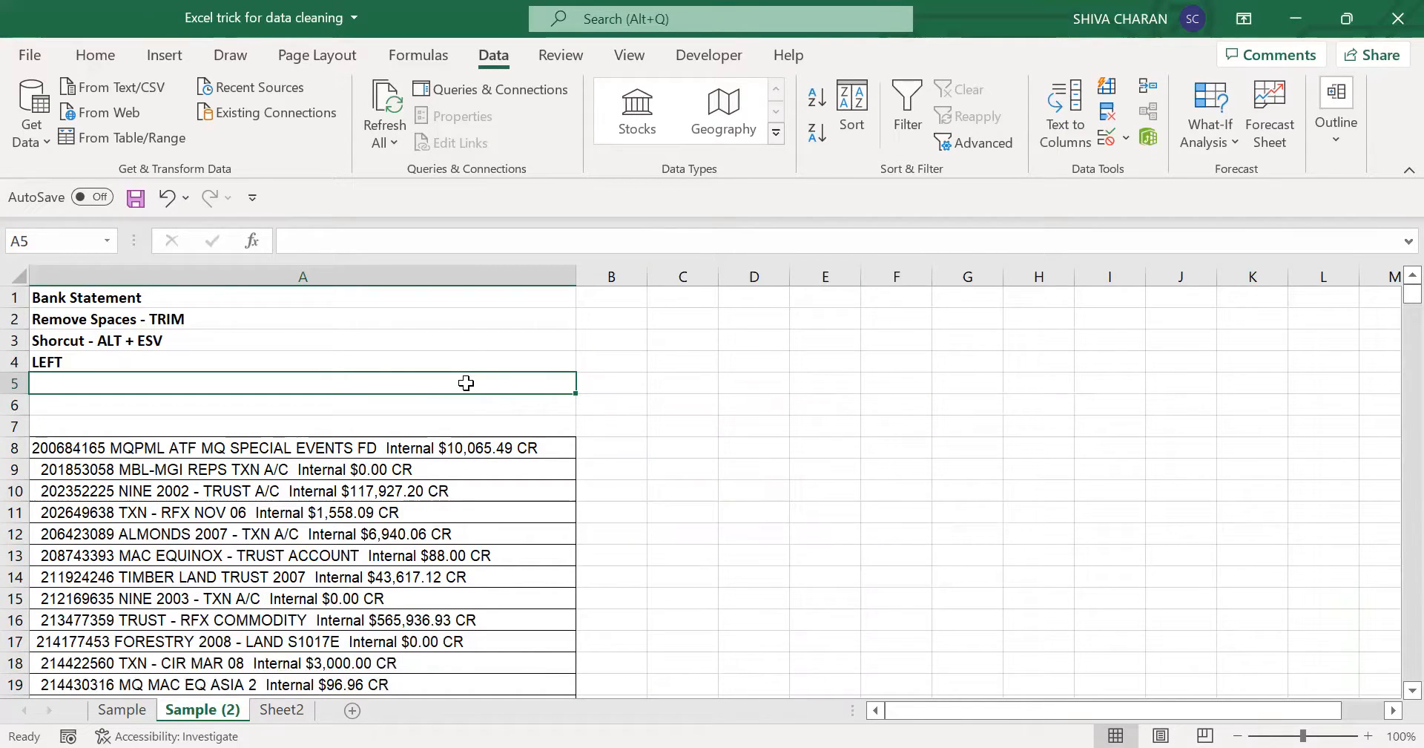
pyautogui.write('Flas')
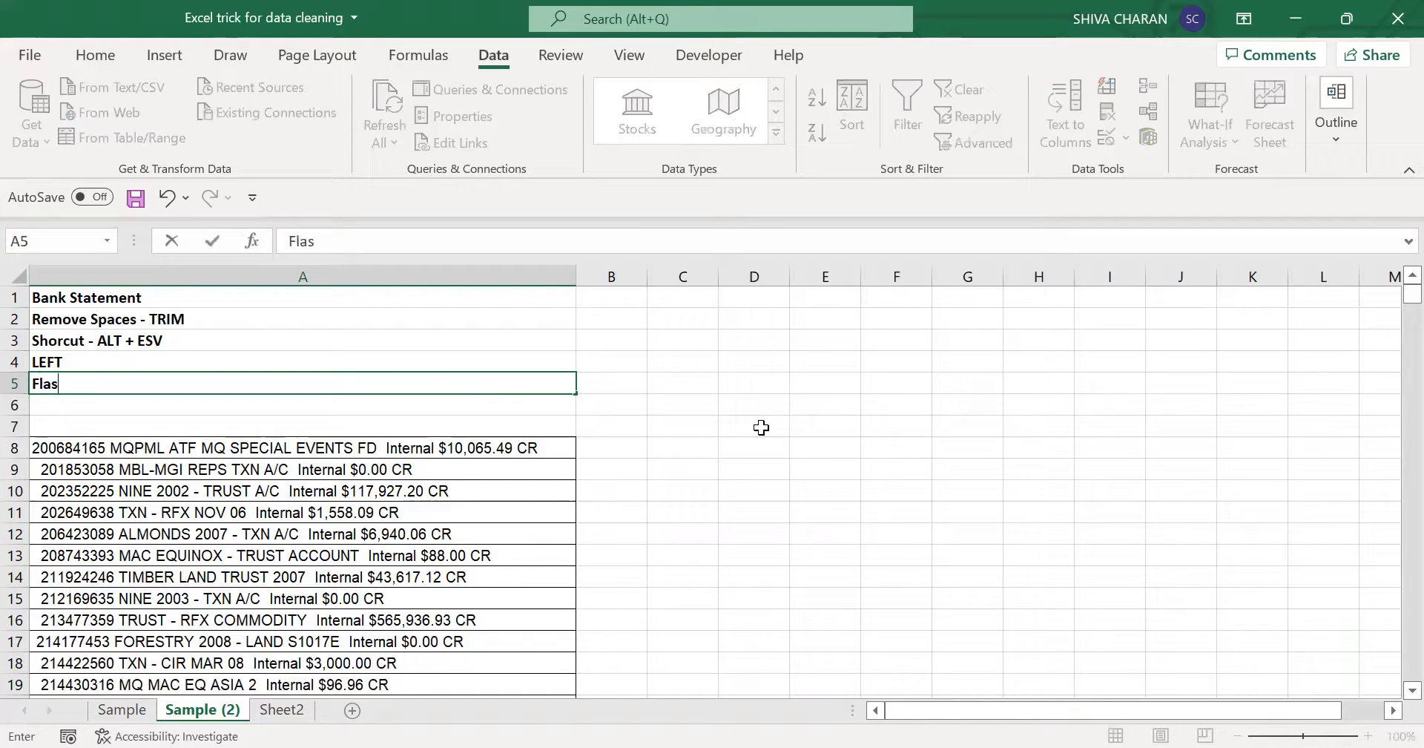
pyautogui.write('h Fill')
pyautogui.press('Return')
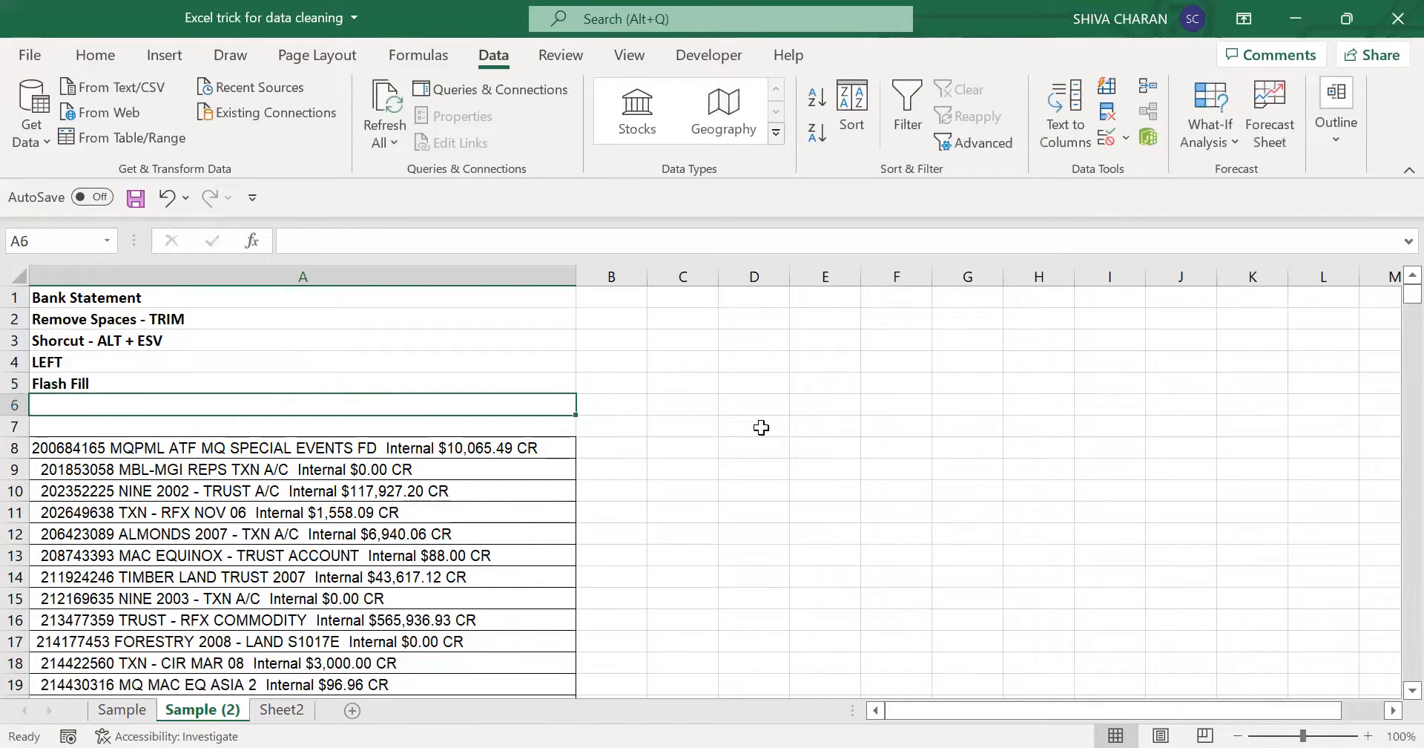
# - Enter the description "AI based command" in B5 beside the Flash Fill note and copy that cell
pyautogui.click(598, 382)
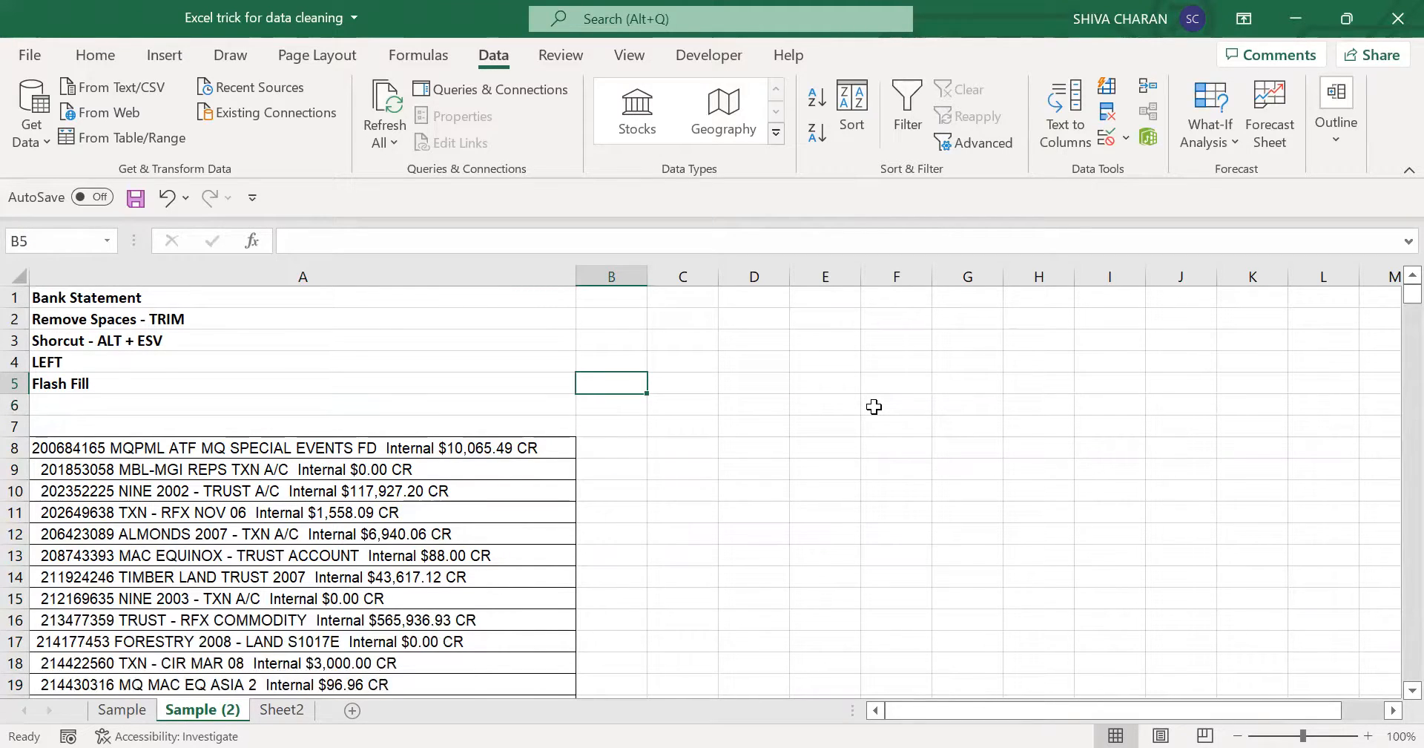
pyautogui.write('Al')
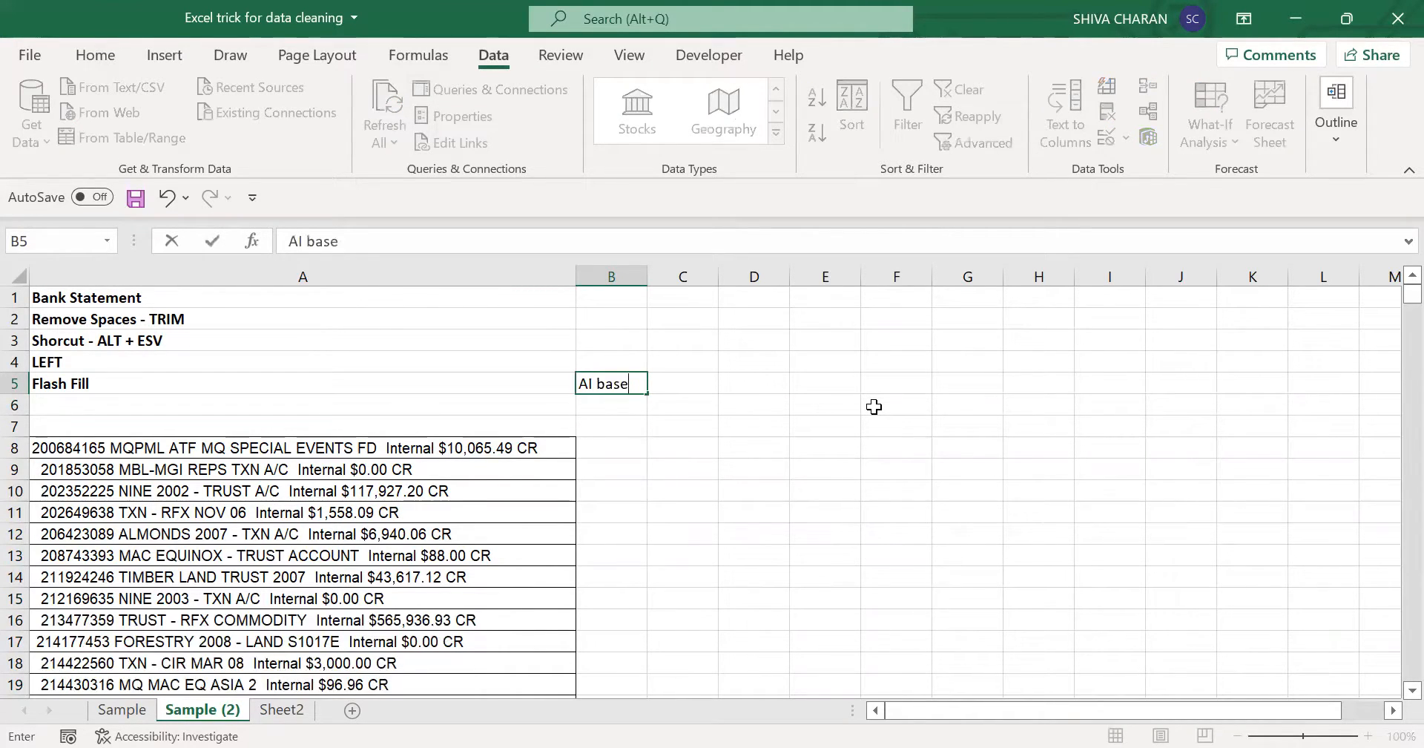
pyautogui.write(' based omm')
pyautogui.write('mmand')
pyautogui.press('Return')
pyautogui.press('Up')
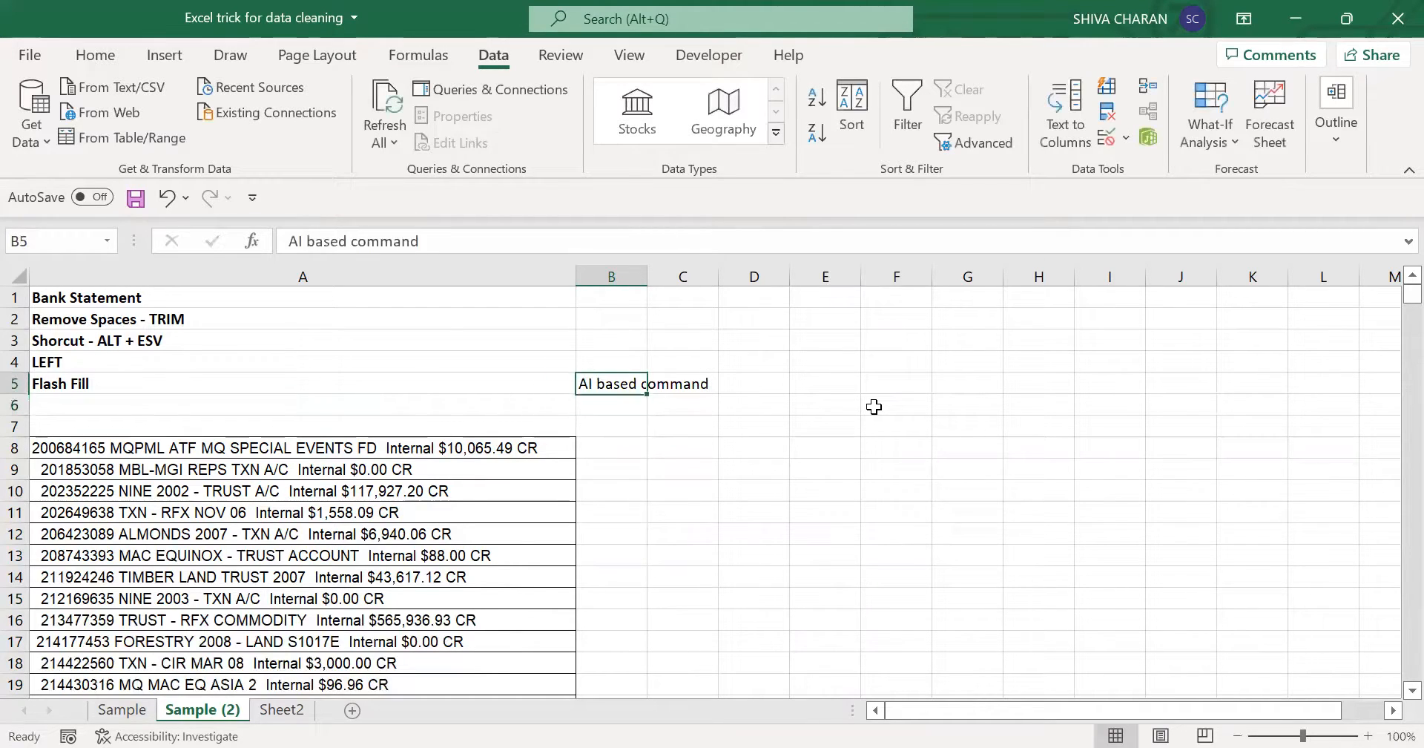
pyautogui.hotkey('ctrl', 'c')
# - Extend the note in A5 to "Flash Fill - AI Based command" and clear the separate description from B5
pyautogui.click(337, 384)
pyautogui.doubleClick(340, 389)
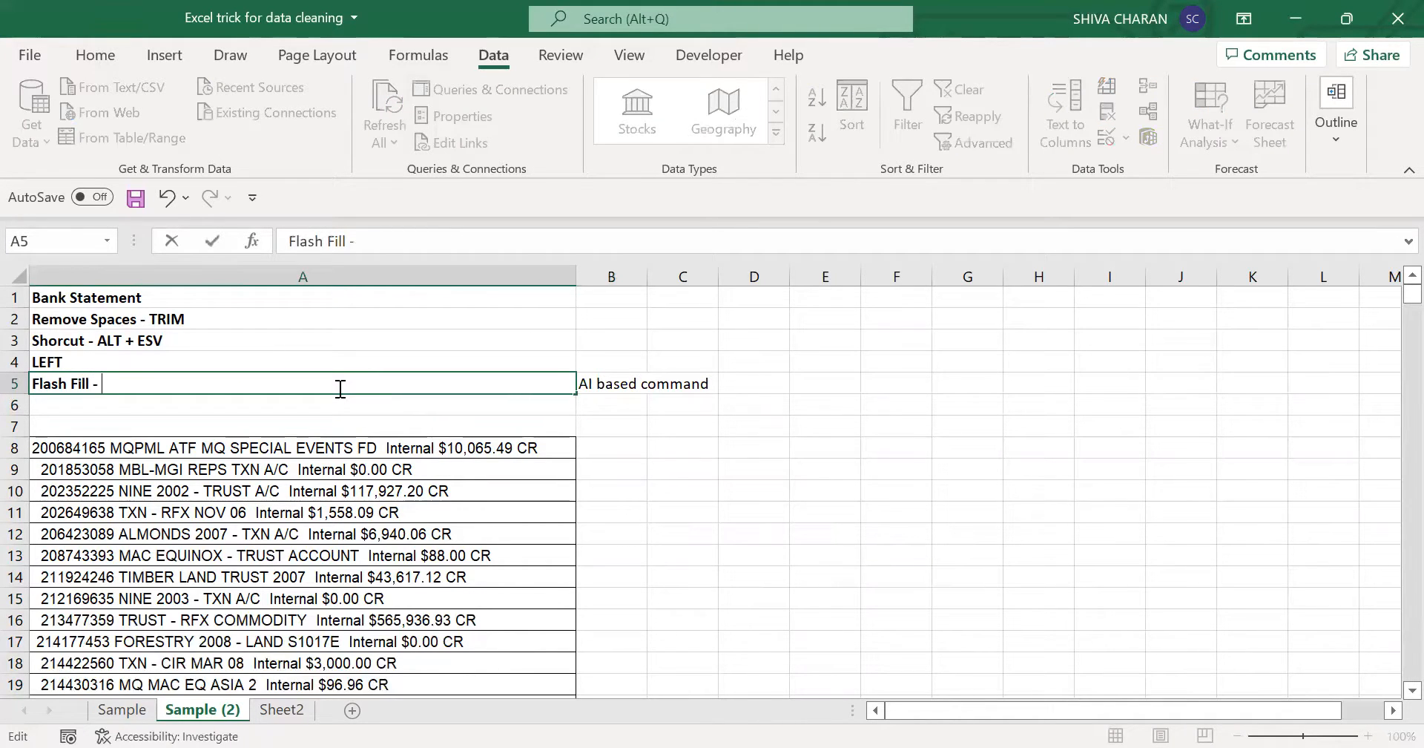
pyautogui.write('-')
pyautogui.click(616, 393)
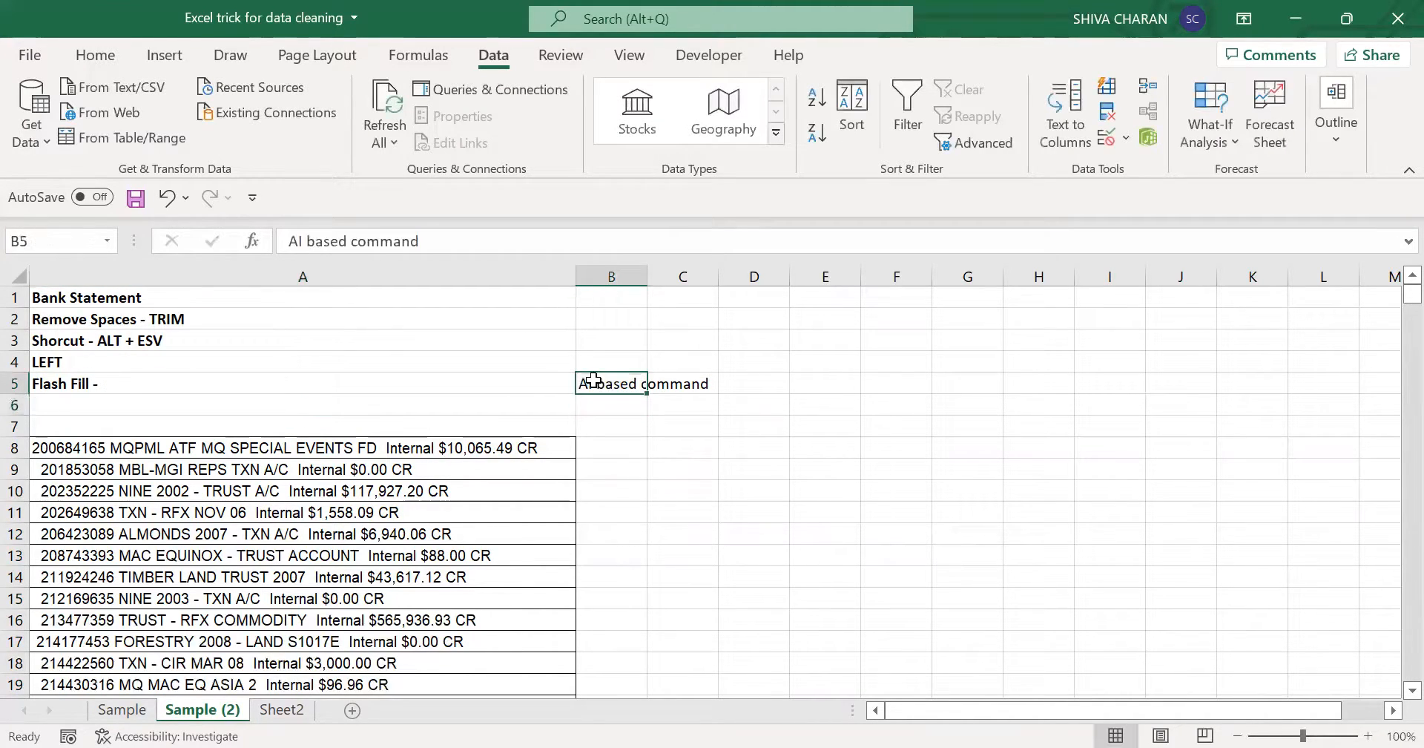
pyautogui.press('Delete')
pyautogui.doubleClick(506, 386)
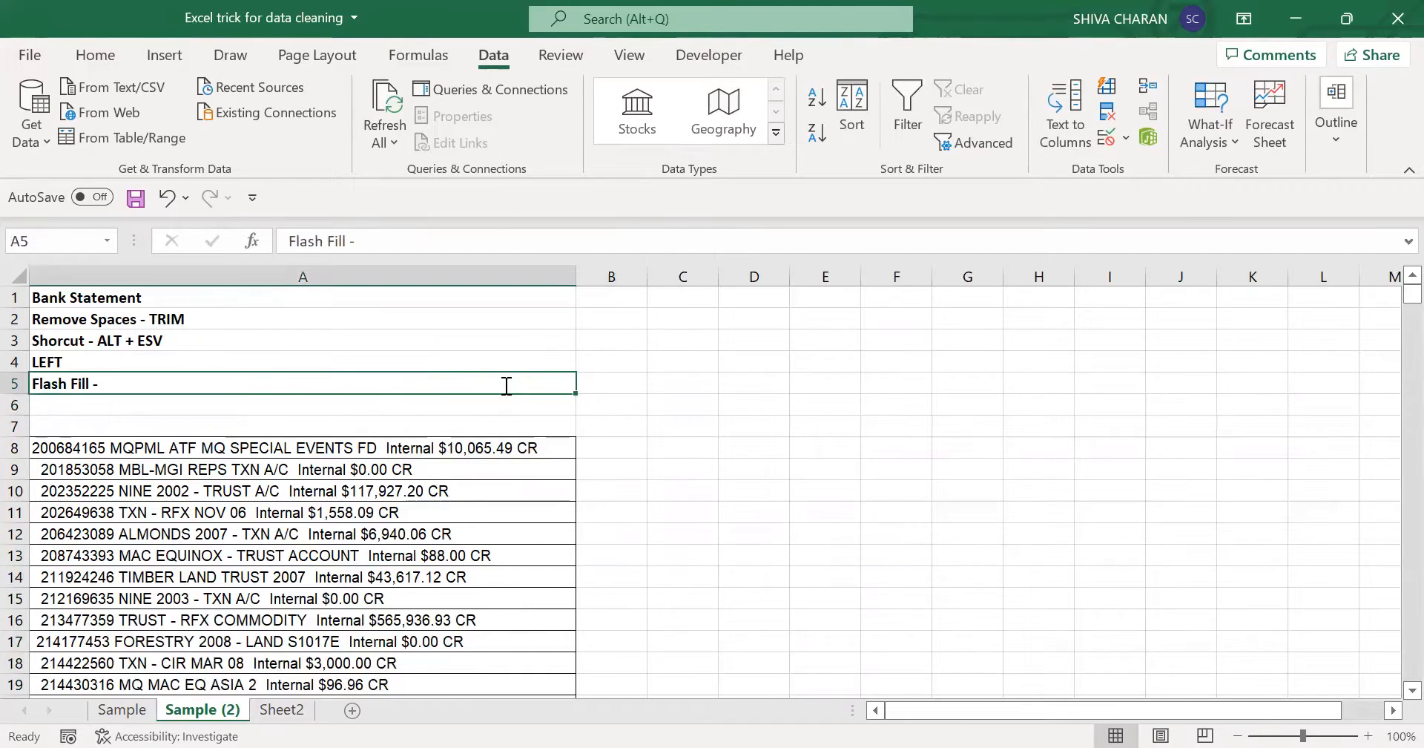
pyautogui.write('AI Bas')
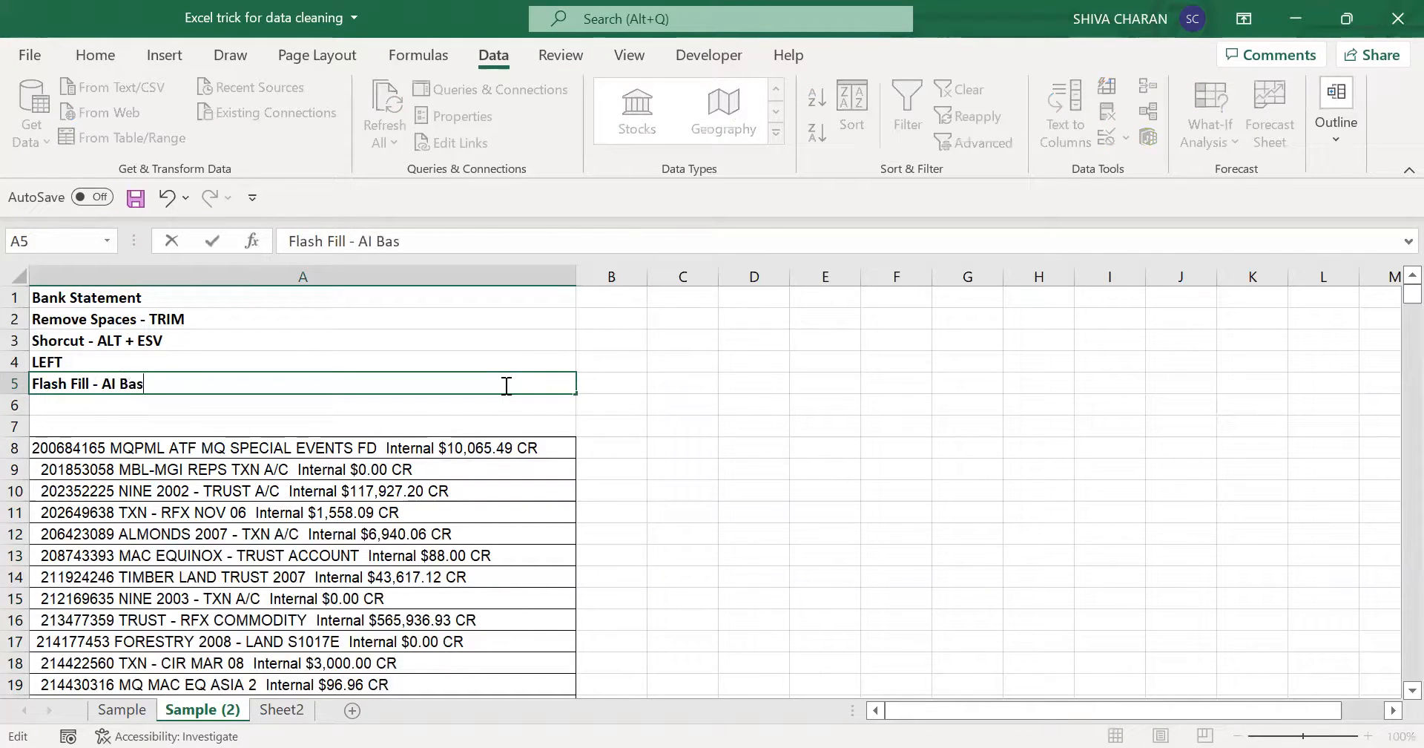
pyautogui.write('ed command')
pyautogui.press('Return')
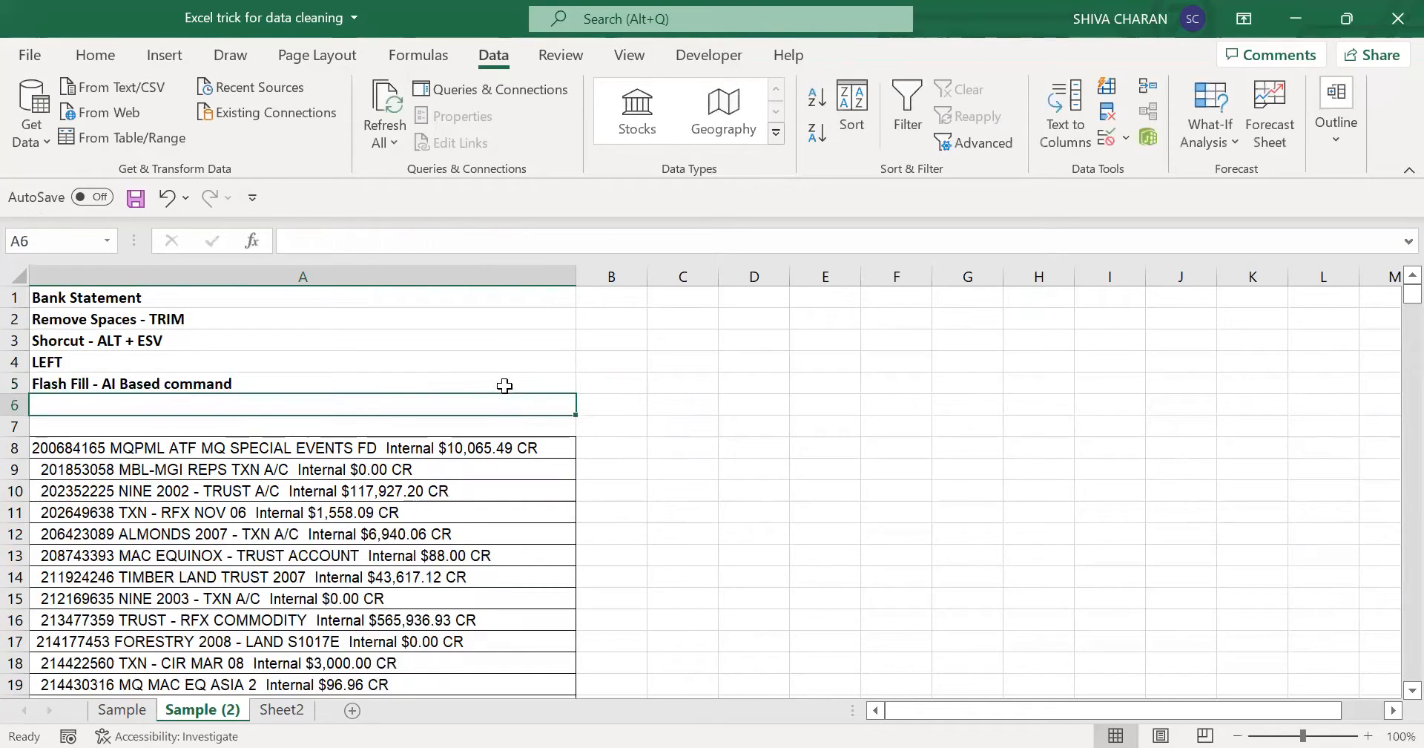
pyautogui.click(412, 380)
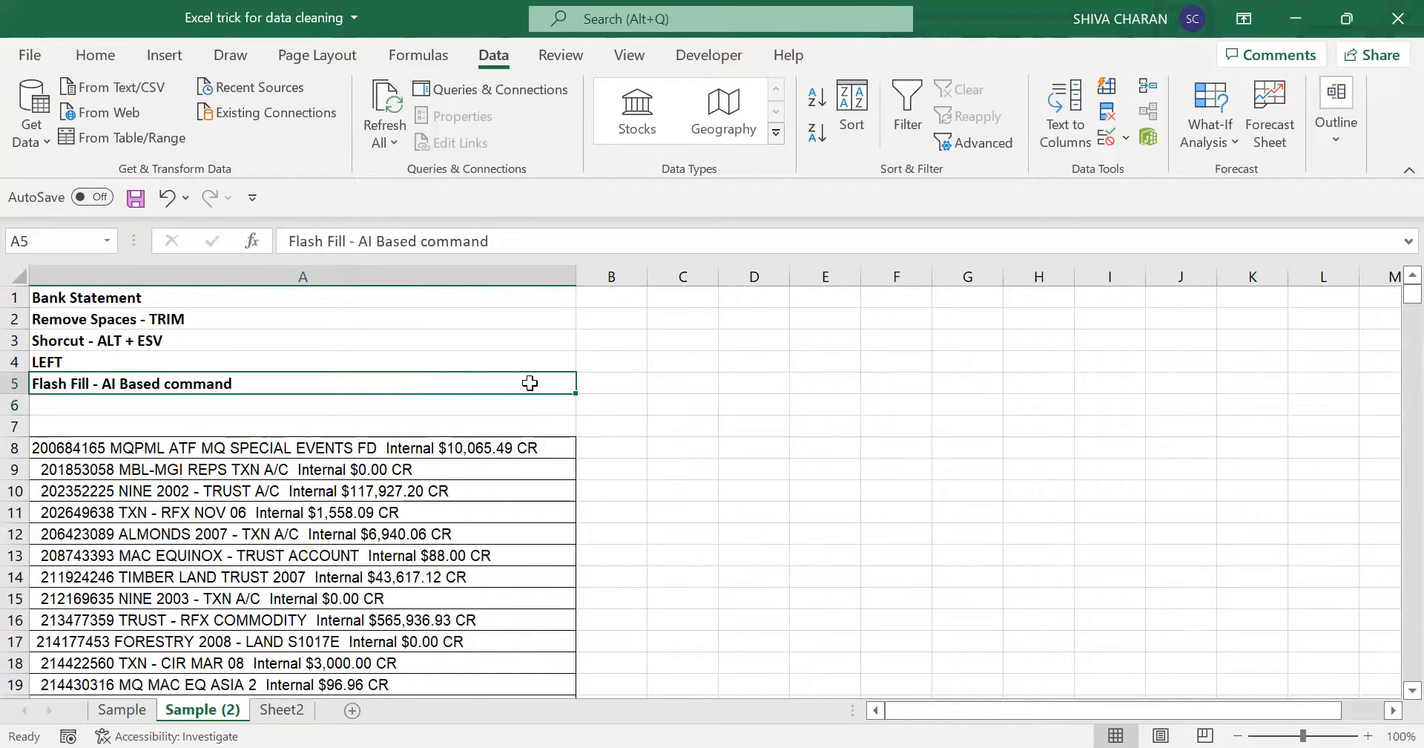
# - Move the Sample sheet to the end of the workbook after Sheet2 and return to the Sample (2) sheet
pyautogui.click(618, 444)
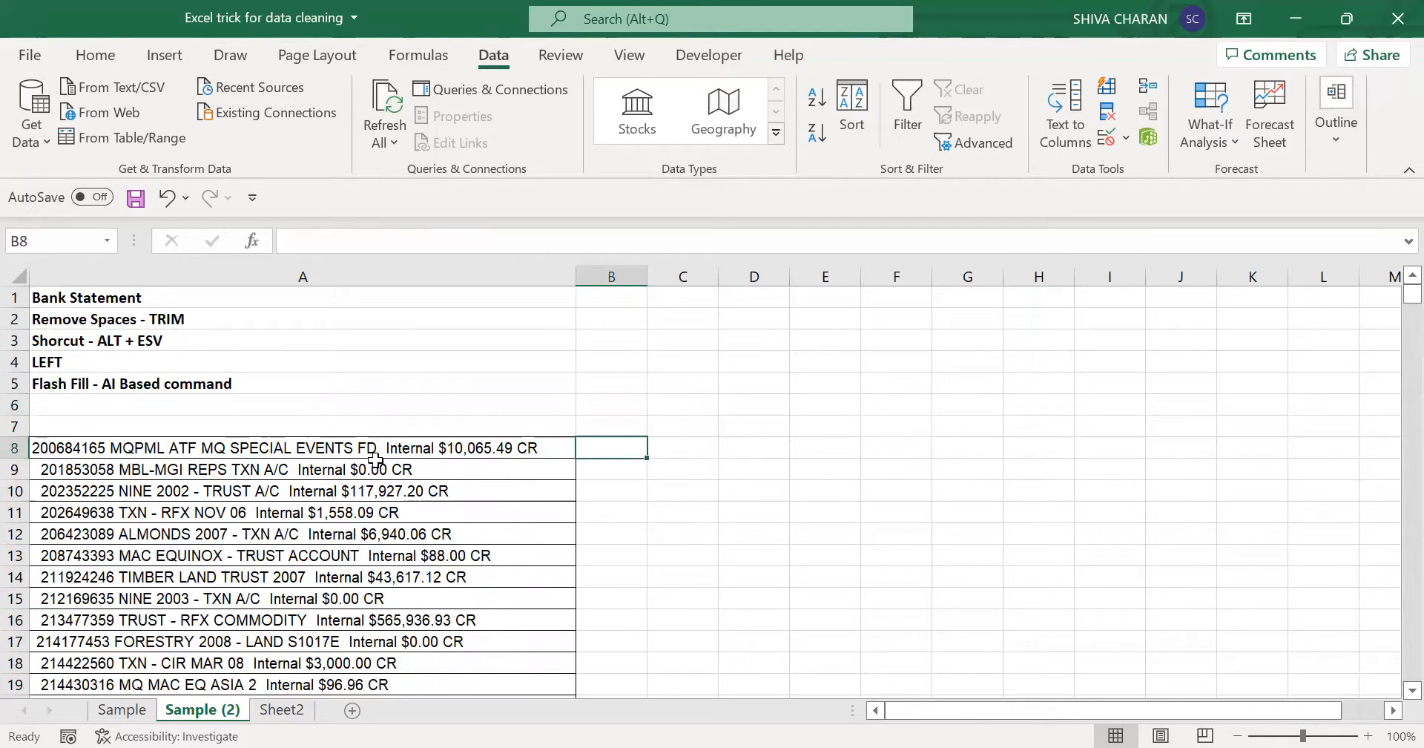
pyautogui.click(122, 709)
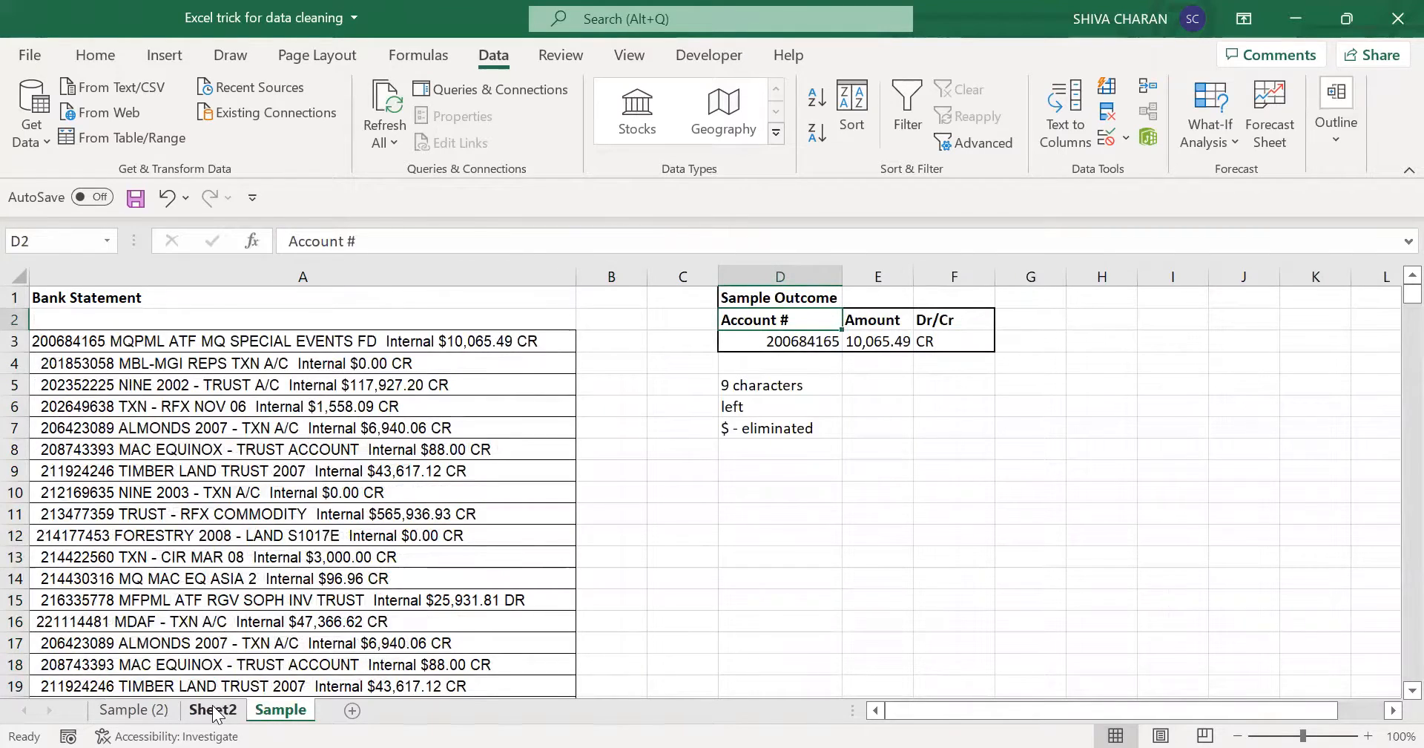
pyautogui.click(223, 709)
pyautogui.click(282, 710)
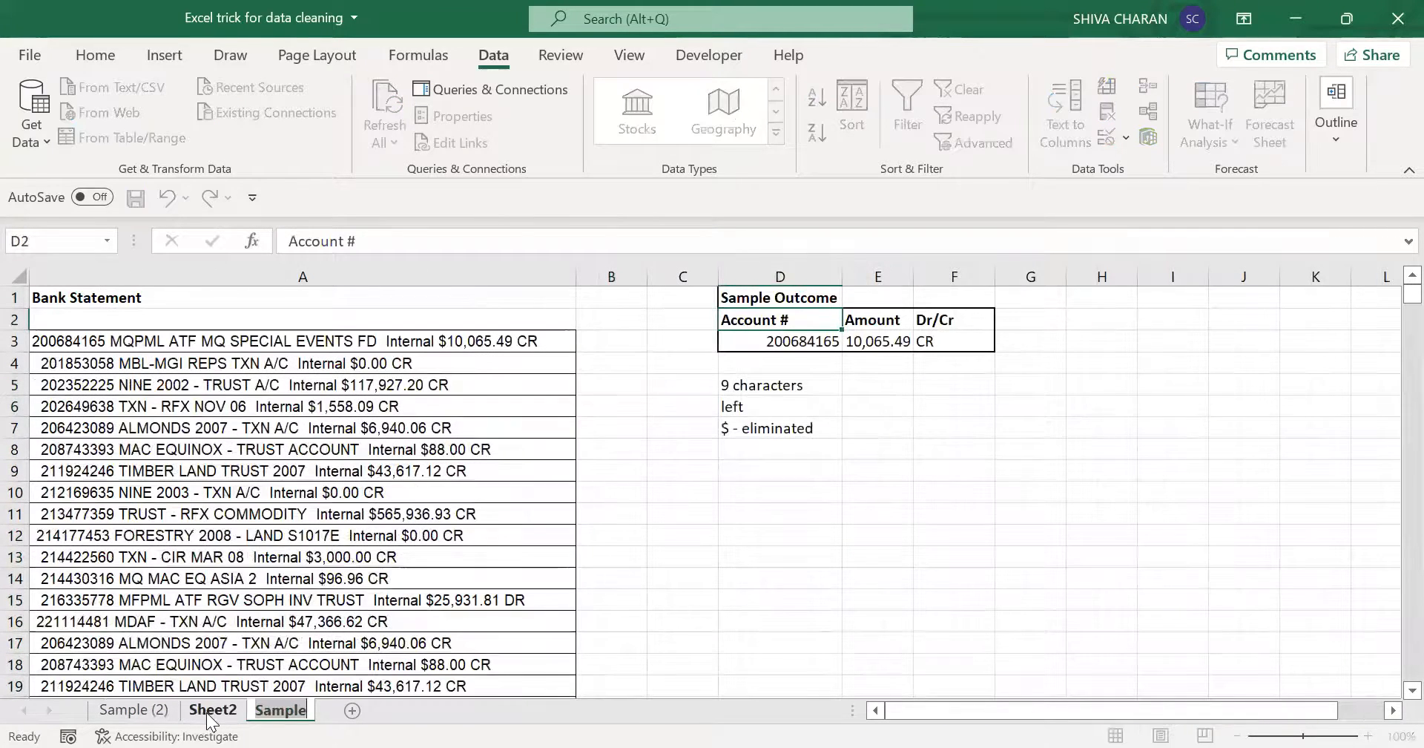
pyautogui.click(805, 407)
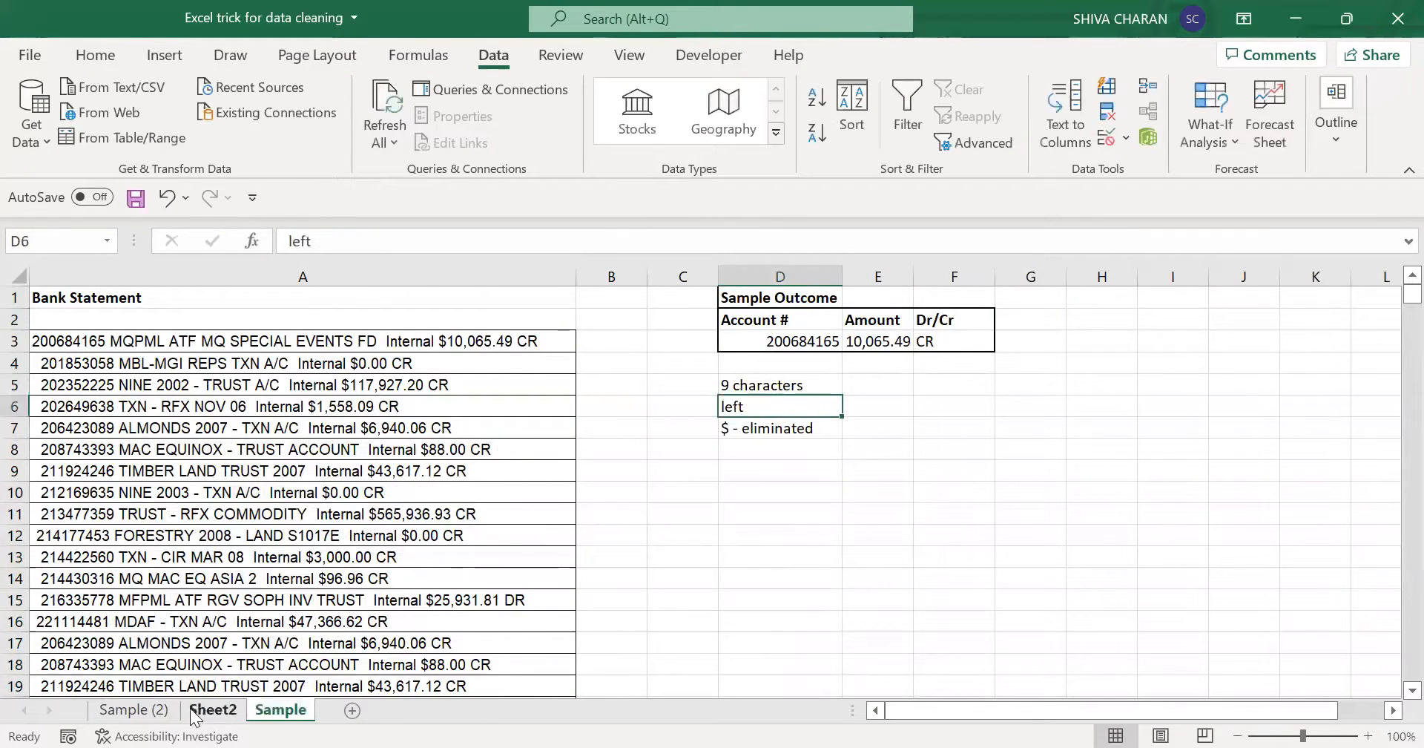
pyautogui.click(133, 709)
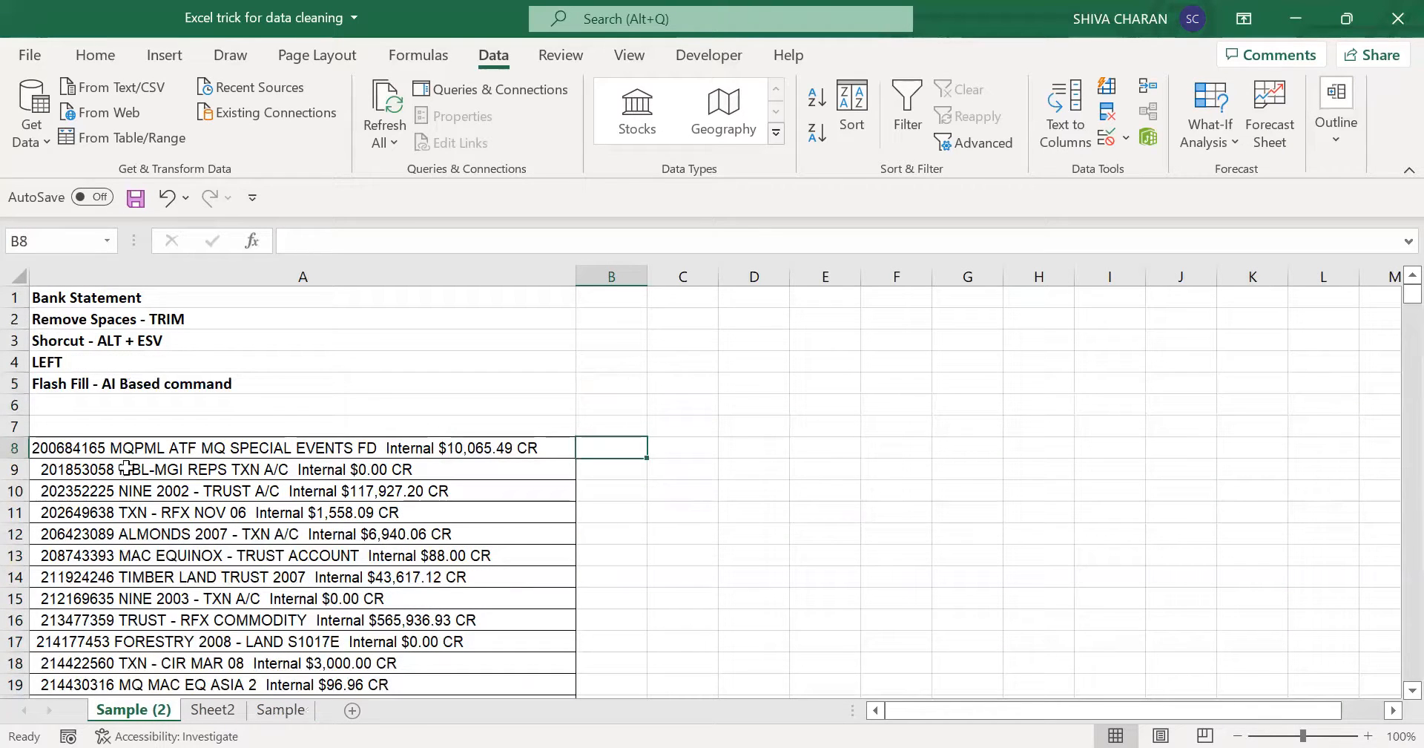
# - Enter the account number from the first statement line in B8 as the example for Flash Fill
pyautogui.click(60, 445)
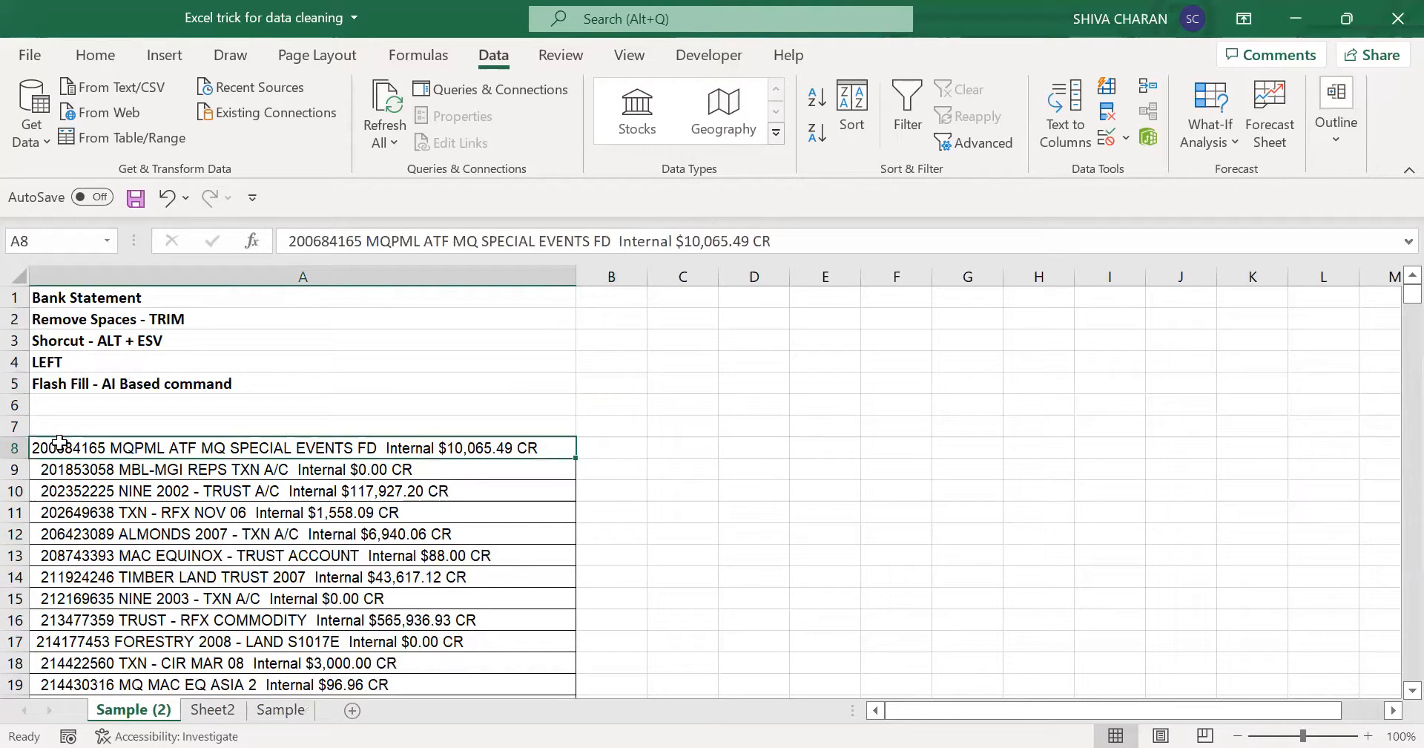
pyautogui.click(613, 446)
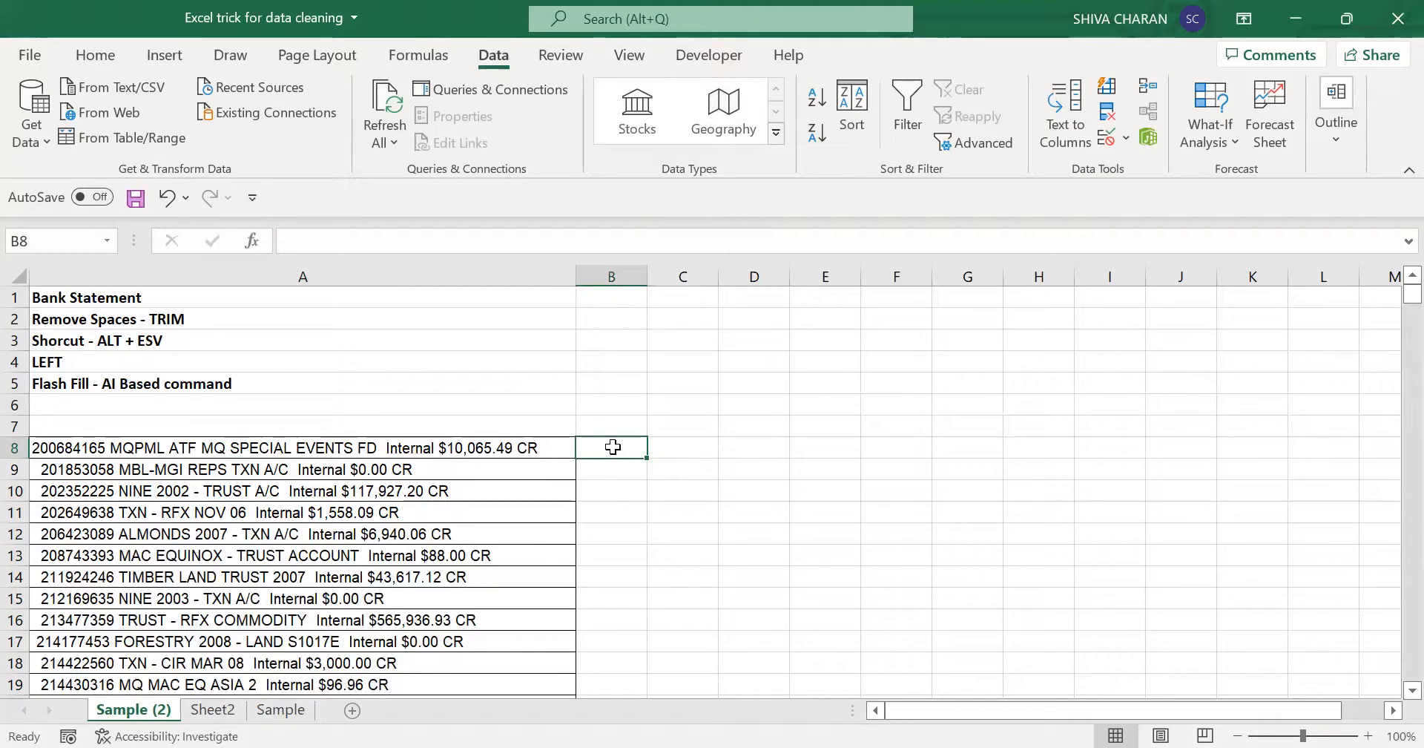
pyautogui.click(78, 449)
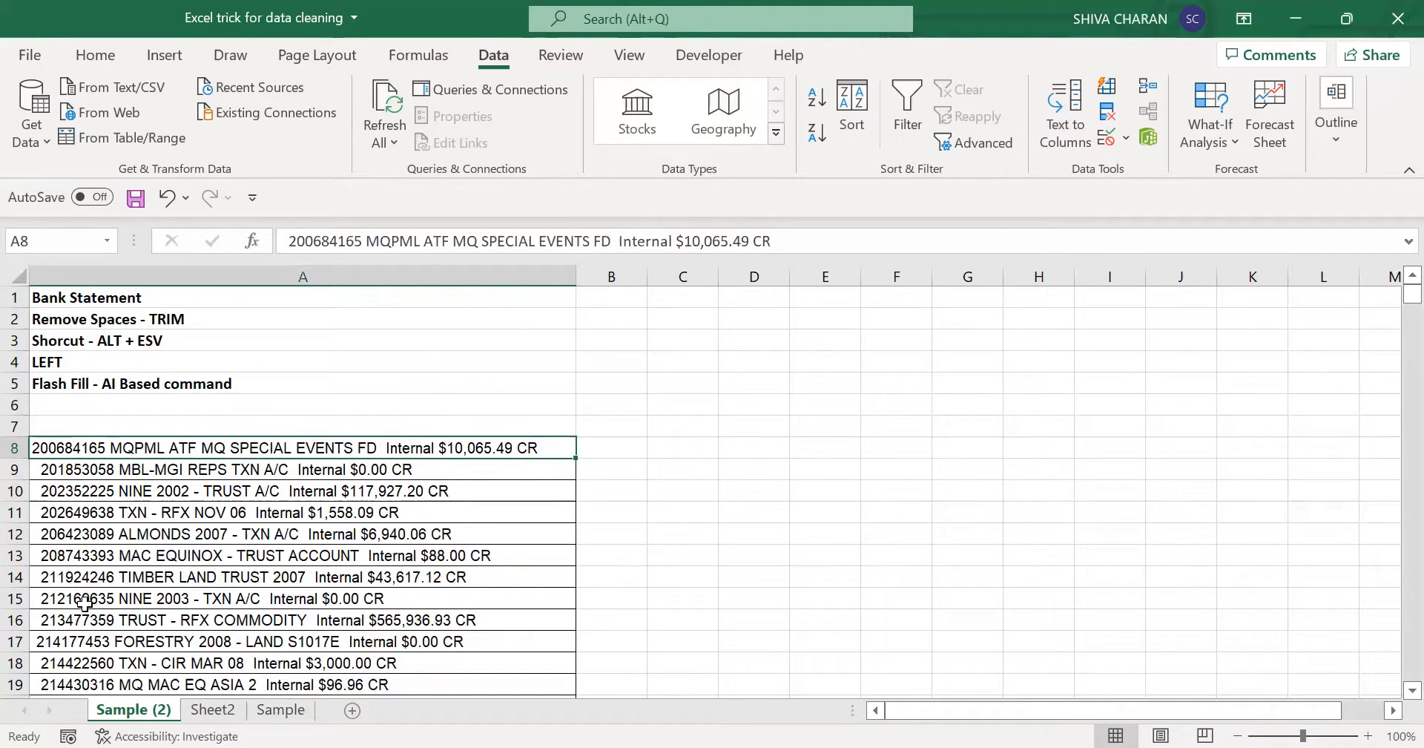
pyautogui.moveTo(598, 465); pyautogui.dragTo(652, 533)
pyautogui.click(652, 512)
pyautogui.scroll(1, 658, 509)
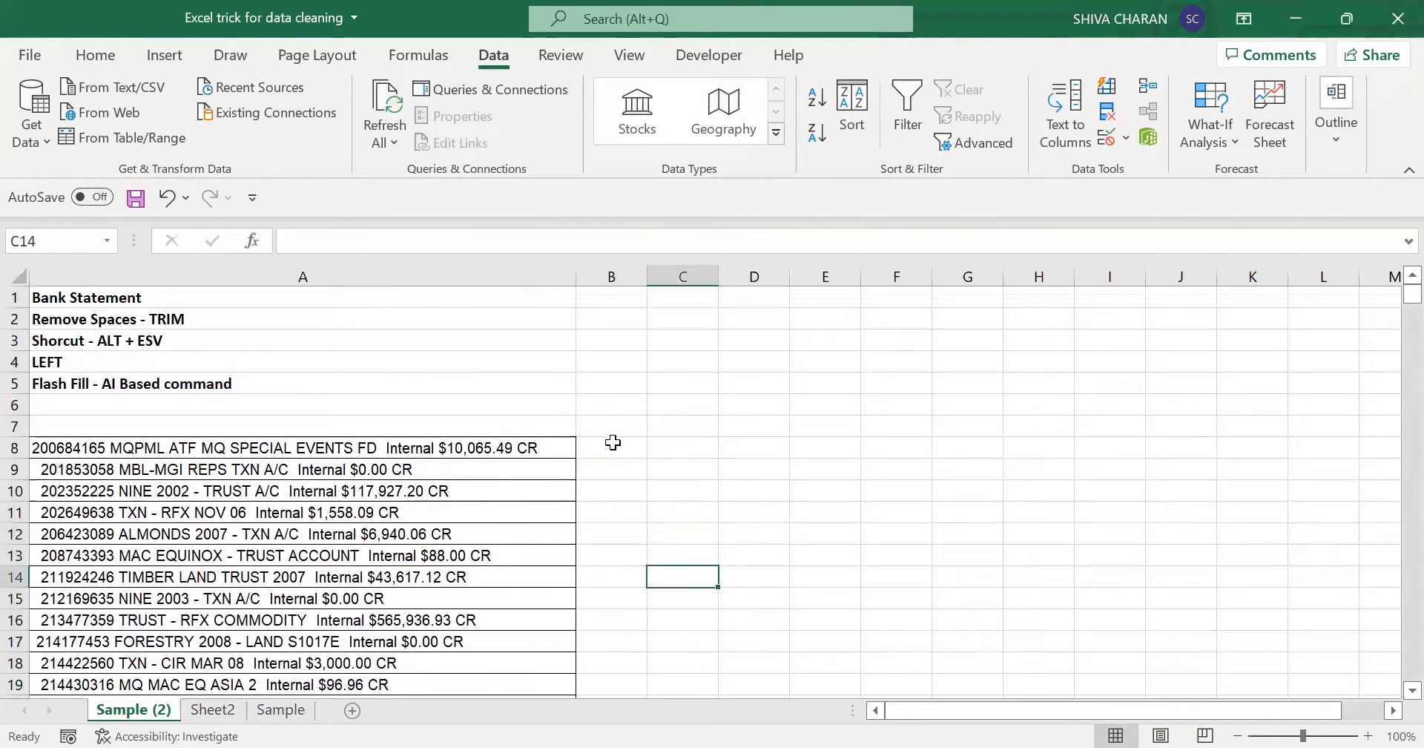
pyautogui.click(613, 444)
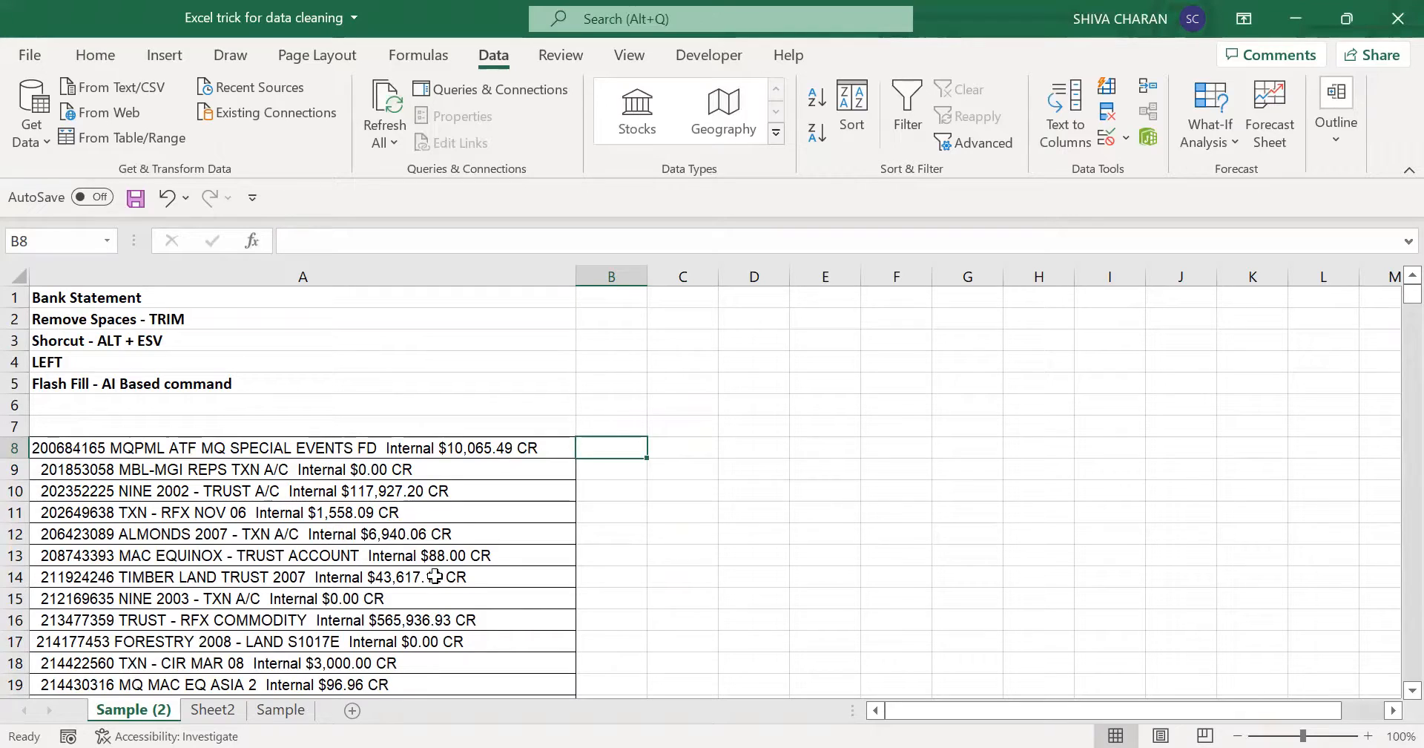
pyautogui.write('200')
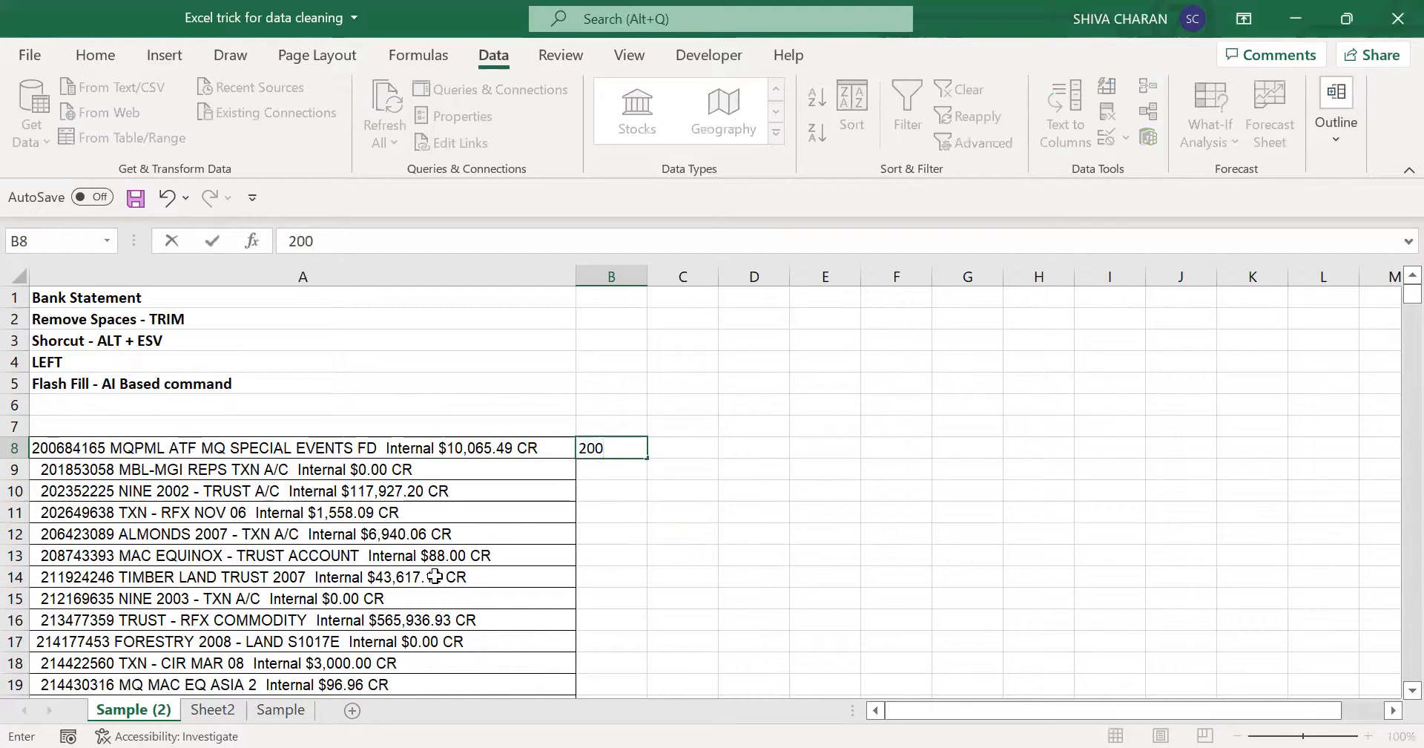
pyautogui.write('684165')
pyautogui.press('Return')
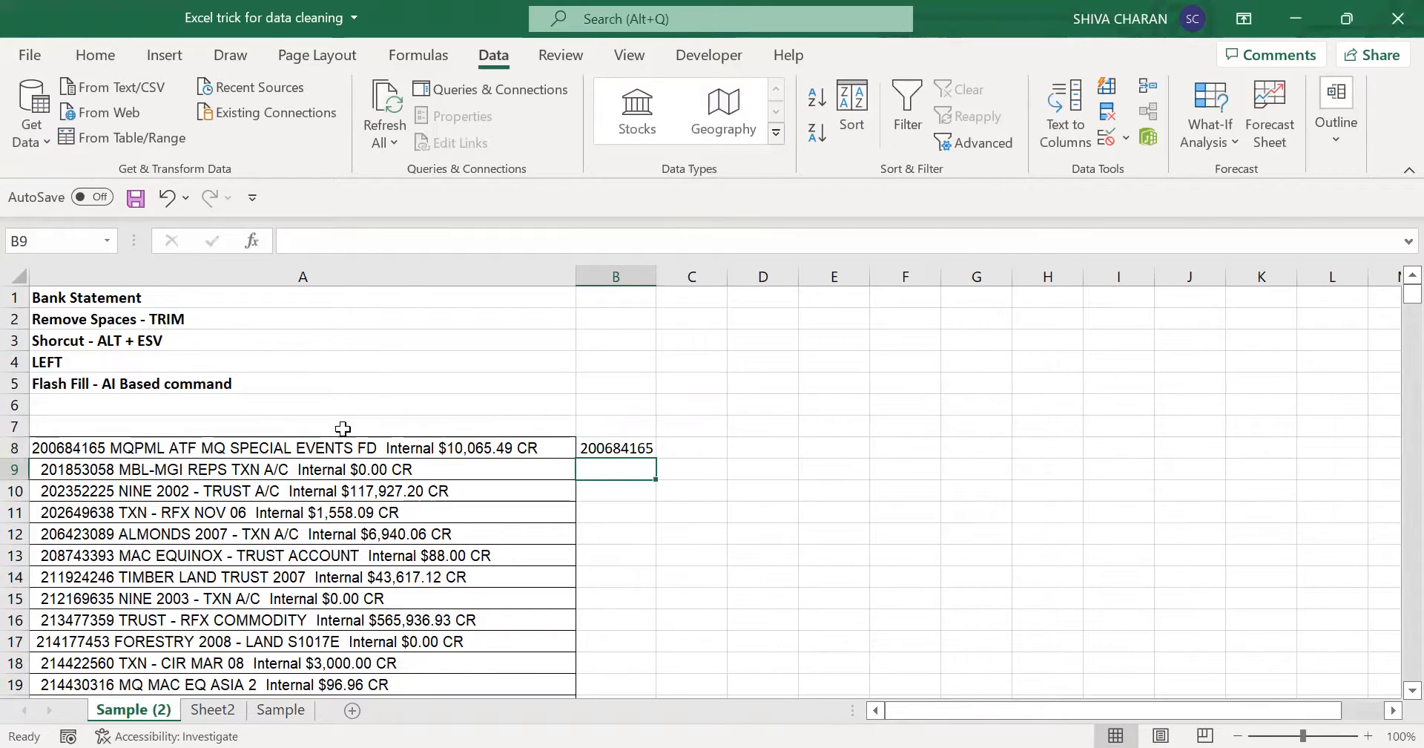
# - Examine the remaining statement lines from A9 down and the cells beside them in column B below the example
pyautogui.click(598, 439)
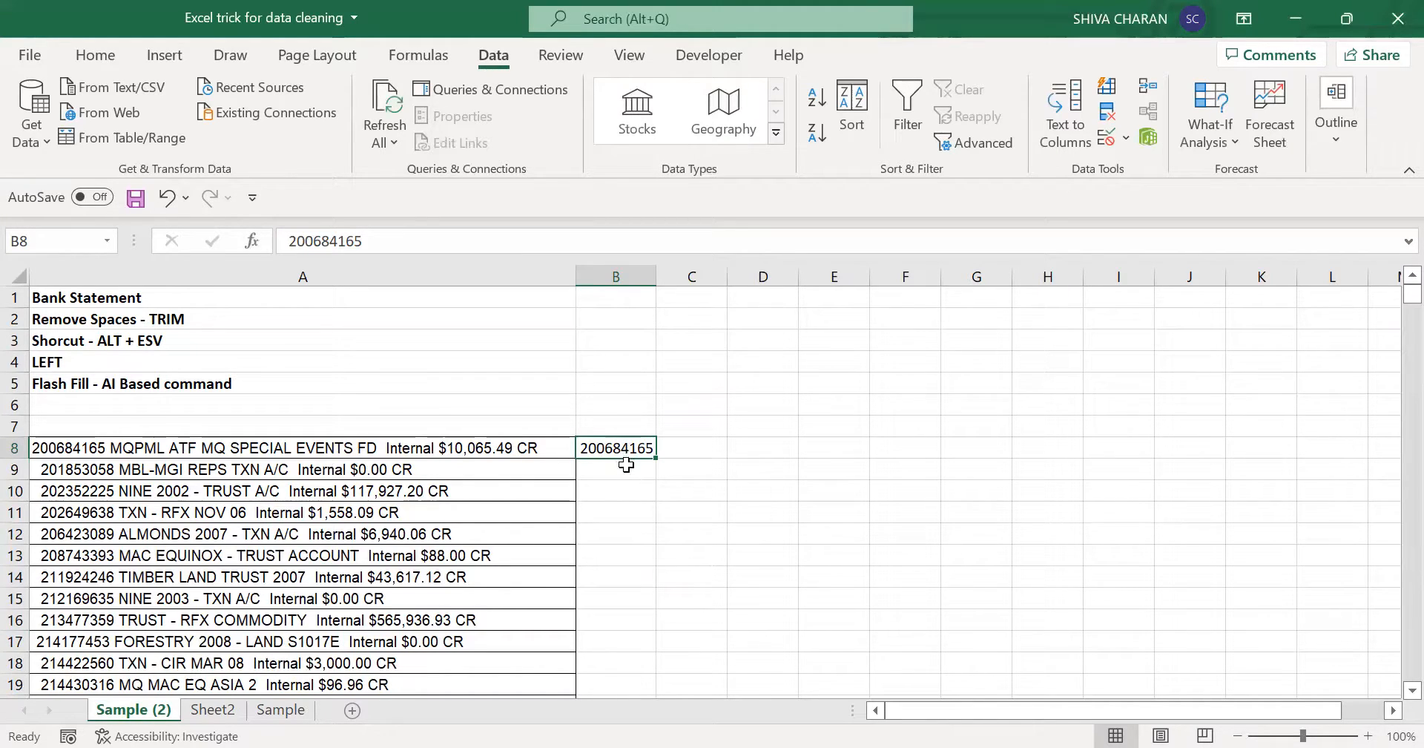
pyautogui.moveTo(620, 472); pyautogui.dragTo(610, 598)
pyautogui.moveTo(605, 709); pyautogui.dragTo(608, 664)
pyautogui.moveTo(68, 364); pyautogui.dragTo(72, 598)
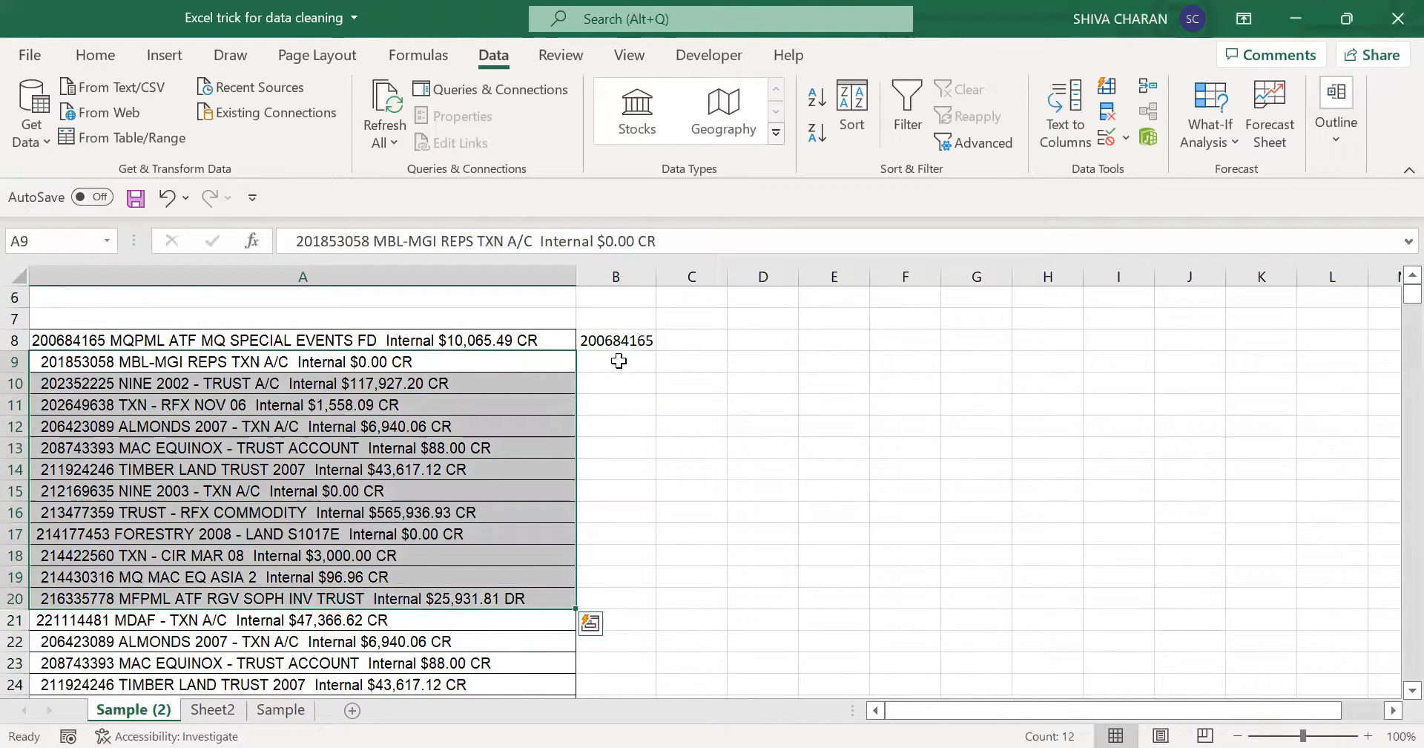
pyautogui.moveTo(618, 361); pyautogui.dragTo(626, 675)
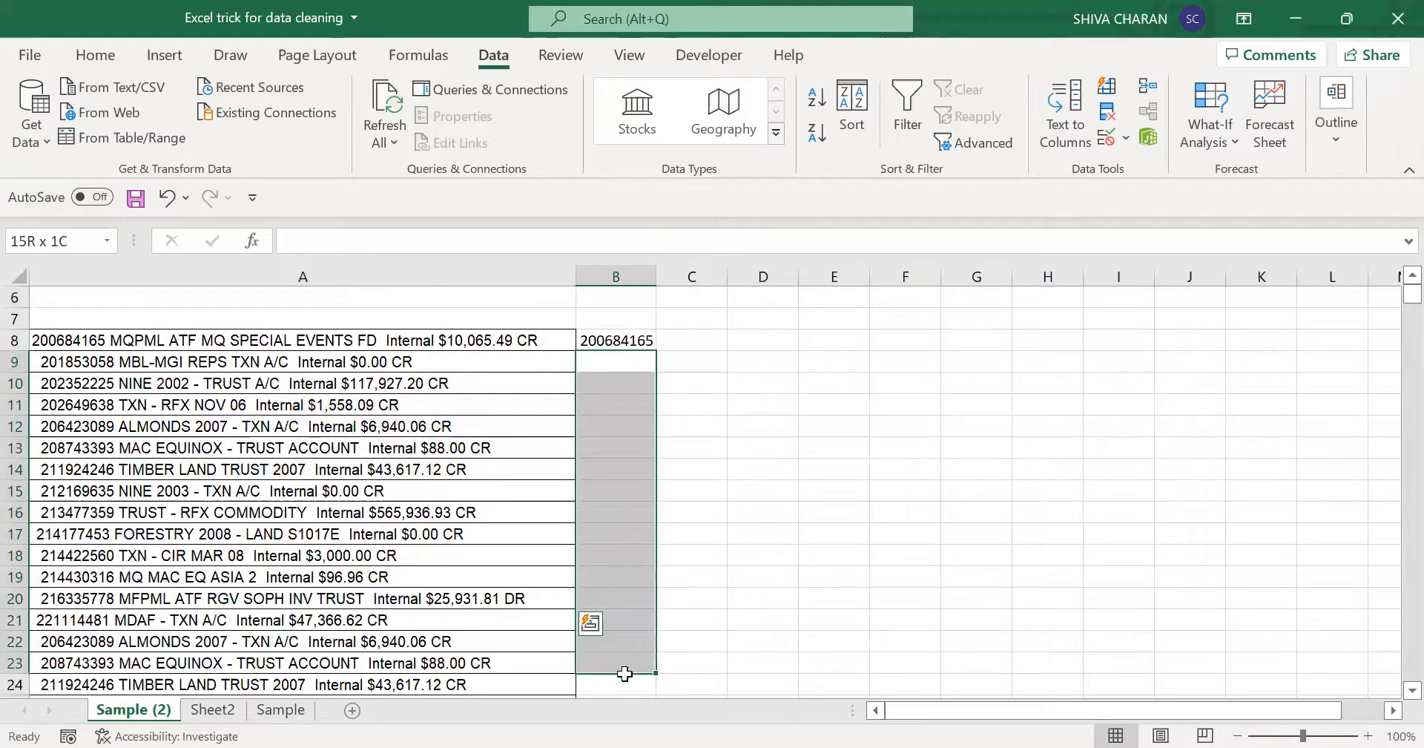
# - Extend the Flash Fill note in A5 so it reads "Flash Fill - AI Based command - CTRL + E"
pyautogui.click(616, 369)
pyautogui.scroll(2, 610, 360)
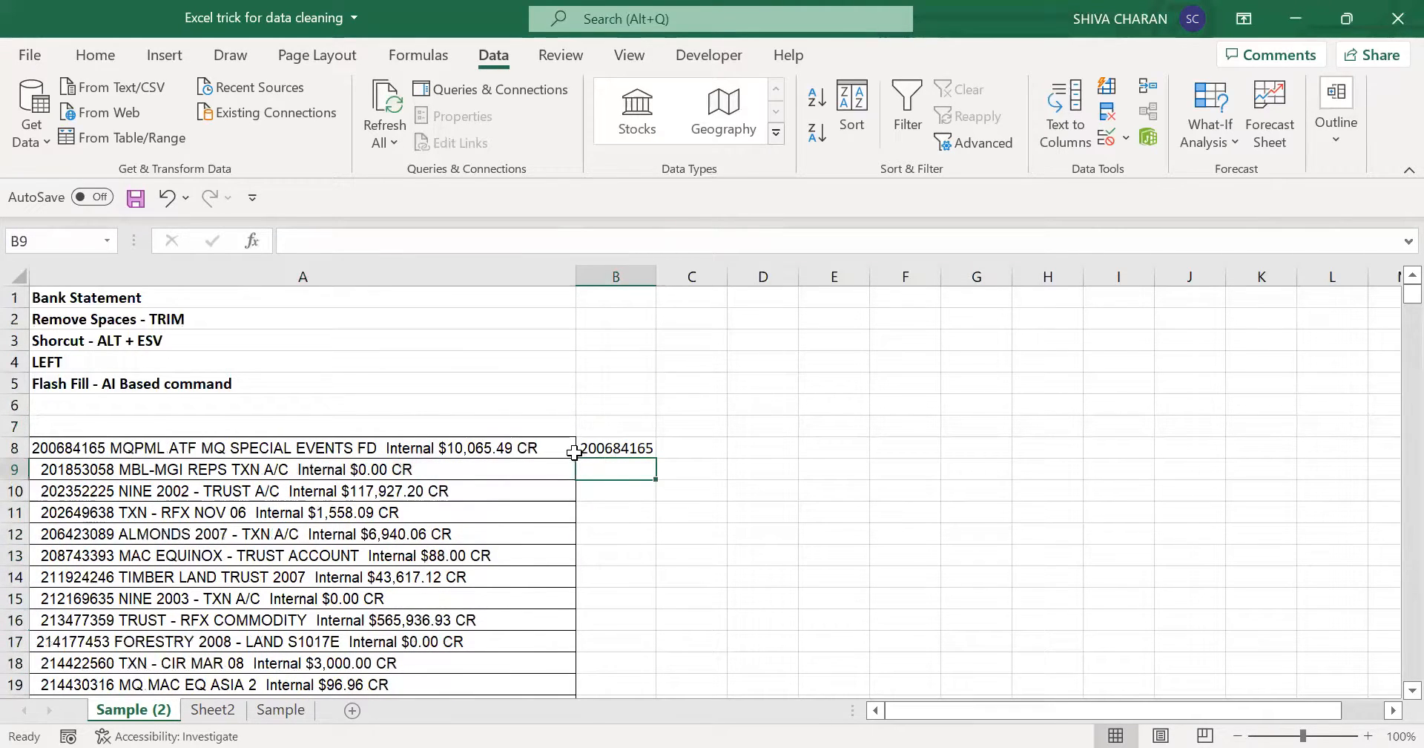
pyautogui.click(152, 381)
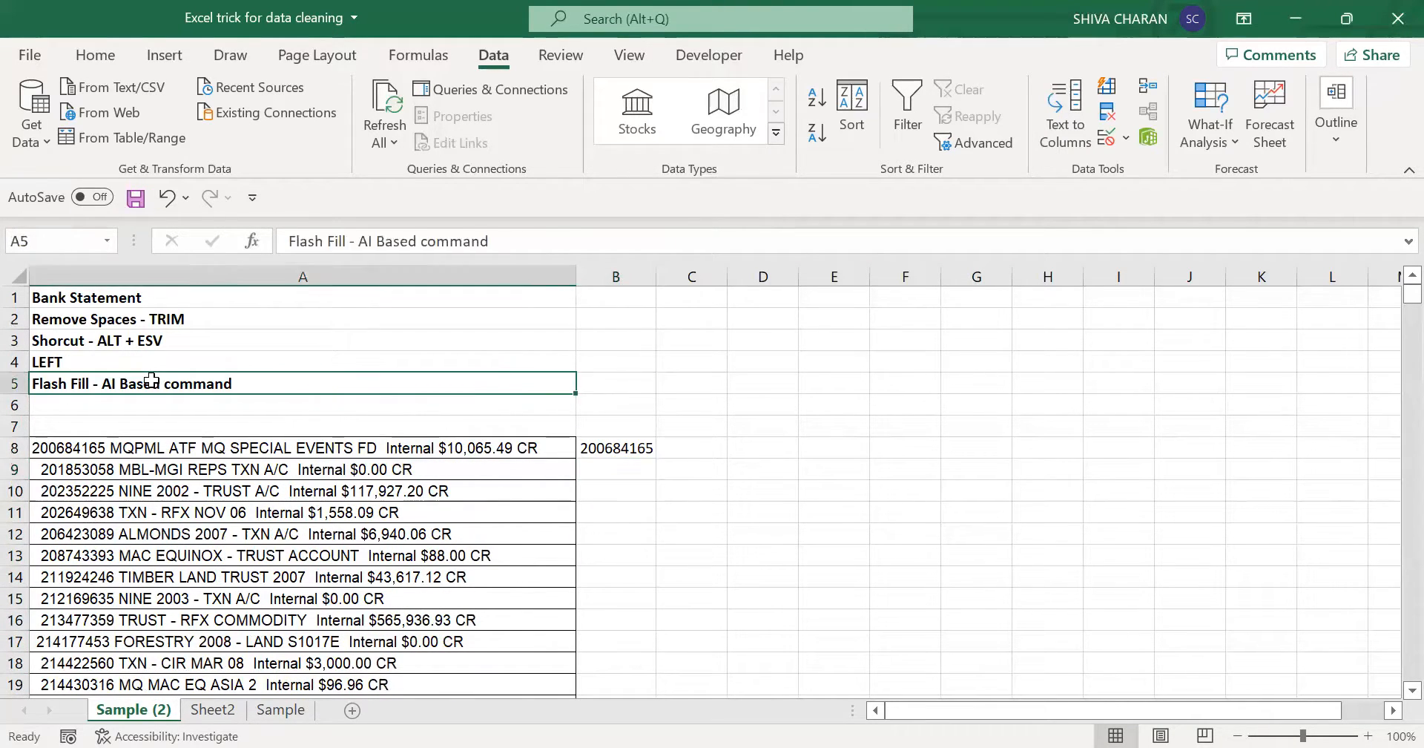
pyautogui.doubleClick(284, 380)
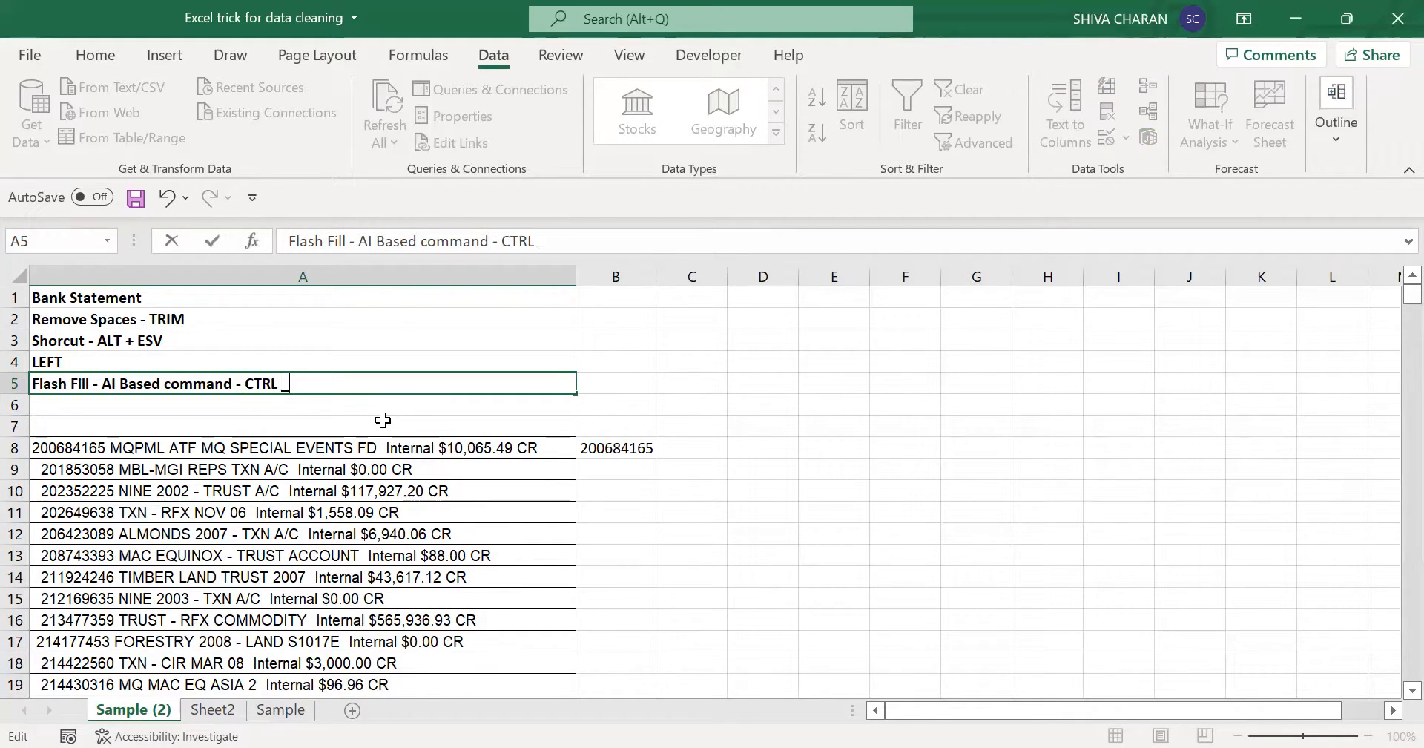
pyautogui.press('Return')
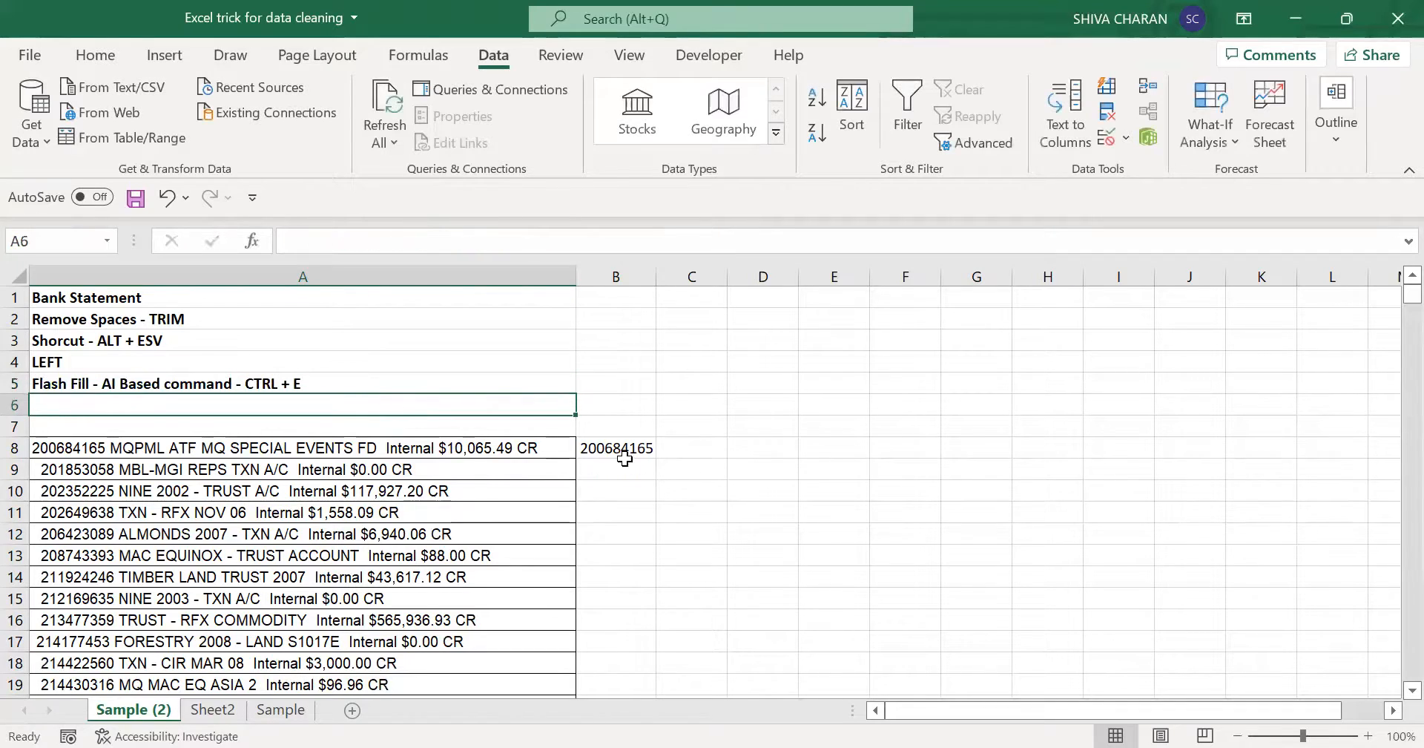
# - Flash Fill the account numbers down column B from B9, following the example in B8
pyautogui.click(632, 469)
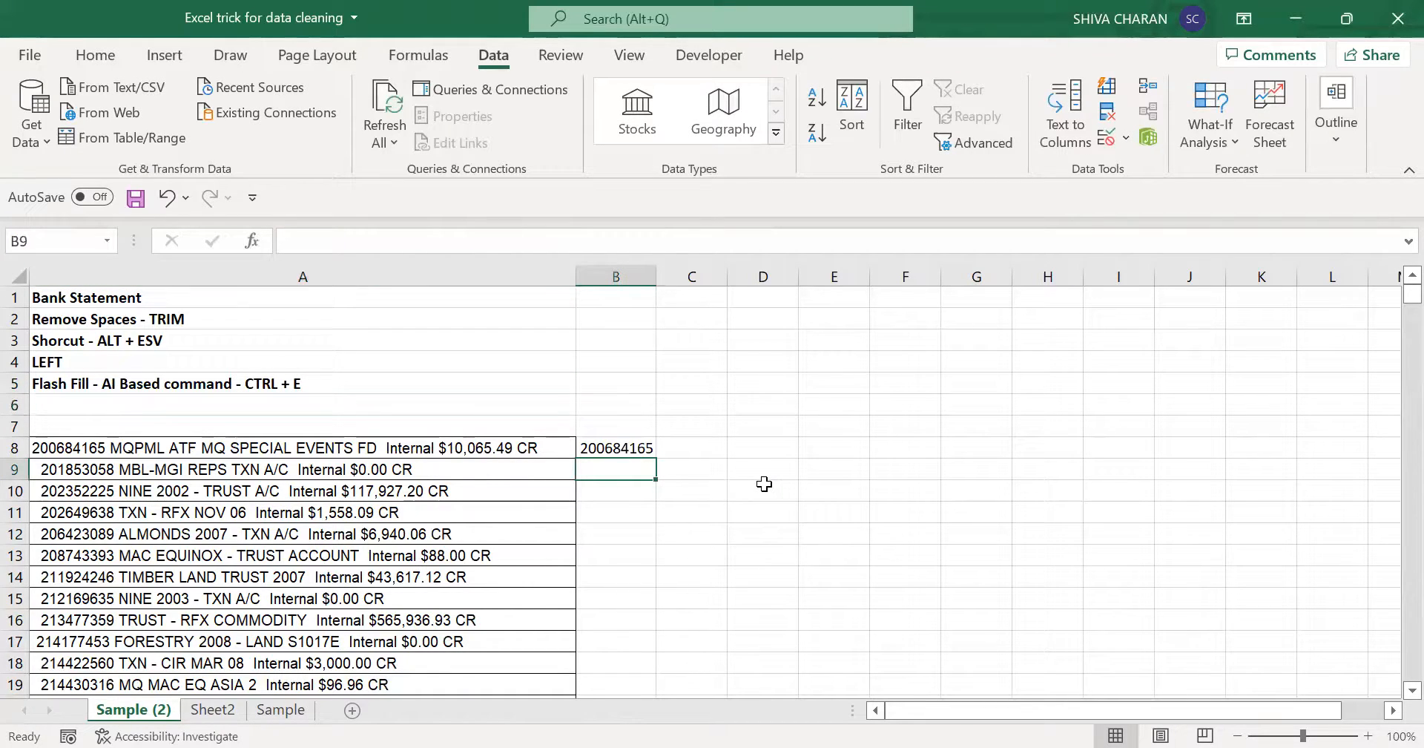
pyautogui.hotkey('ctrl', 'e')
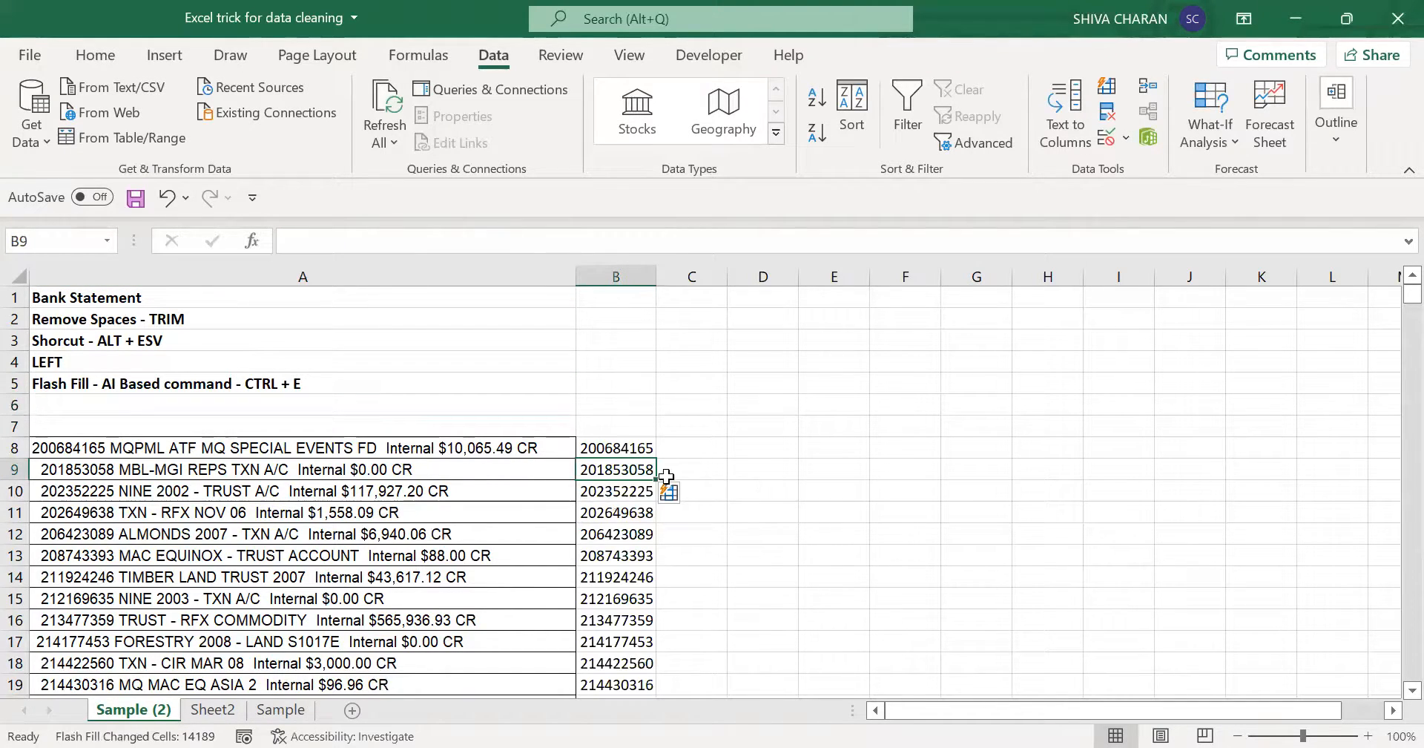
pyautogui.click(605, 471)
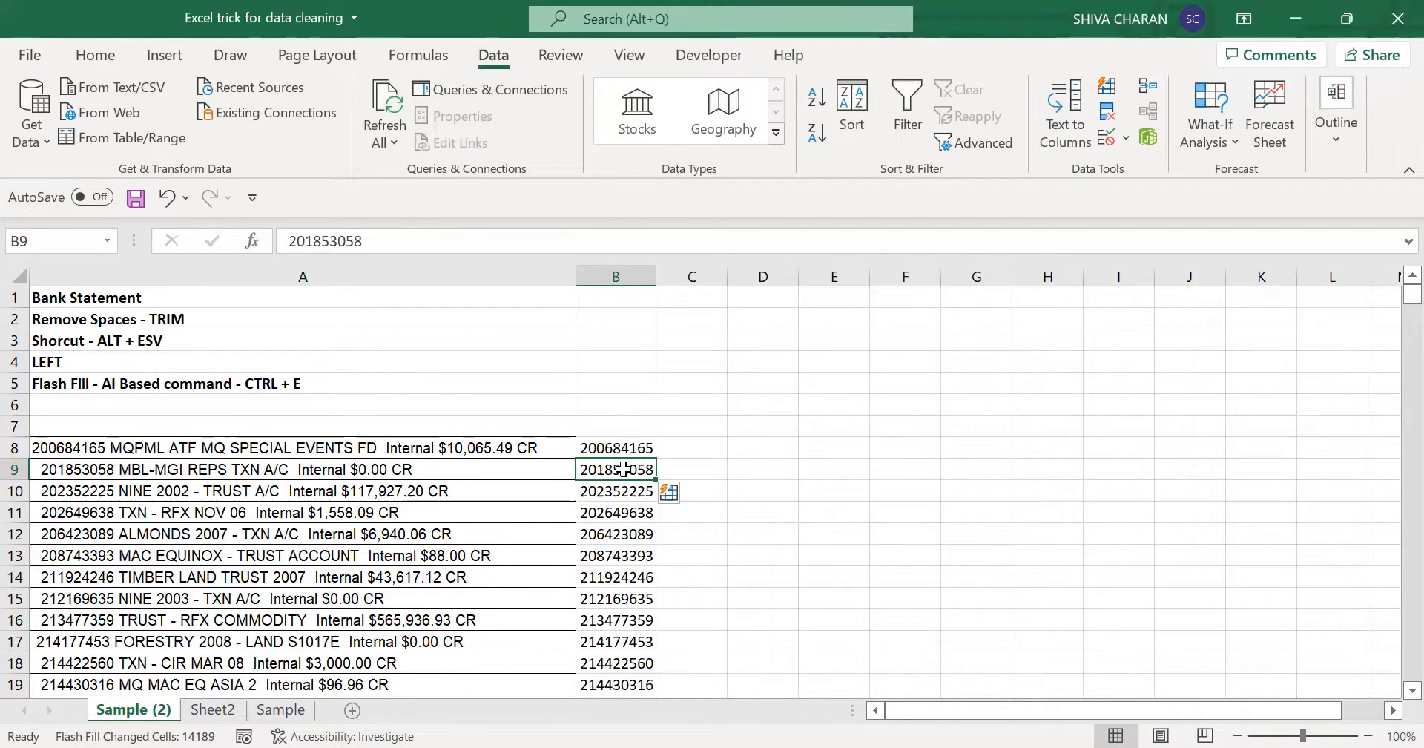
# - Compare the account numbers filled in column B with the statement lines in column A, from the top rows to the list's last rows
pyautogui.moveTo(623, 469); pyautogui.dragTo(632, 664)
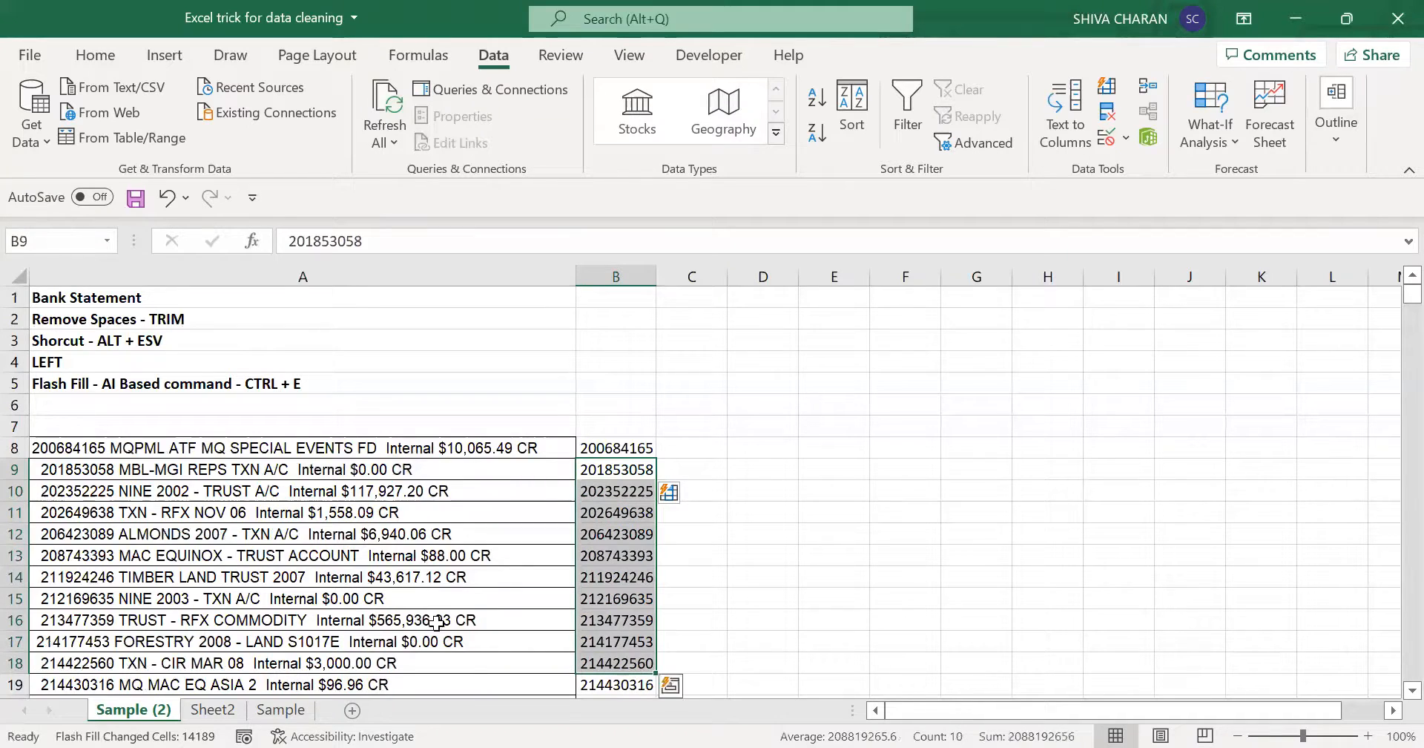
pyautogui.moveTo(61, 470); pyautogui.dragTo(98, 673)
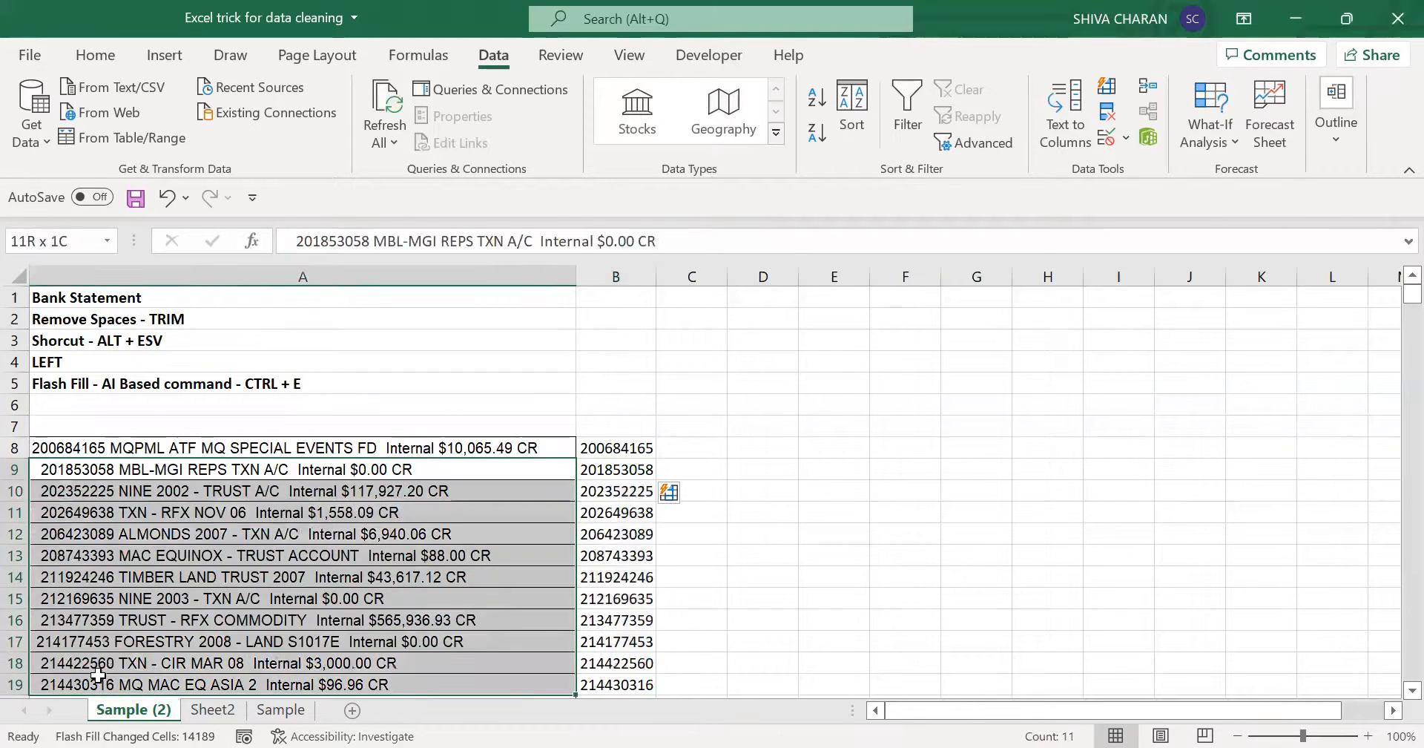
pyautogui.click(616, 472)
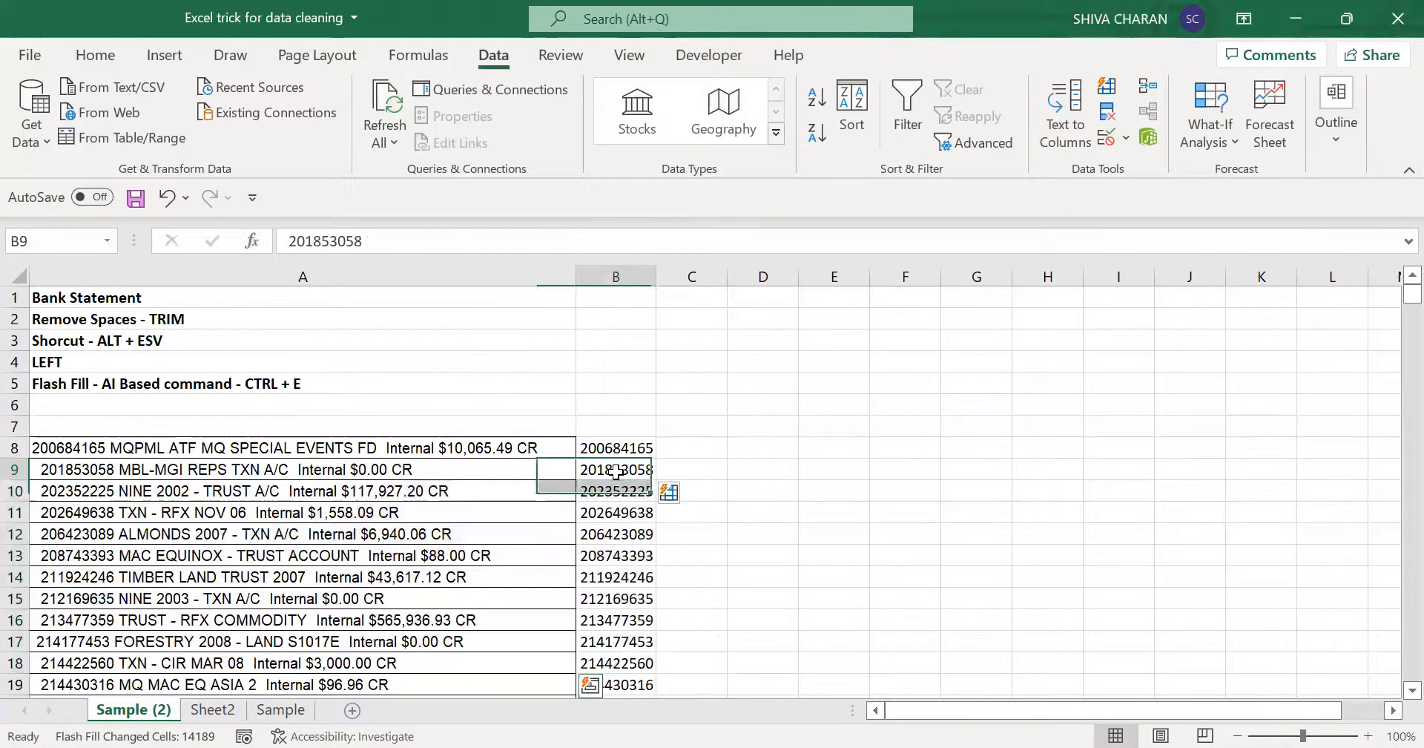
pyautogui.moveTo(621, 469); pyautogui.dragTo(622, 620)
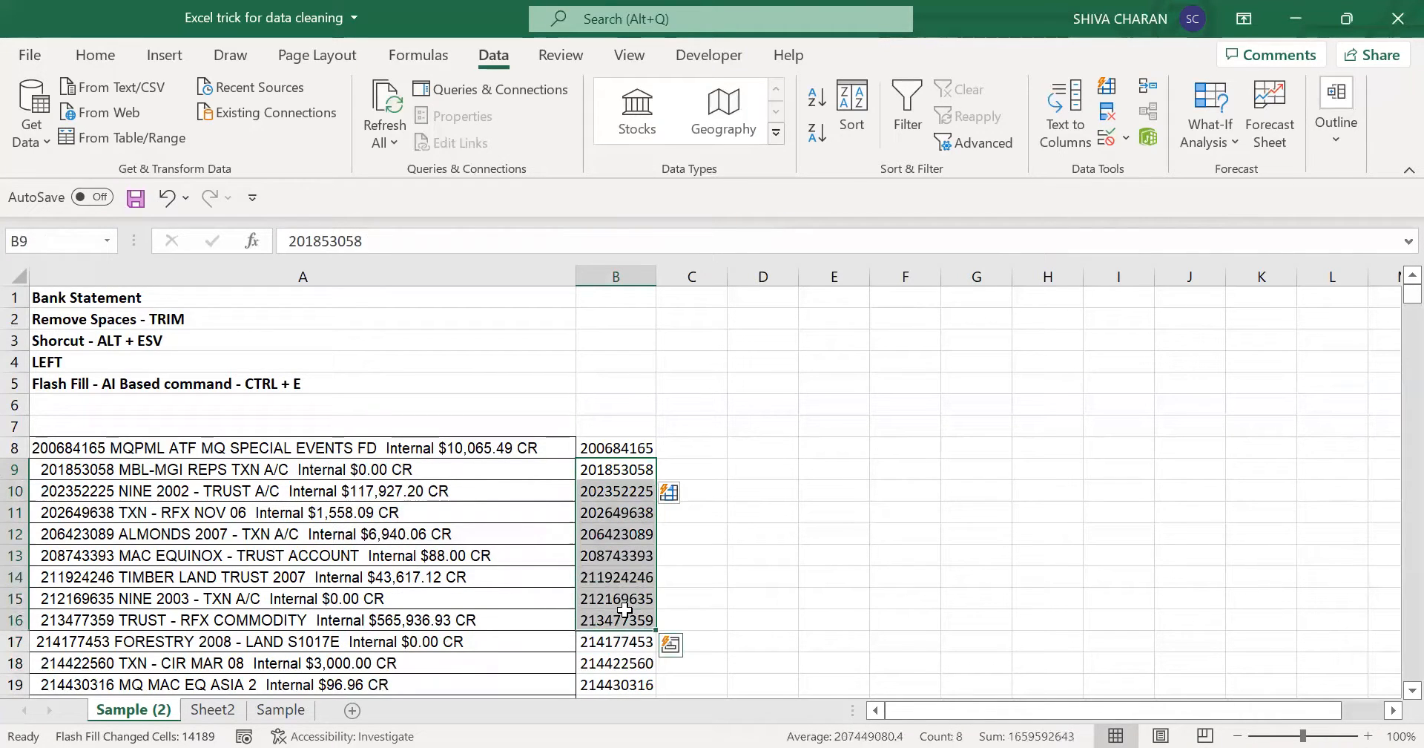
pyautogui.click(610, 465)
pyautogui.hotkey('ctrl', 'shift', 'Down')
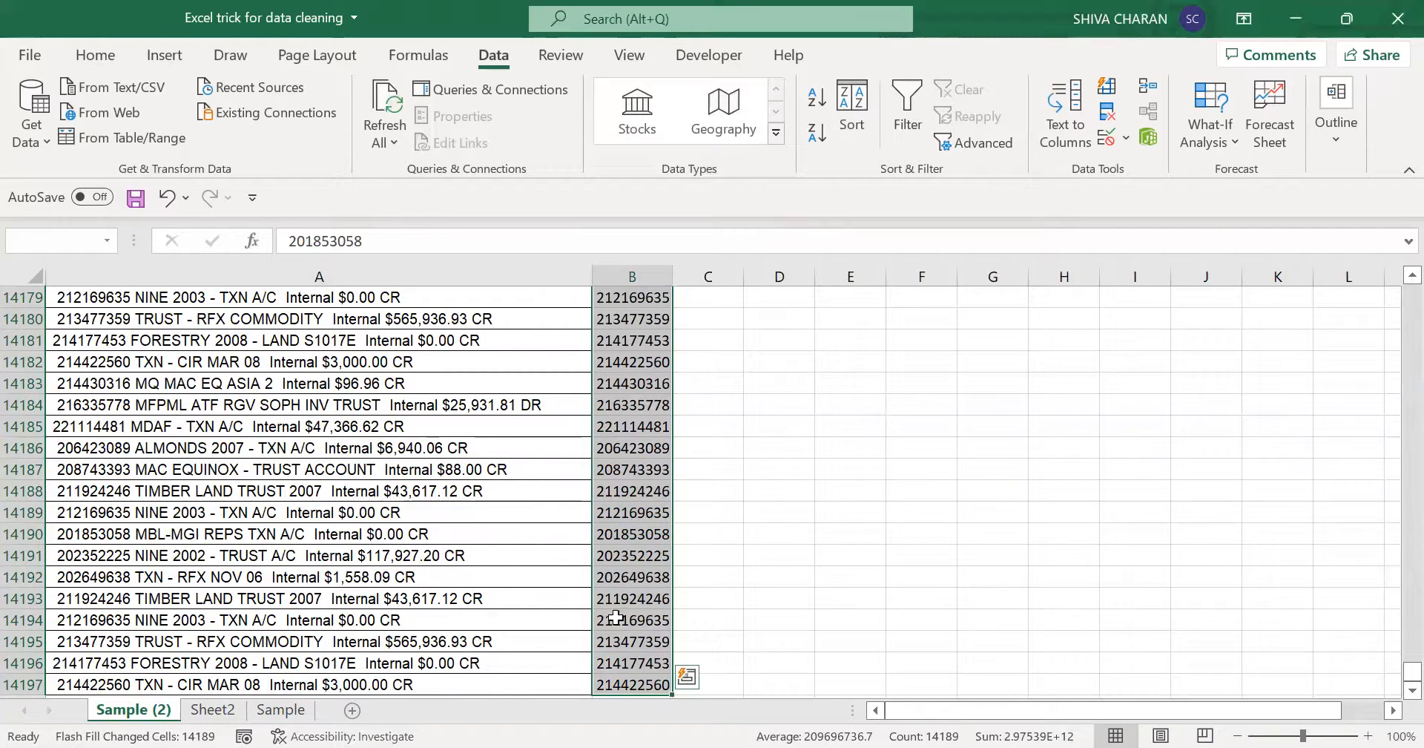
pyautogui.click(629, 682)
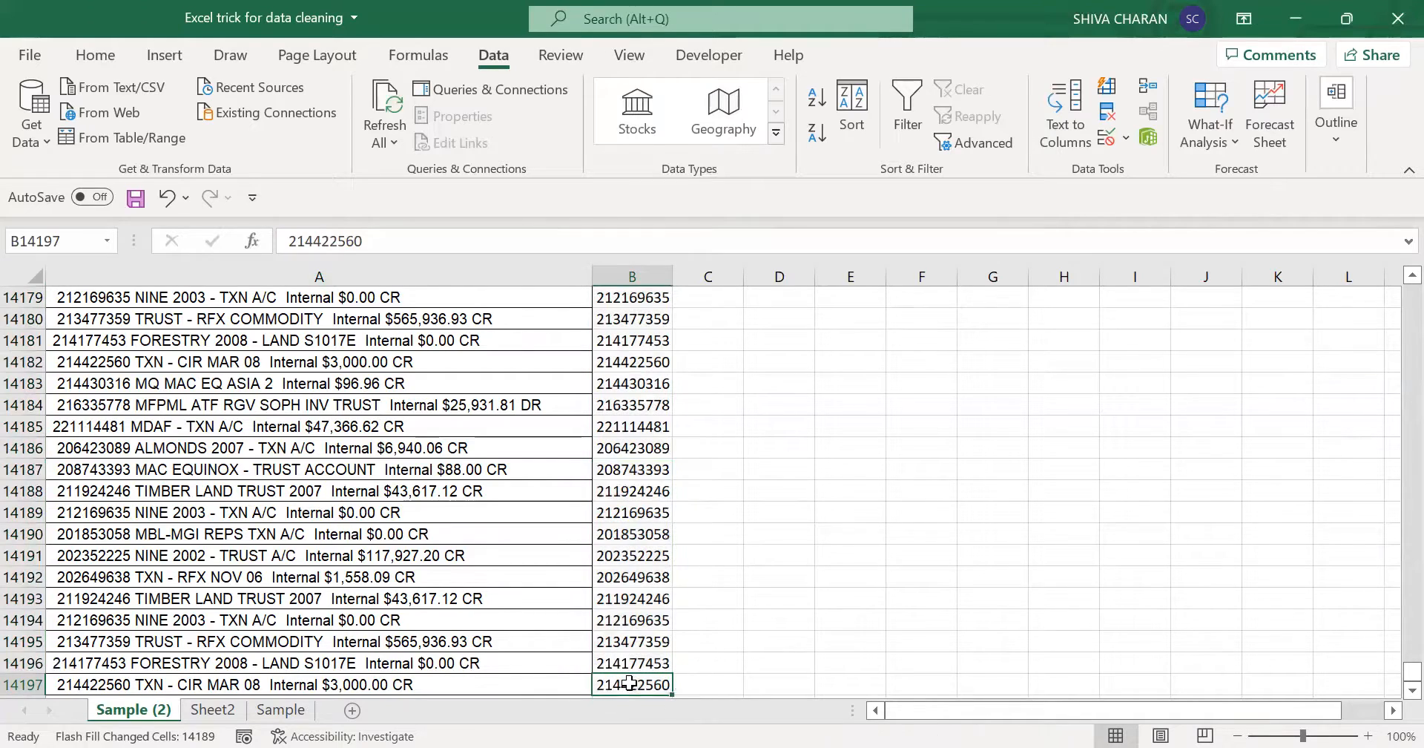
pyautogui.click(630, 663)
pyautogui.click(641, 621)
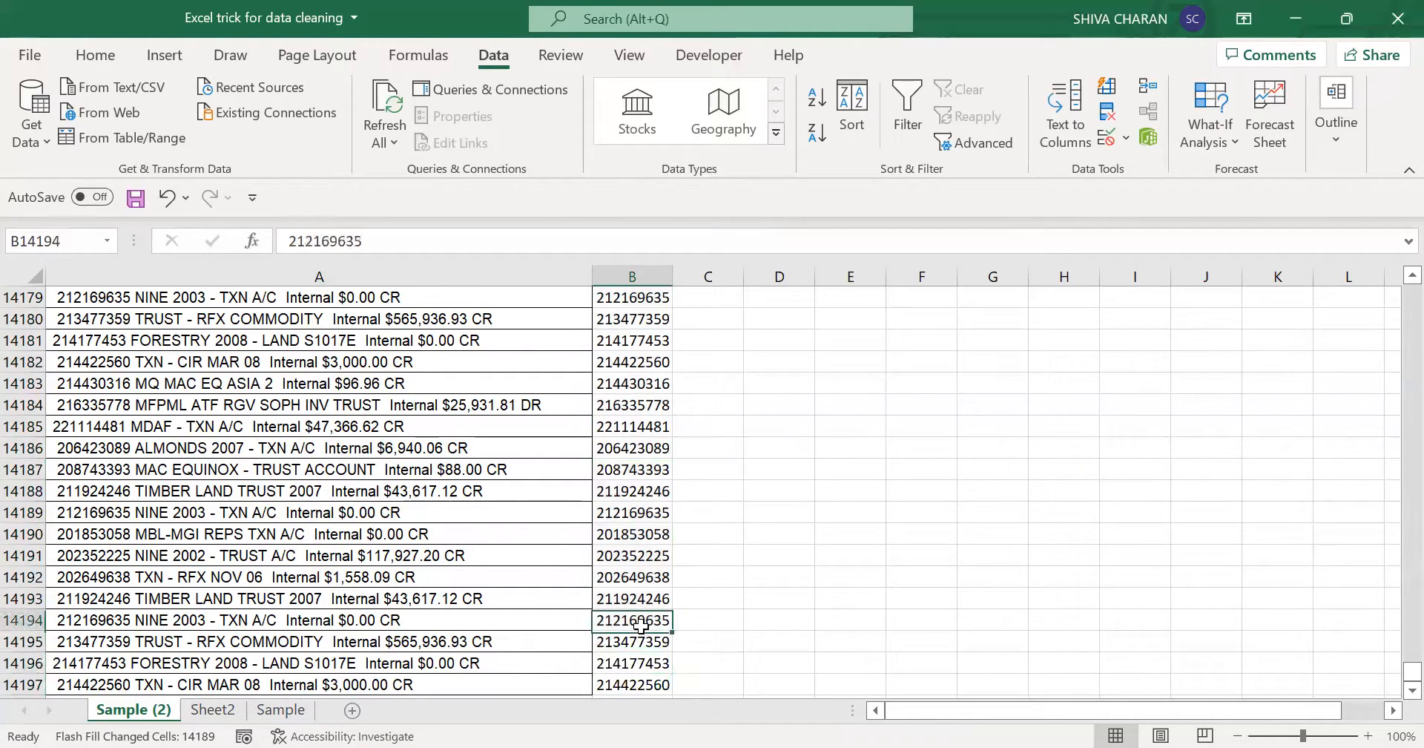
pyautogui.click(643, 558)
pyautogui.click(643, 507)
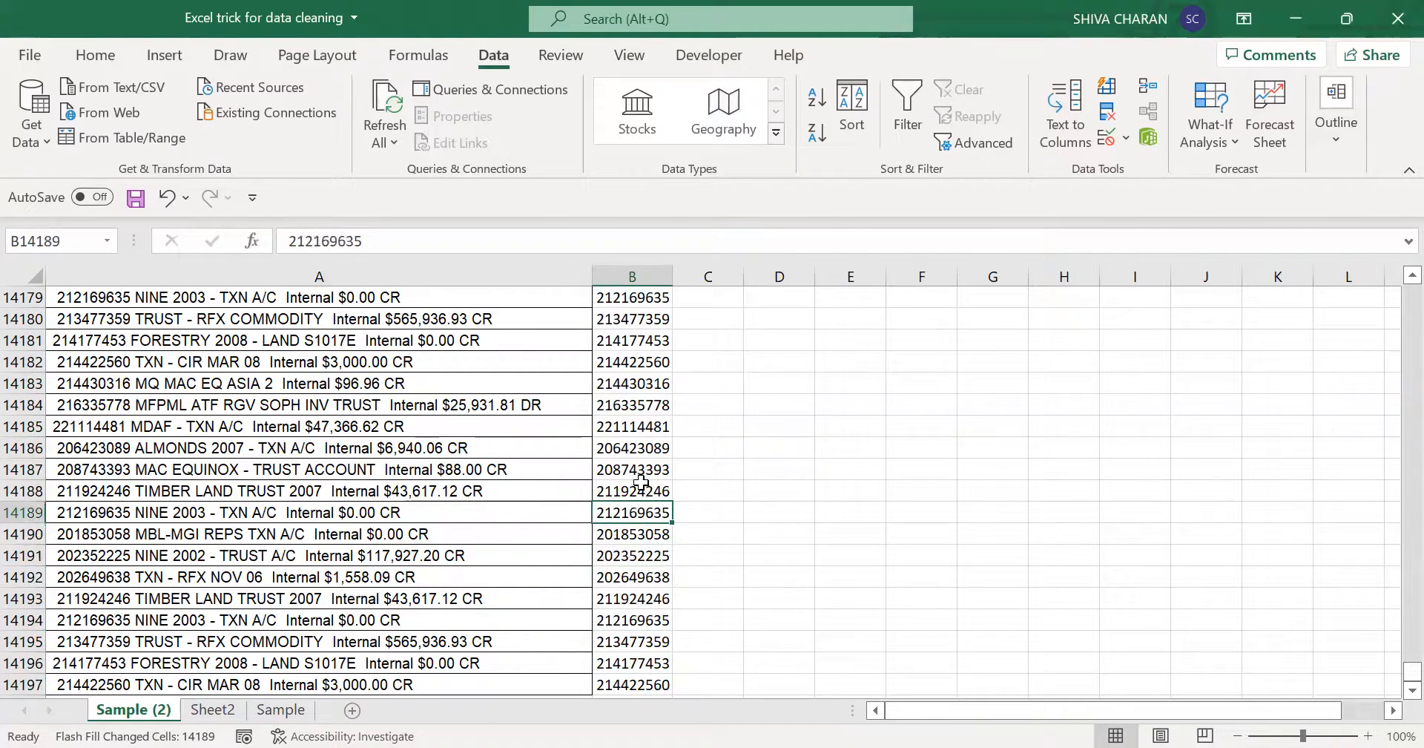
pyautogui.click(637, 426)
pyautogui.click(636, 512)
pyautogui.click(635, 595)
pyautogui.click(631, 579)
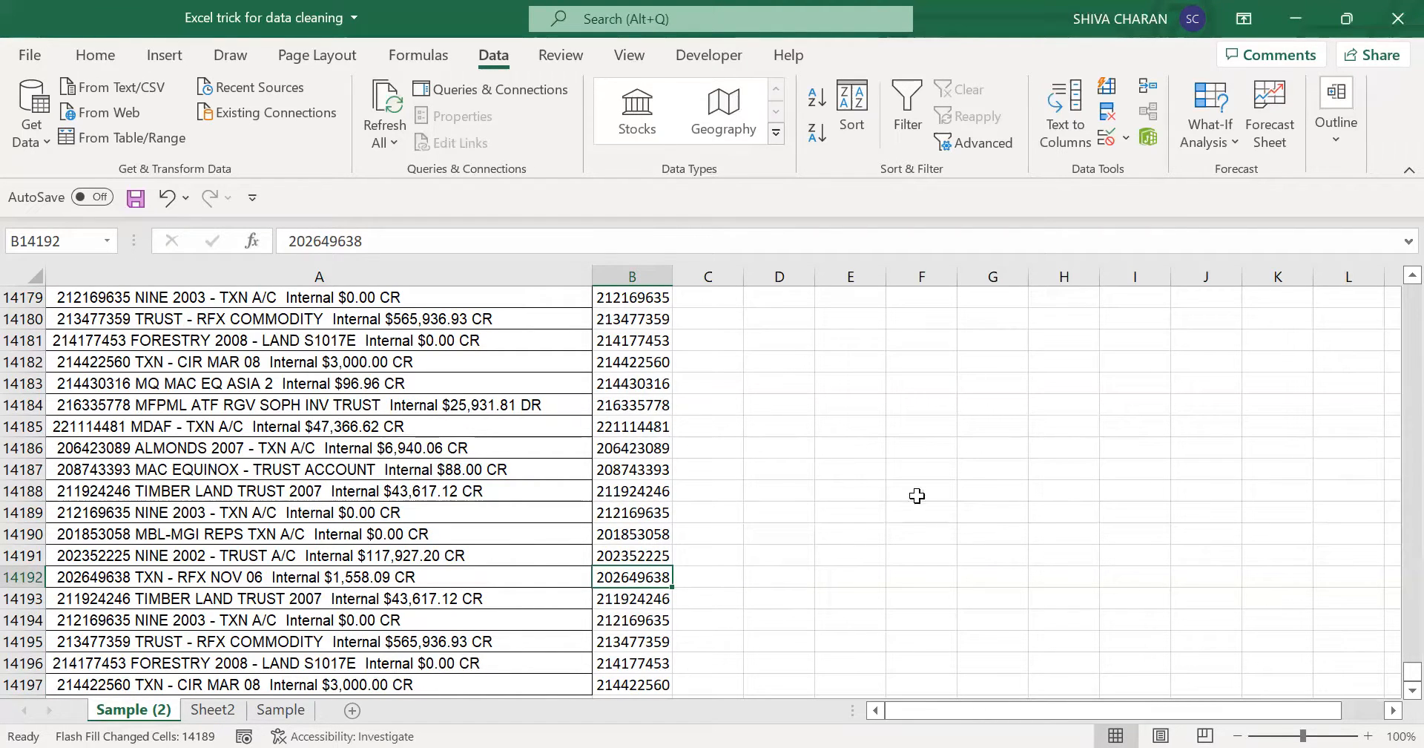
pyautogui.hotkey('ctrl', 'shift', 'Up')
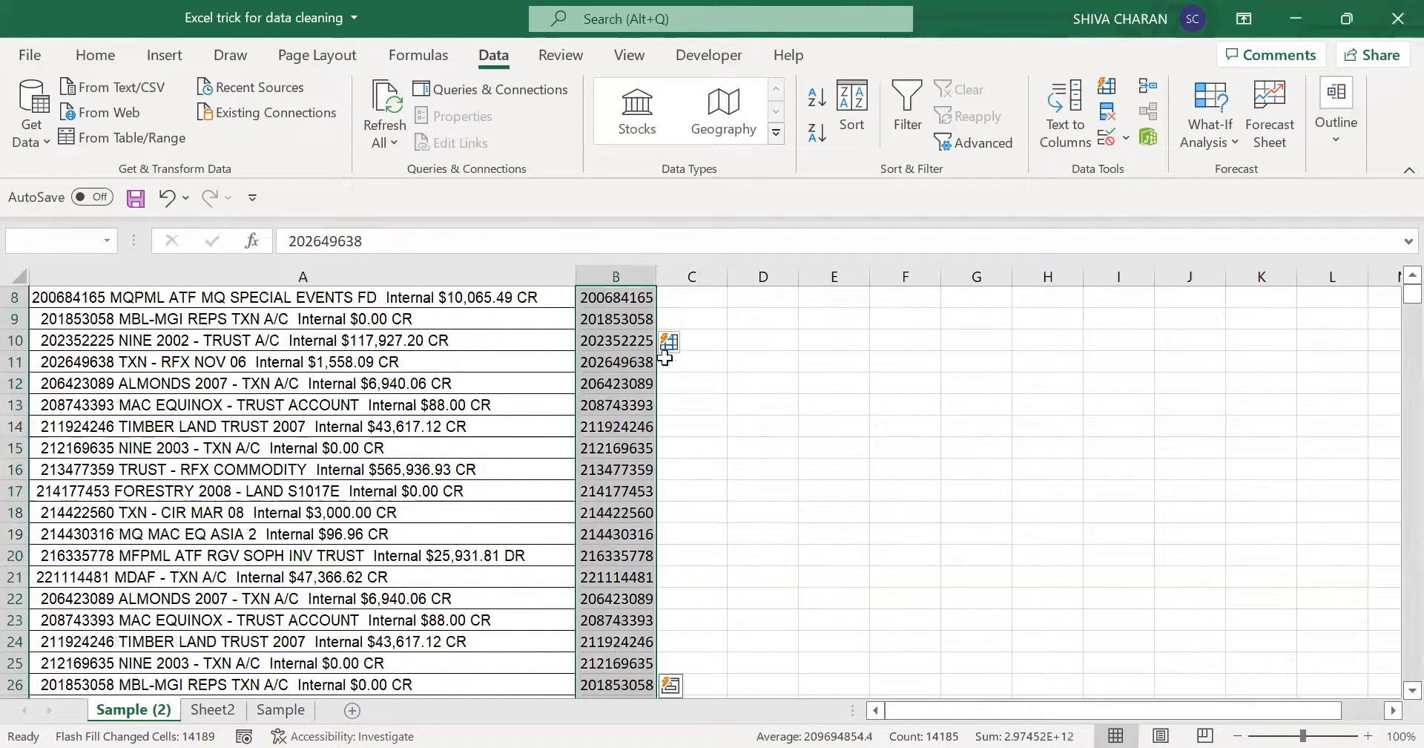
pyautogui.hotkey('ctrl', 'Up')
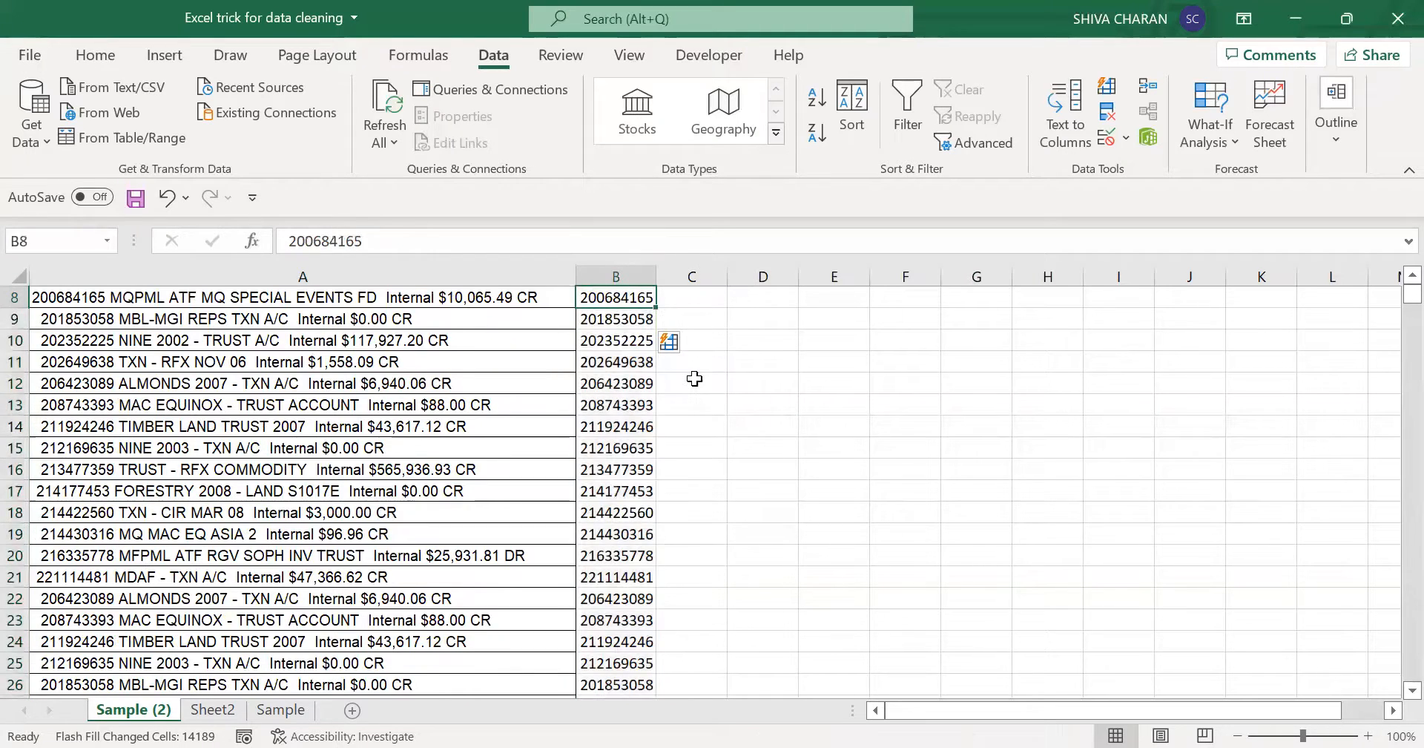
pyautogui.scroll(3, 695, 378)
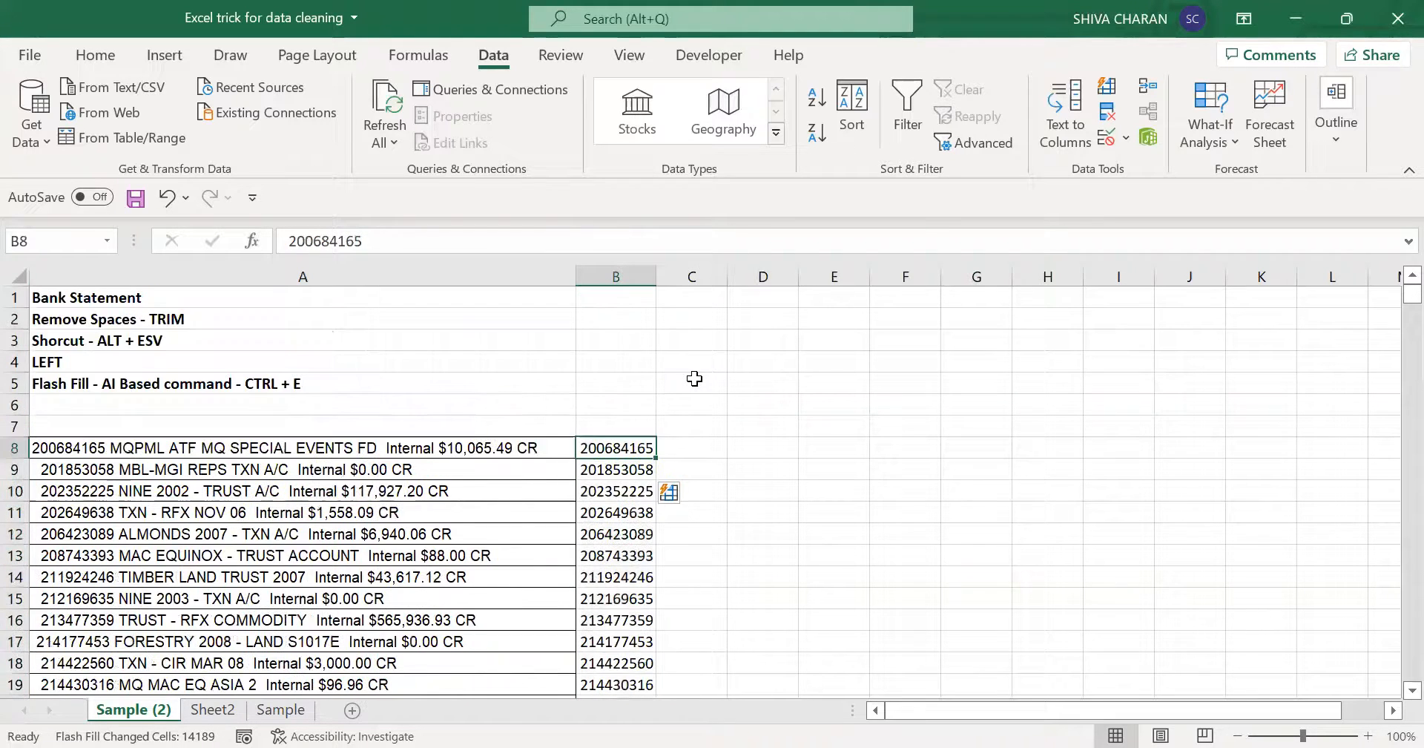
pyautogui.click(492, 381)
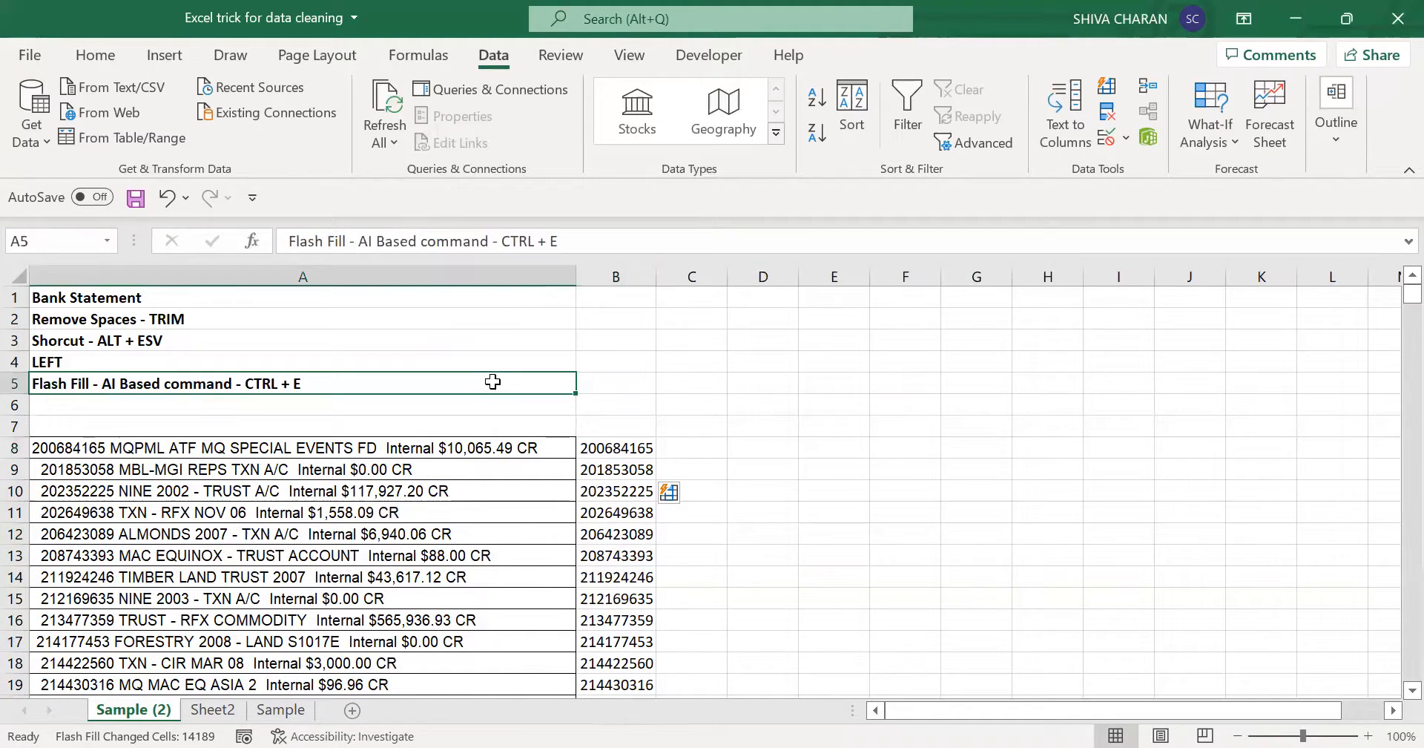
pyautogui.click(625, 449)
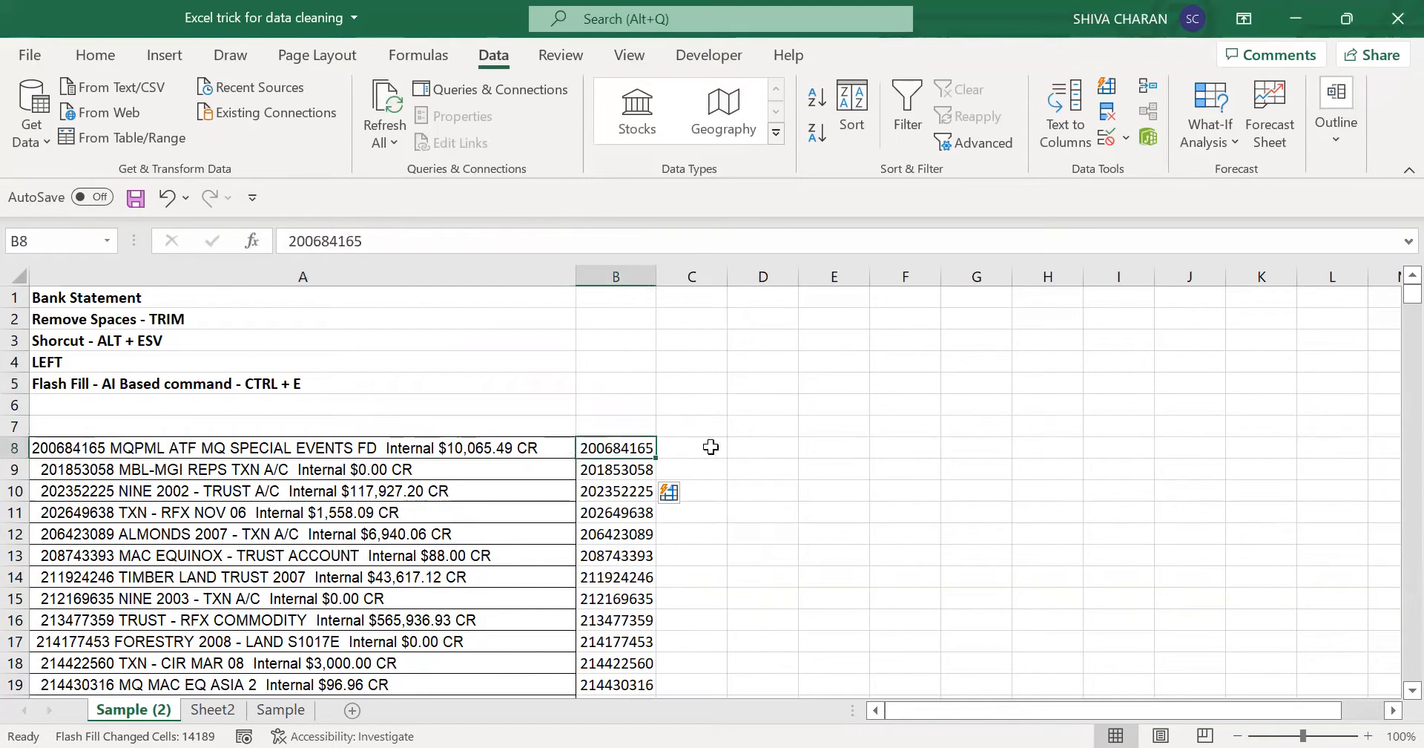
pyautogui.click(616, 423)
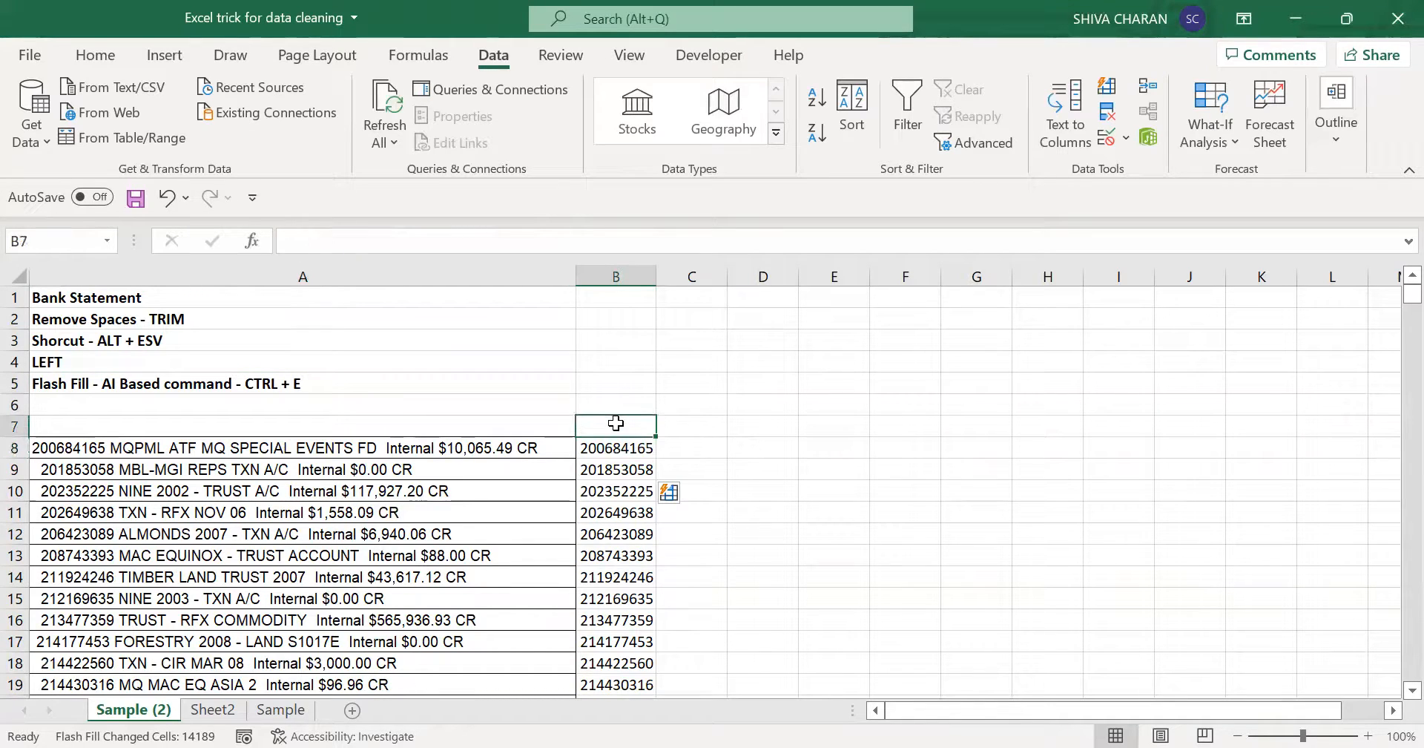
# - Enter 10,065.49 in C8 as the example amount for the first statement line
pyautogui.click(705, 448)
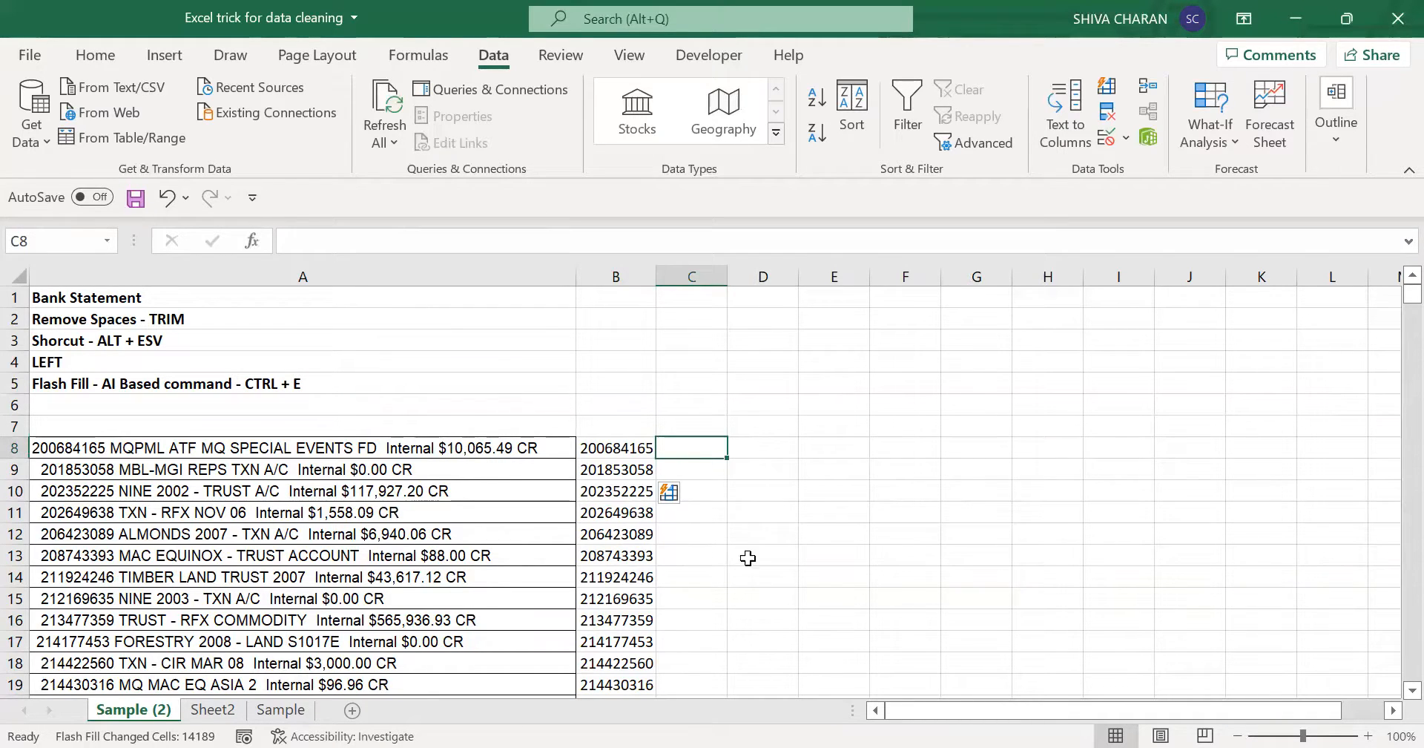
pyautogui.write('10,065')
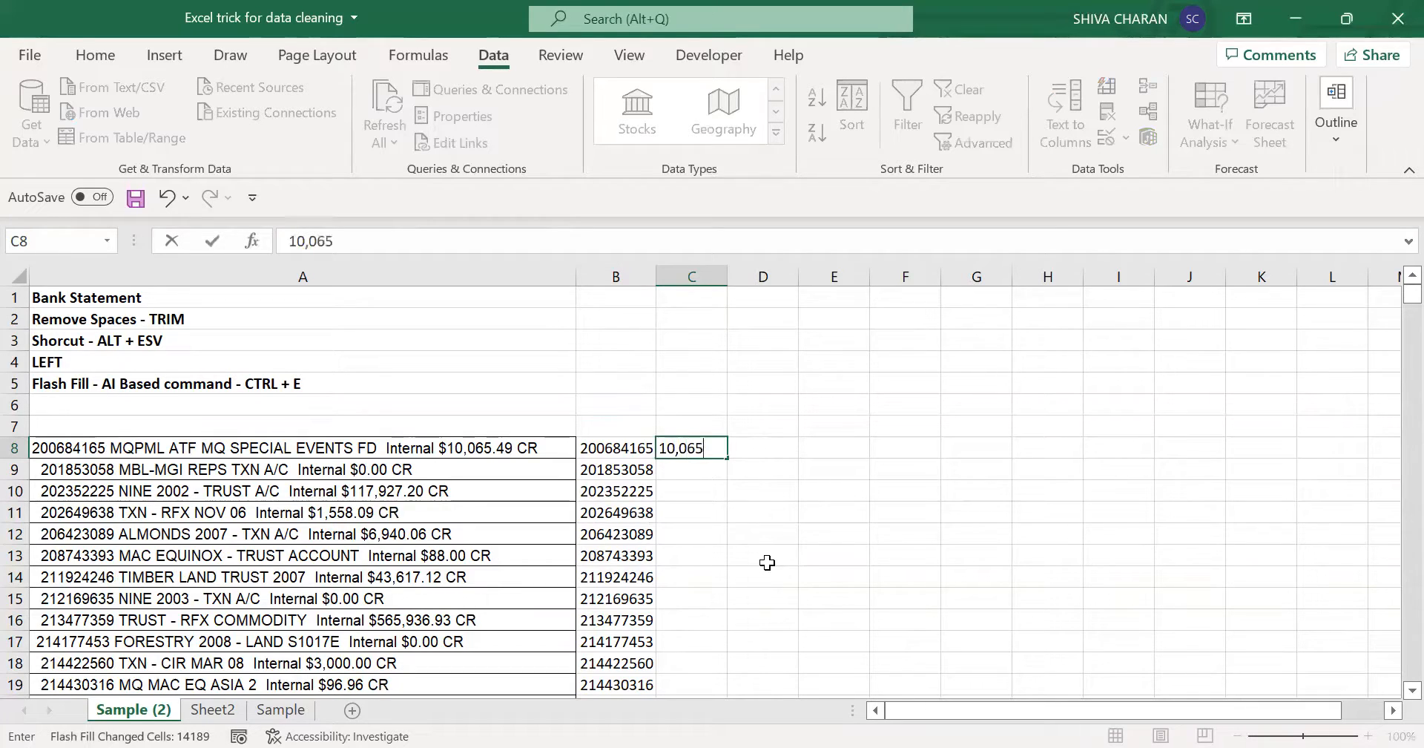
pyautogui.write('.49')
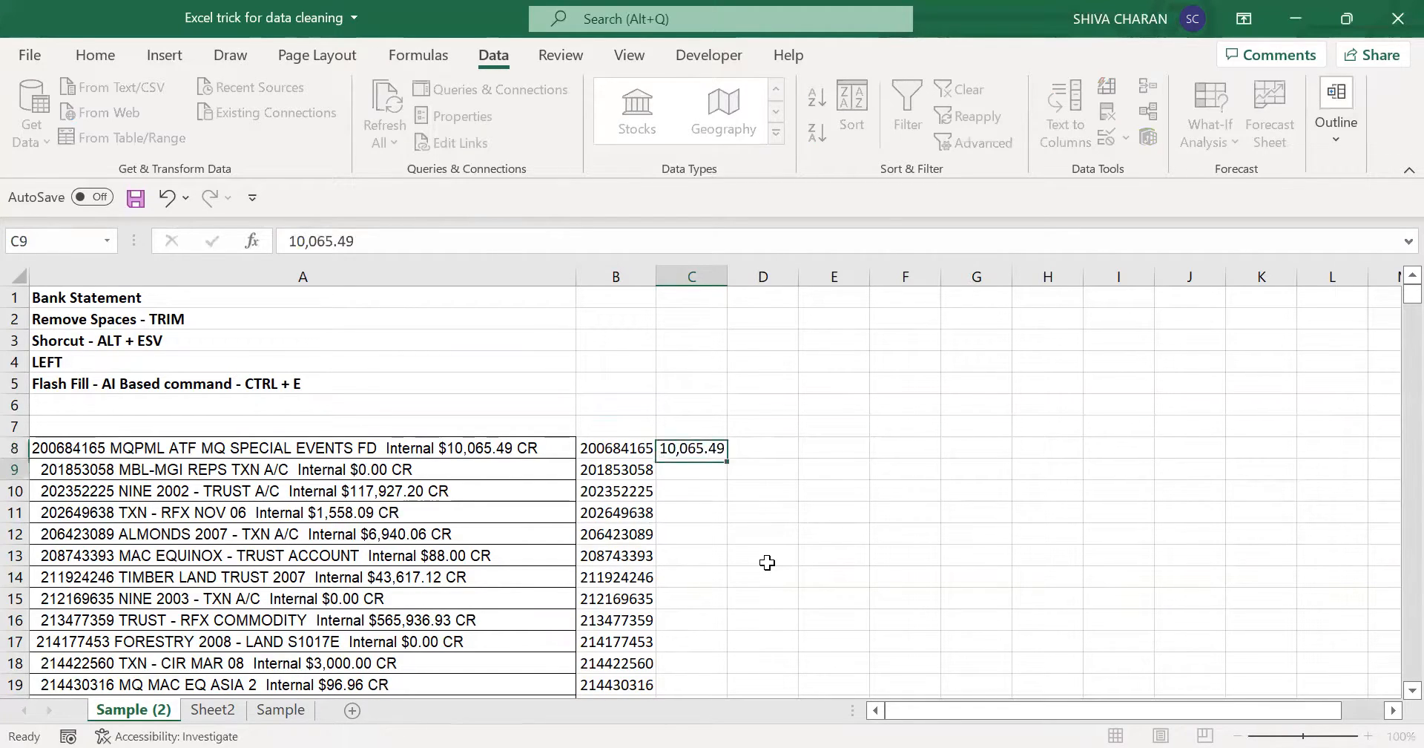
pyautogui.press('Return')
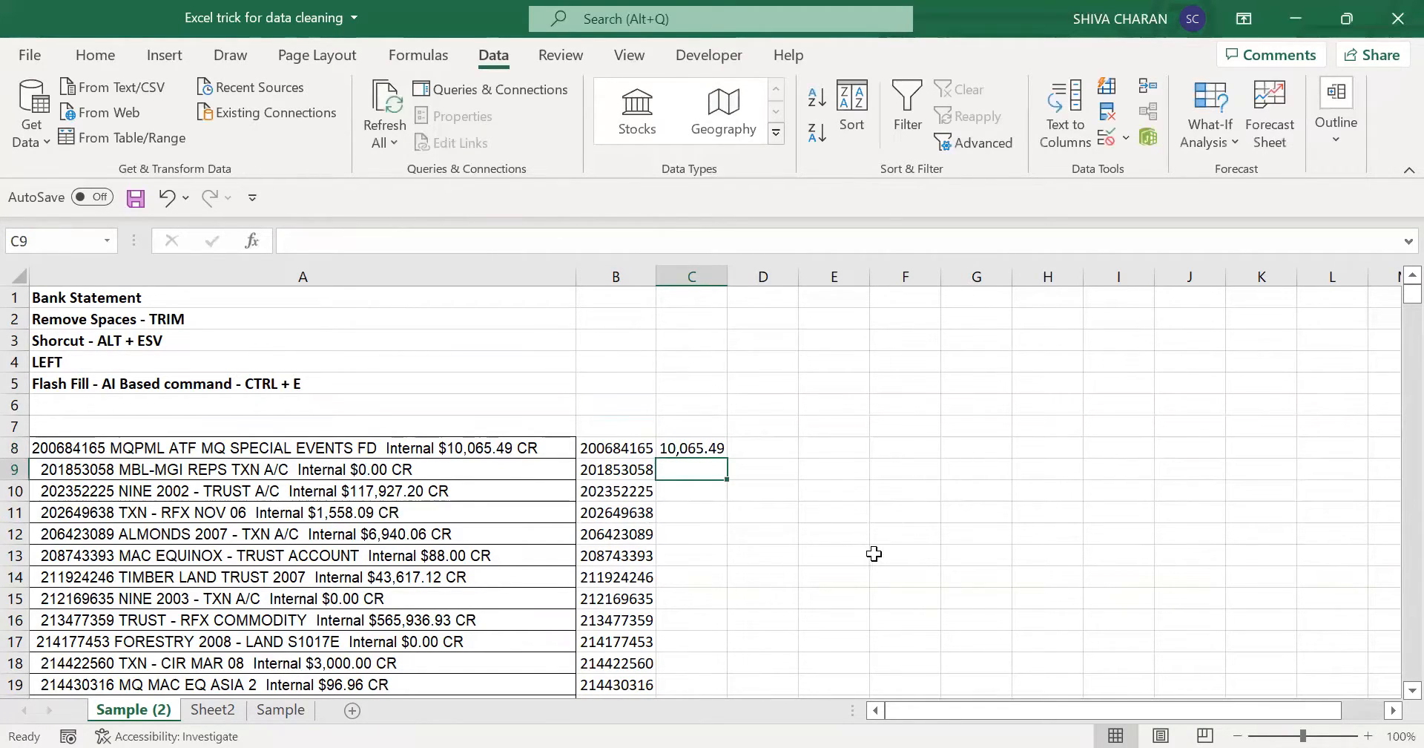
# - Flash Fill the amounts down column C from C9 and fit the column's width to its contents
pyautogui.hotkey('ctrl', 'e')
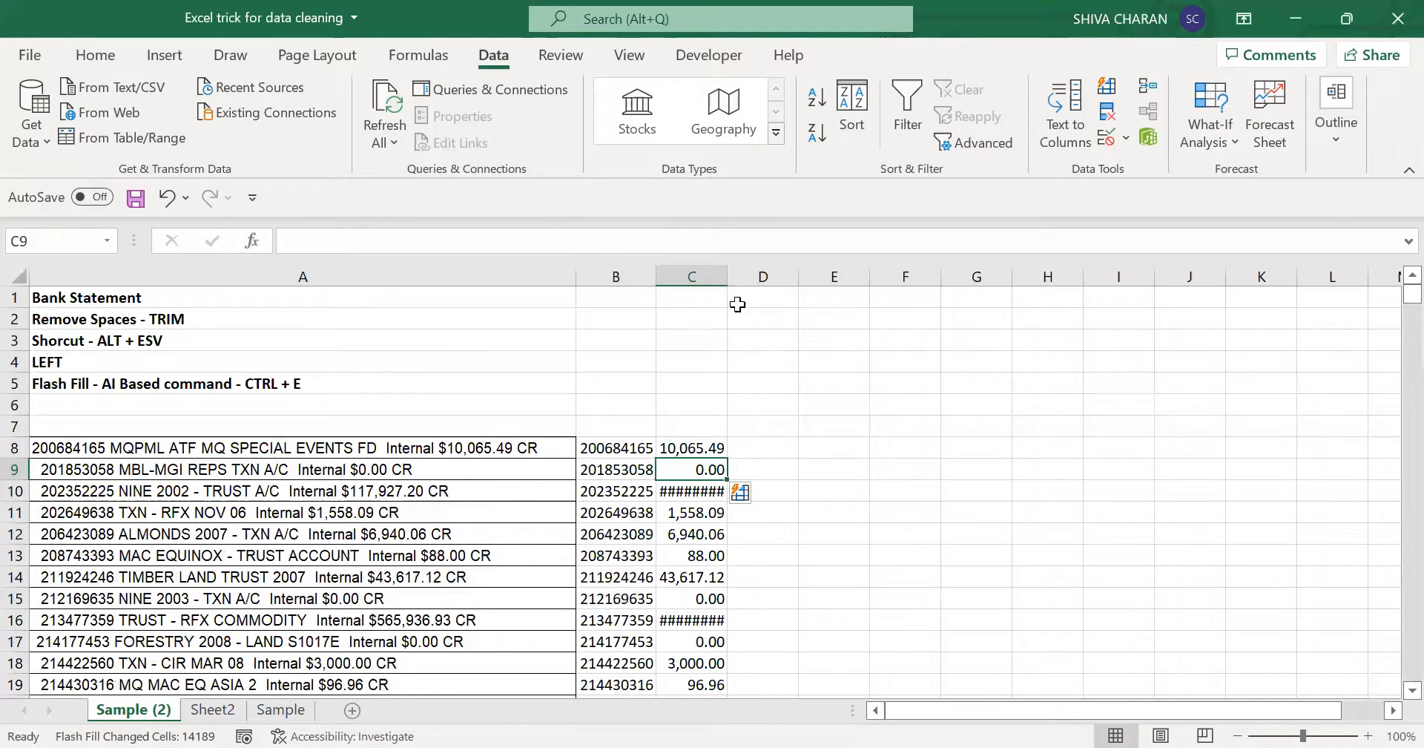
pyautogui.doubleClick(723, 274)
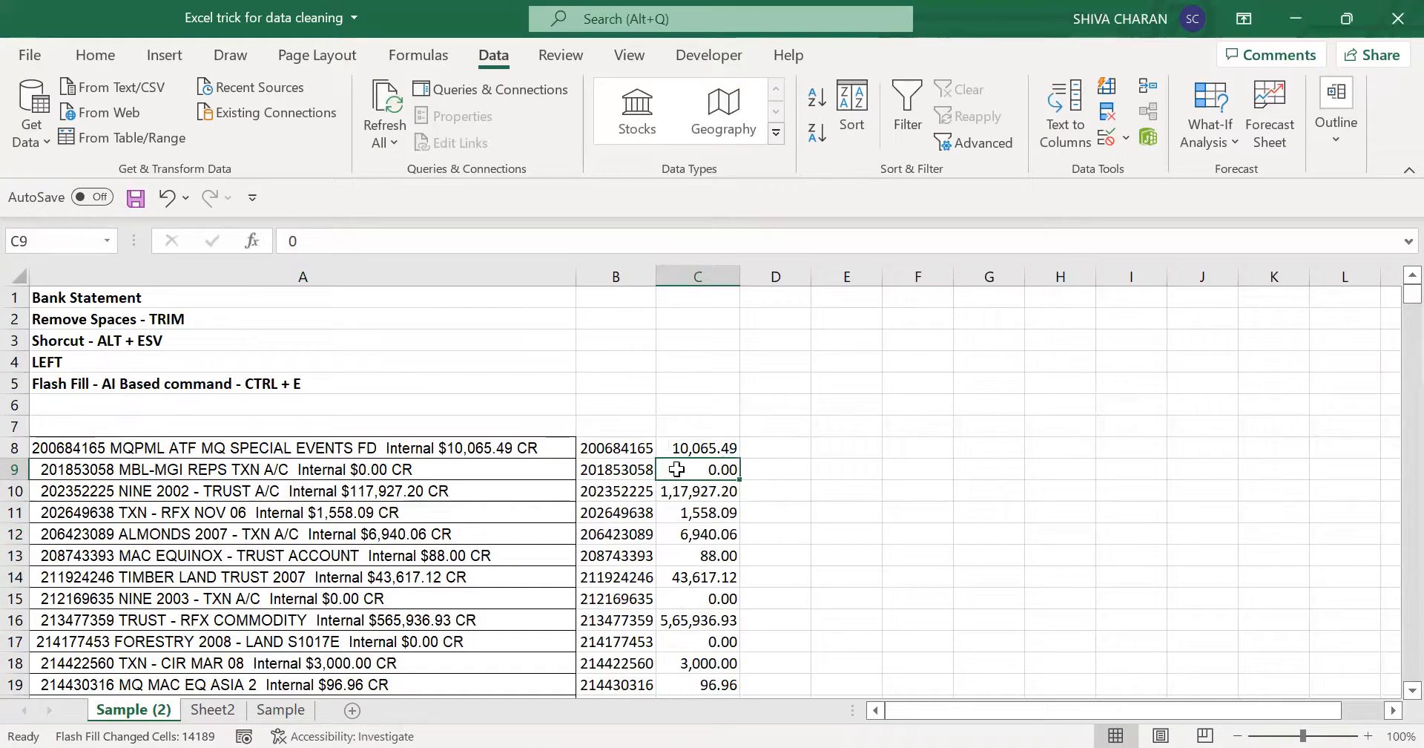
pyautogui.click(712, 491)
# - Compare the extracted amounts in column C with the statement lines, checking row 24 against its source text in column A
pyautogui.scroll(-1, 721, 639)
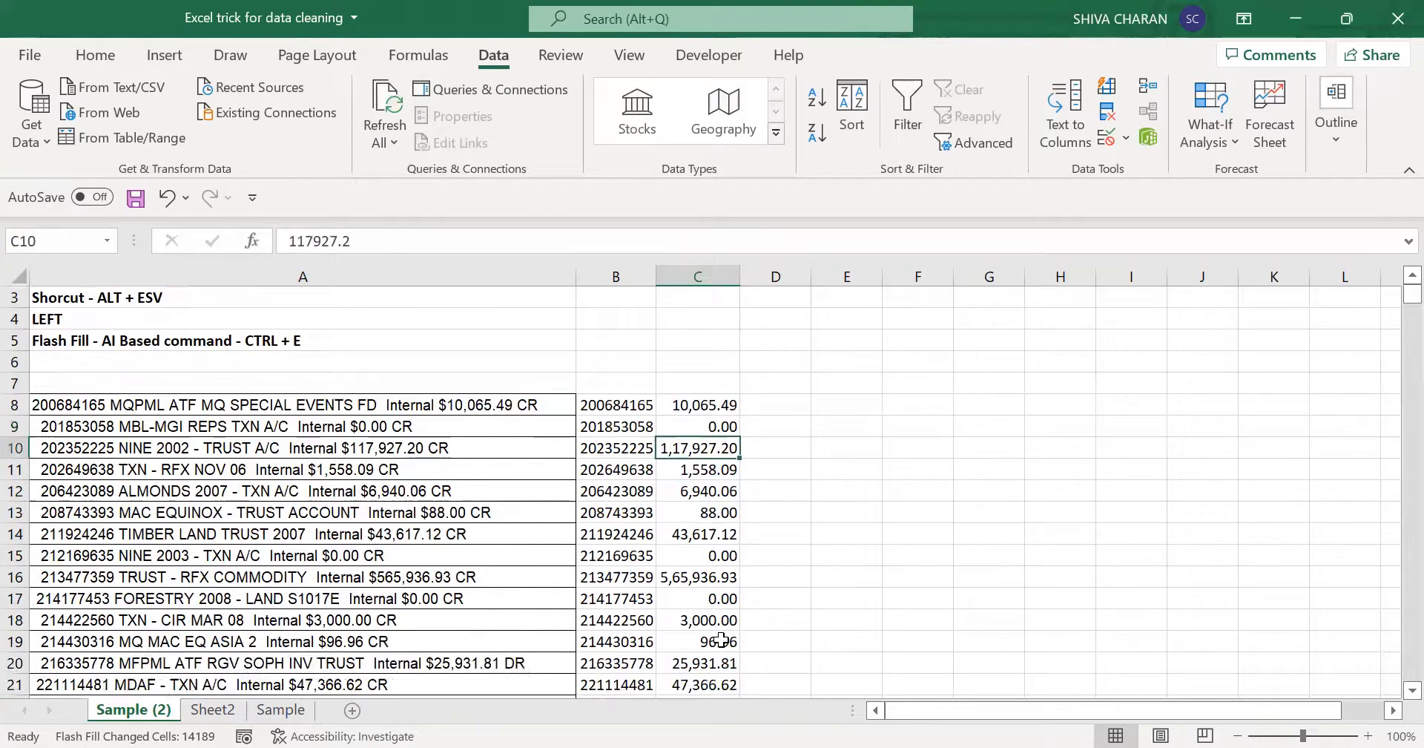
pyautogui.scroll(-2, 721, 639)
pyautogui.click(715, 663)
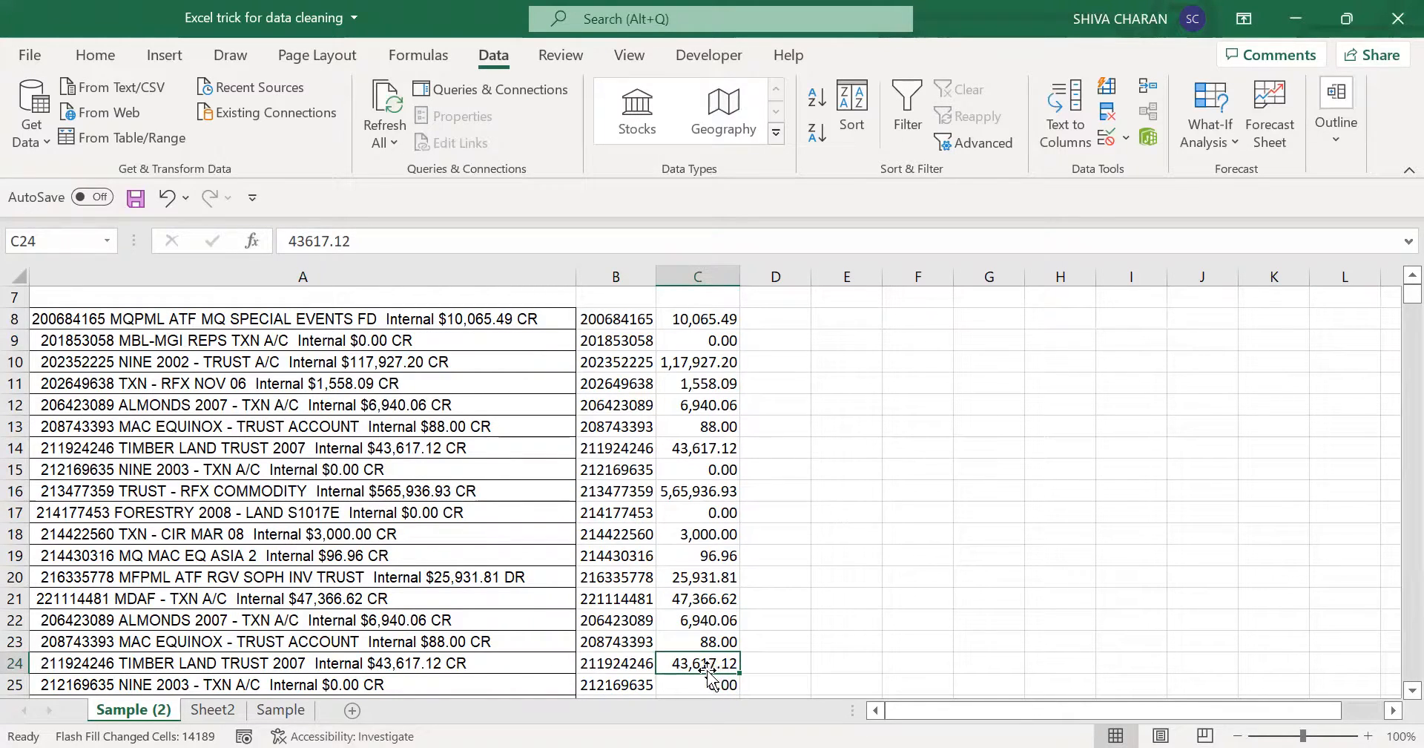
pyautogui.click(415, 661)
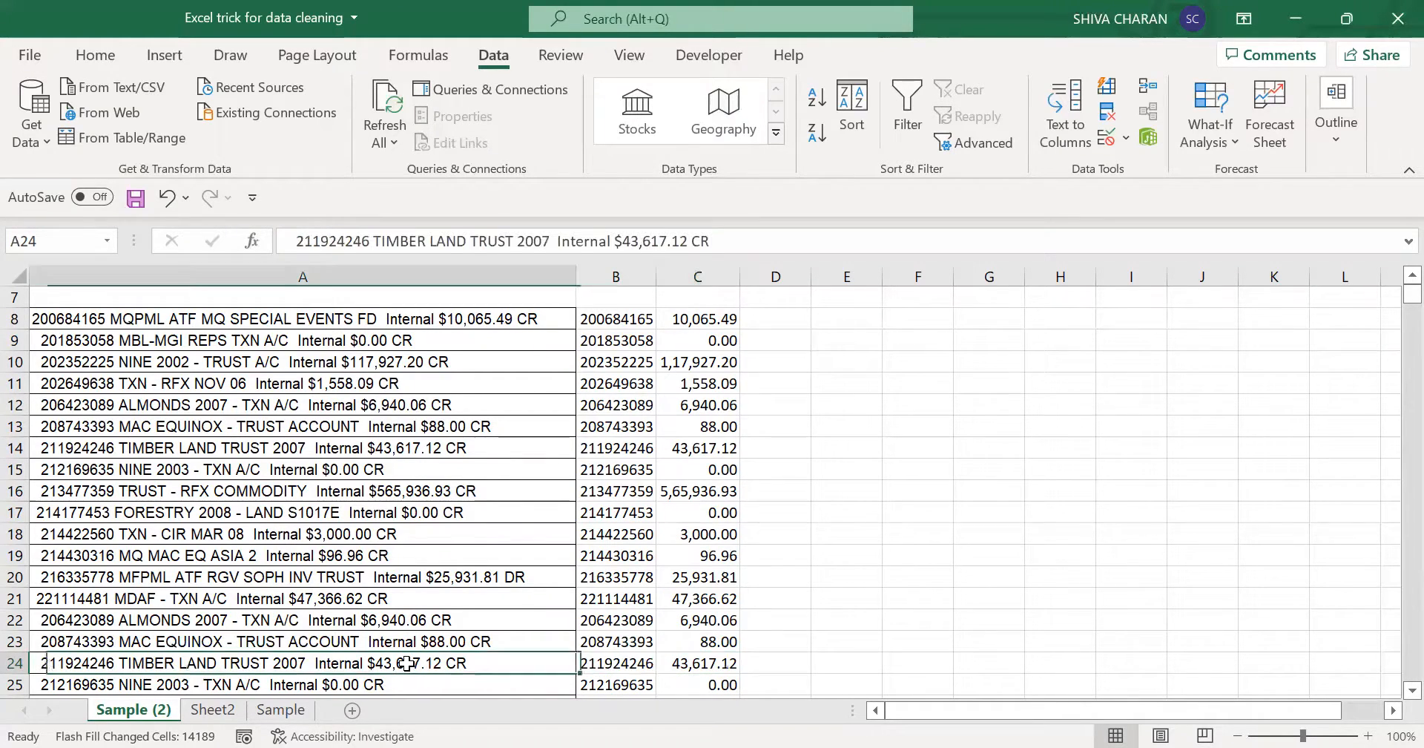
pyautogui.click(664, 666)
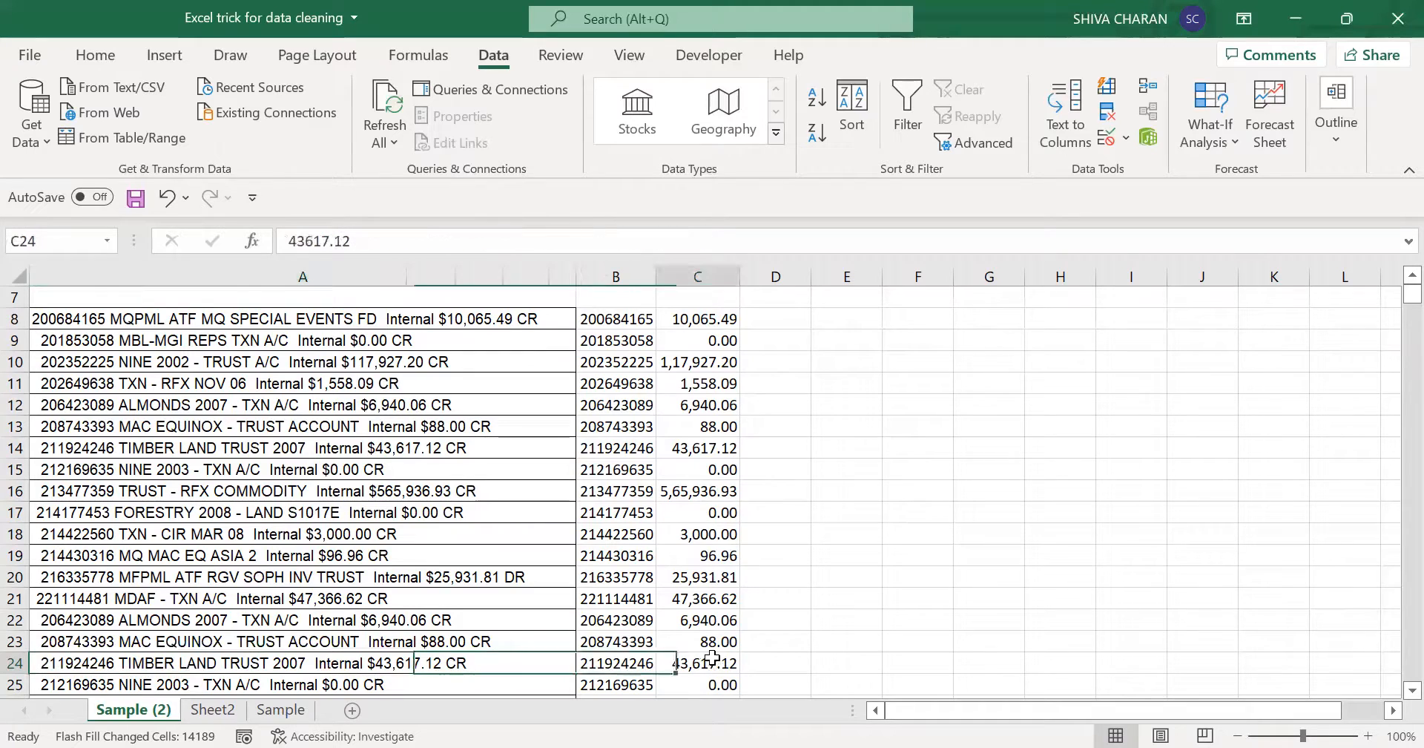
pyautogui.click(403, 664)
pyautogui.click(698, 662)
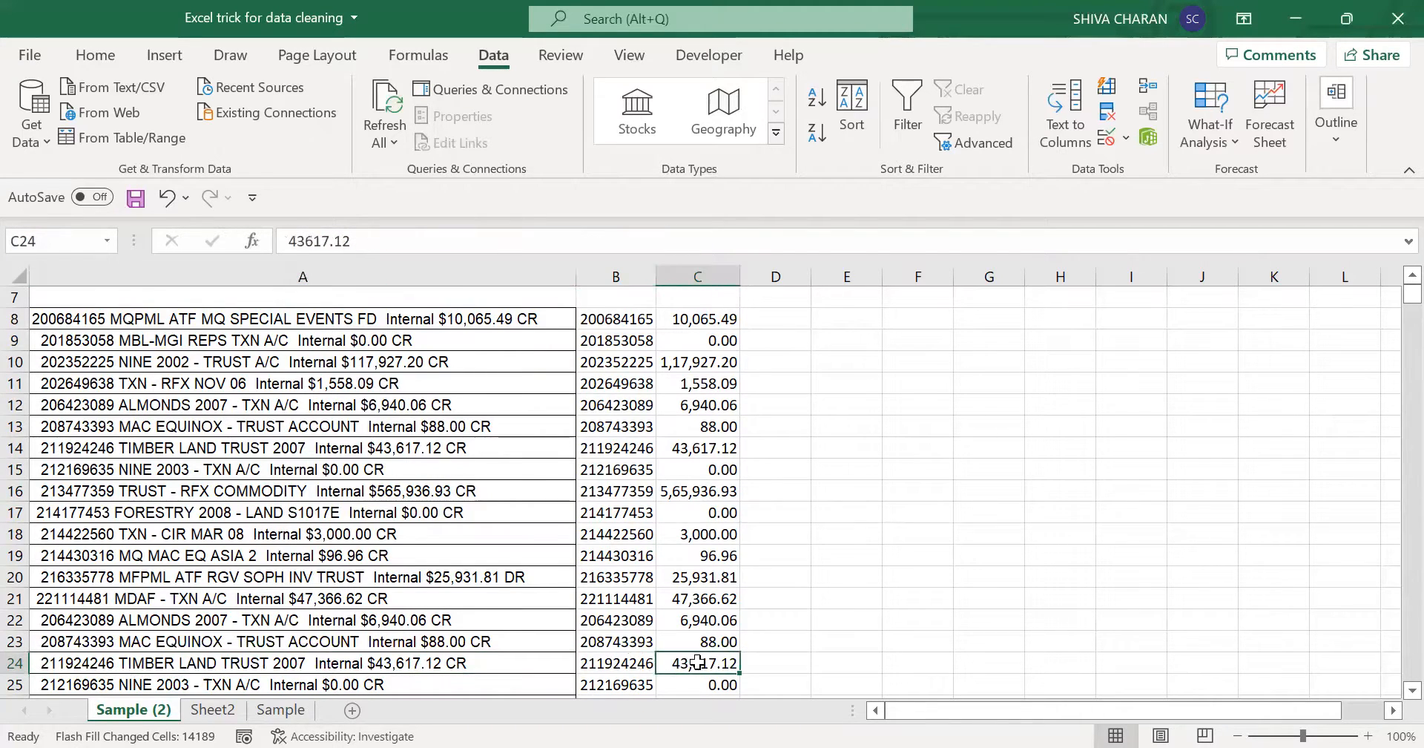
pyautogui.scroll(2, 696, 653)
pyautogui.click(703, 450)
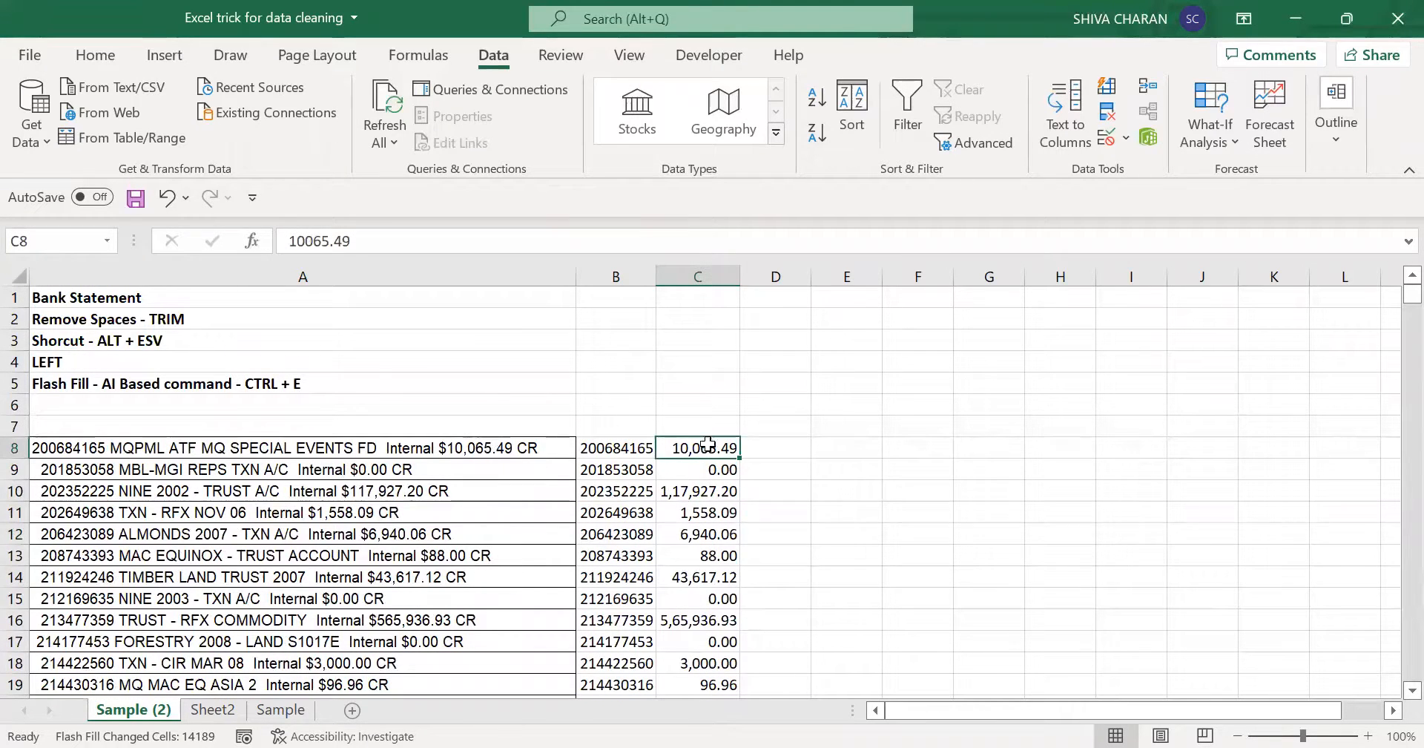
# - Review the Amount and Dr/Cr entries of the Sample Outcome table on the Sample sheet
pyautogui.click(301, 714)
pyautogui.click(883, 325)
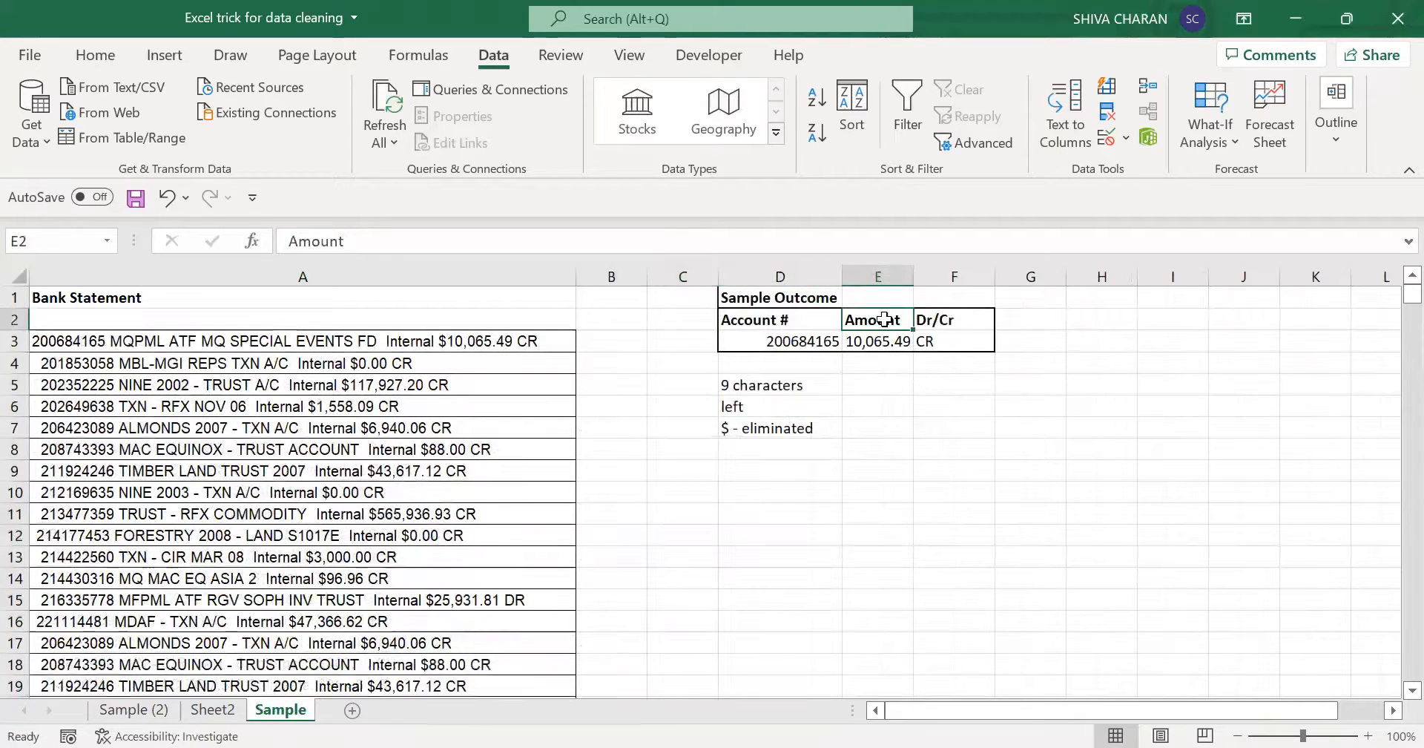
pyautogui.click(887, 340)
pyautogui.click(948, 339)
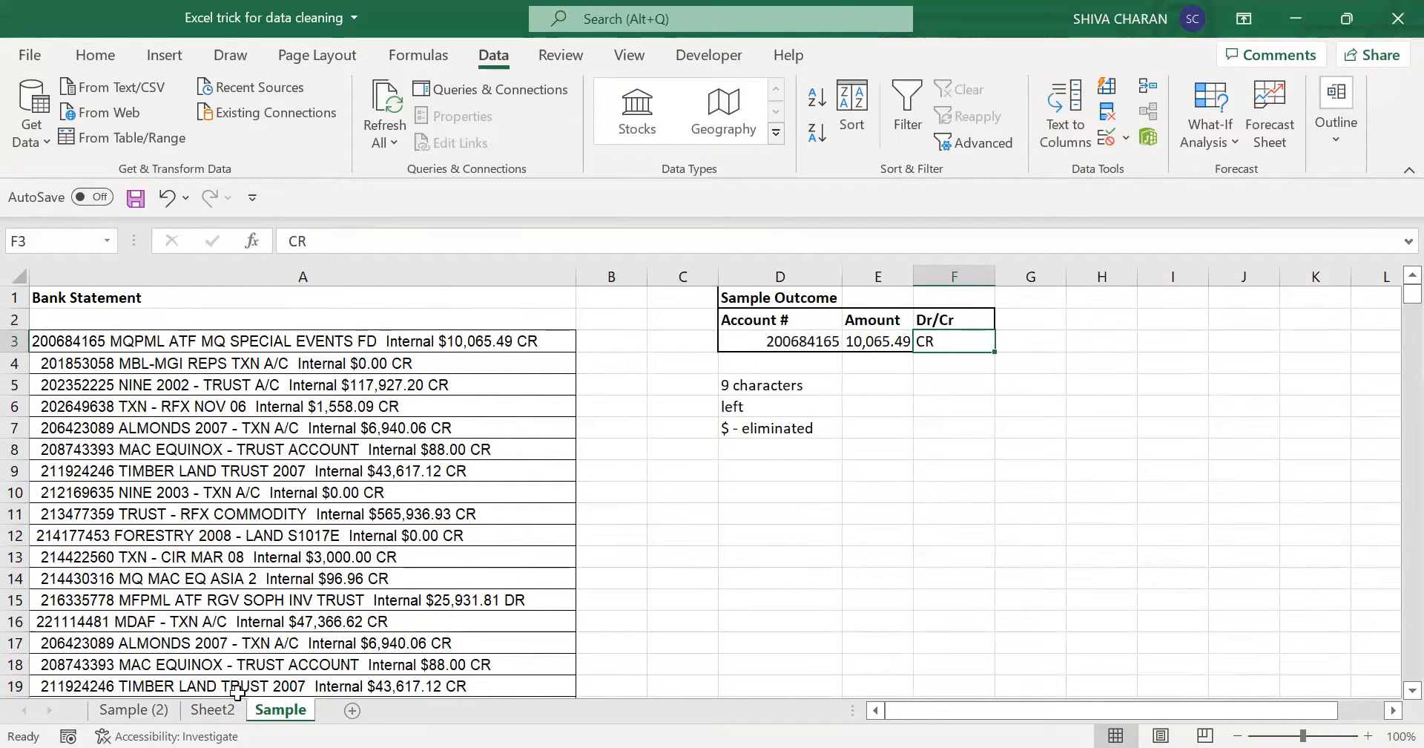
# - On the Sample (2) sheet, enter CR in D8 as the example and Flash Fill the Cr/Dr indicators down column D from D9
pyautogui.click(153, 713)
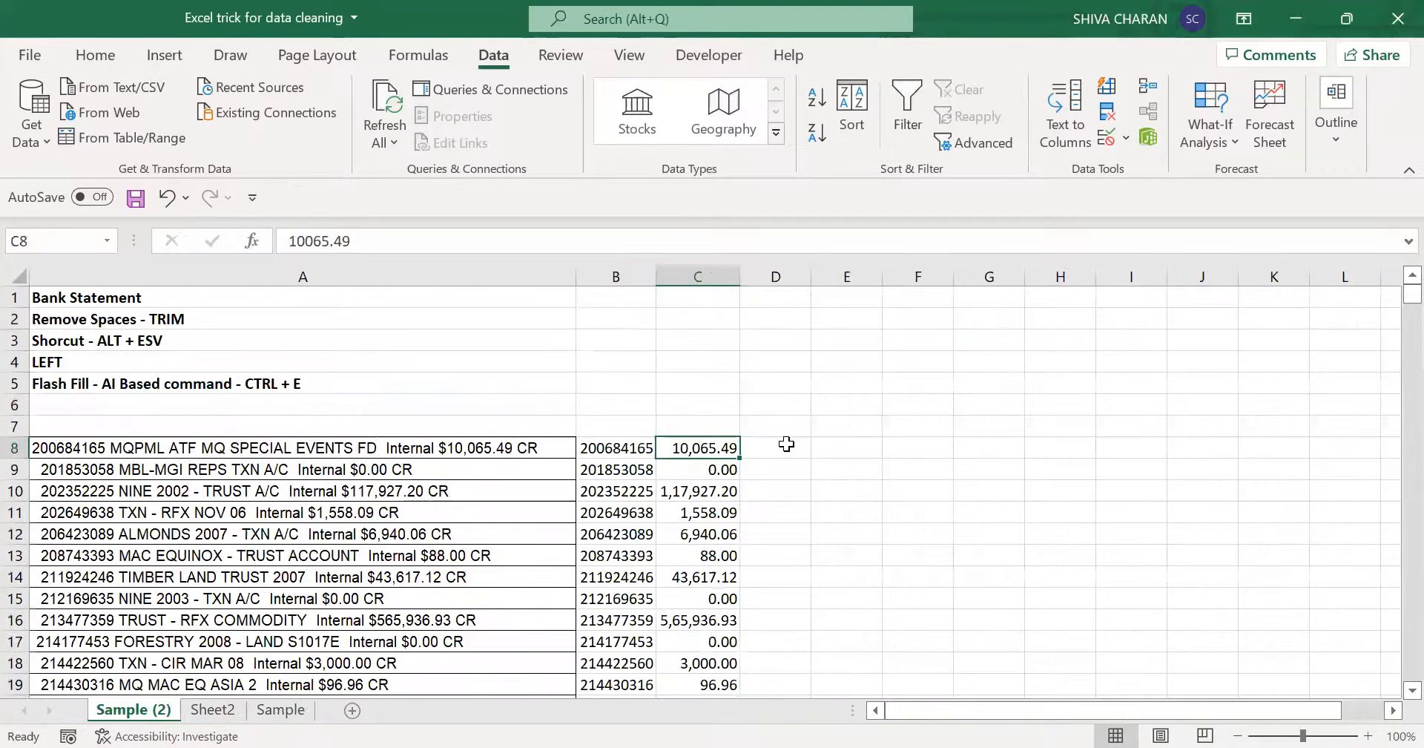
pyautogui.click(787, 446)
pyautogui.doubleClick(548, 449)
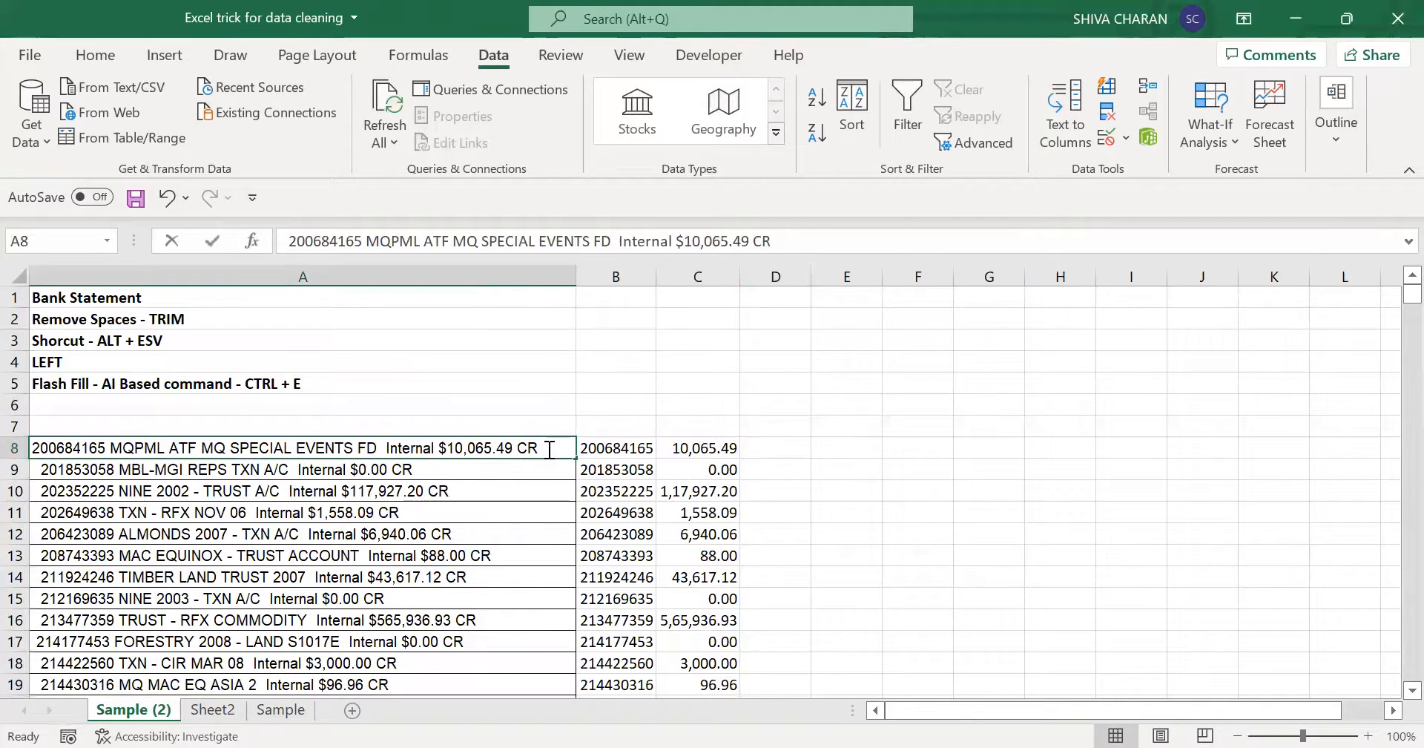
pyautogui.moveTo(546, 449); pyautogui.dragTo(513, 449)
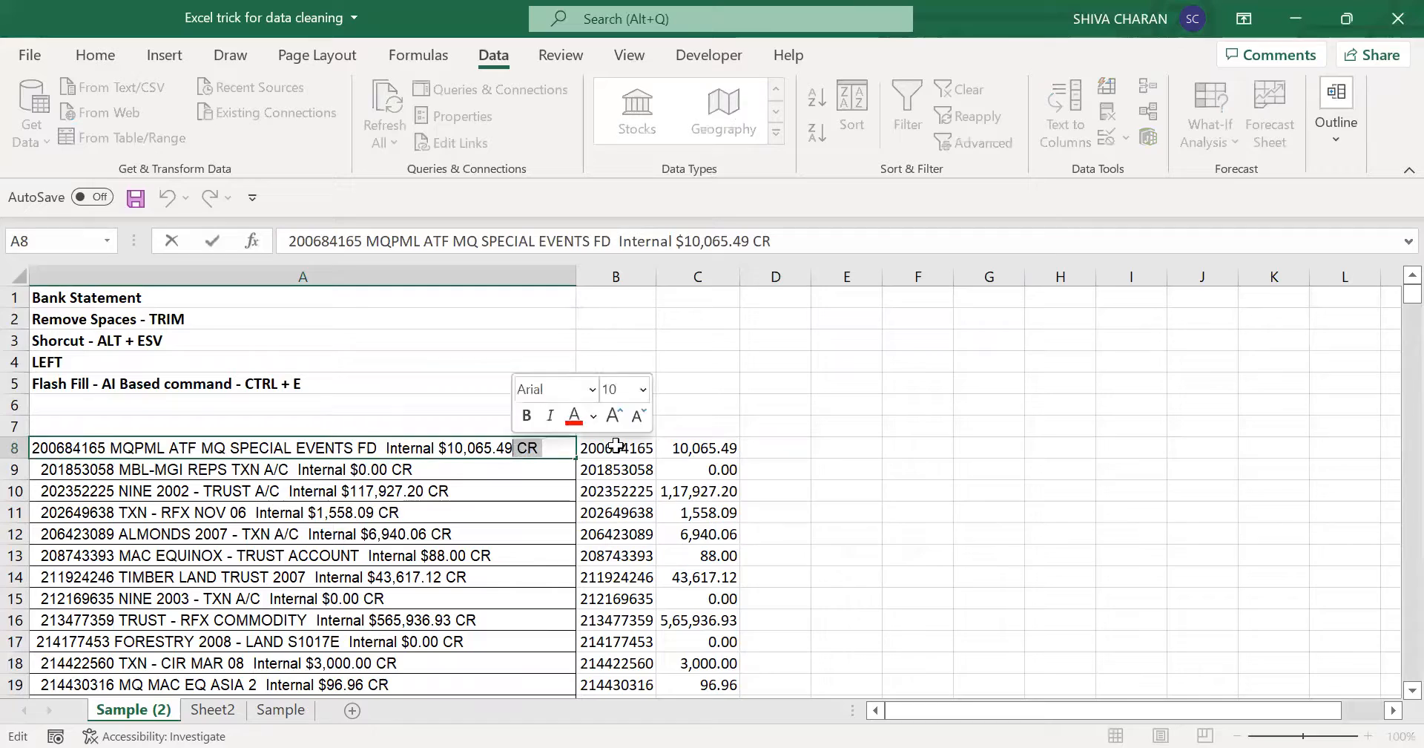
pyautogui.click(779, 443)
pyautogui.write('CR')
pyautogui.press('Return')
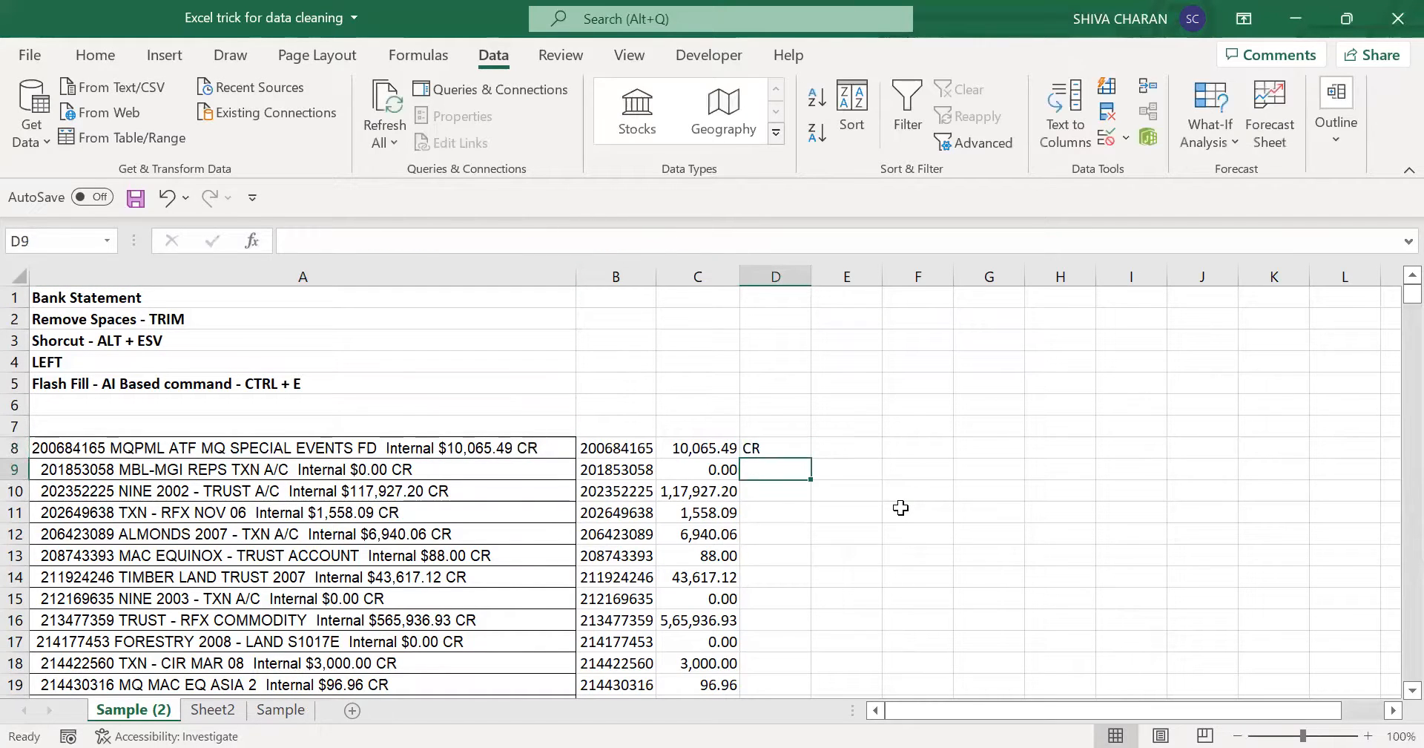
pyautogui.hotkey('ctrl', 'e')
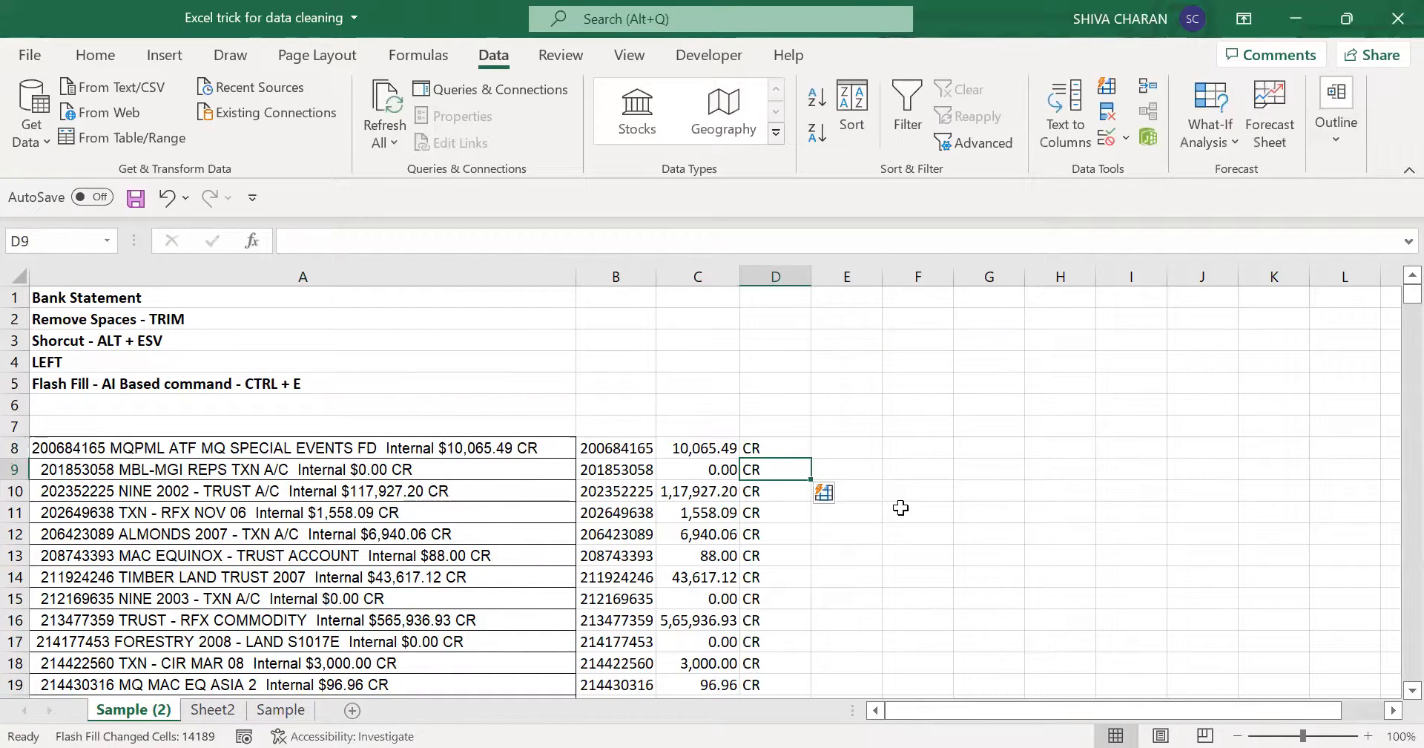
# - Check the extracted Cr/Dr indicators in column D against the statement lines, including the account number, amount and indicator in row 20
pyautogui.press('Down')
pyautogui.press('Down')
pyautogui.press('Down')
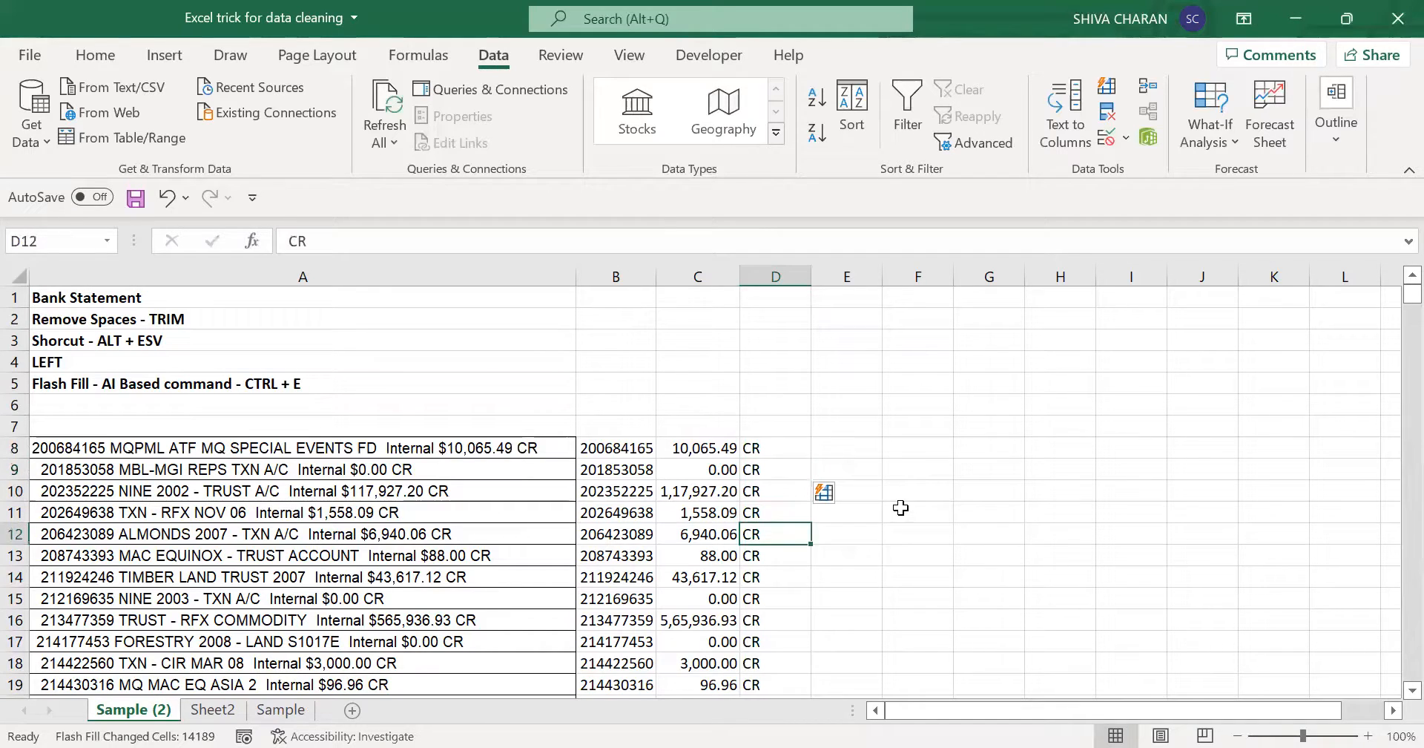
pyautogui.press('Down')
pyautogui.press('Down')
pyautogui.press('Down')
pyautogui.press('Down')
pyautogui.press('Down')
pyautogui.press('Down')
pyautogui.press('Down')
pyautogui.press('Down')
pyautogui.press('Down')
pyautogui.press('Down')
pyautogui.press('Down')
pyautogui.press('Down')
pyautogui.press('Down')
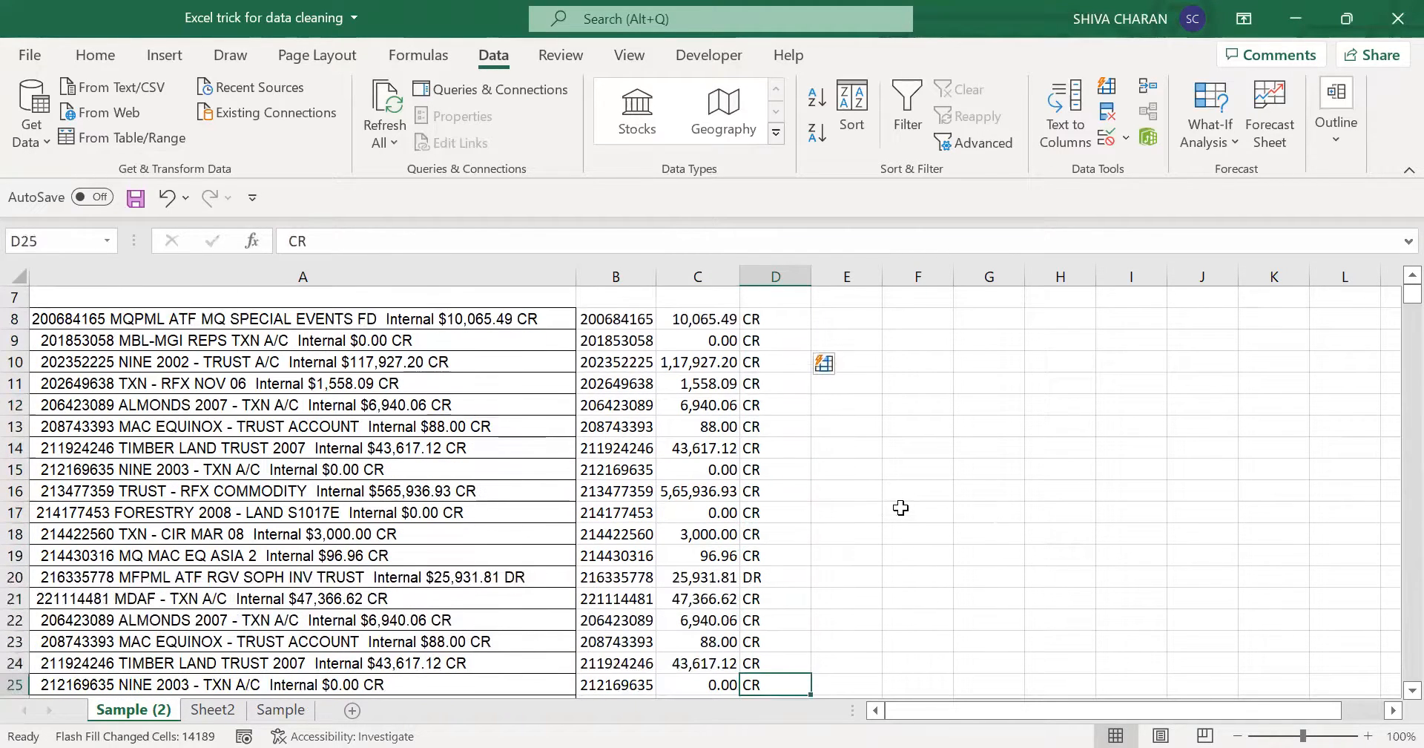
pyautogui.press('Up')
pyautogui.press('Up')
pyautogui.press('Up')
pyautogui.press('Up')
pyautogui.press('Up')
pyautogui.hotkey('shift', 'Left')
pyautogui.hotkey('shift', 'Left')
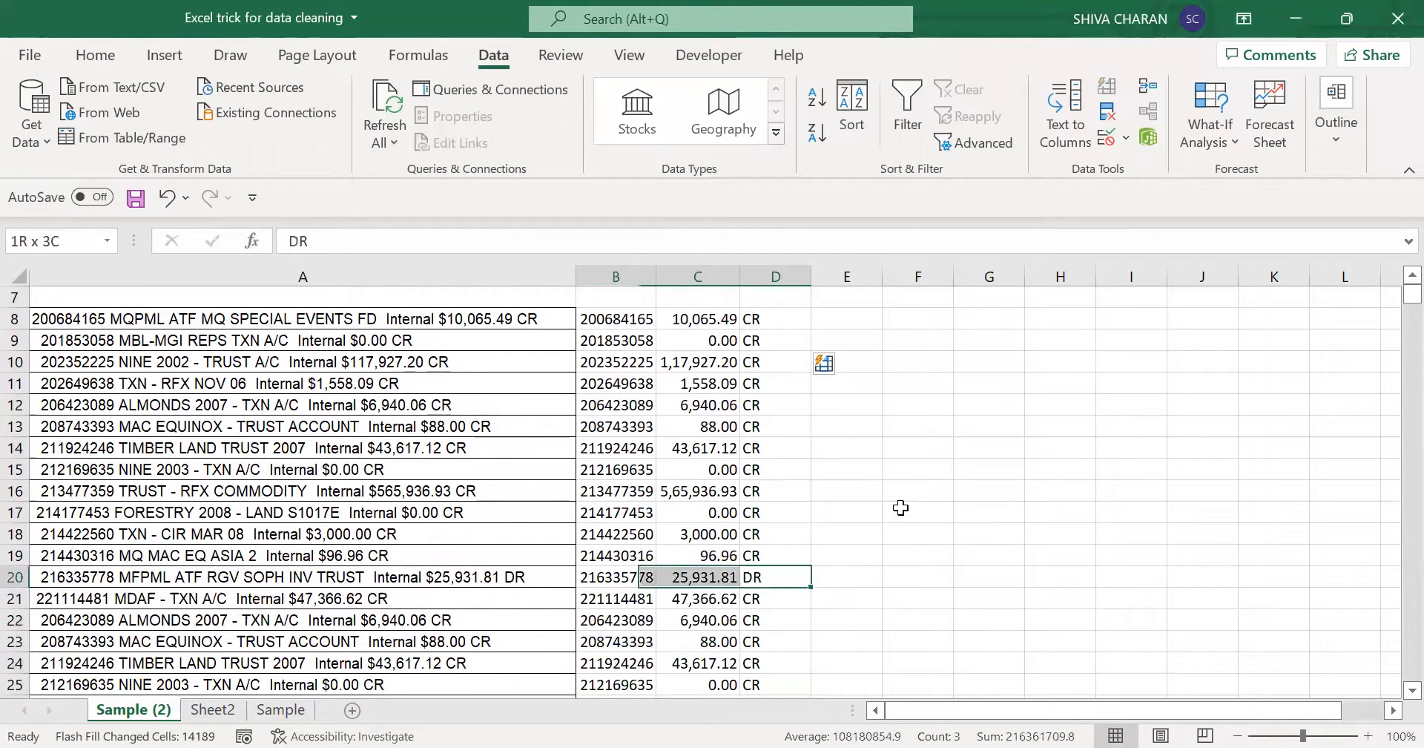
pyautogui.hotkey('shift', 'Left')
pyautogui.press('Up')
pyautogui.press('Up')
pyautogui.press('Up')
pyautogui.press('Up')
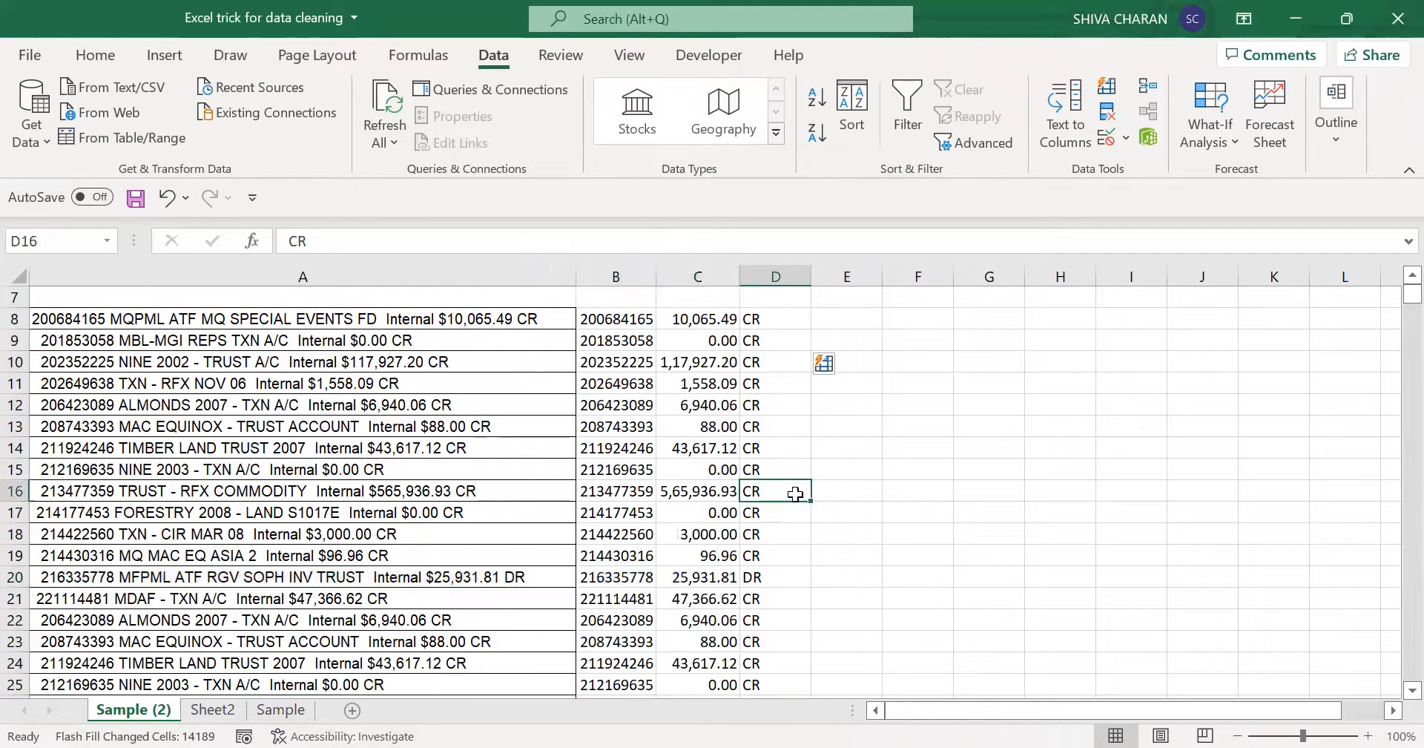
pyautogui.scroll(2, 795, 494)
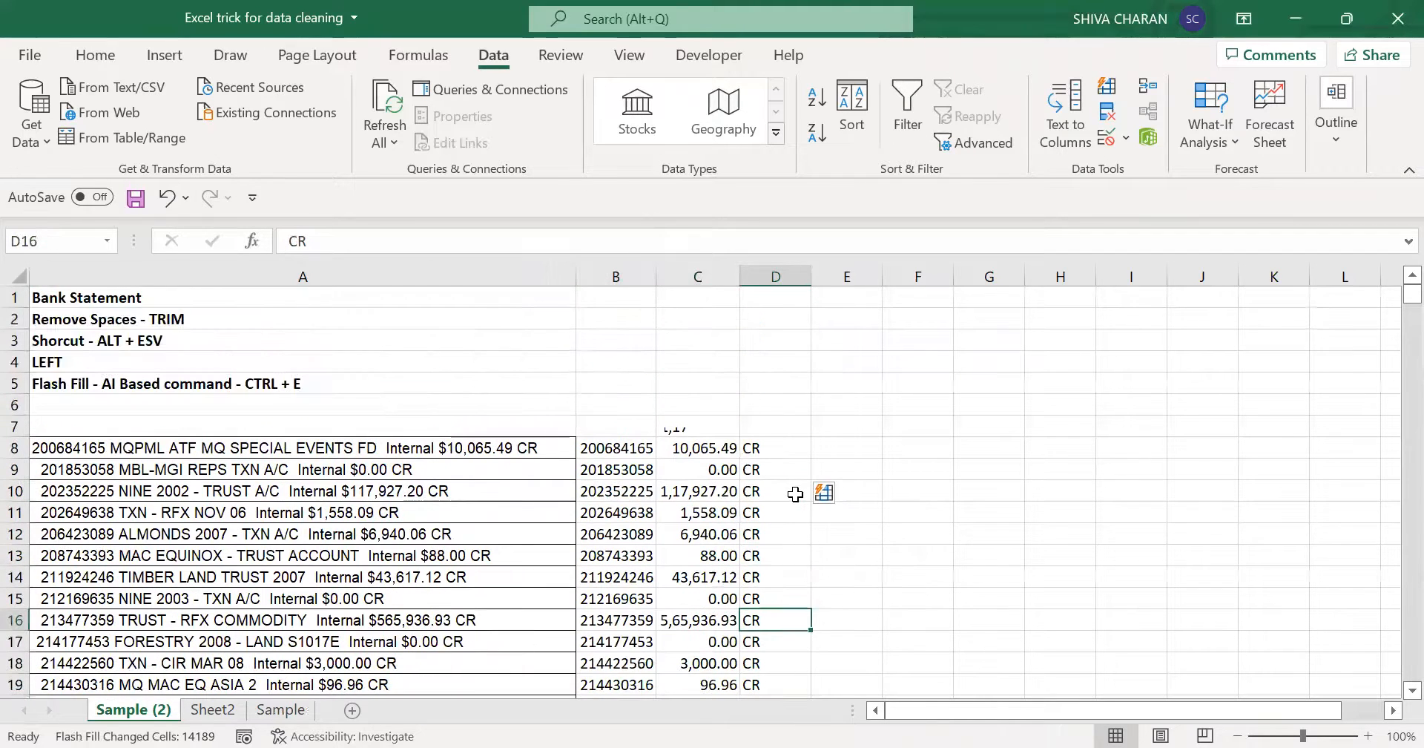
# - Compare the TRIM and LEFT notes in A2:A4 and the Flash Fill note in A5 with the extracted values in columns B to D
pyautogui.click(621, 443)
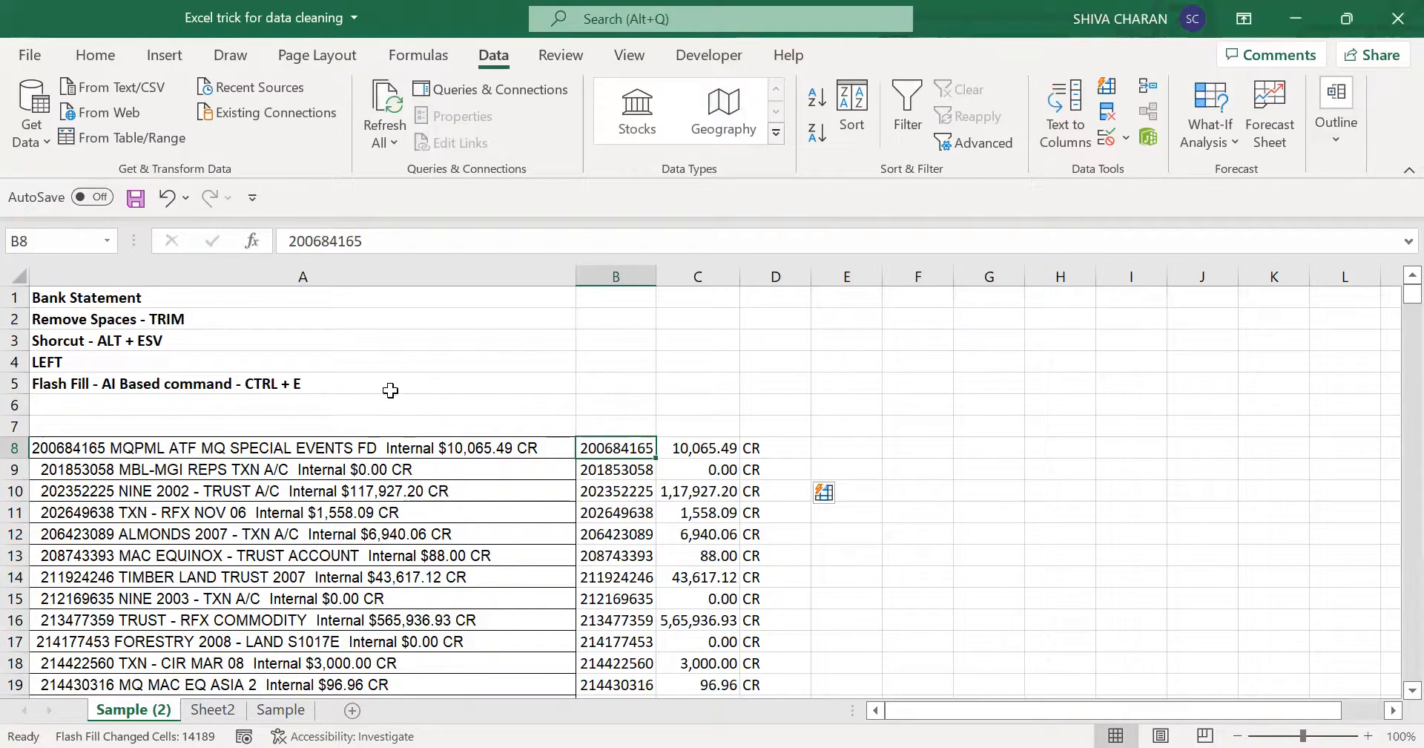
pyautogui.click(367, 379)
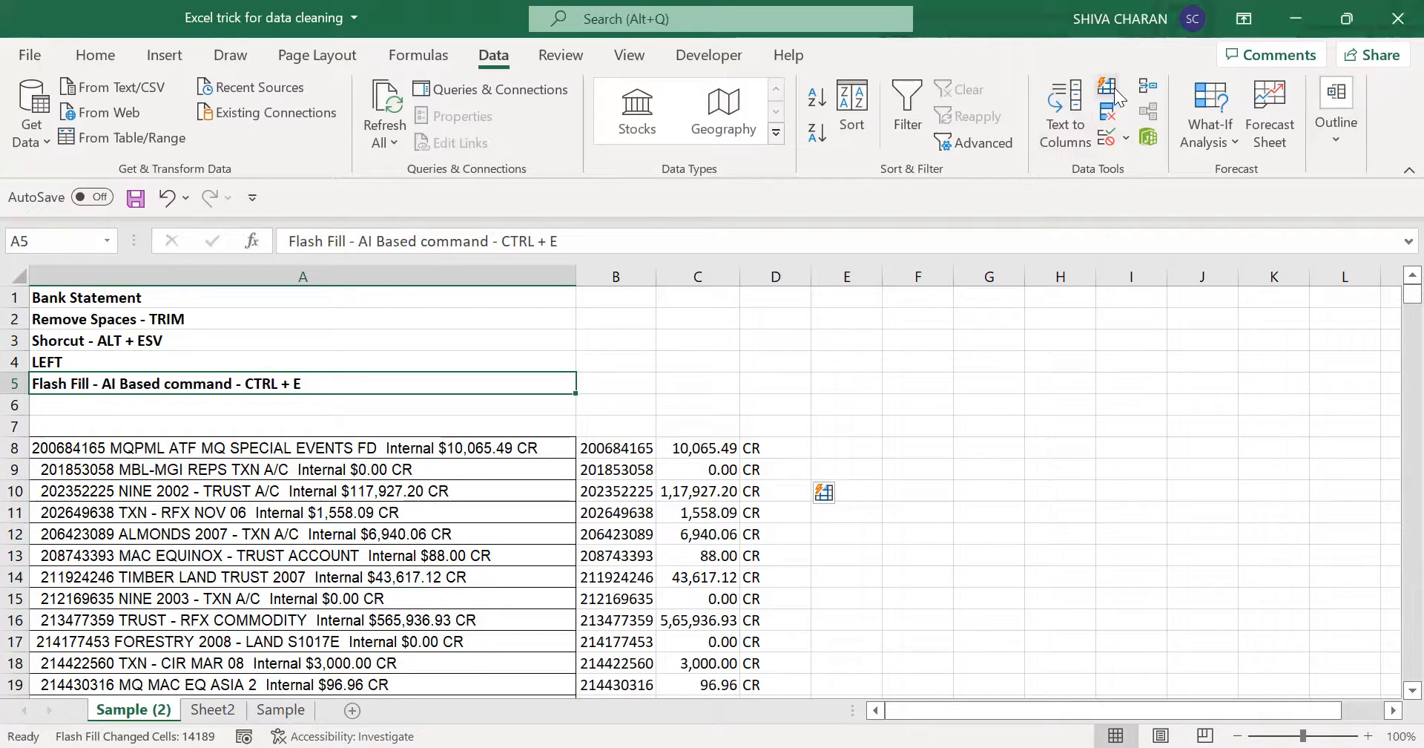
pyautogui.click(671, 407)
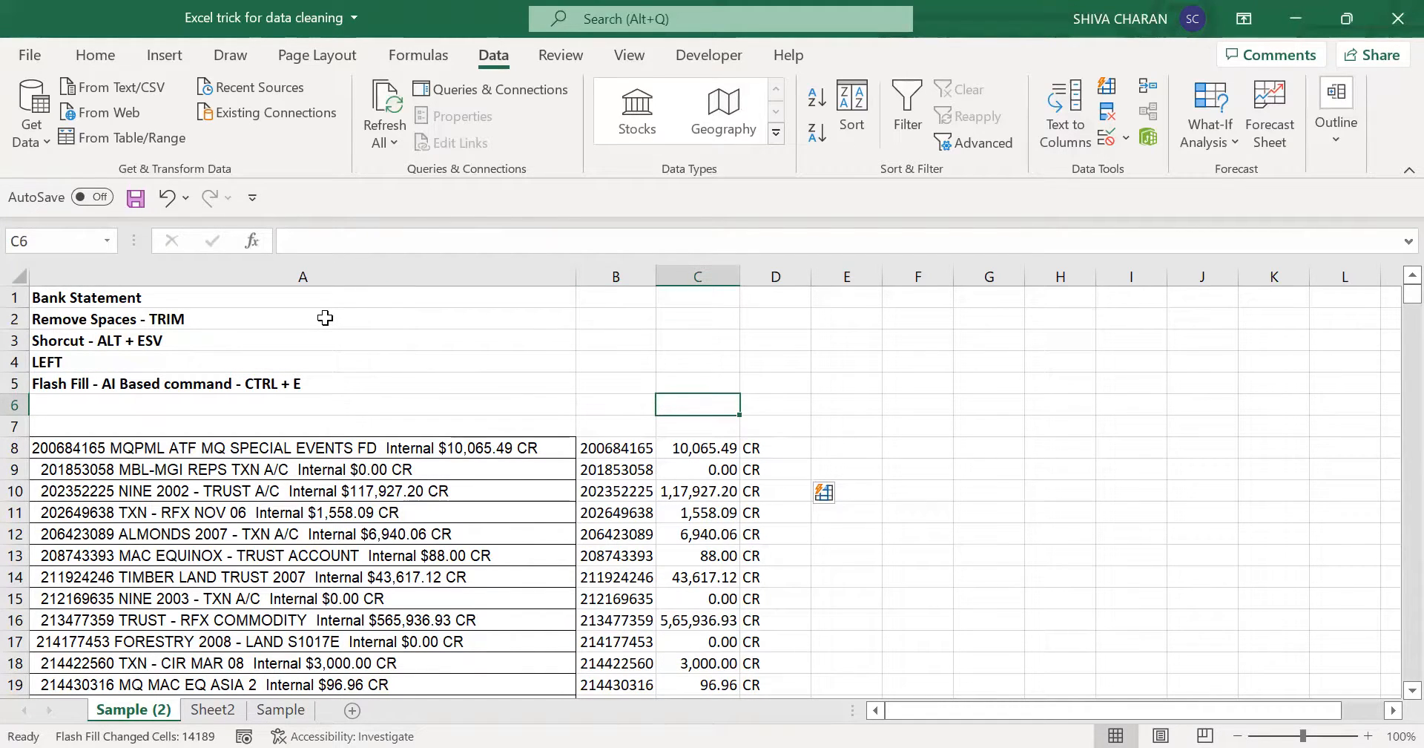
pyautogui.moveTo(325, 317); pyautogui.dragTo(366, 363)
pyautogui.click(621, 439)
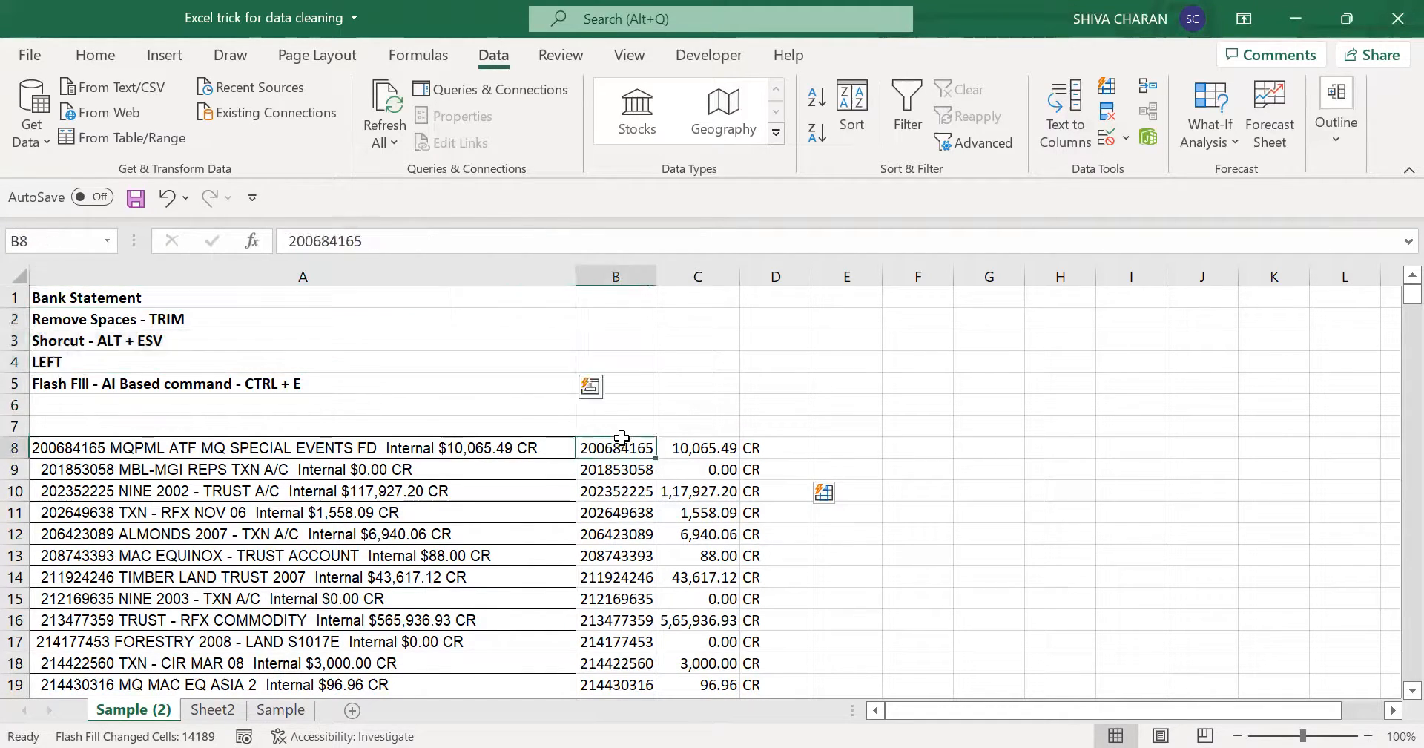
pyautogui.click(698, 430)
pyautogui.click(774, 426)
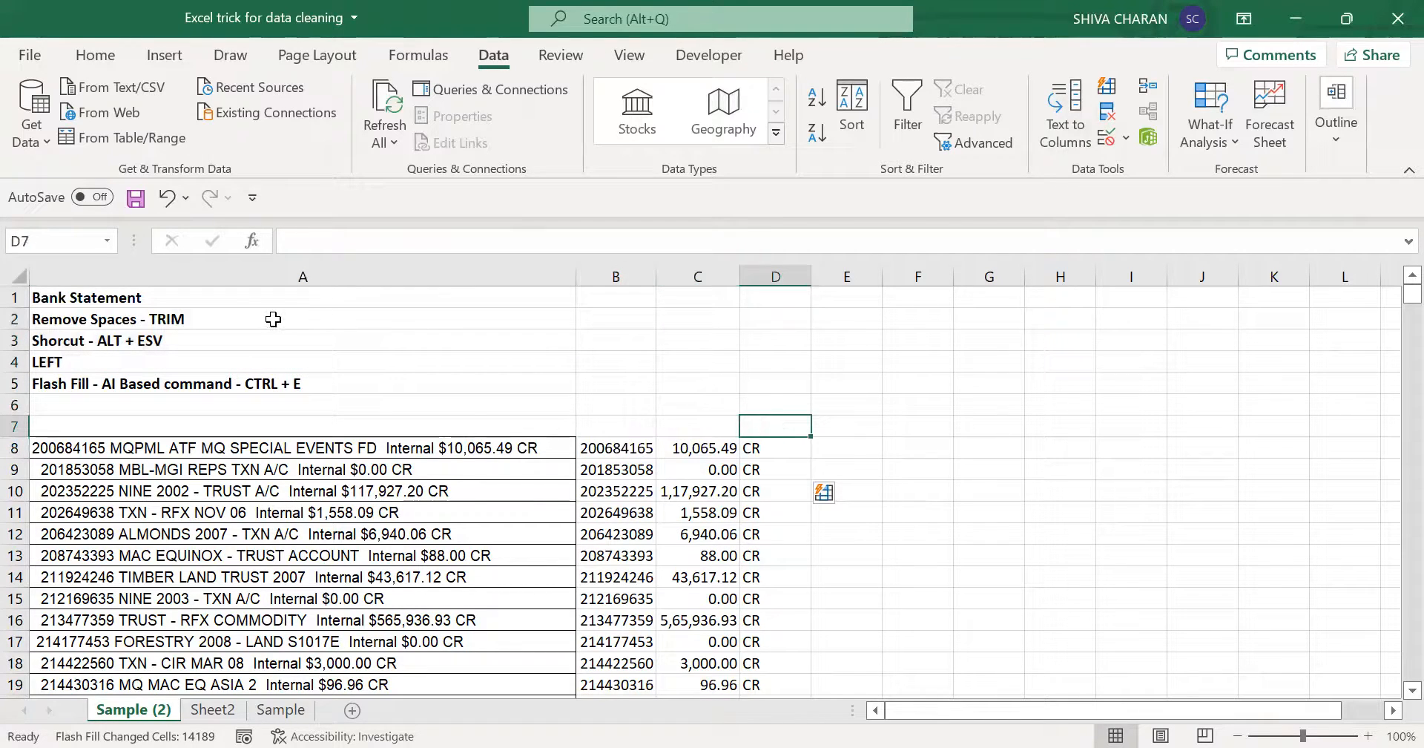
pyautogui.moveTo(273, 319); pyautogui.dragTo(288, 371)
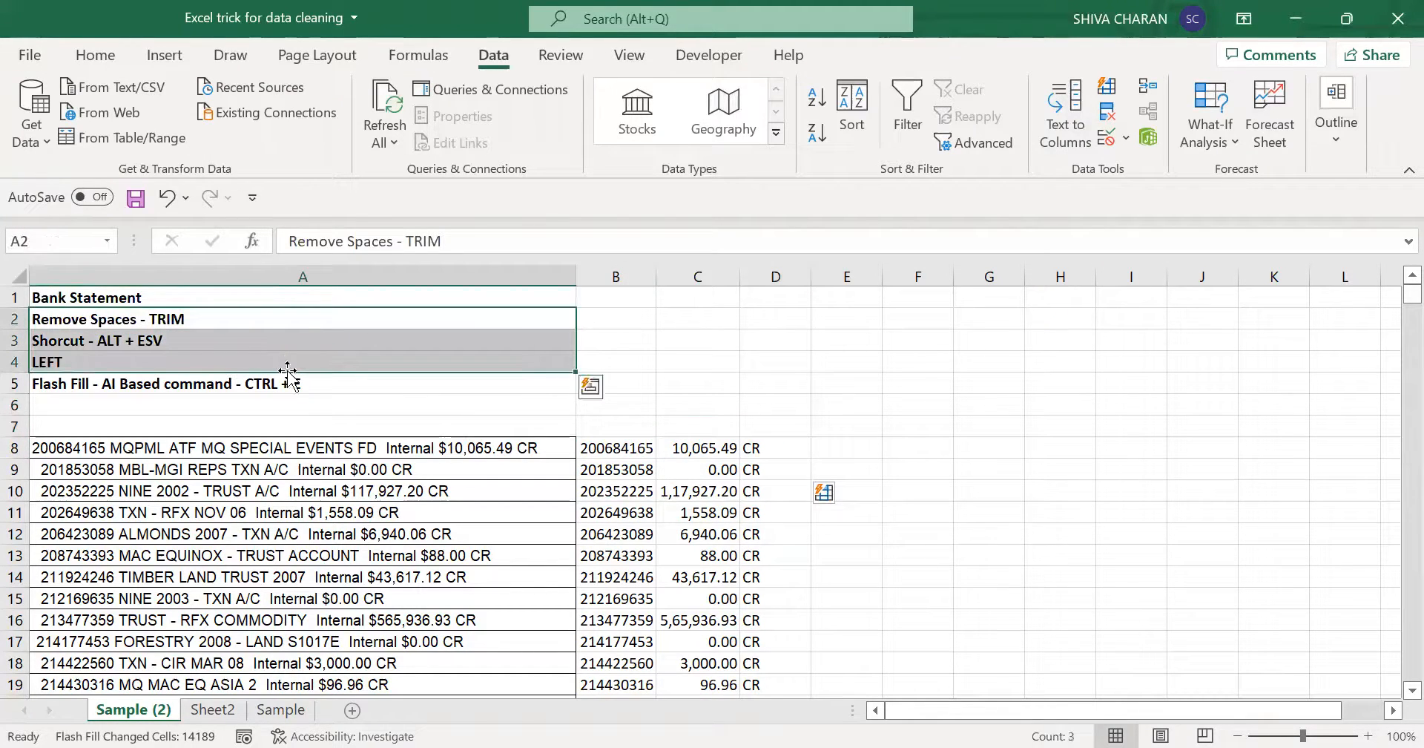
pyautogui.click(373, 381)
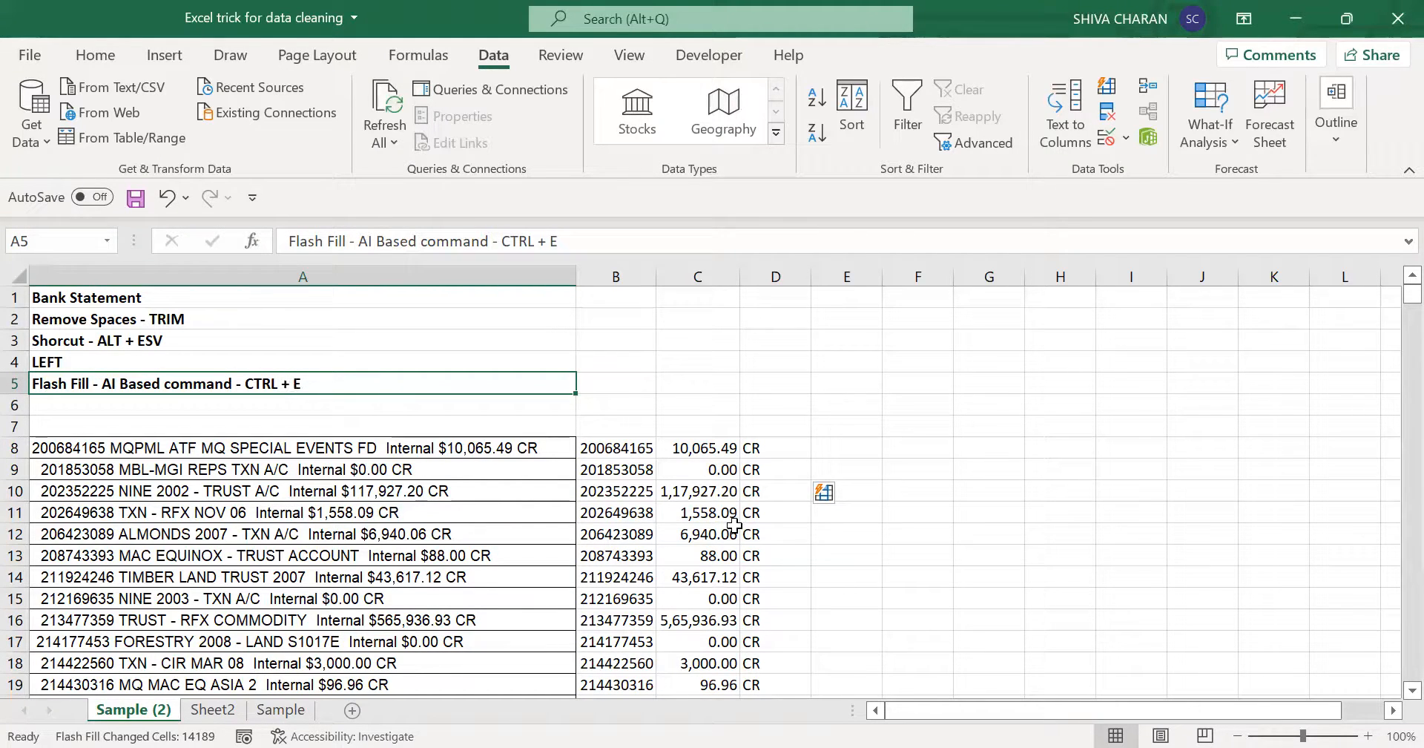
pyautogui.moveTo(599, 446); pyautogui.dragTo(779, 491)
pyautogui.click(790, 450)
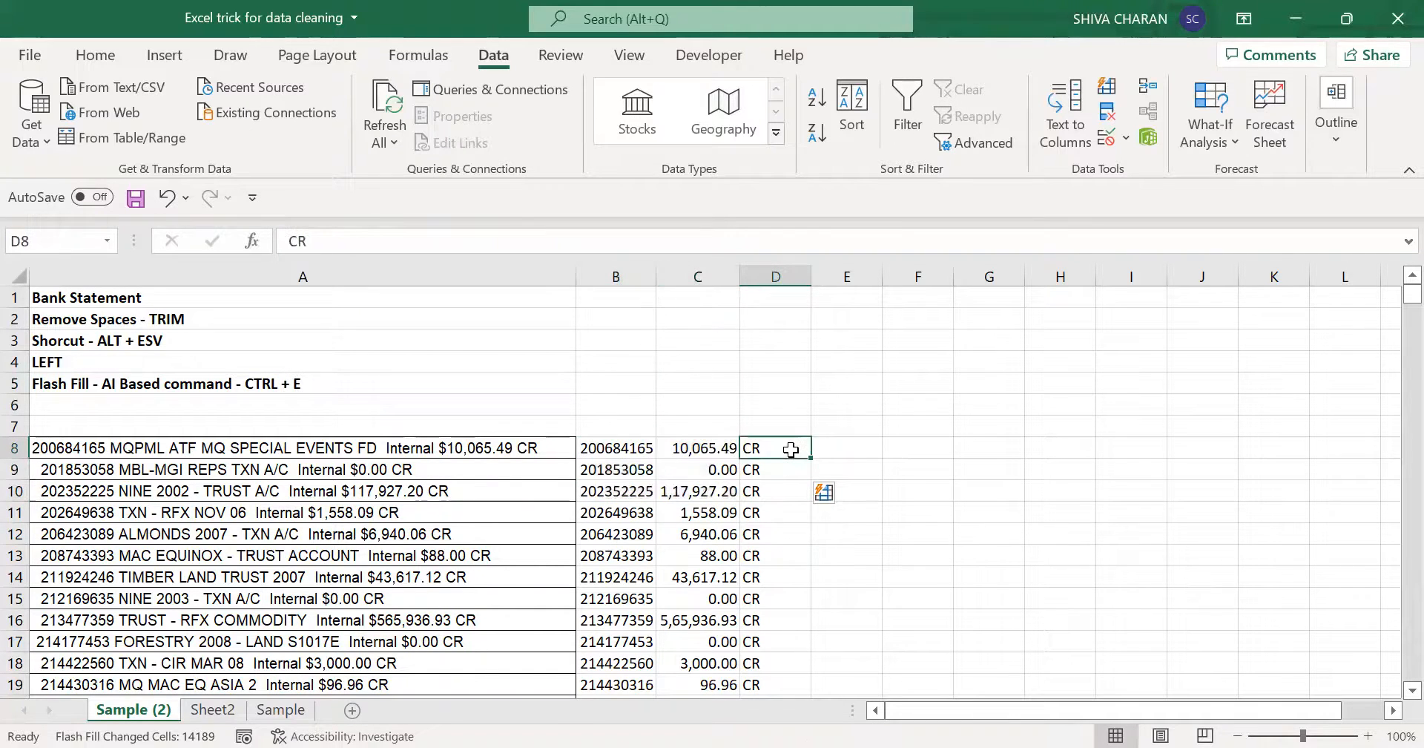
pyautogui.moveTo(273, 318); pyautogui.dragTo(288, 359)
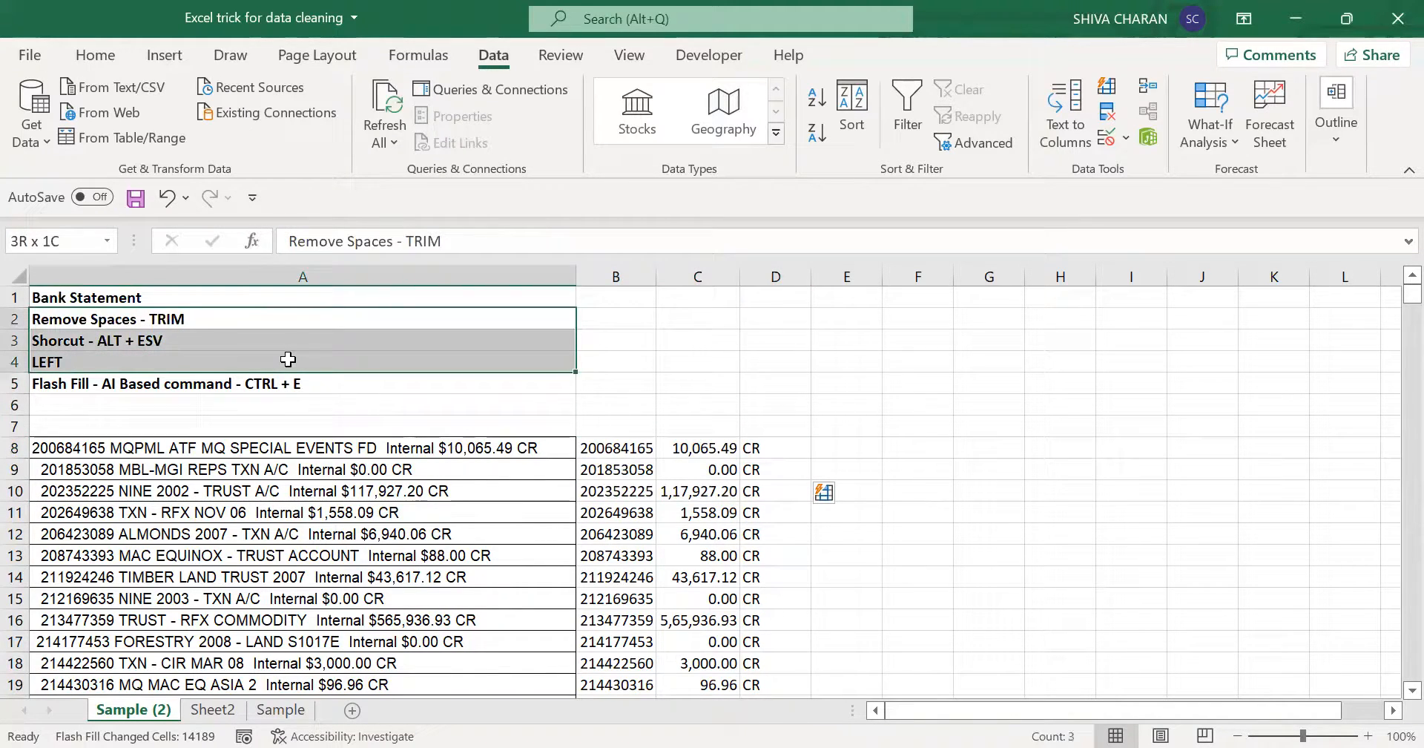
pyautogui.click(393, 387)
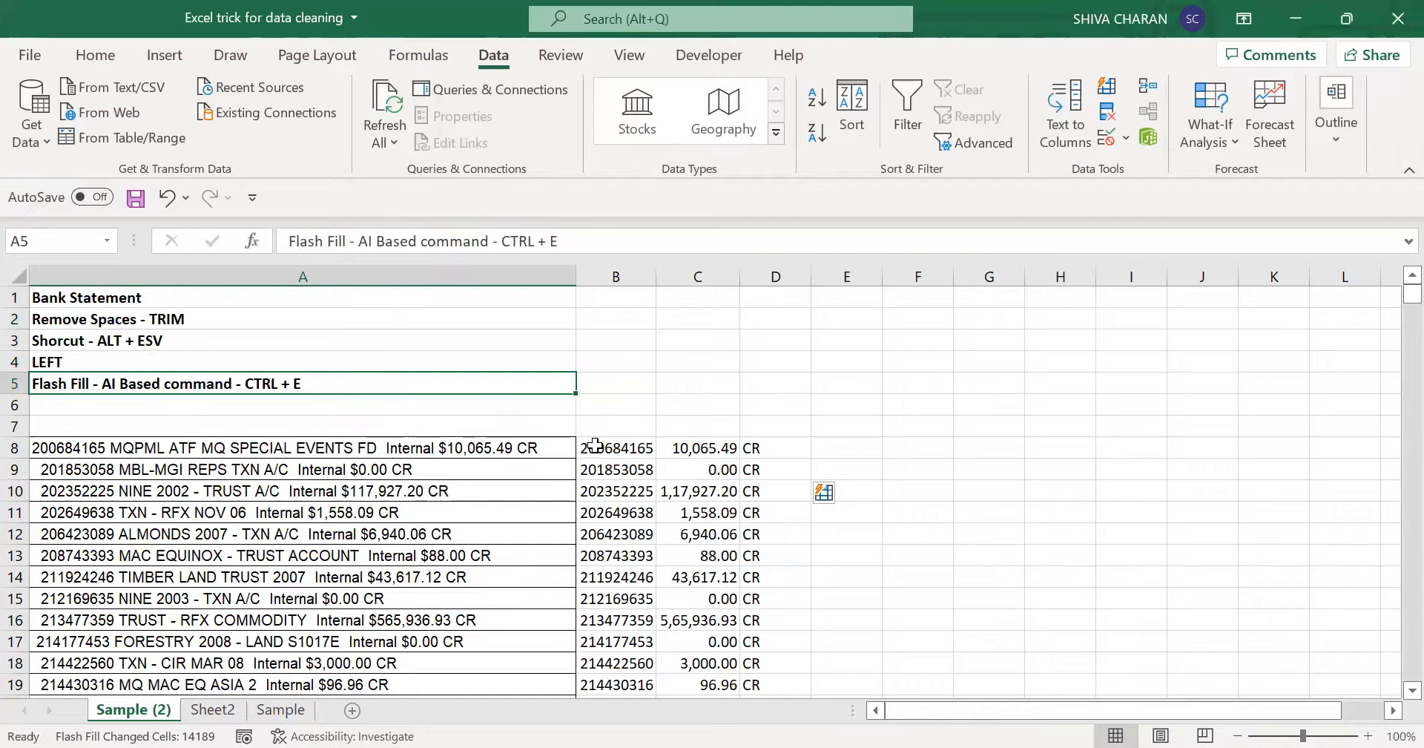
pyautogui.moveTo(614, 451); pyautogui.dragTo(772, 512)
pyautogui.click(920, 475)
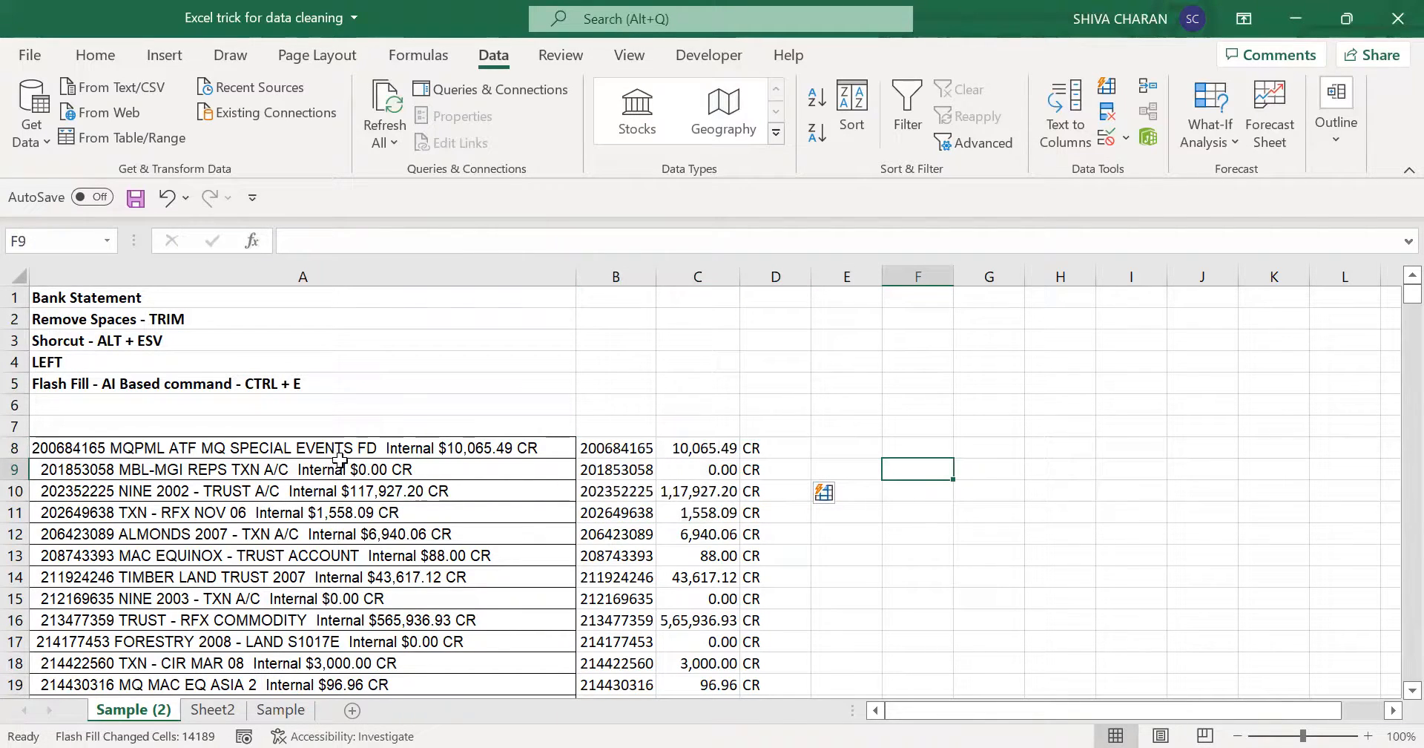
# - Review the statement text in A8, the method notes above it and the extracted values in B8:C8
pyautogui.click(227, 454)
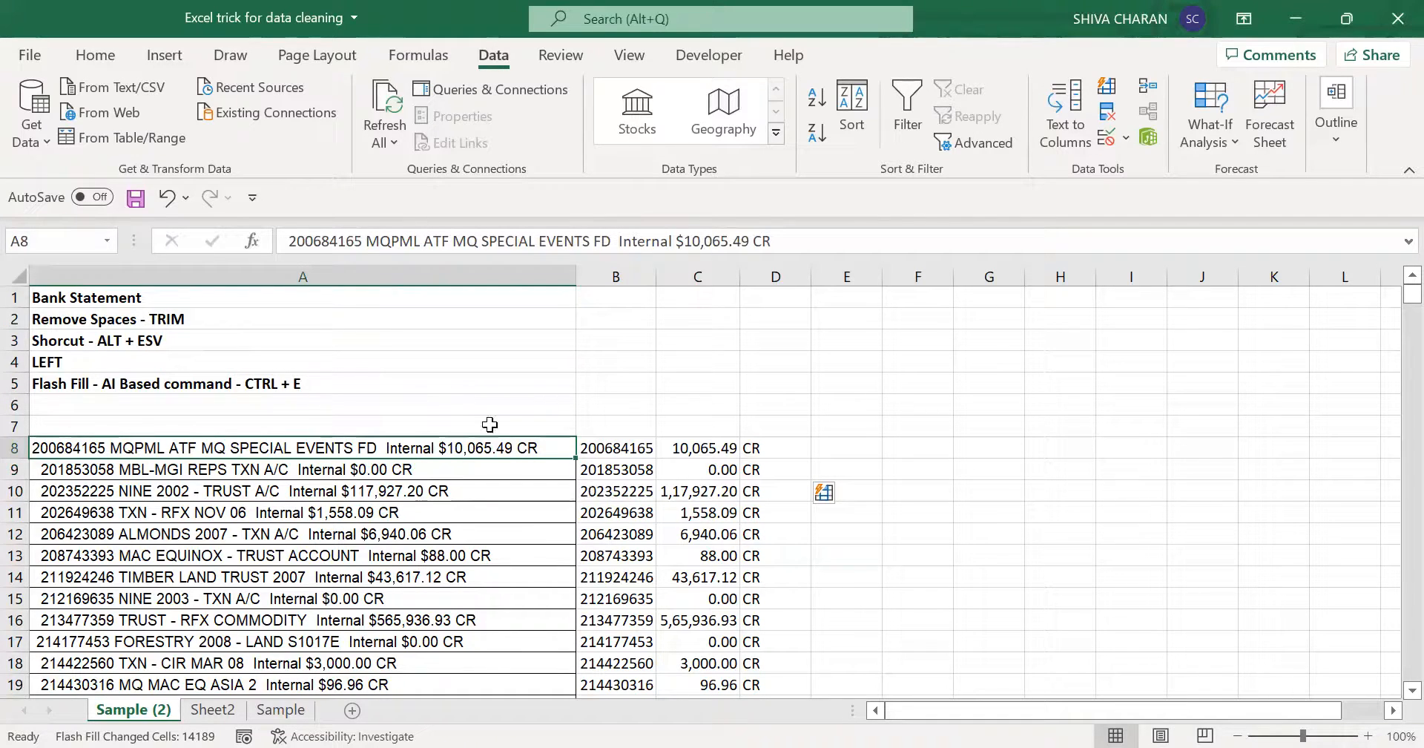
pyautogui.moveTo(340, 312); pyautogui.dragTo(362, 401)
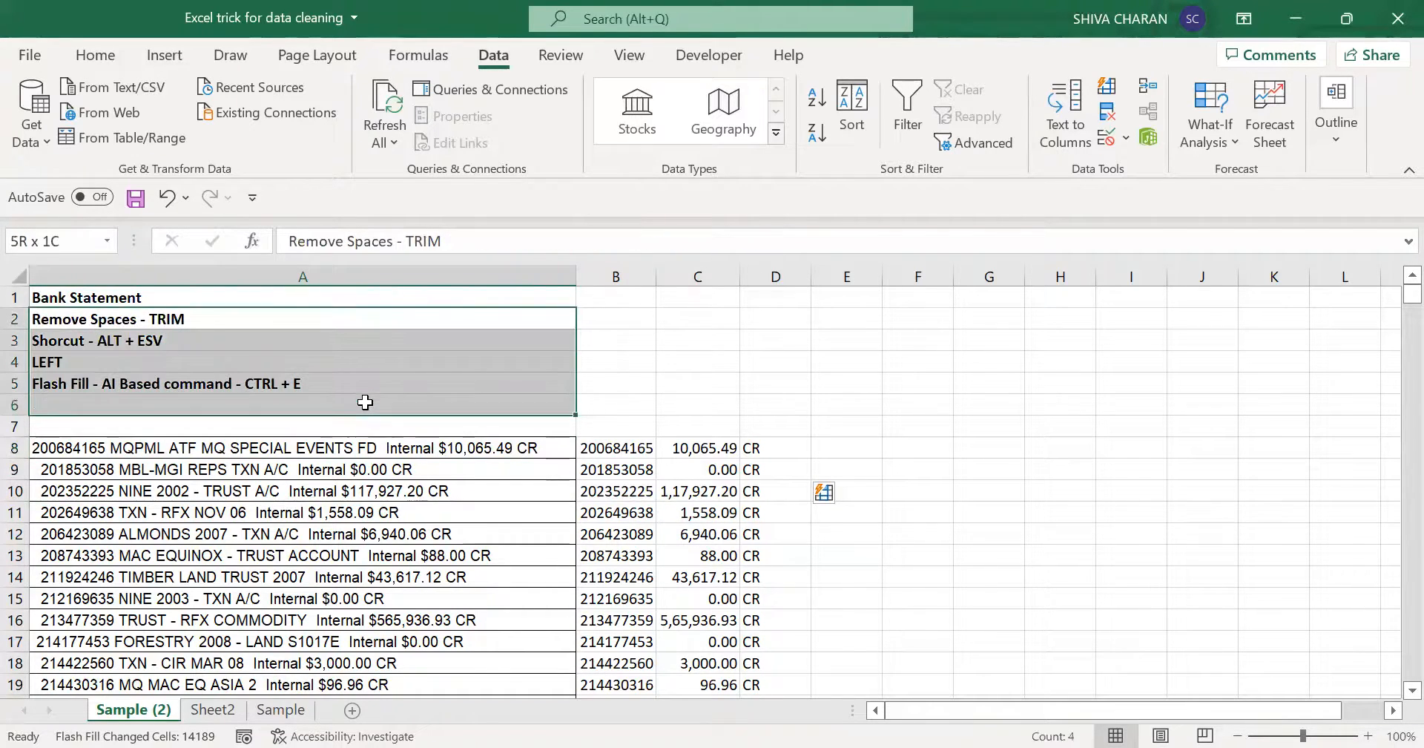
pyautogui.click(1077, 497)
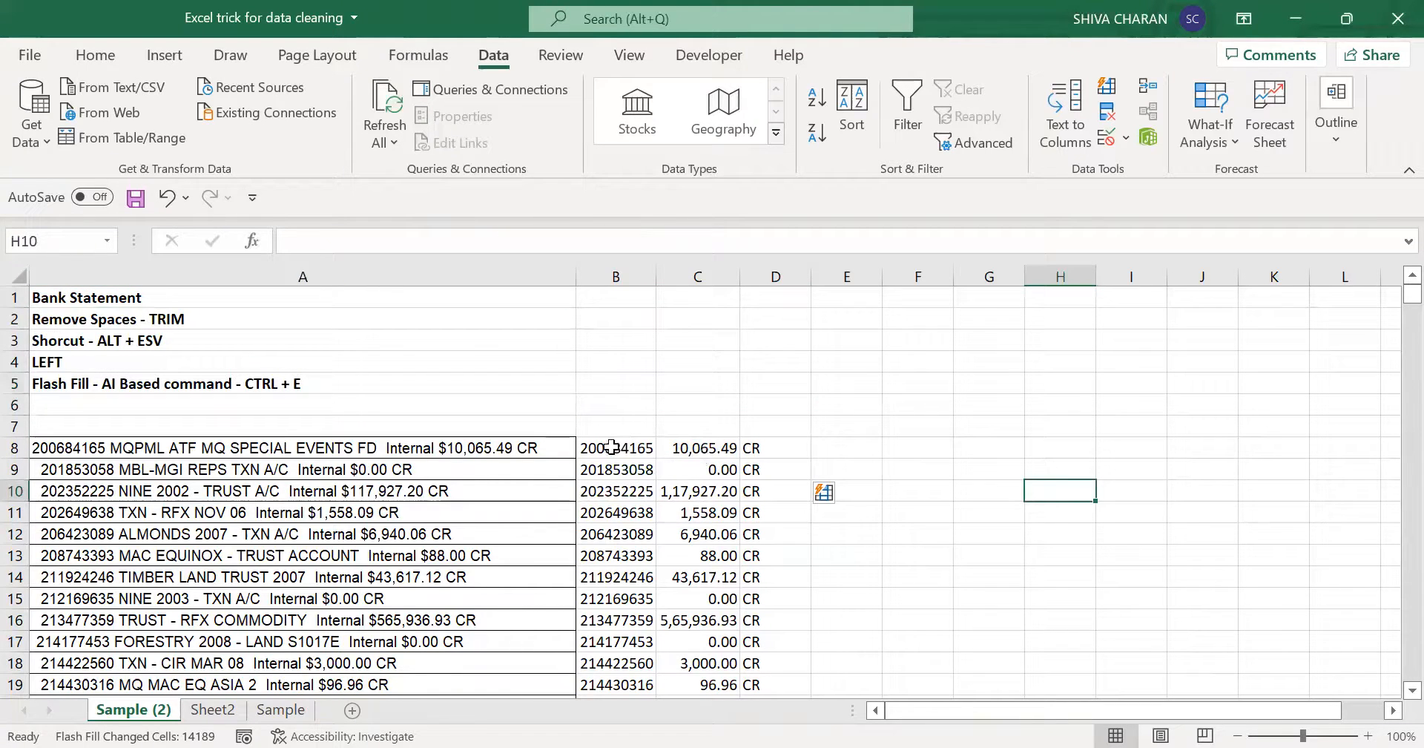
pyautogui.moveTo(612, 446); pyautogui.dragTo(720, 449)
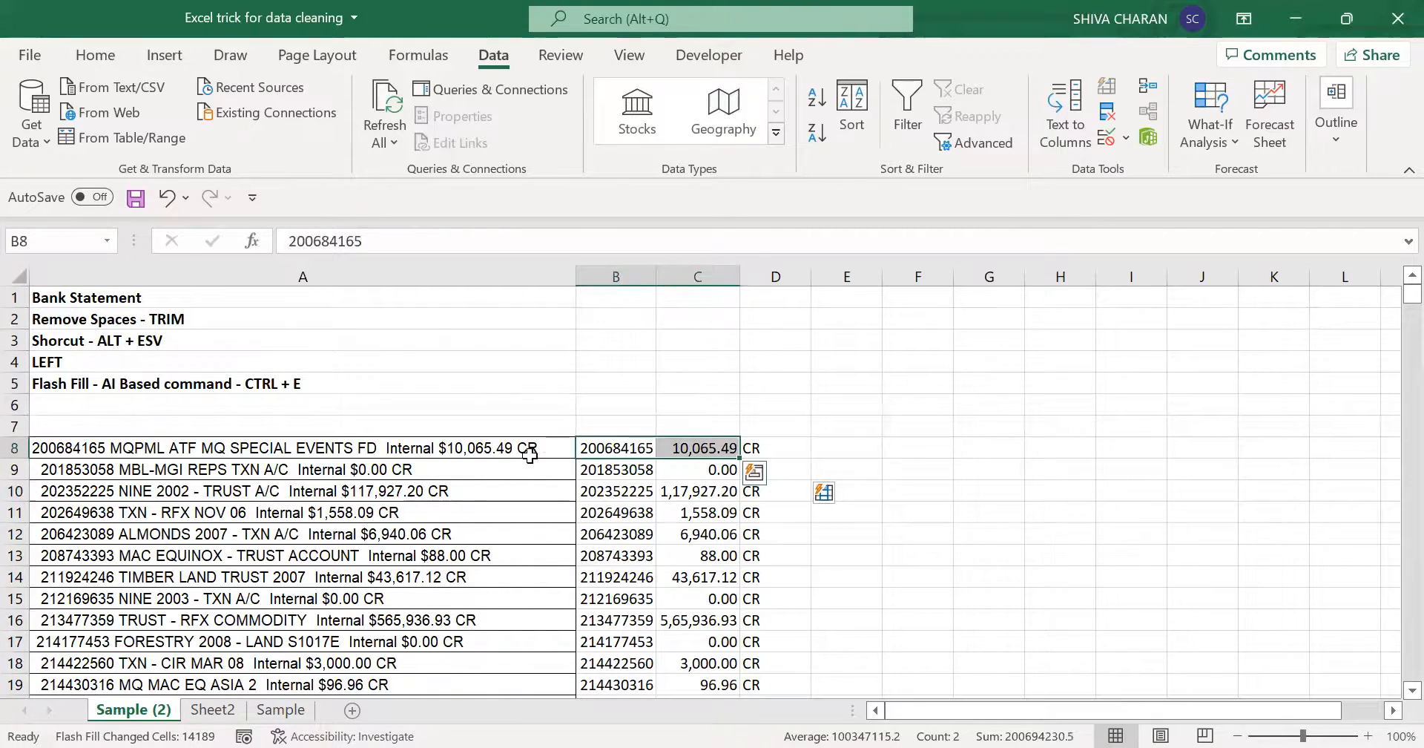
pyautogui.click(488, 450)
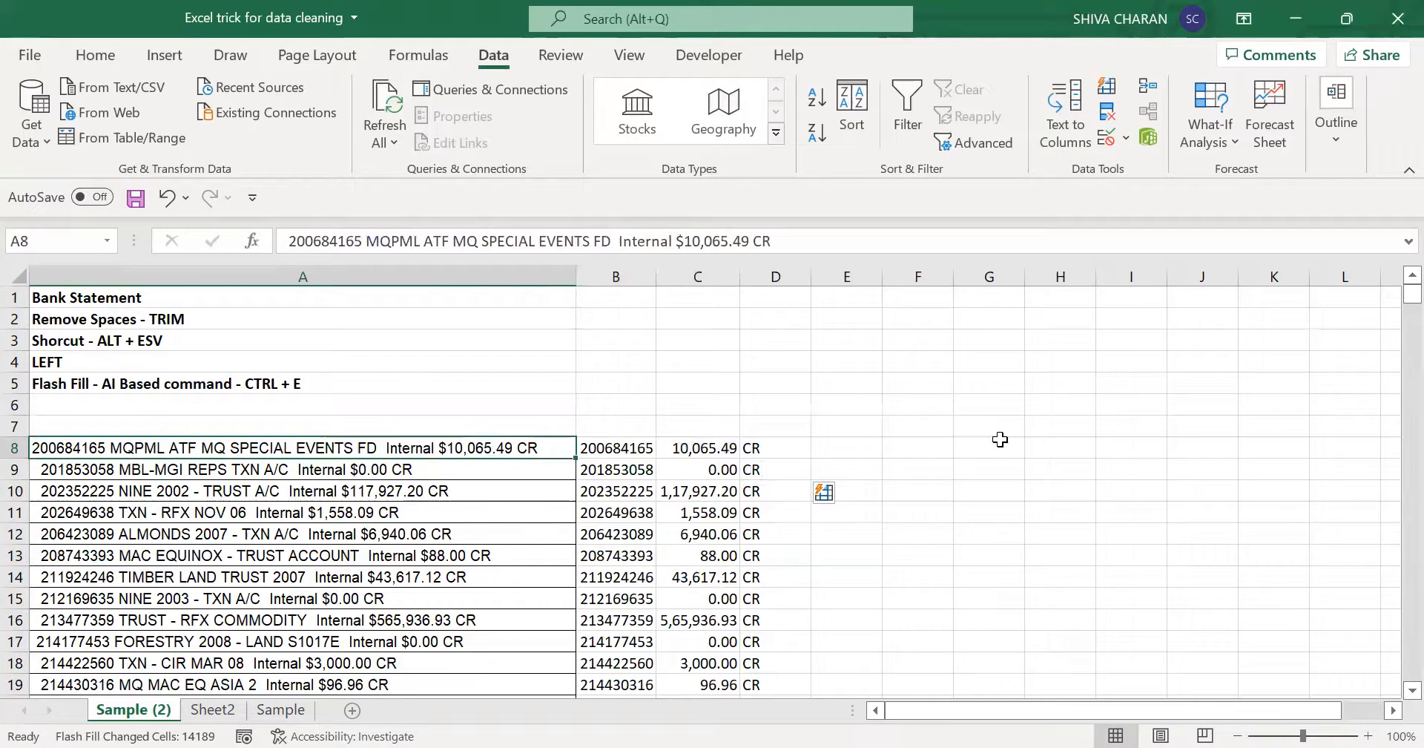